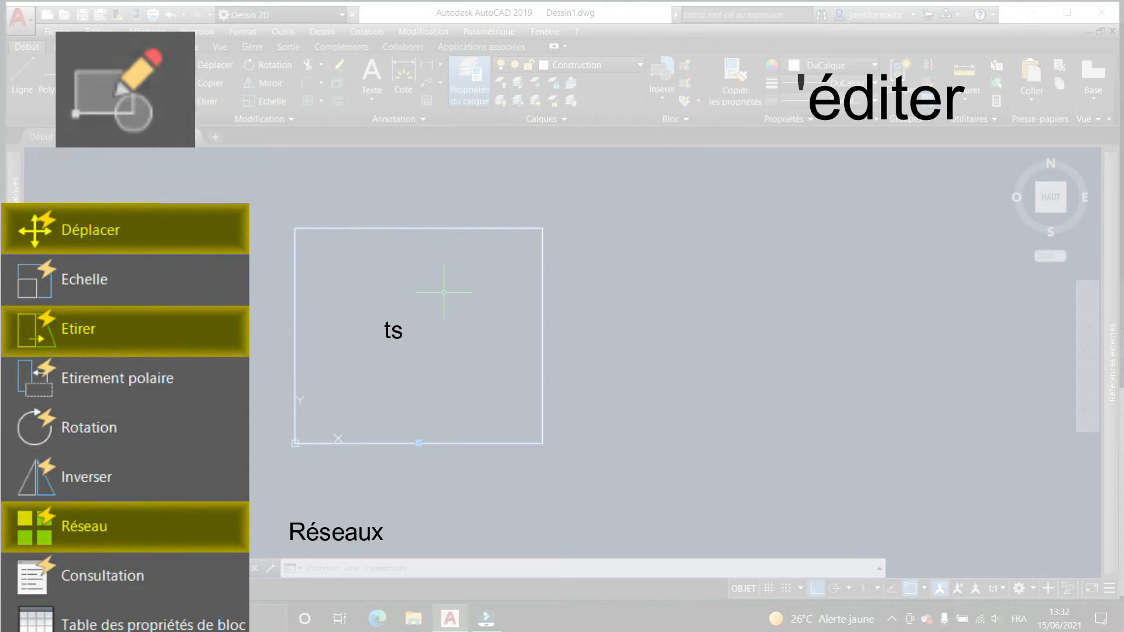
Open the selected window block Fen01 in the block editor
click(618, 271)
click(437, 339)
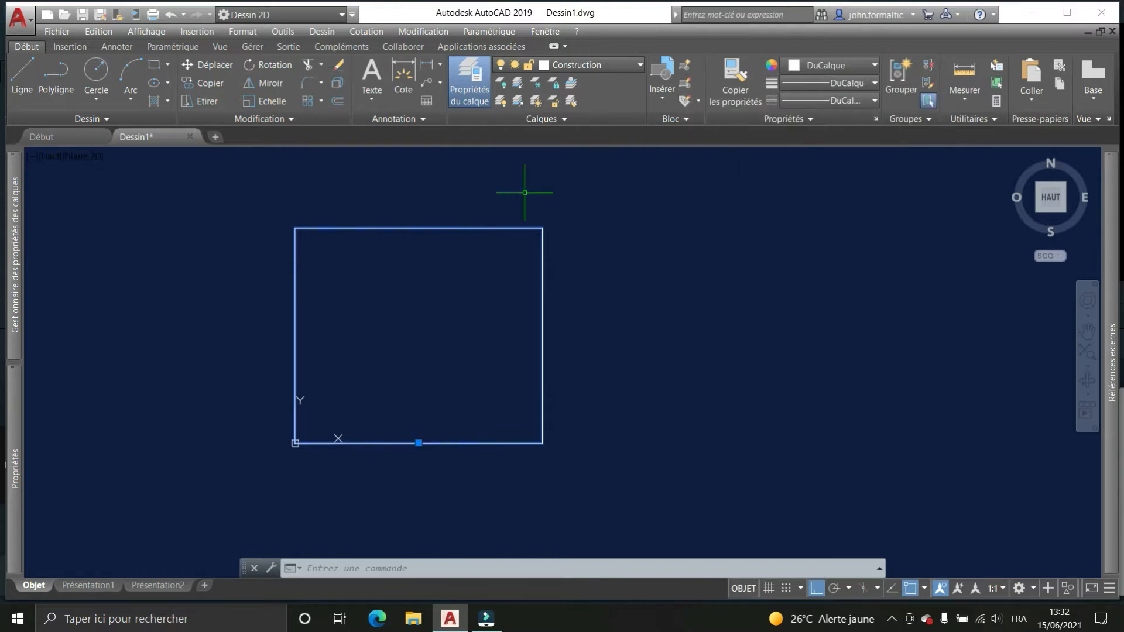
right_click(485, 230)
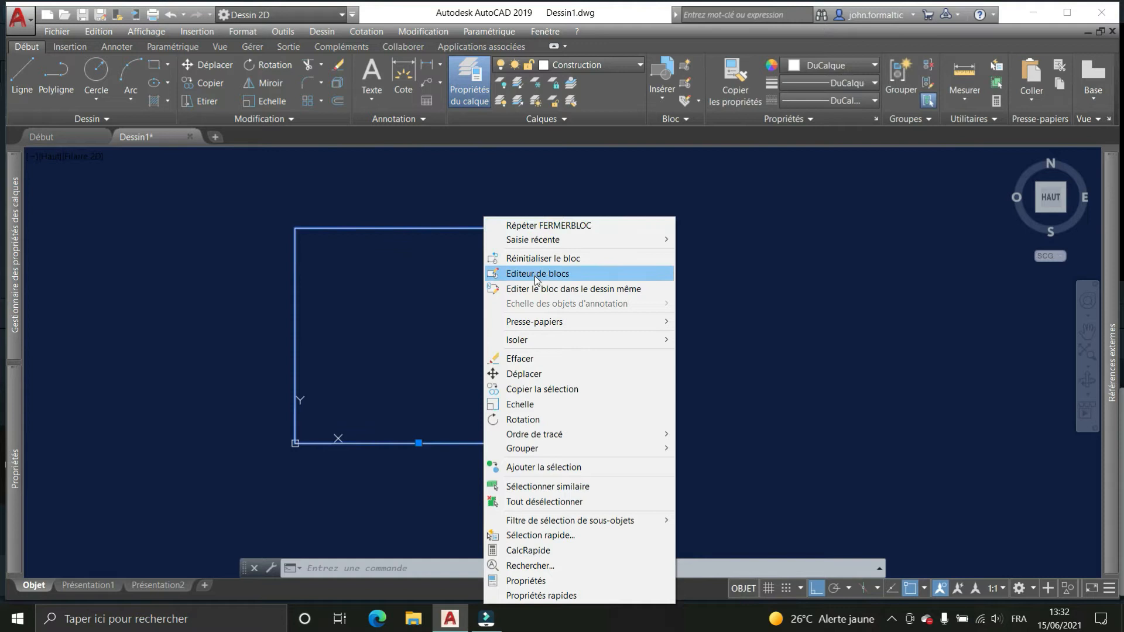
click(402, 258)
double_click(437, 228)
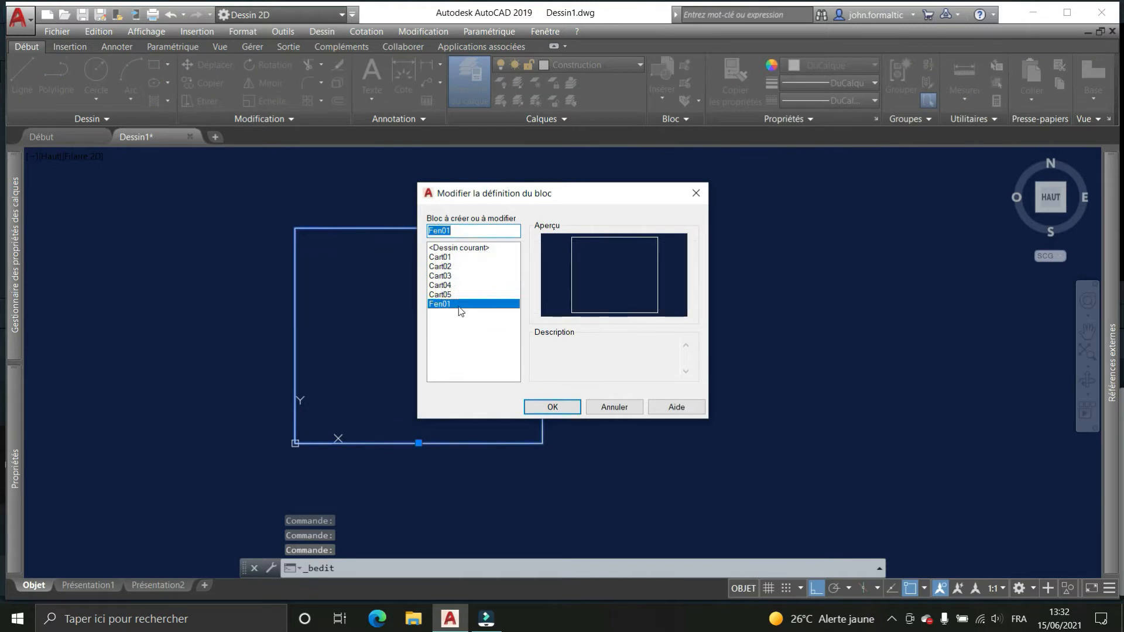
click(551, 407)
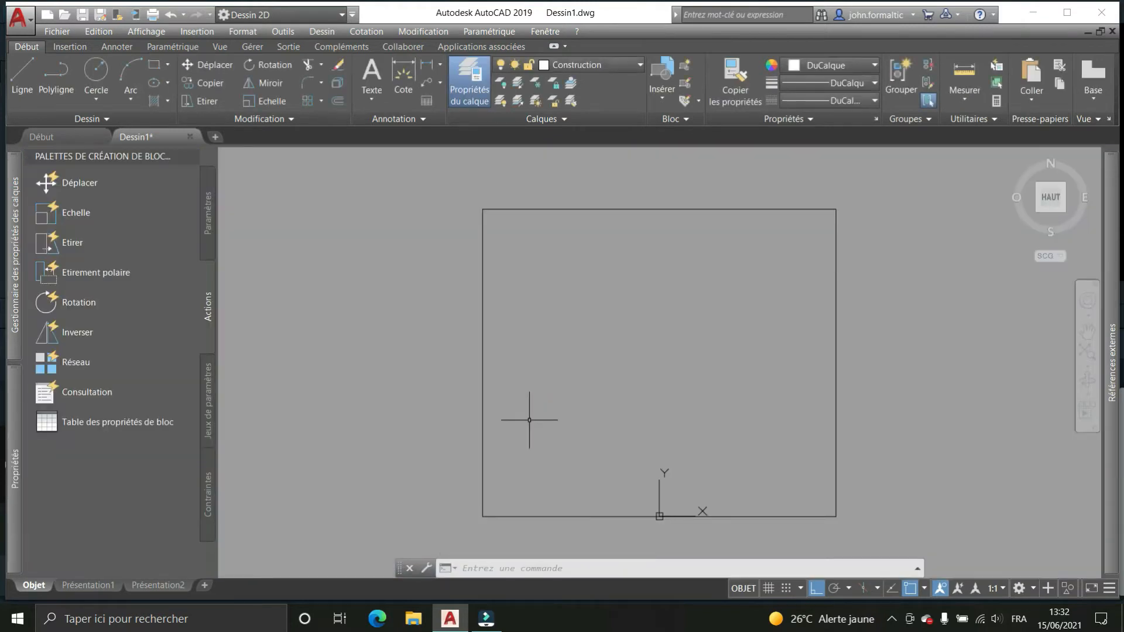
Draw two side-by-side rectangles inside the block's outline, each covering one half from the top corner to the bottom midpoint
scroll(392, 306, down, 2)
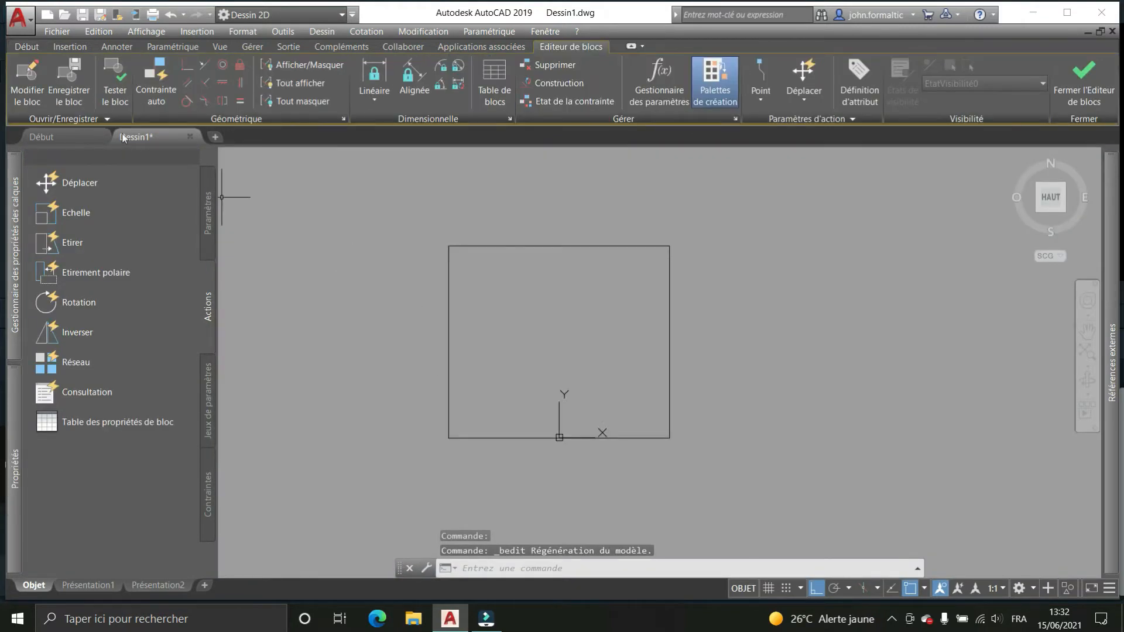
click(27, 46)
click(156, 66)
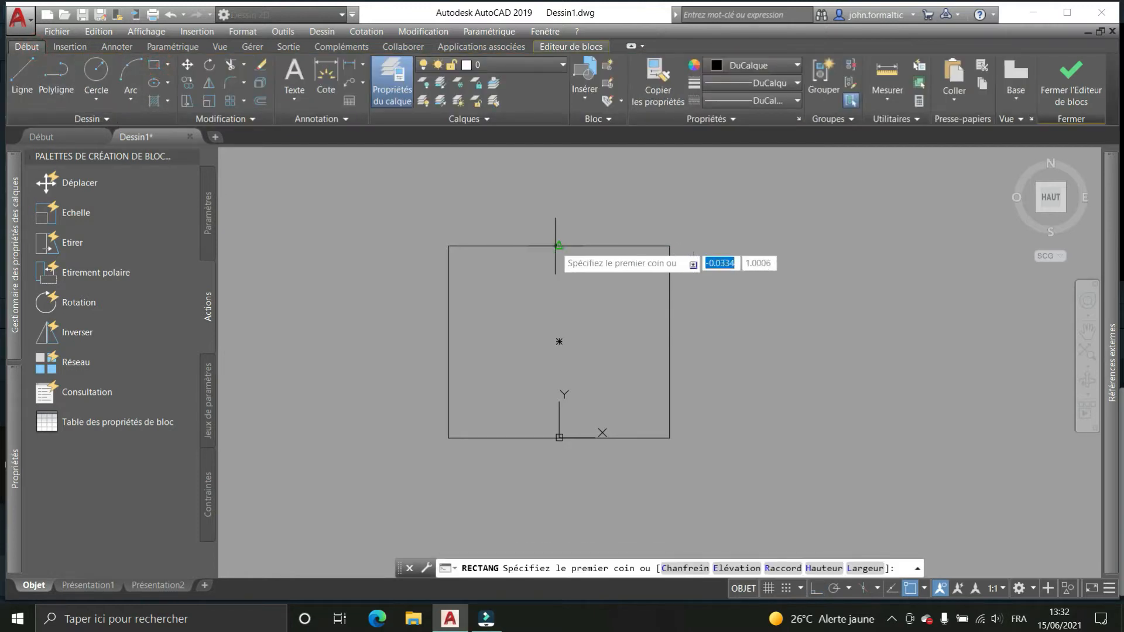
click(670, 245)
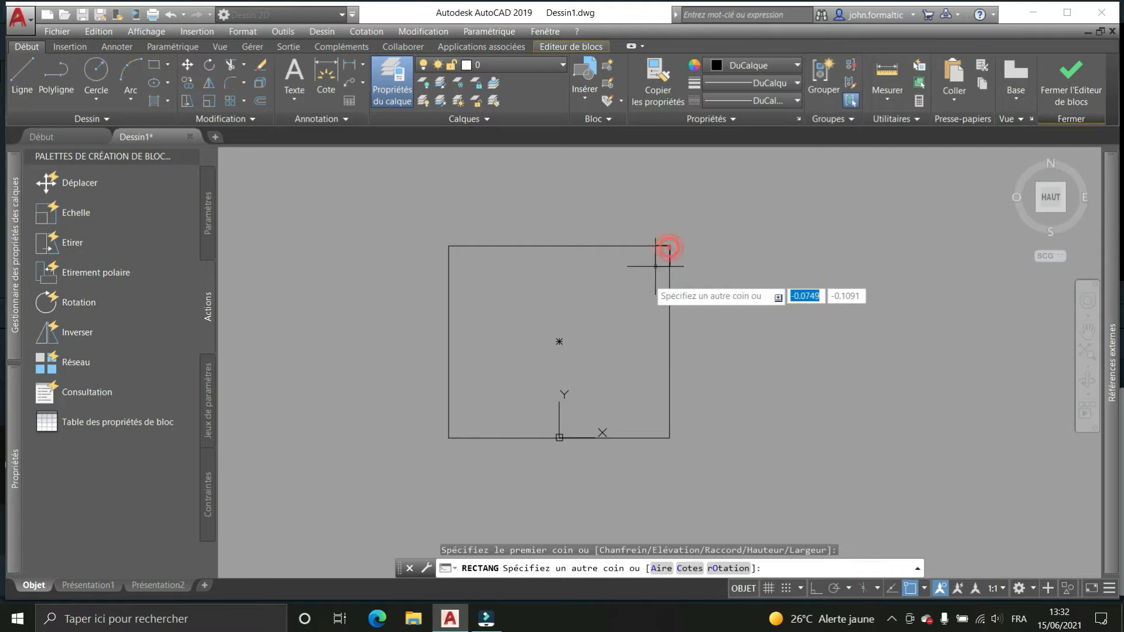
click(559, 437)
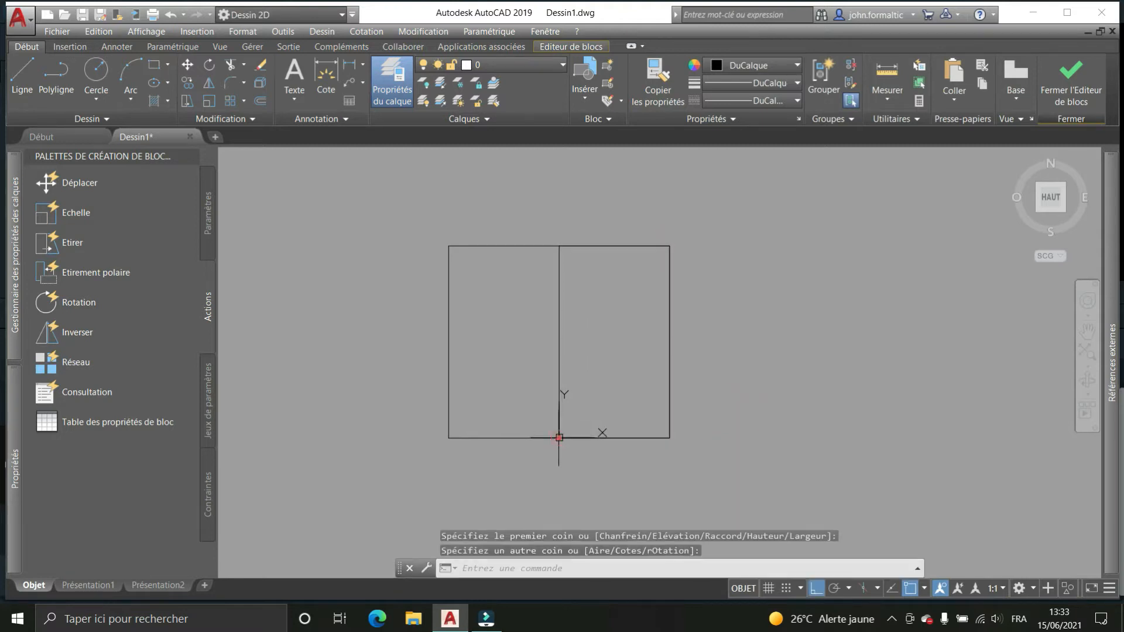
key(Return)
click(449, 246)
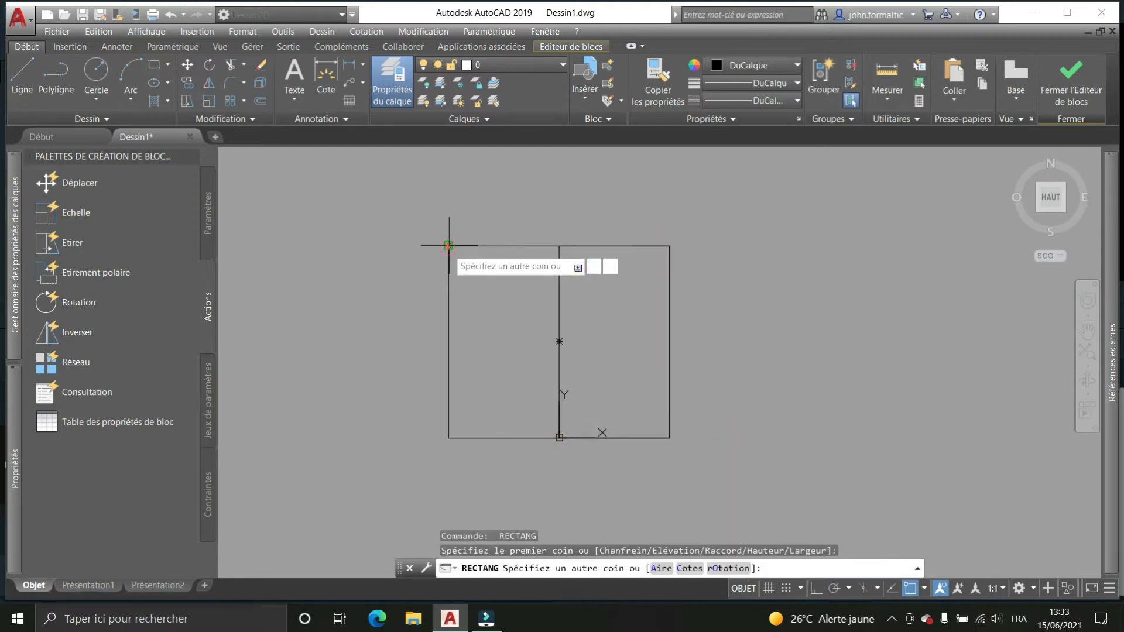
click(560, 438)
Delete the original full-width outer rectangle, leaving the two half-width rectangles out of the selection
click(529, 233)
click(475, 275)
shift+click(573, 303)
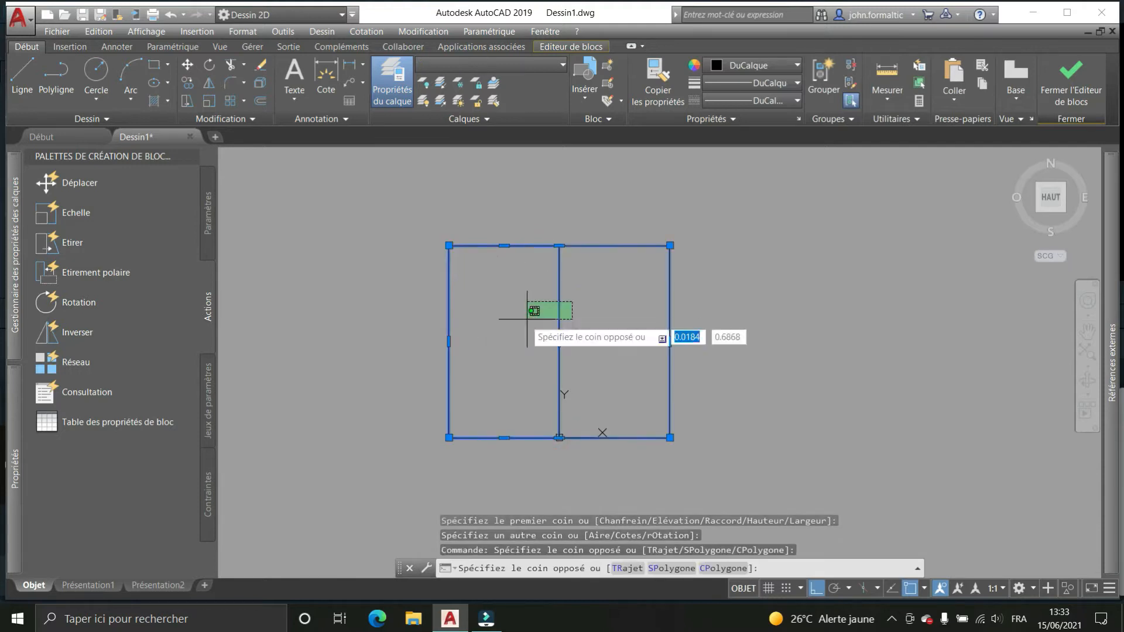
shift+click(522, 320)
key(Delete)
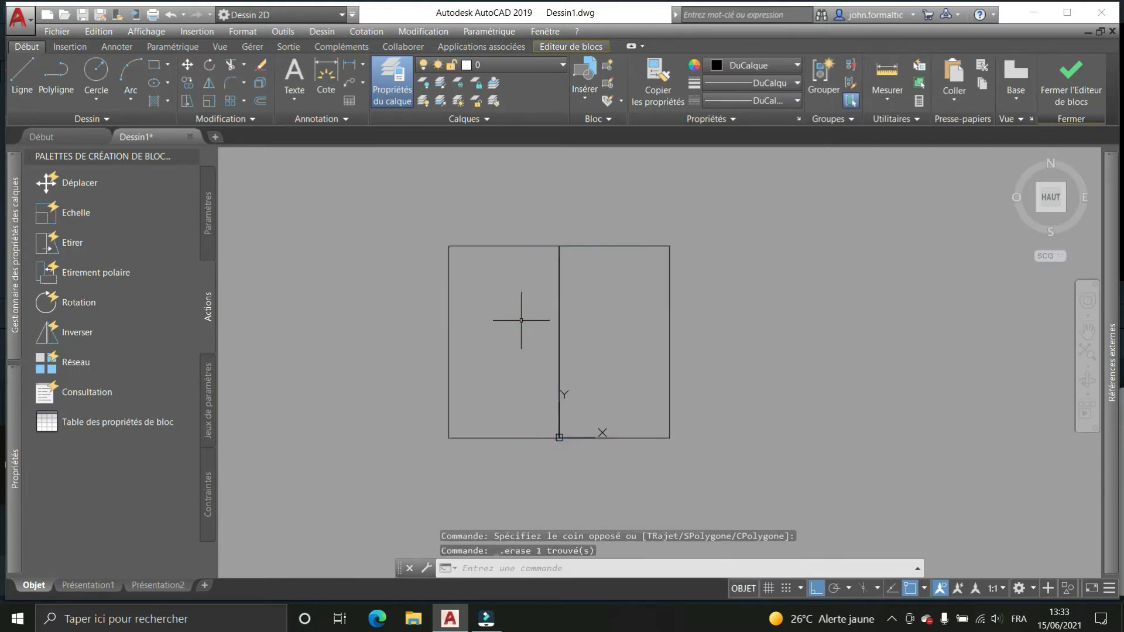
Offset both half-width rectangles inward by 0.06 to form the sash frames
scroll(539, 343, up, 2)
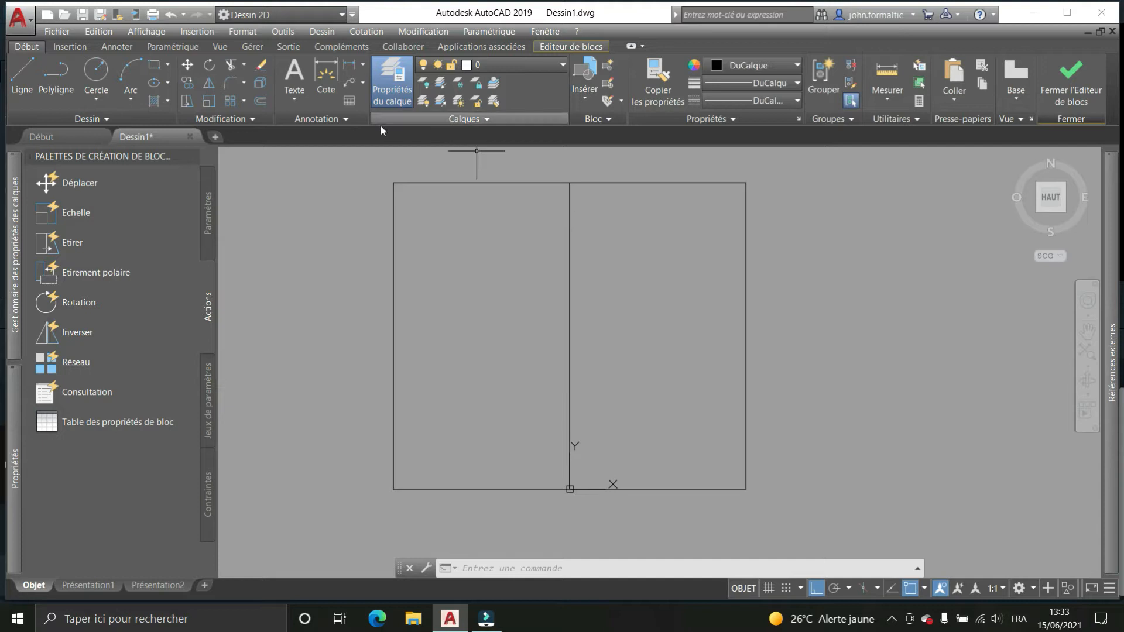
click(258, 101)
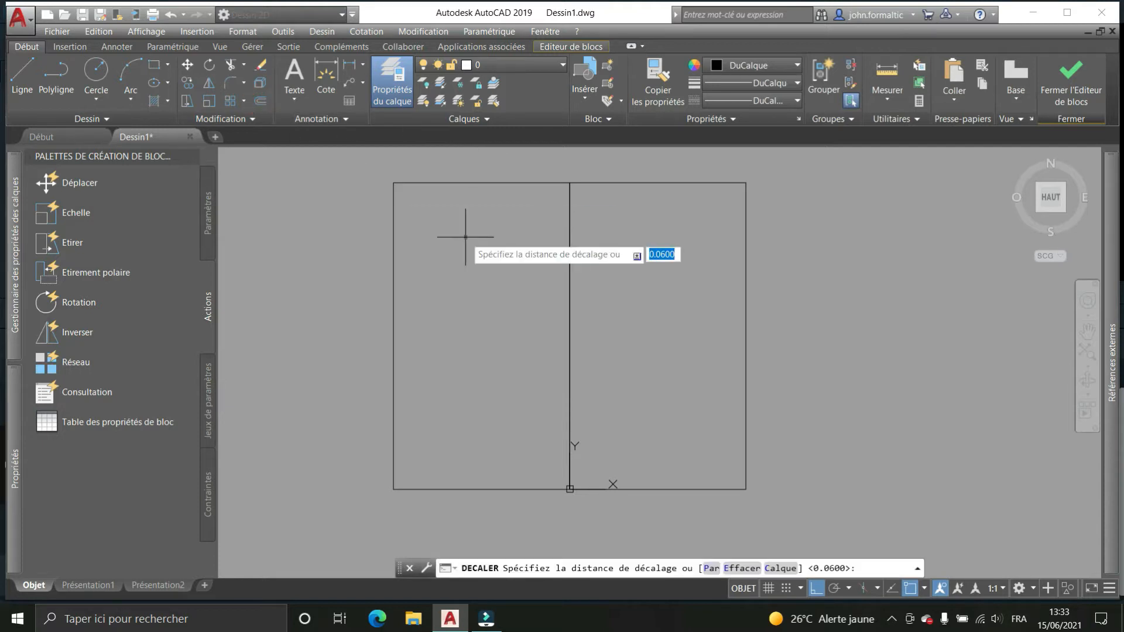
key(Return)
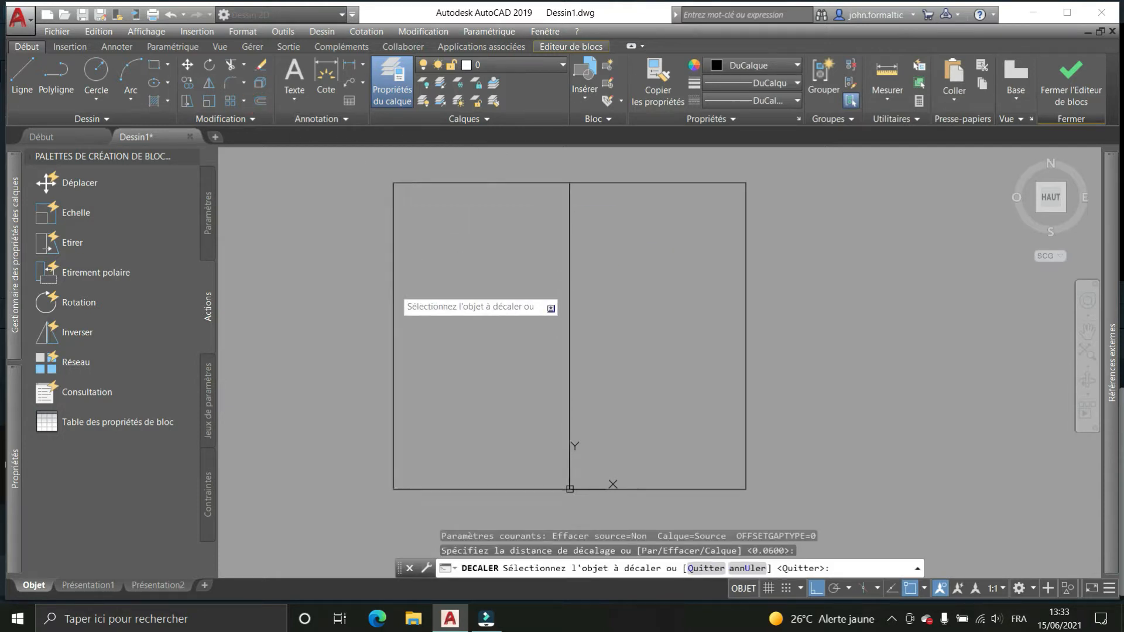
click(395, 290)
click(410, 291)
click(613, 183)
click(644, 267)
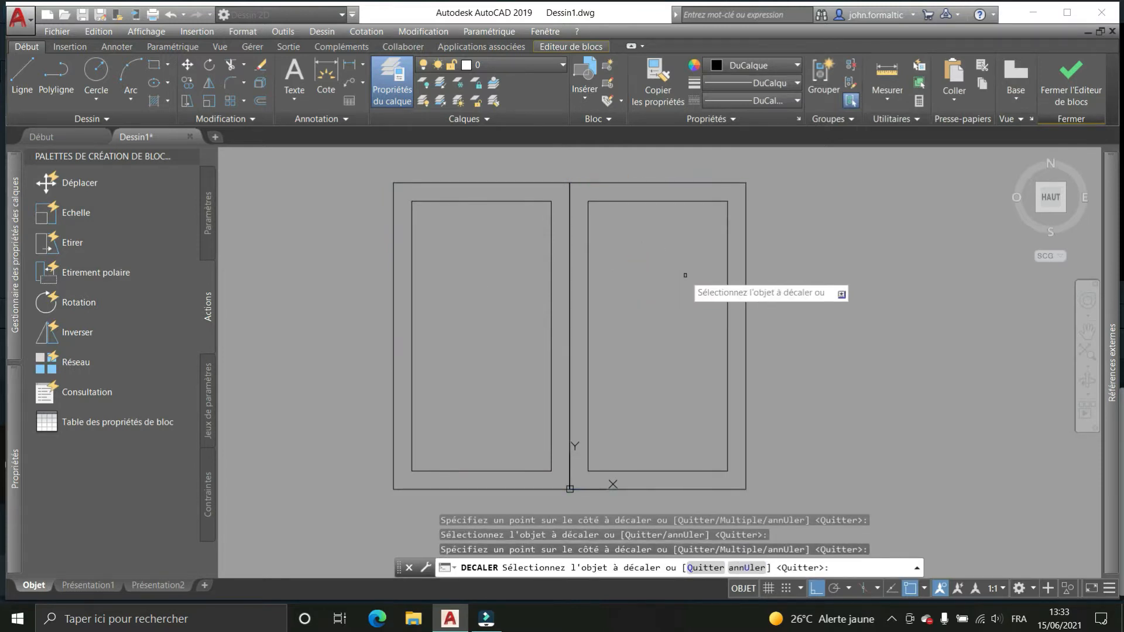
key(Return)
Draw a closed polyline 1.15 wide and 0.06 high on the window's top edge, starting at its upper-left corner
click(56, 75)
scroll(402, 245, down, 2)
scroll(379, 406, up, 2)
scroll(377, 403, down, 2)
middle_drag(418, 298, 416, 369)
scroll(387, 288, up, 2)
click(397, 269)
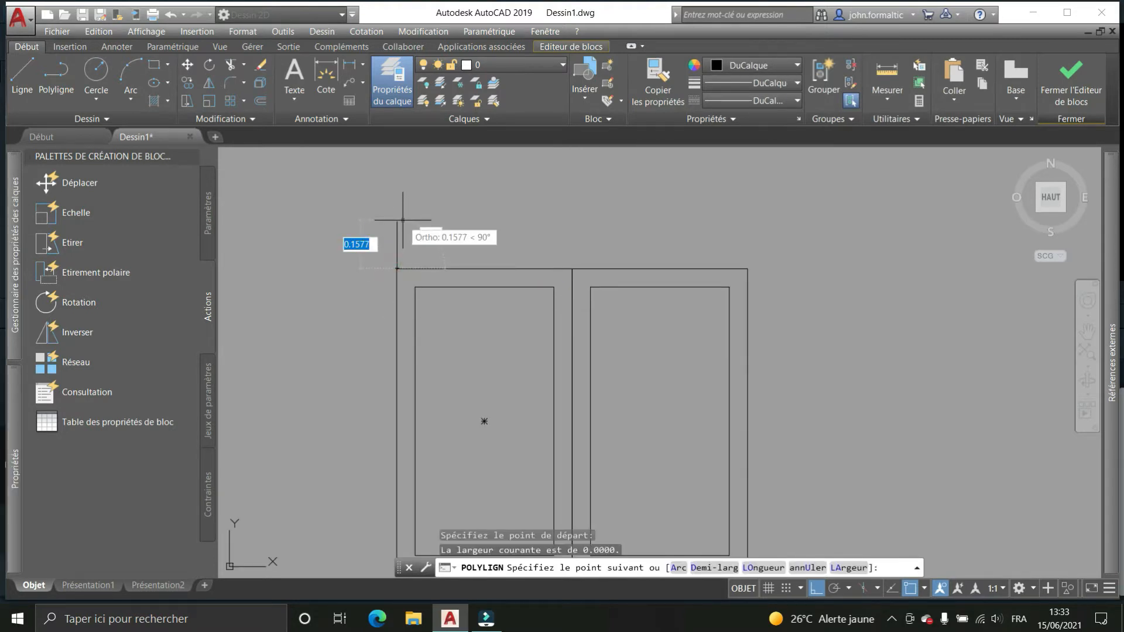
text(.06)
key(Return)
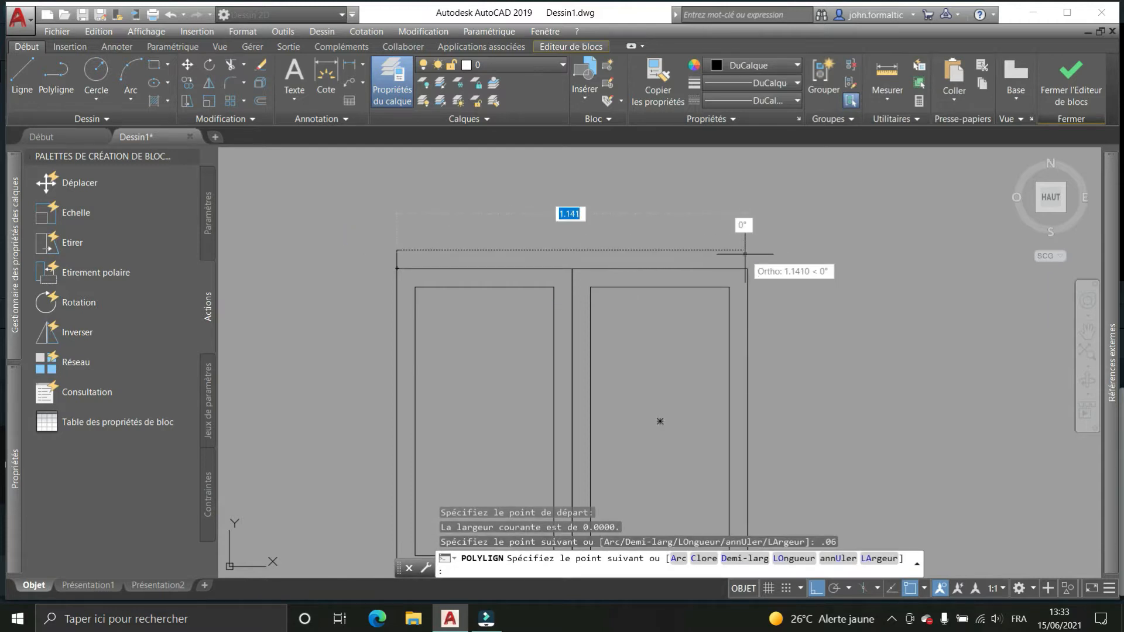
text(1.)
key(Return)
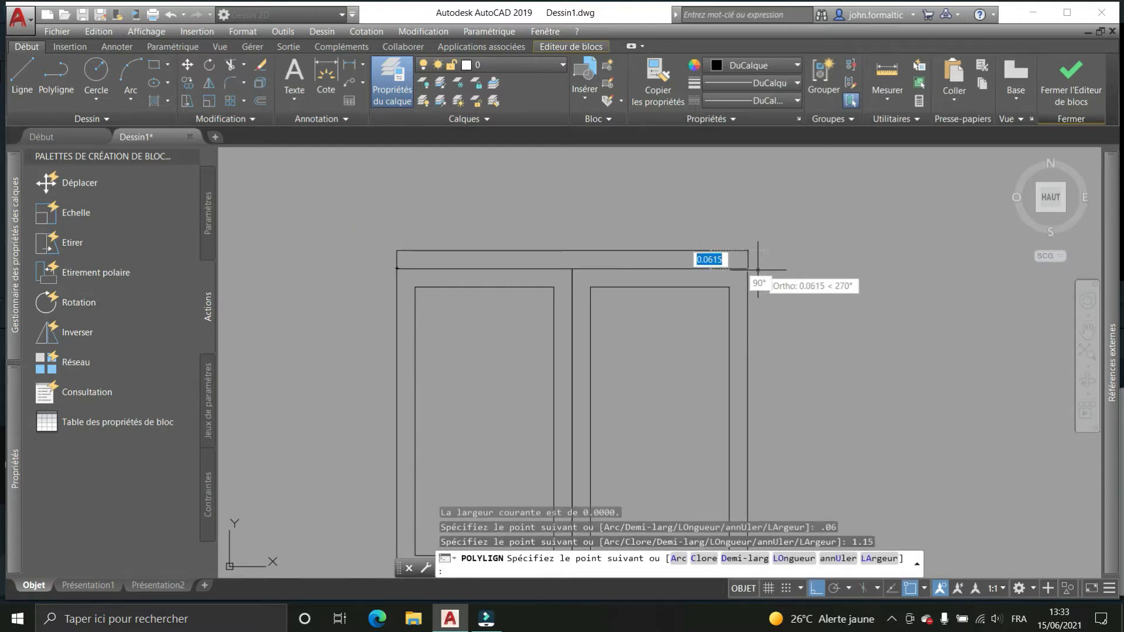
click(747, 268)
text(c)
key(Return)
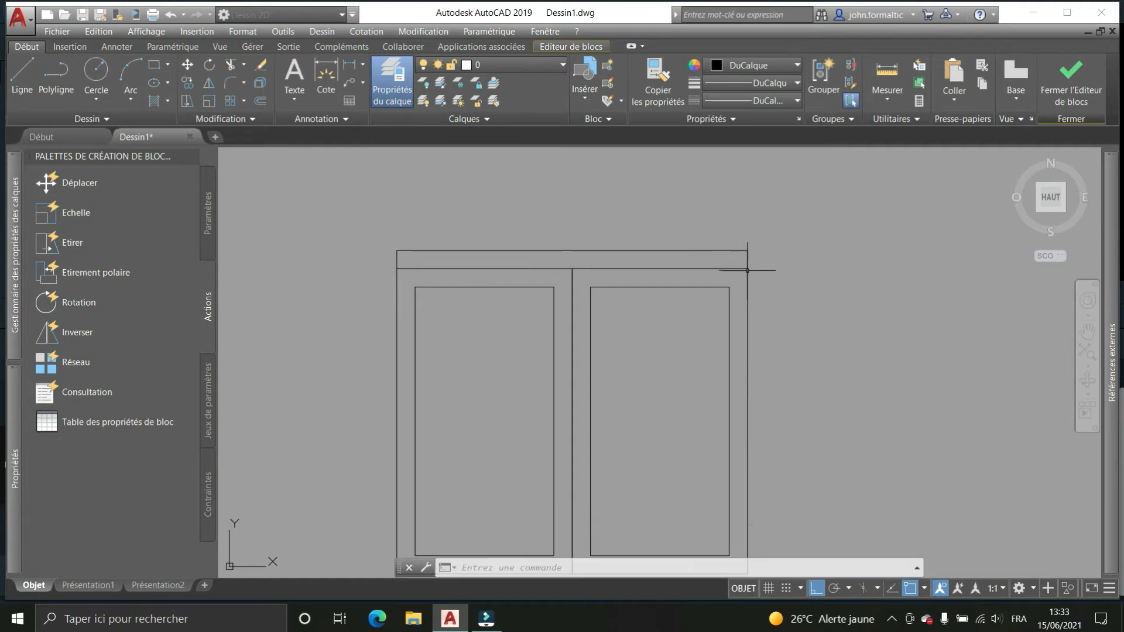
Draw a 1.15 by 0.02 rectangle on top of the 0.06-high strip, starting from its upper-left corner
click(154, 64)
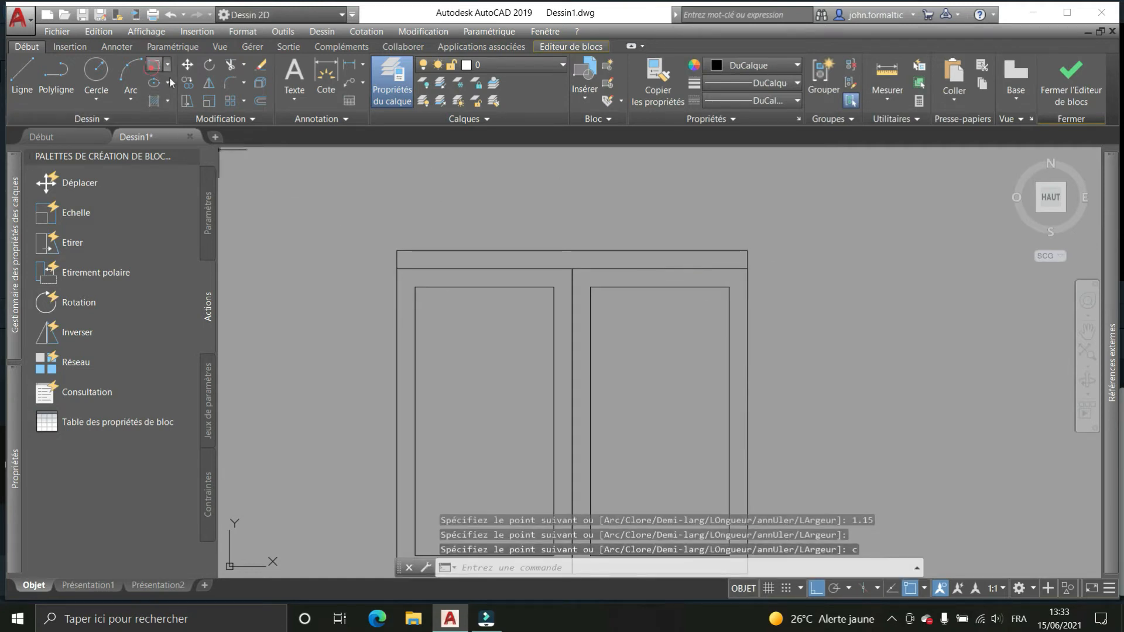
click(397, 250)
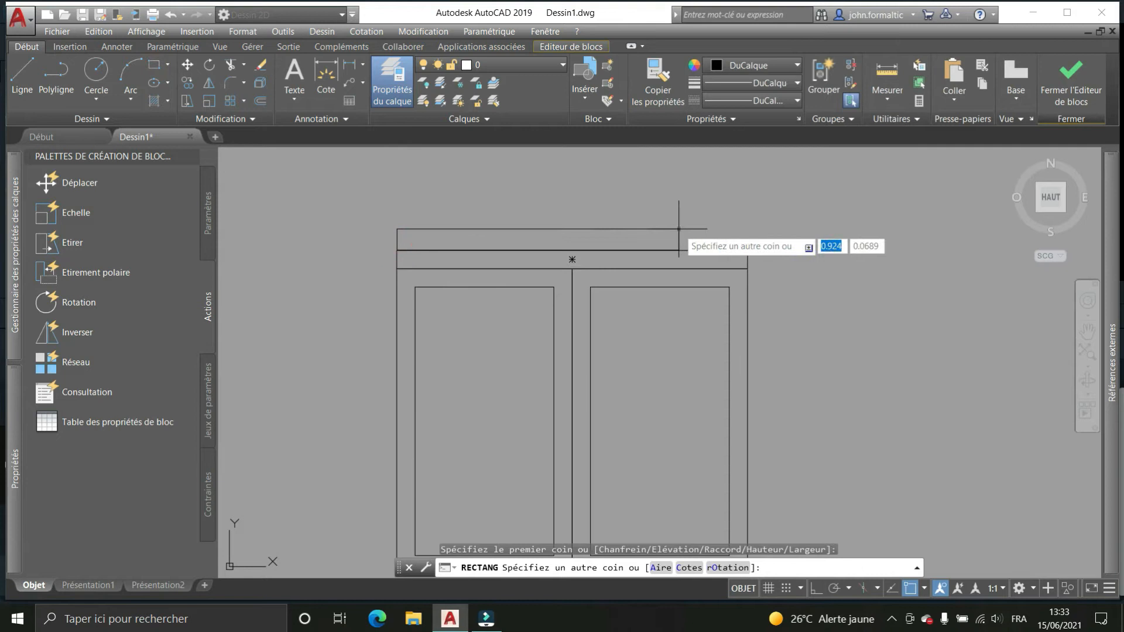
text(1.15)
key(Tab)
text(.02)
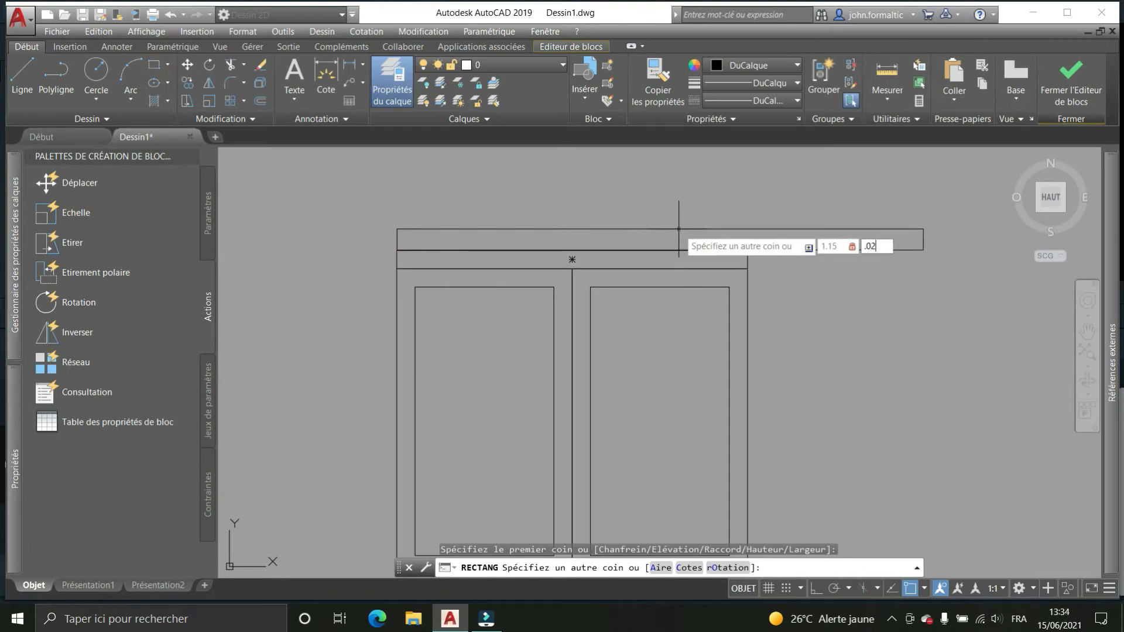
key(Return)
key(F8)
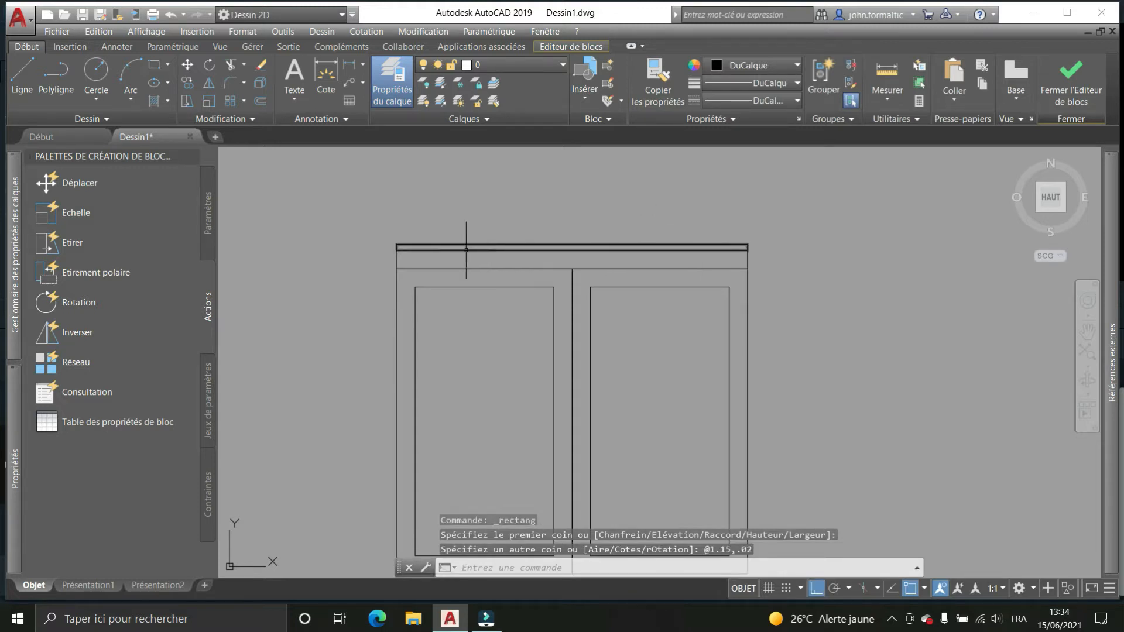
Draw a closed polyline sill 1.2 wide and 0.08 high in the free space below the window
middle_drag(650, 328, 622, 284)
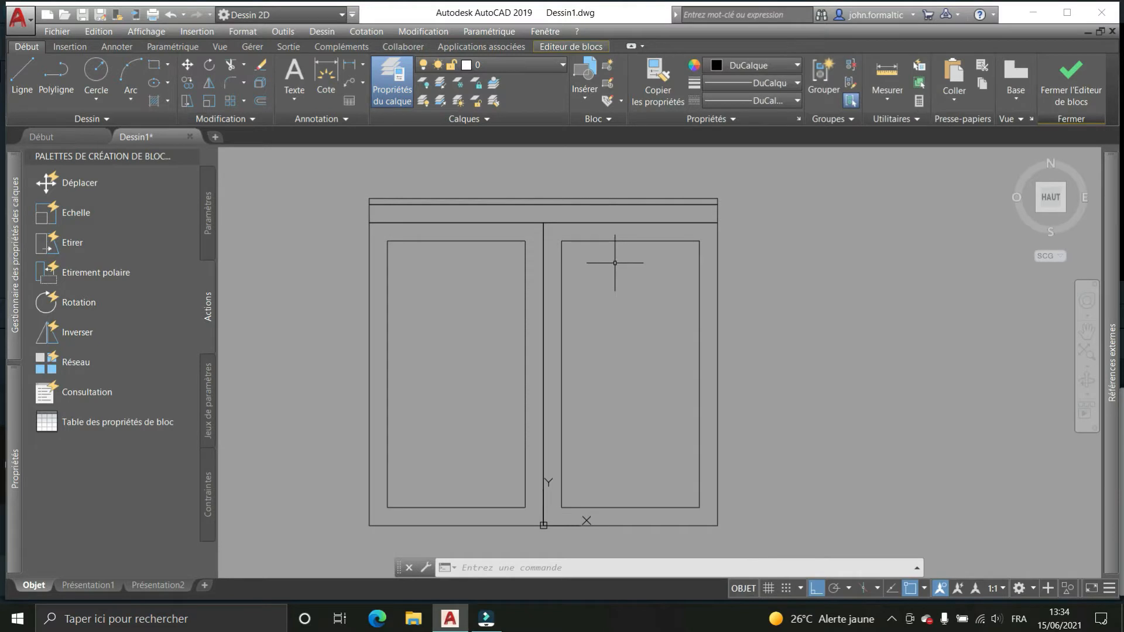
middle_drag(629, 381, 595, 310)
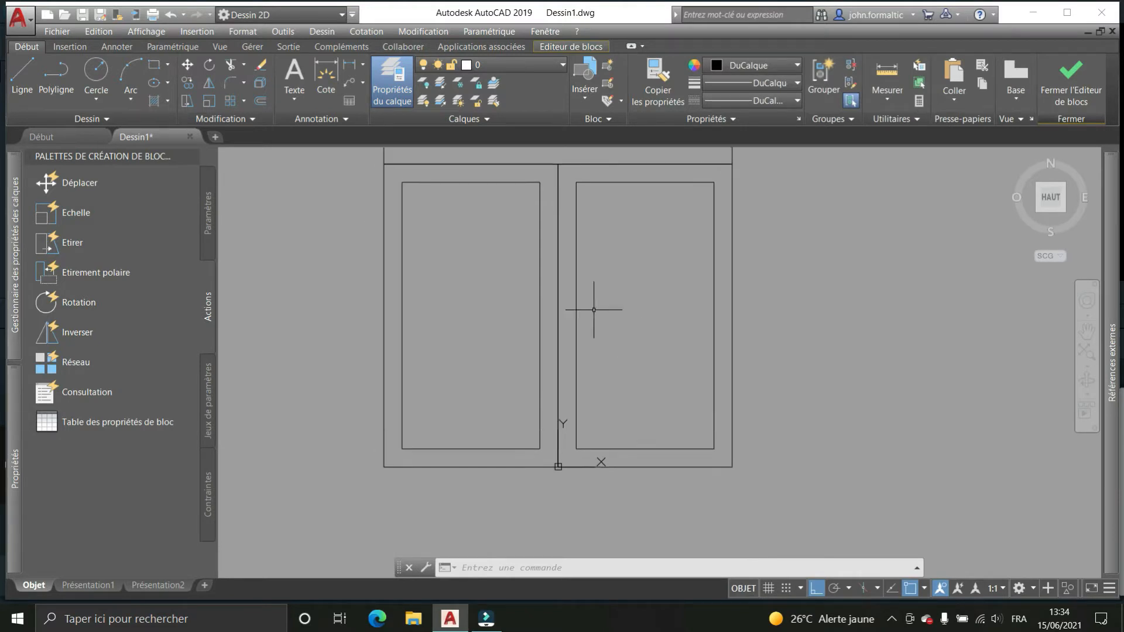
click(56, 74)
middle_drag(321, 382, 361, 288)
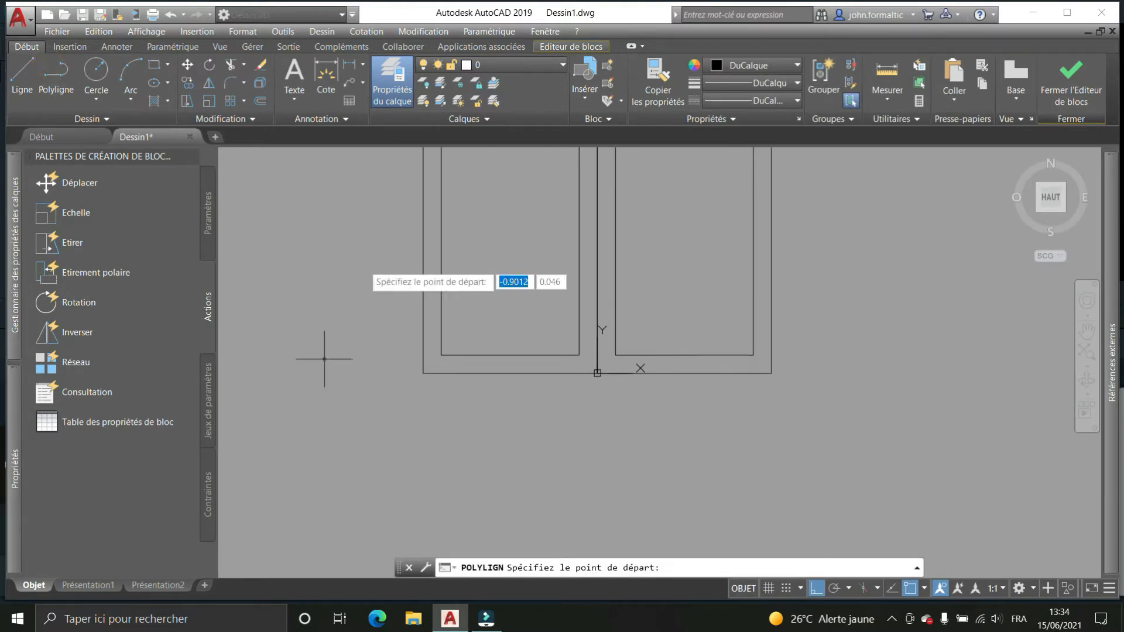
click(363, 416)
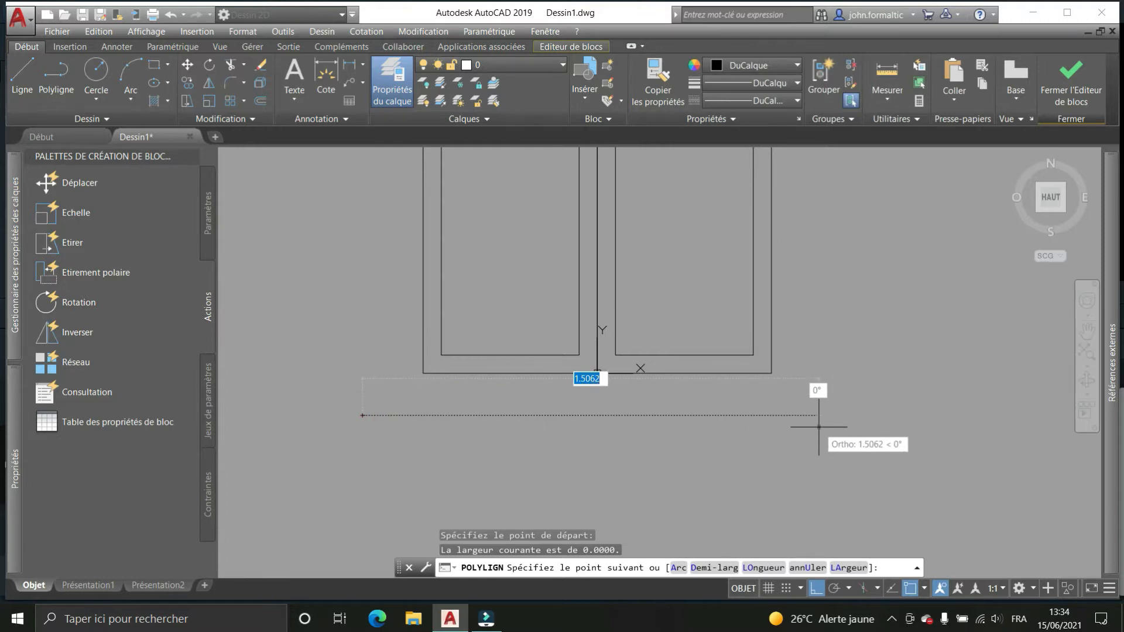
text(1.2)
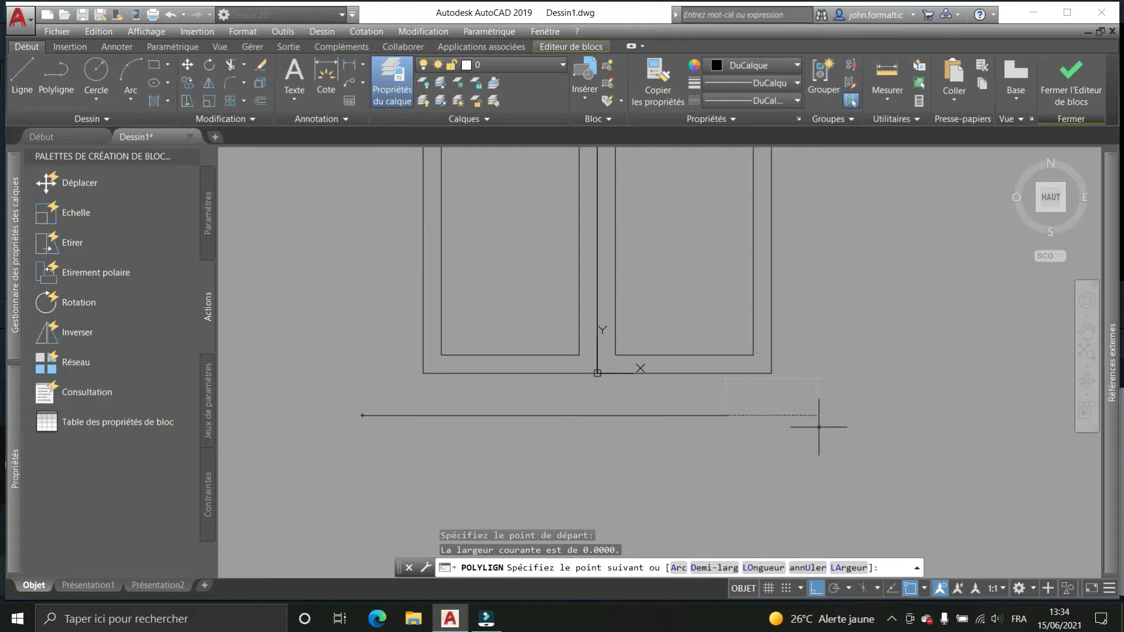
key(Return)
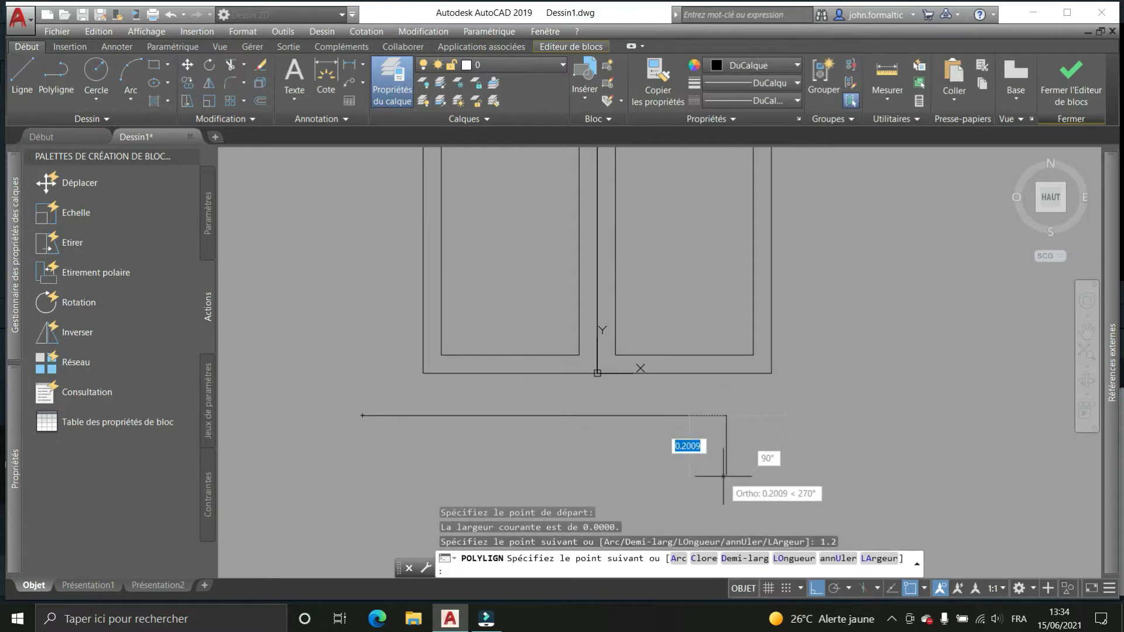
text(.08)
key(Return)
text(1.2)
key(Return)
text(c)
key(Return)
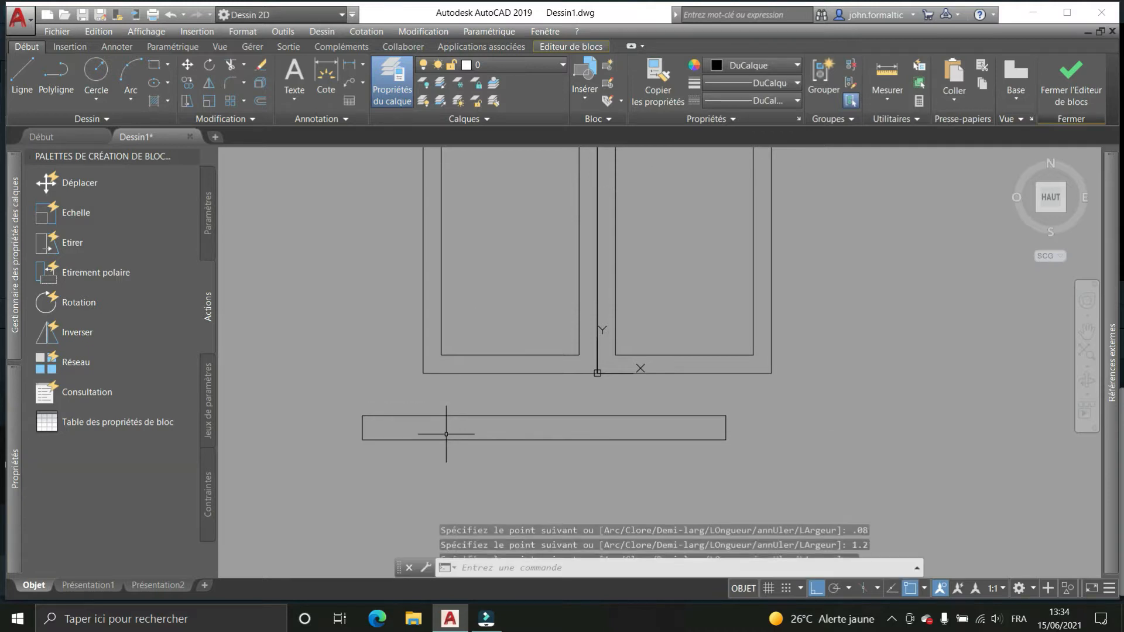
Move the sill by its top edge's midpoint to the midpoint of the window's bottom edge at the origin
click(448, 439)
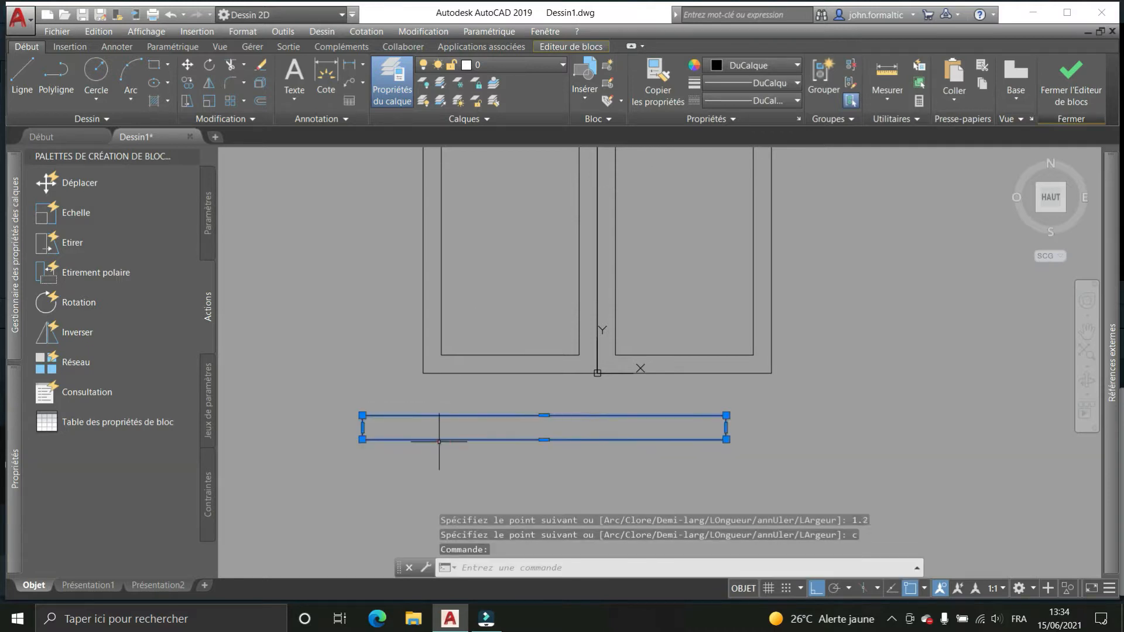
click(187, 65)
click(531, 414)
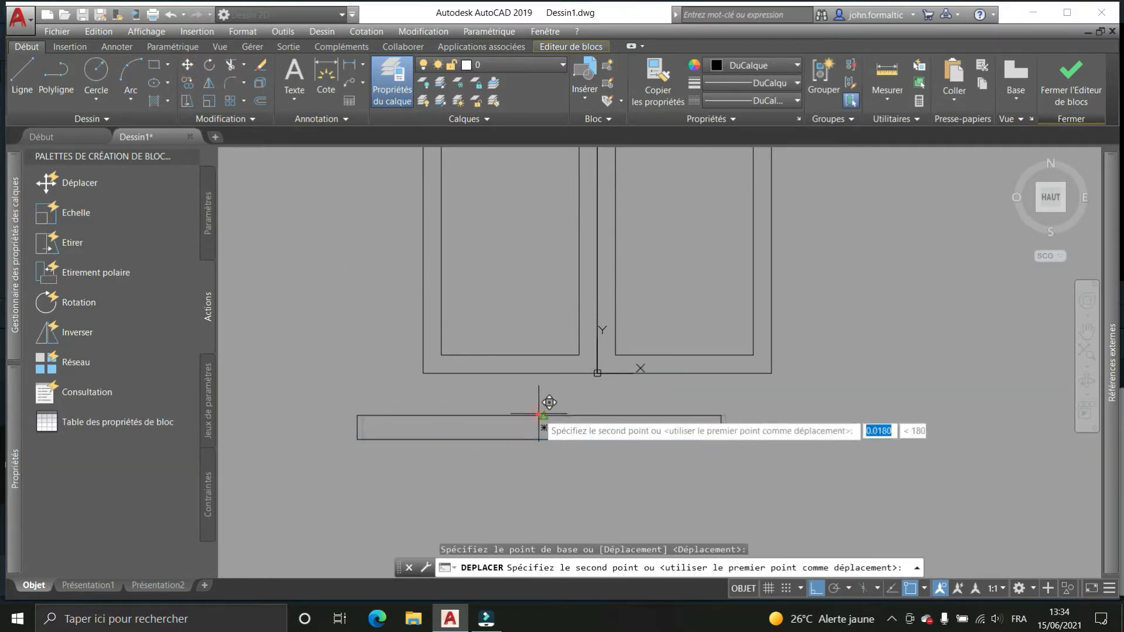
click(597, 373)
scroll(489, 404, down, 2)
scroll(594, 261, up, 2)
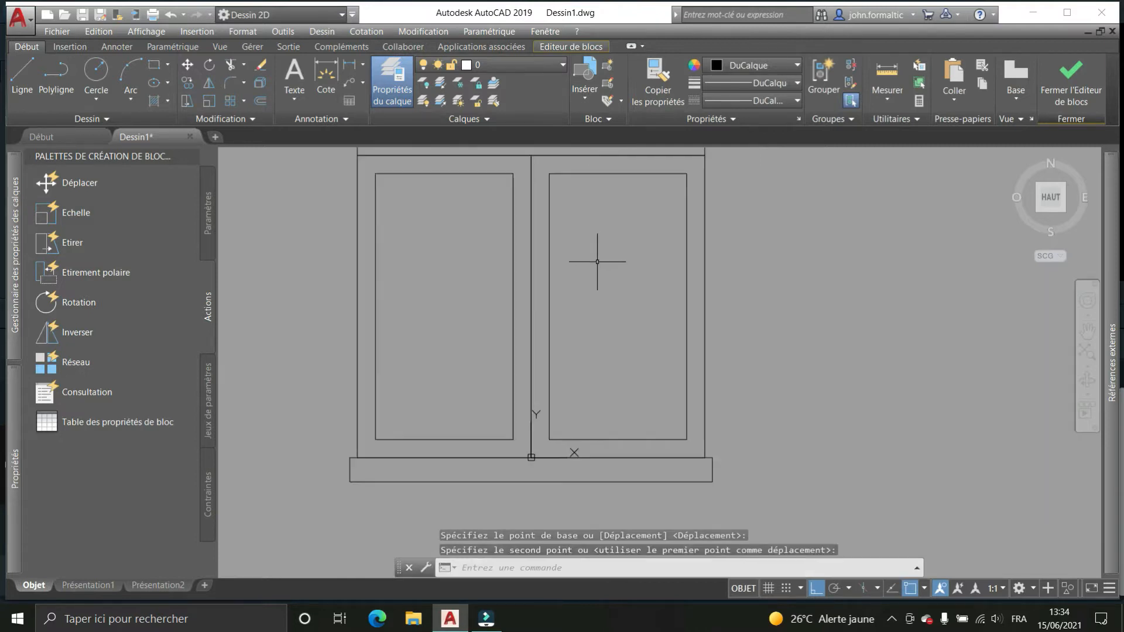
scroll(580, 293, down, 2)
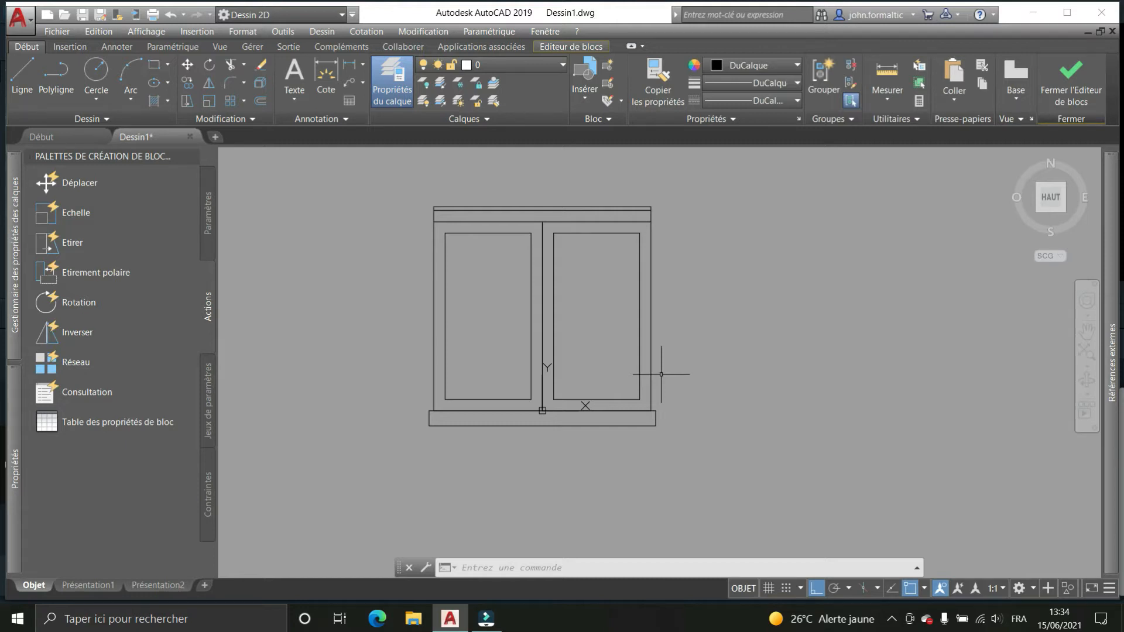
middle_drag(662, 362, 622, 371)
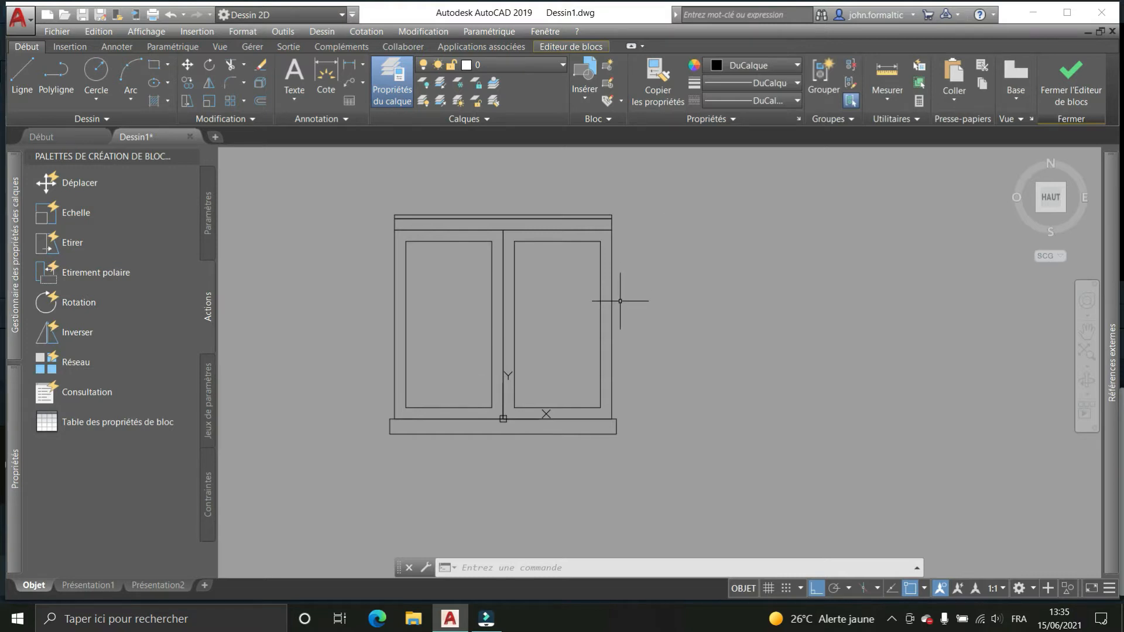
click(631, 196)
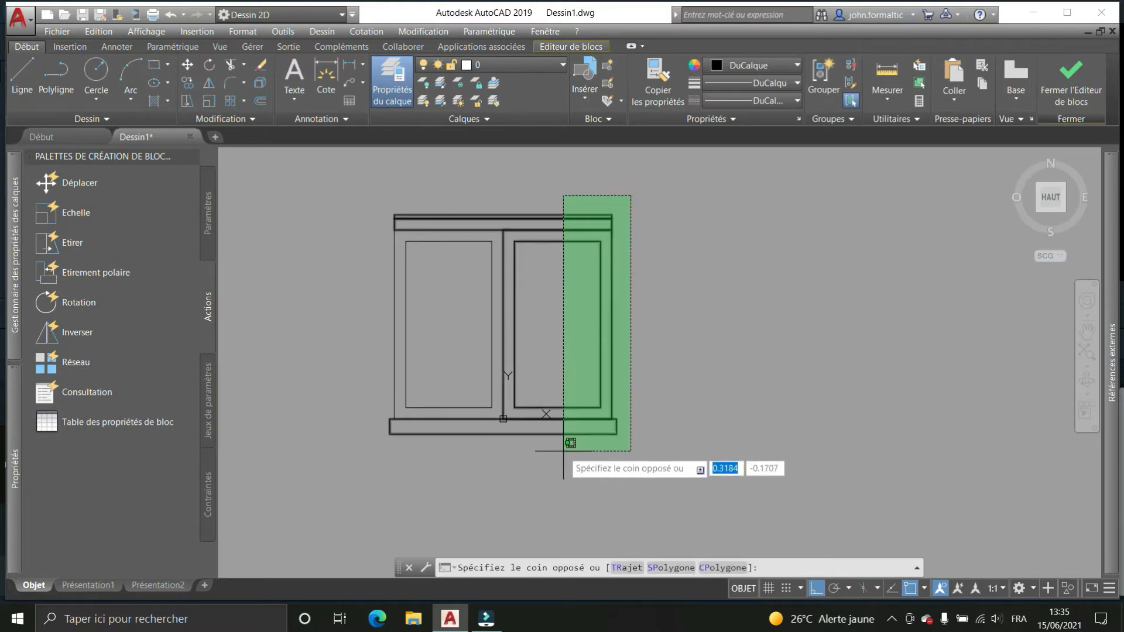
click(691, 276)
click(399, 176)
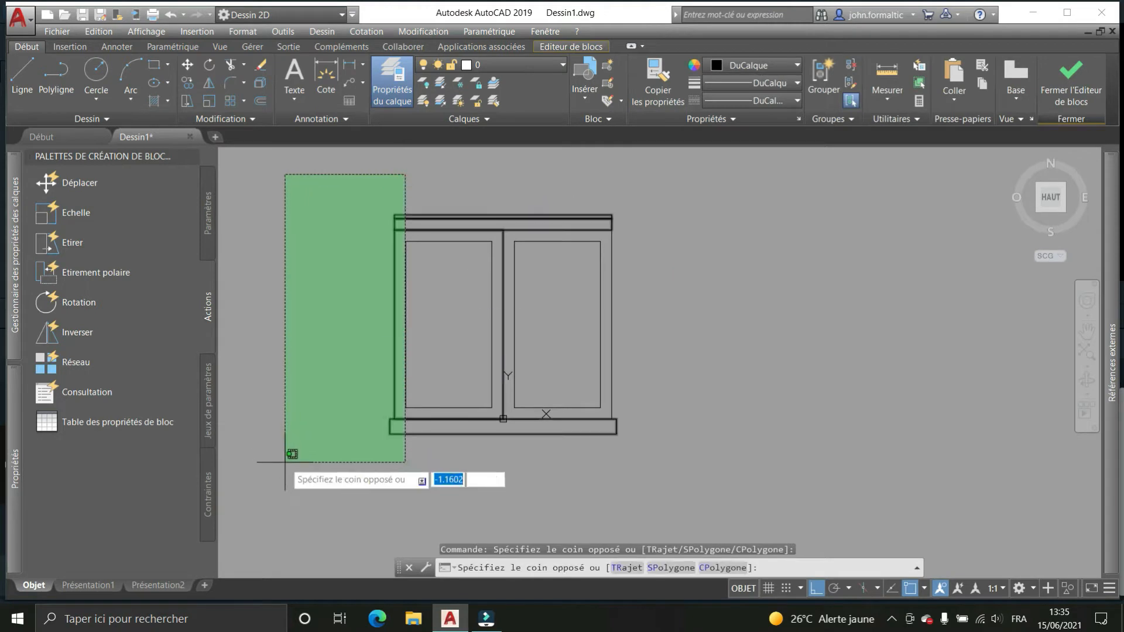
click(354, 183)
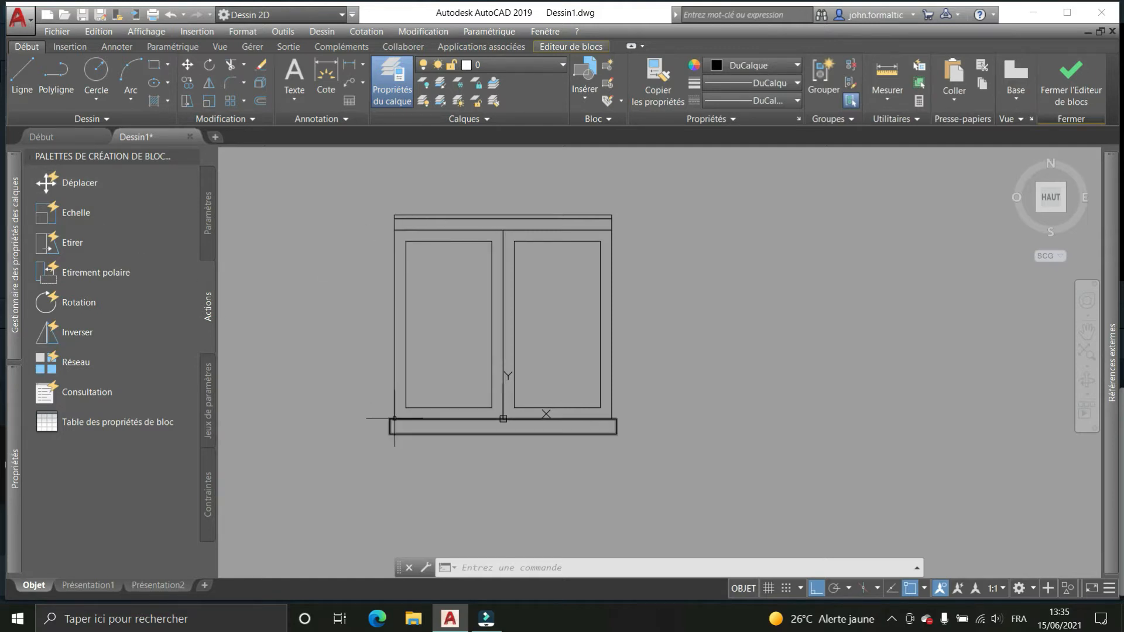
Add a linear parameter from the window's lower-left corner to its lower-right corner, with its label below the sill
click(205, 227)
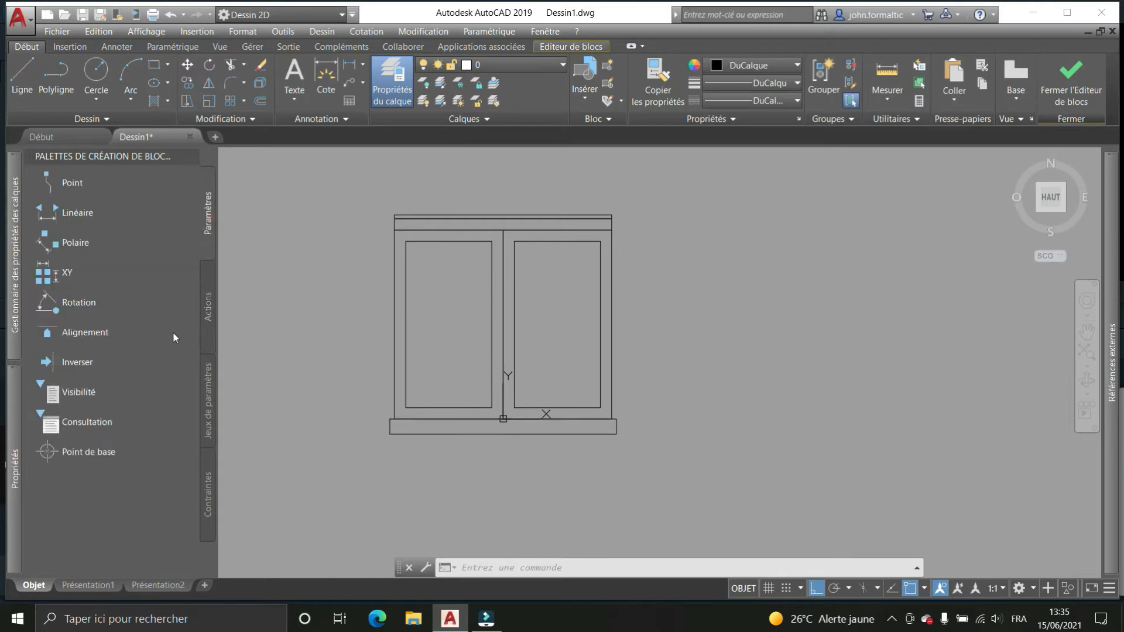
click(67, 215)
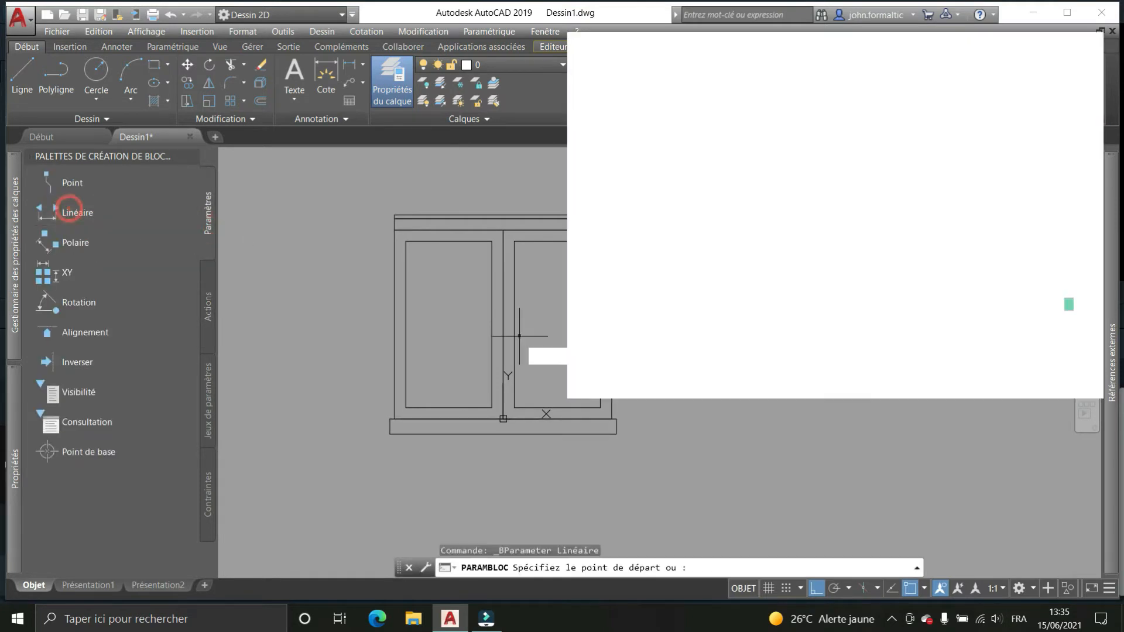
click(395, 419)
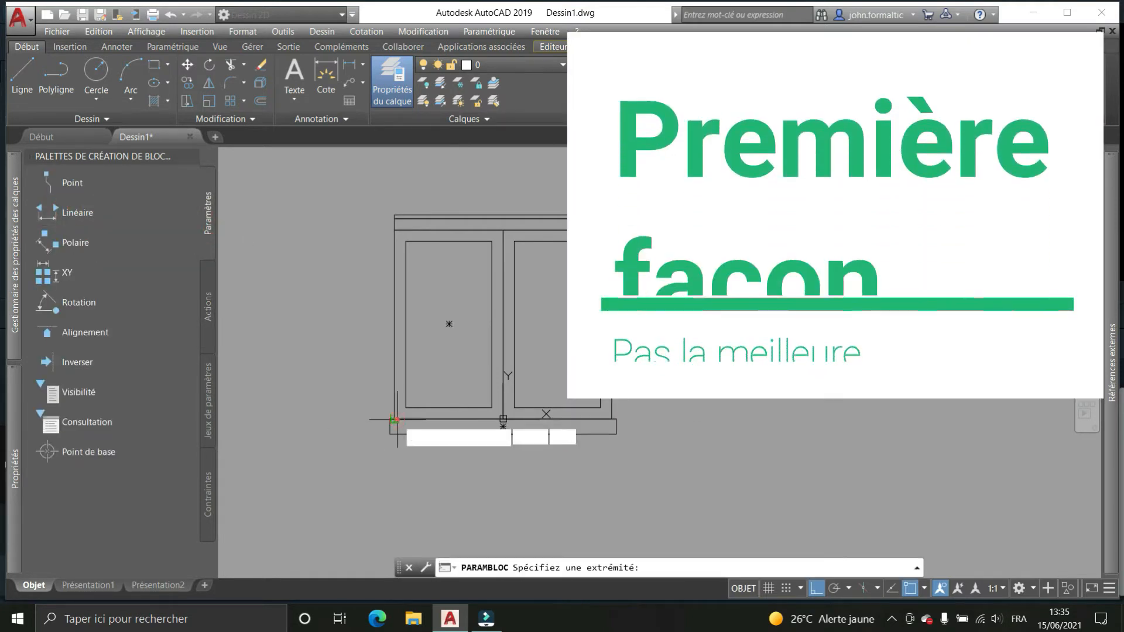
click(611, 419)
click(597, 486)
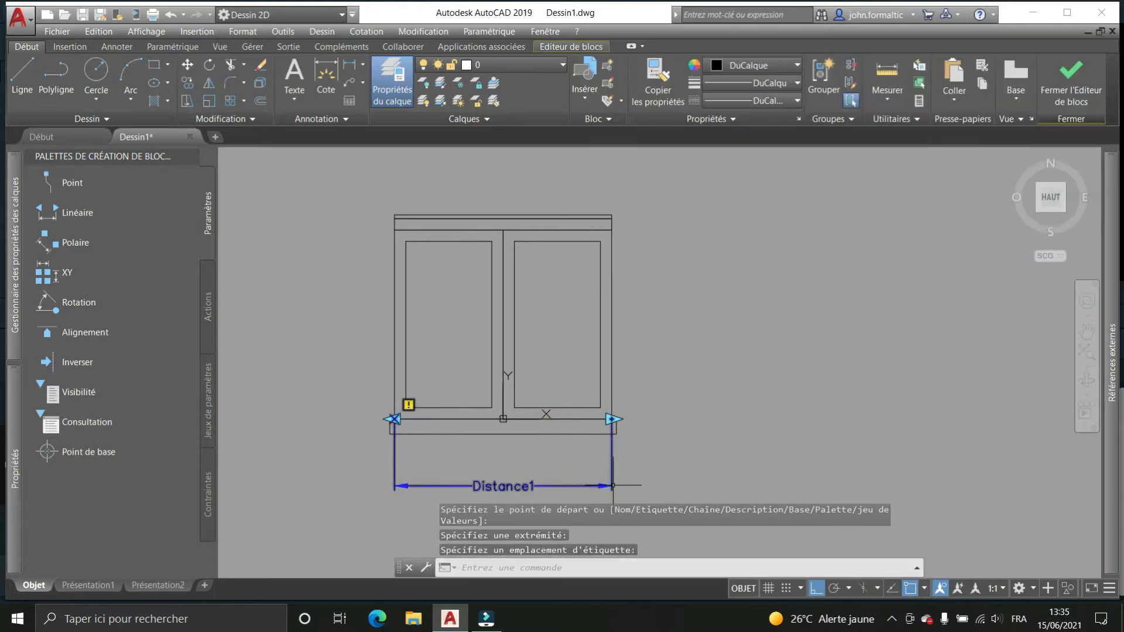
Set the distance type of the linear parameter's value set to Liste
mouse_move(604, 456)
middle_down()
mouse_move(635, 425)
mouse_move(621, 419)
middle_up()
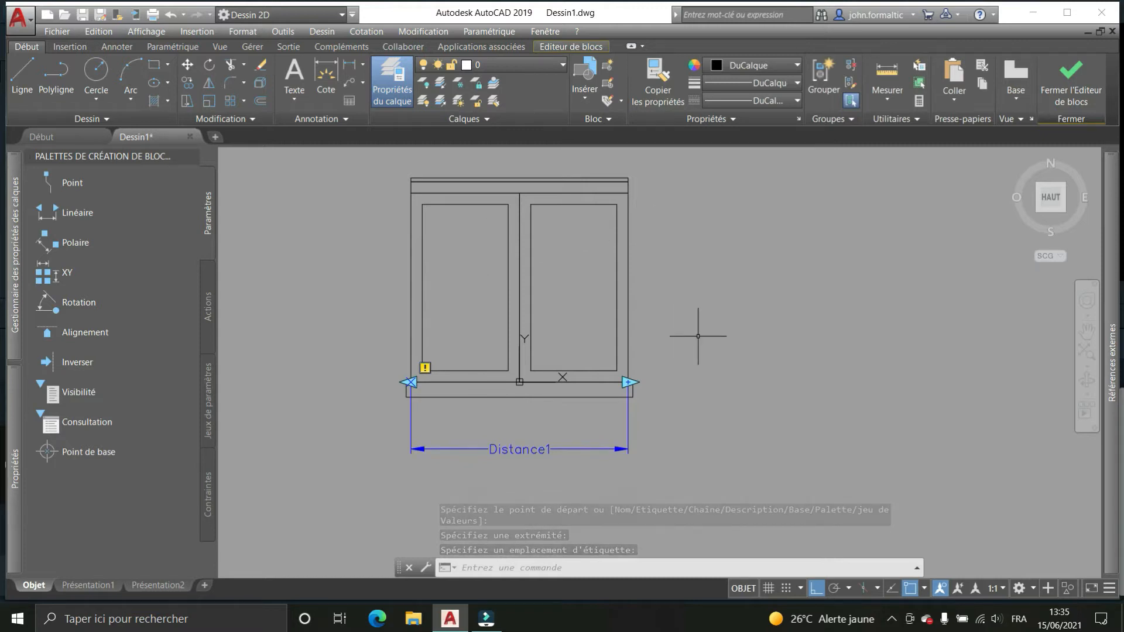
click(208, 289)
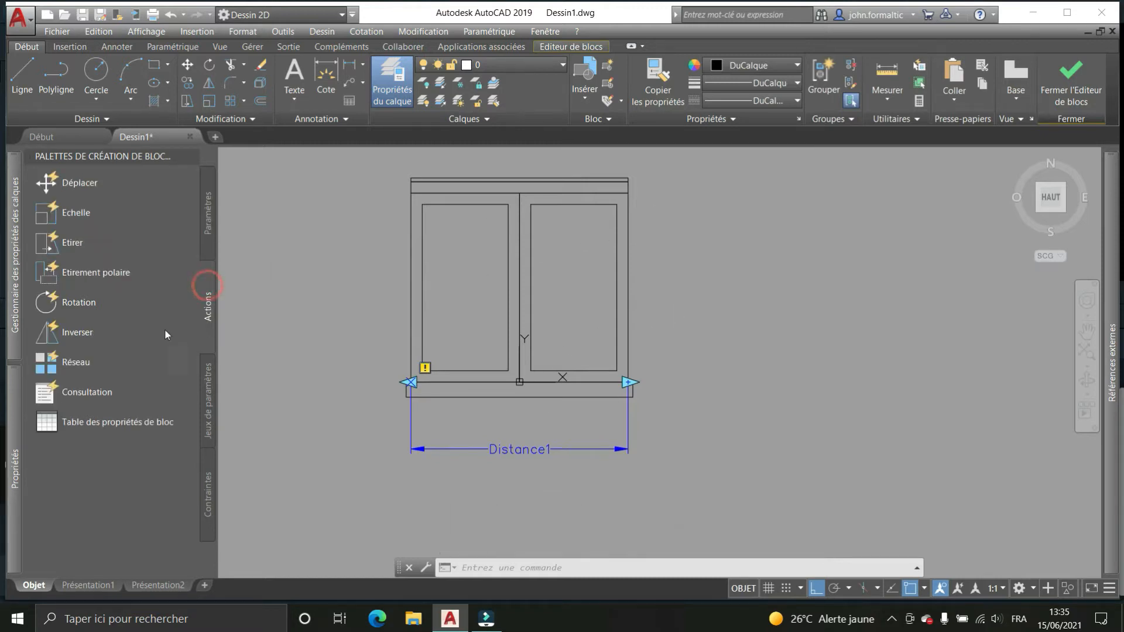
click(545, 429)
click(485, 452)
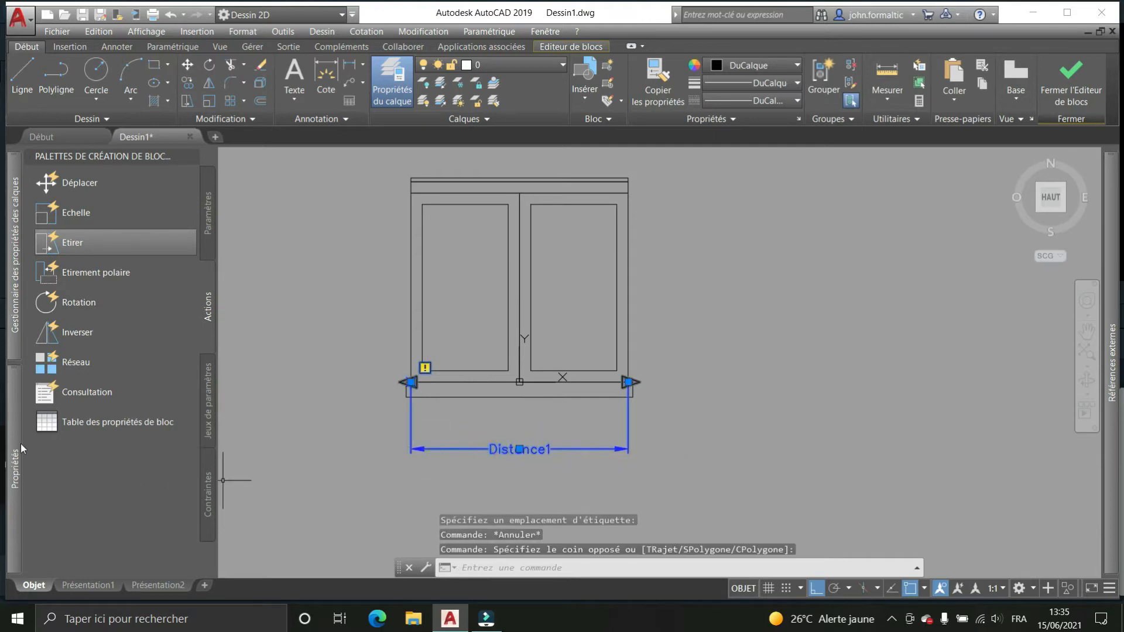
mouse_move(11, 438)
scroll(197, 467, down, 3)
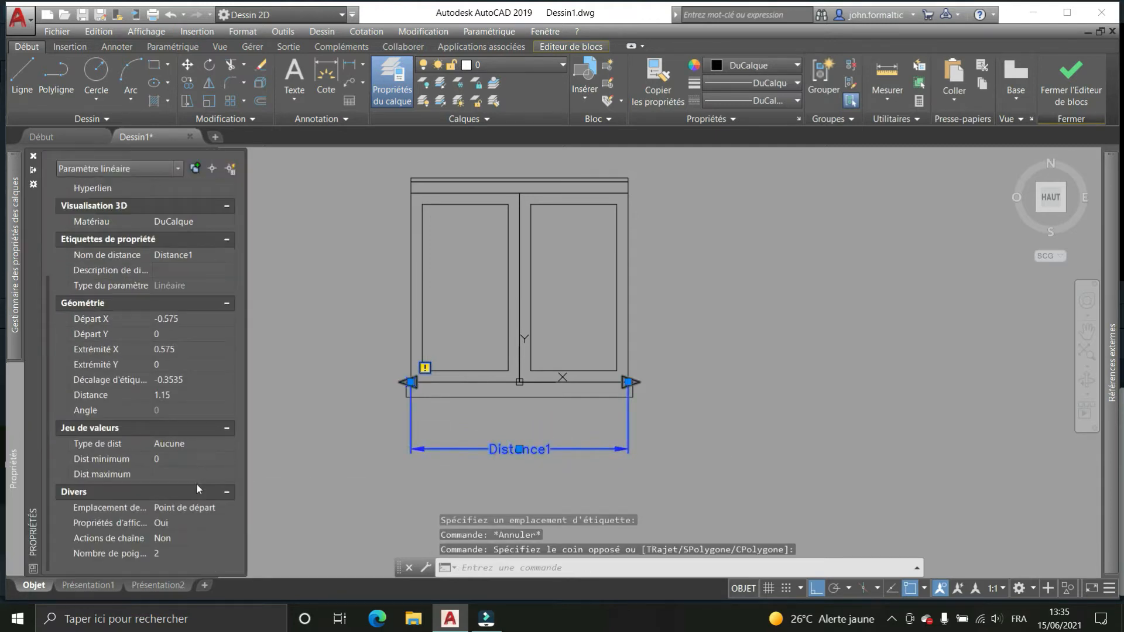
click(185, 445)
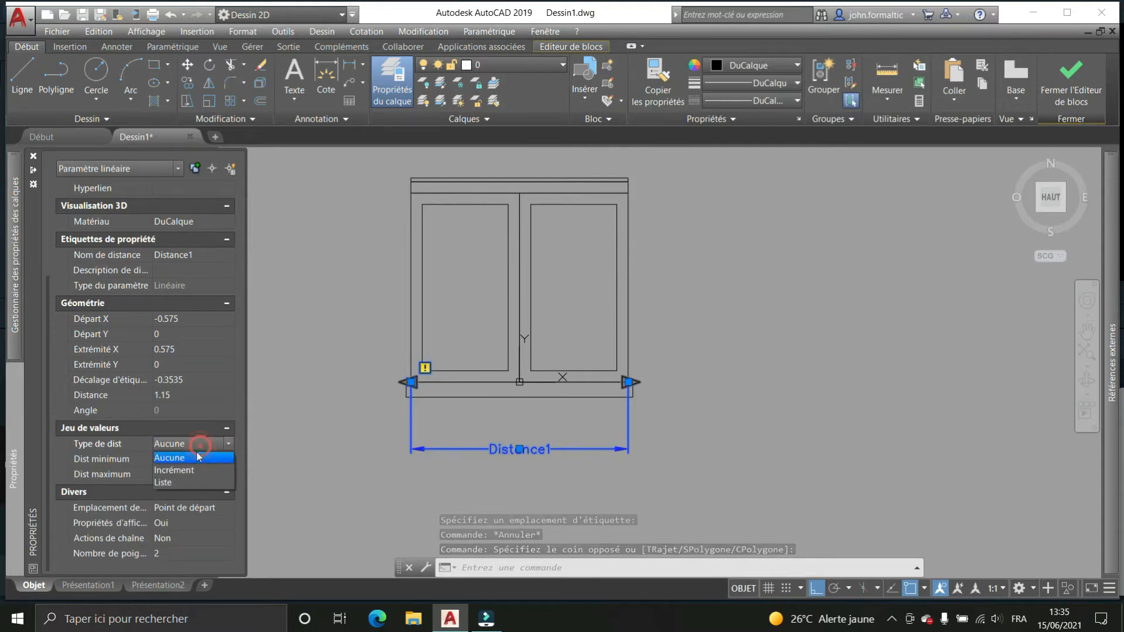
click(173, 484)
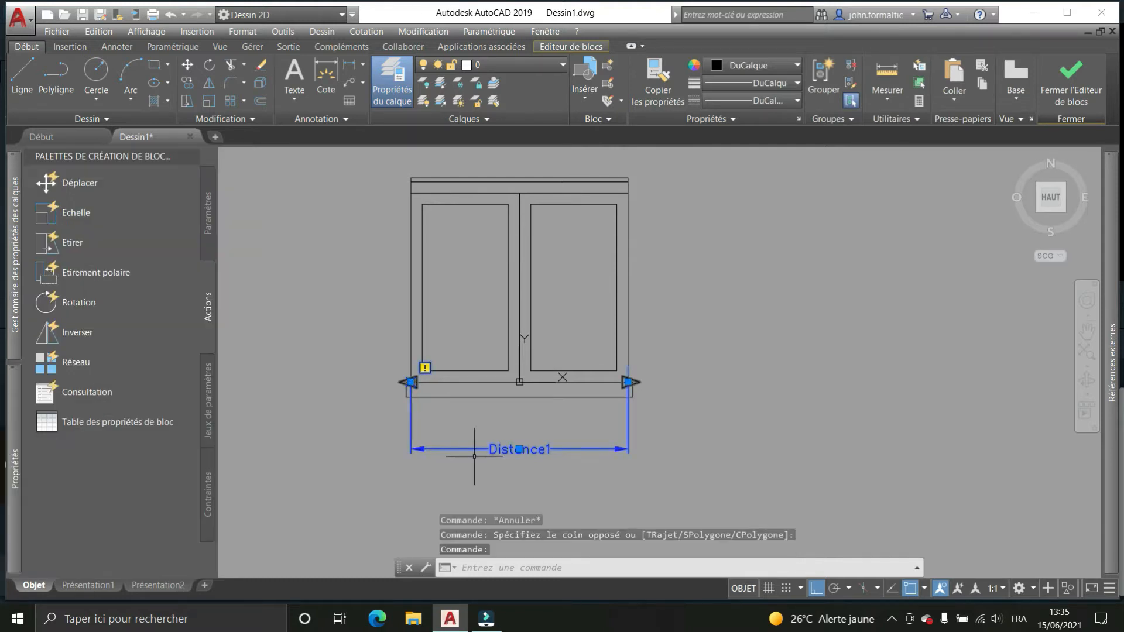
Add the distances 1.25 and 1.35 to the linear parameter's value list
mouse_move(12, 454)
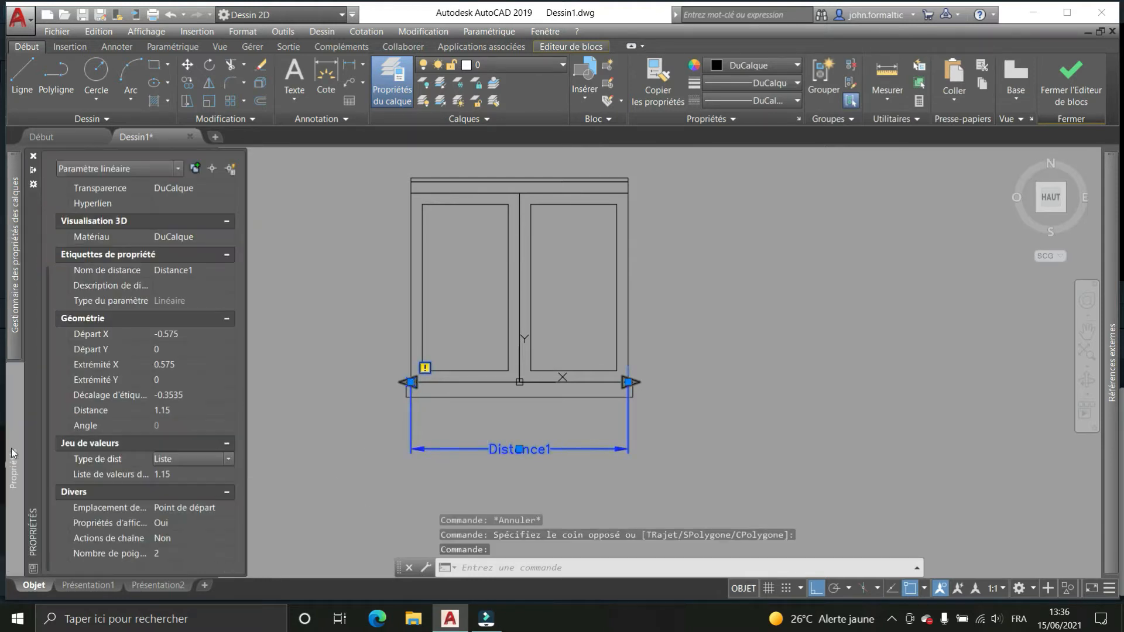
click(191, 472)
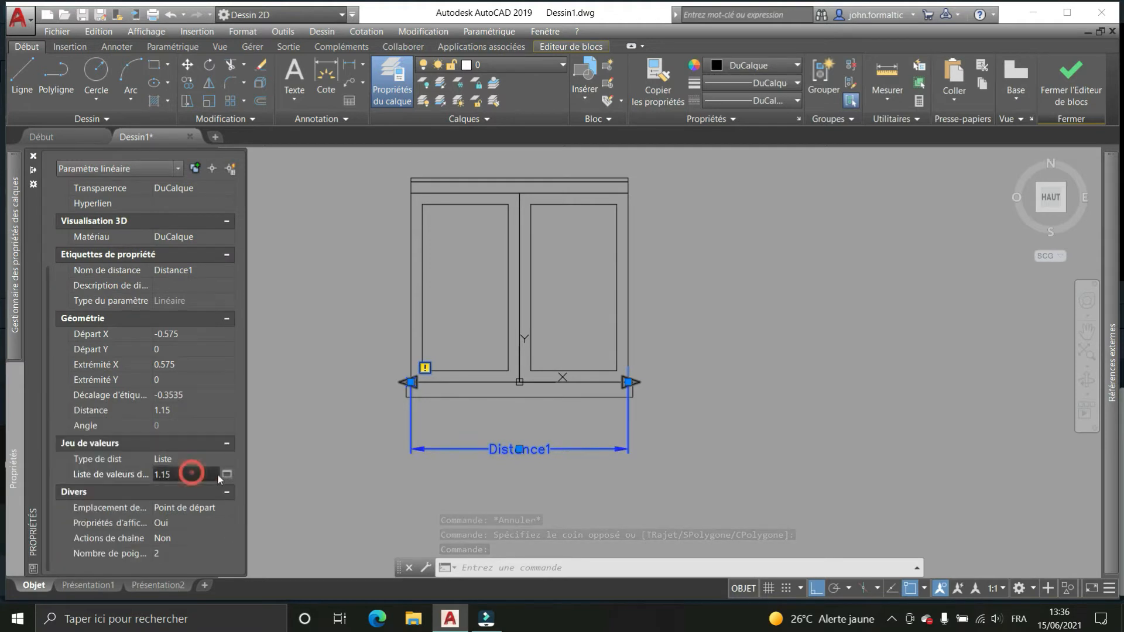
click(226, 475)
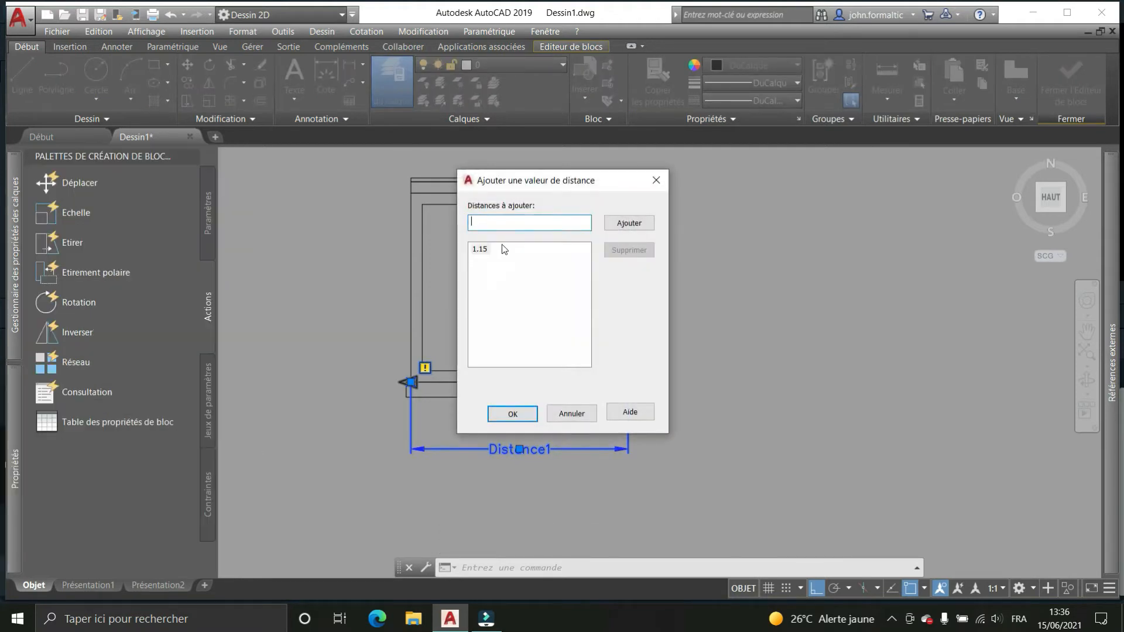
click(504, 221)
click(504, 416)
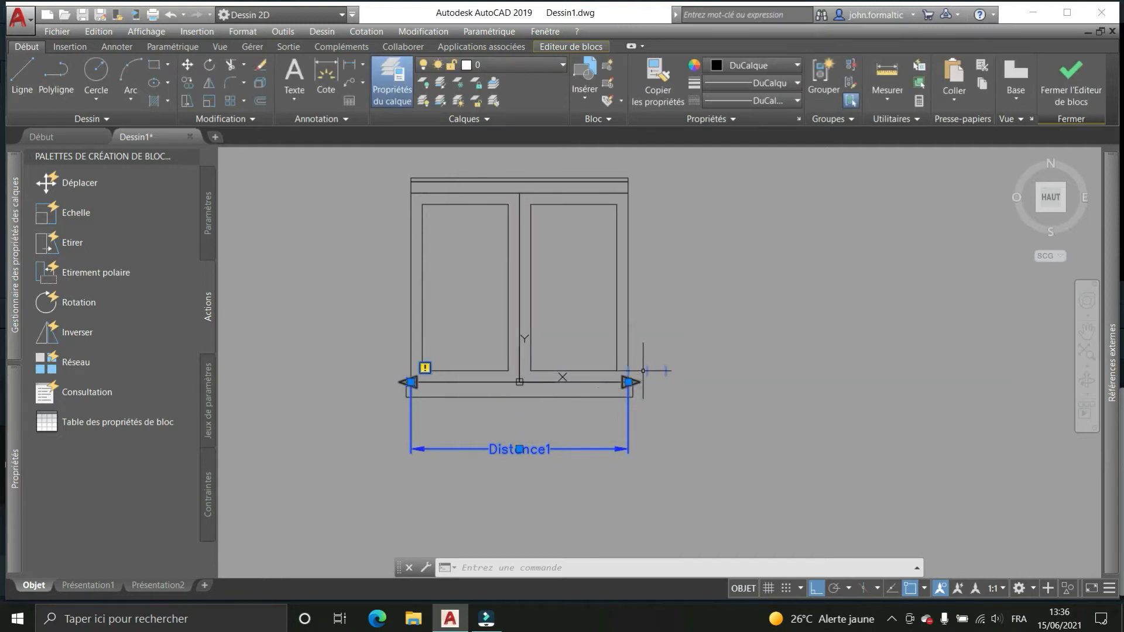
scroll(660, 371, up, 2)
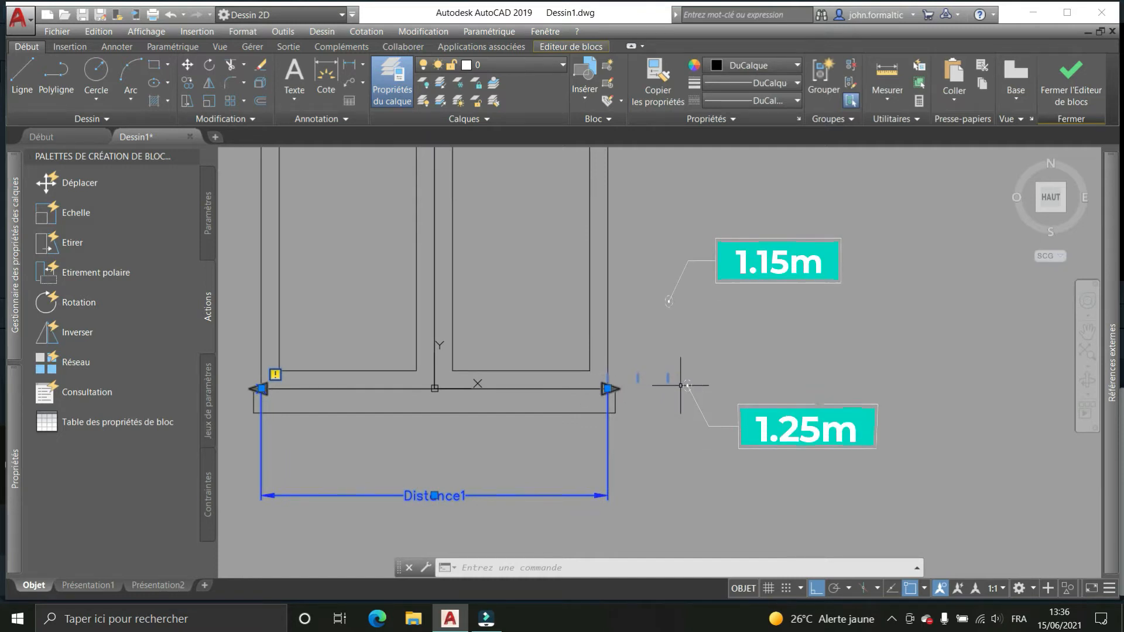
scroll(755, 384, down, 2)
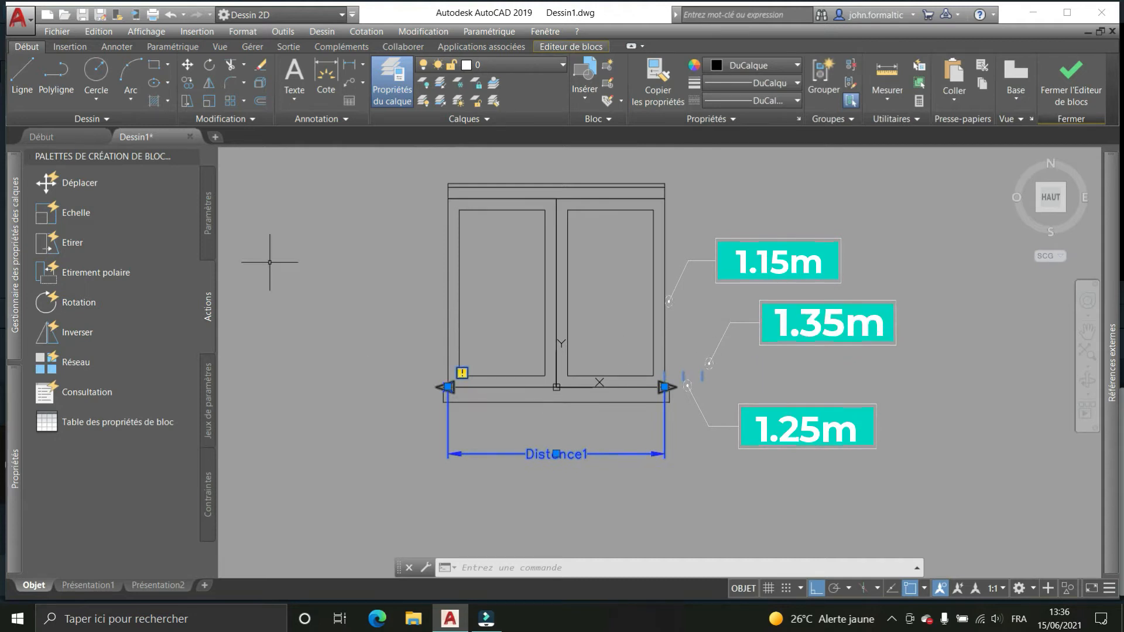
key(Escape)
key(Escape)
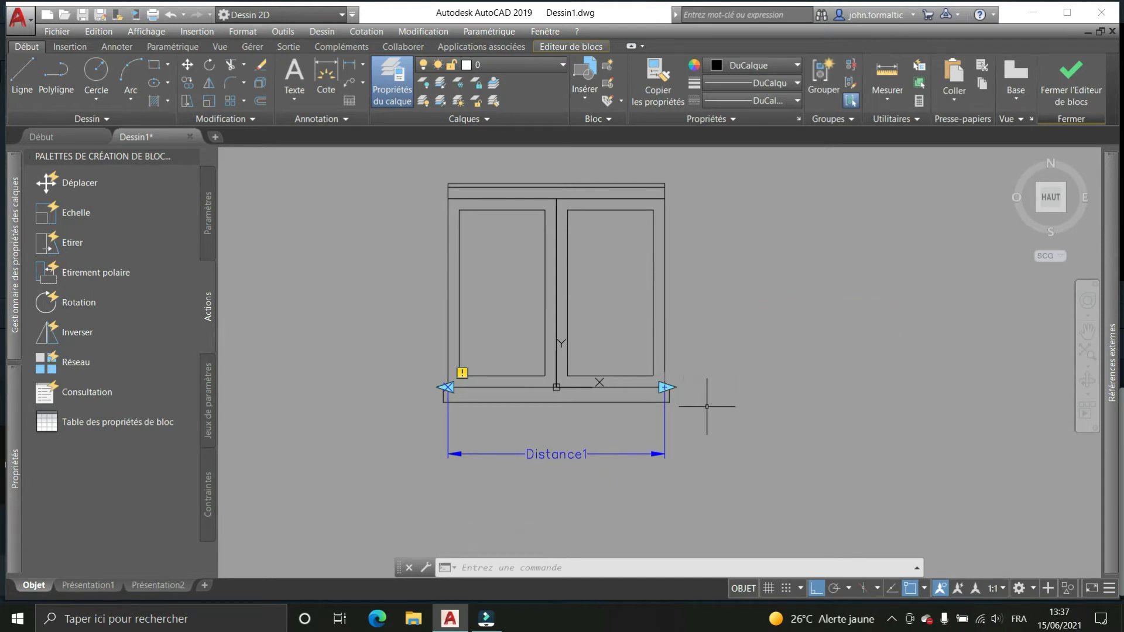
click(592, 403)
click(668, 186)
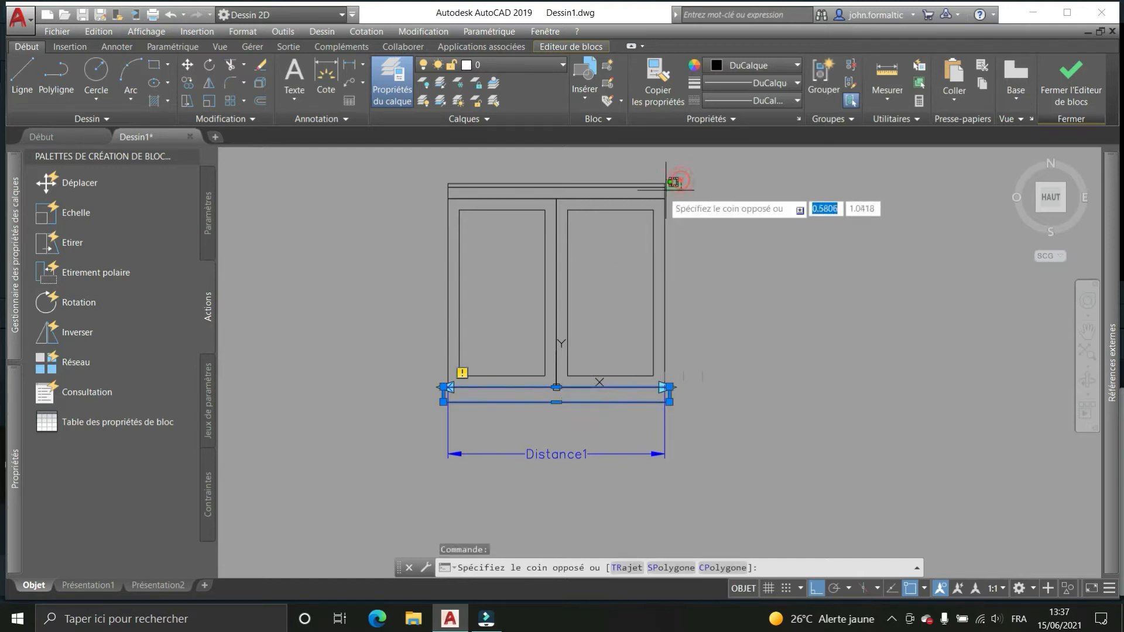
click(650, 202)
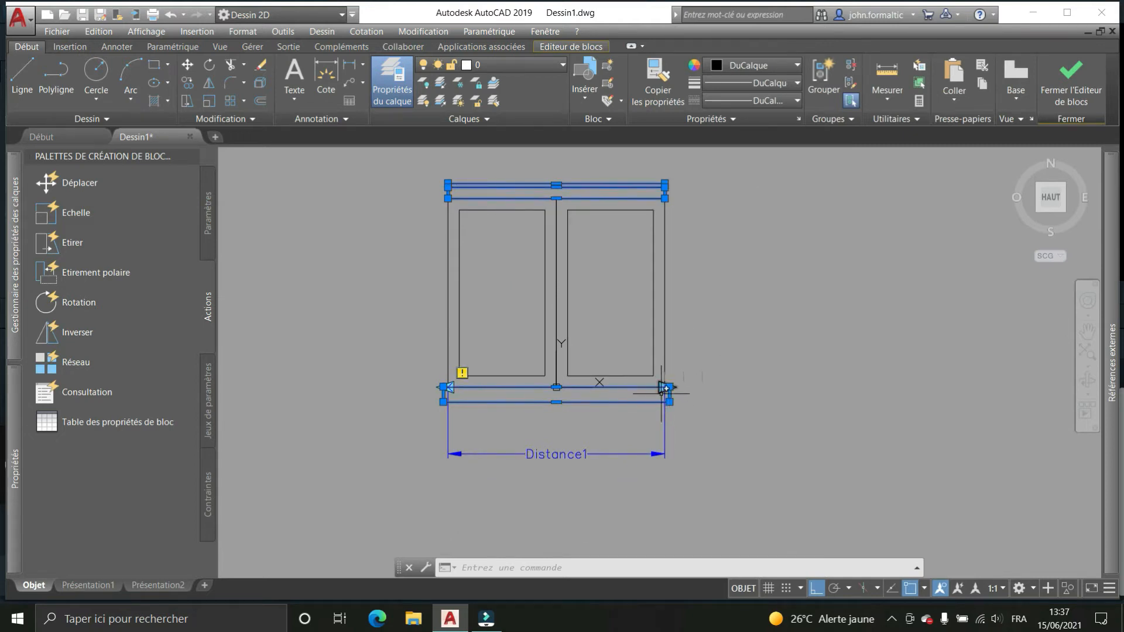
key(Escape)
click(675, 259)
click(612, 276)
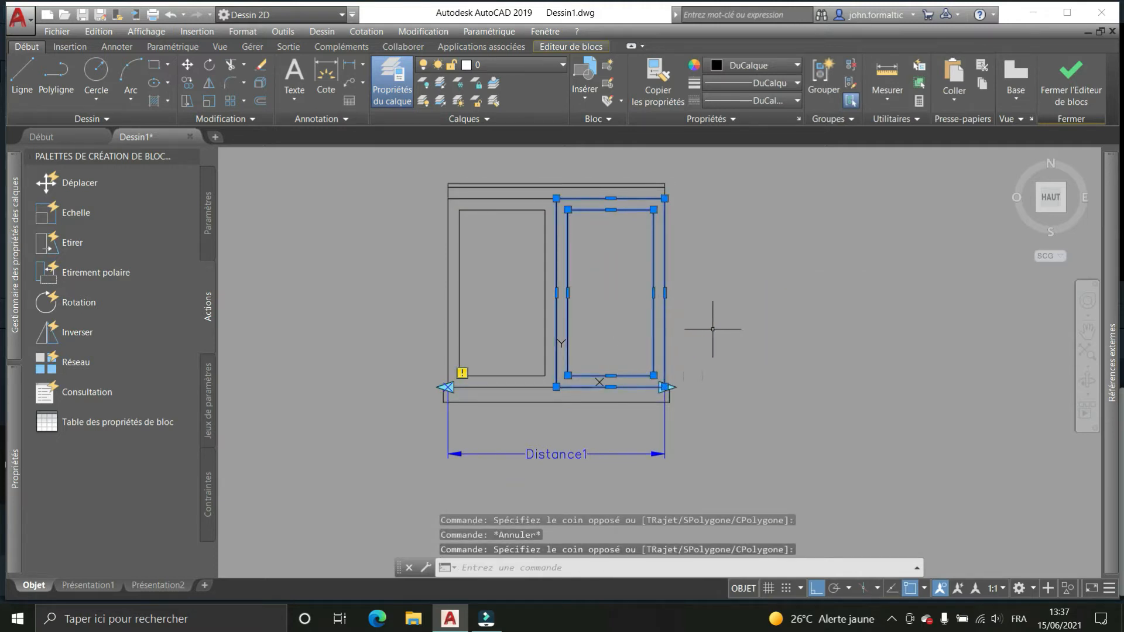
click(713, 291)
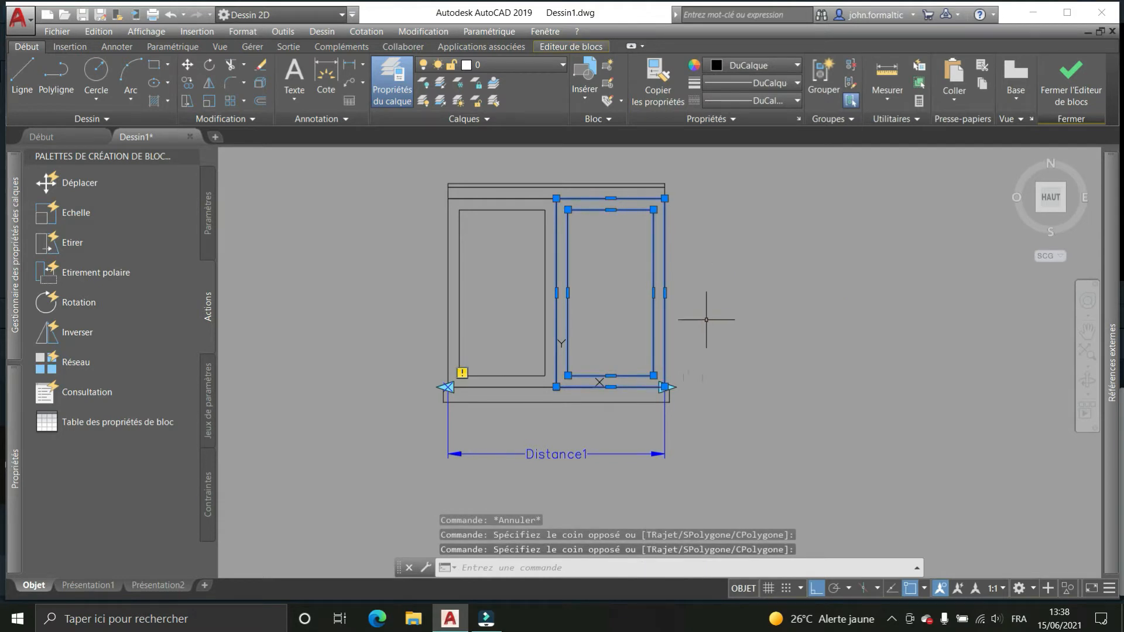
key(Escape)
click(491, 252)
click(377, 269)
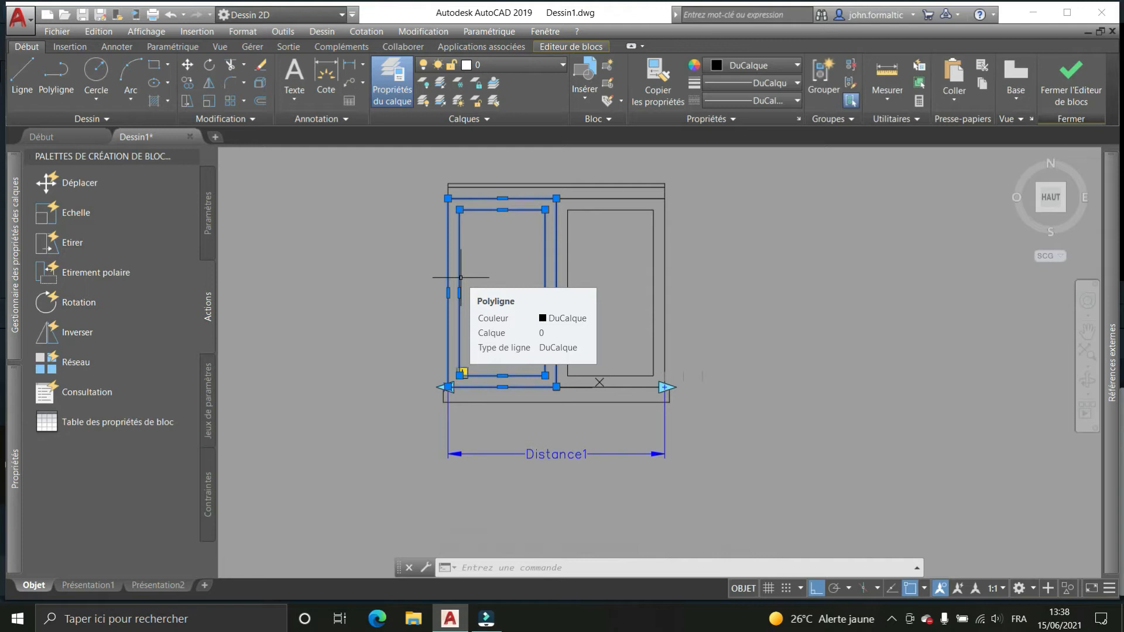
key(Escape)
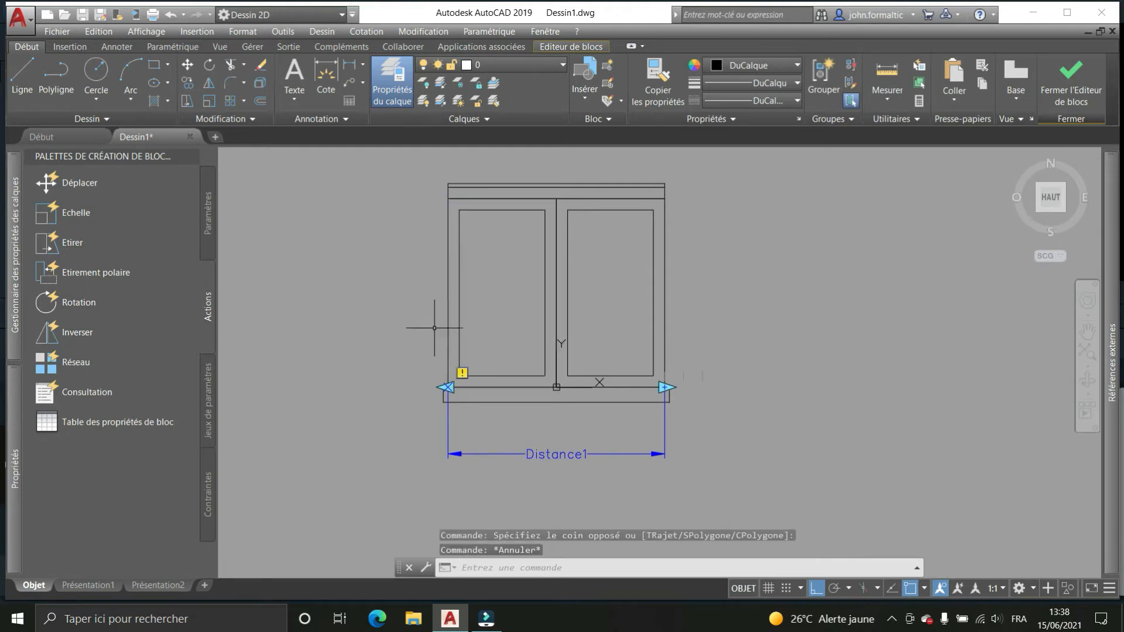
Apply a Stretch action to the linear parameter's right point, framing the window's right side and including the sill and both top strips
click(92, 253)
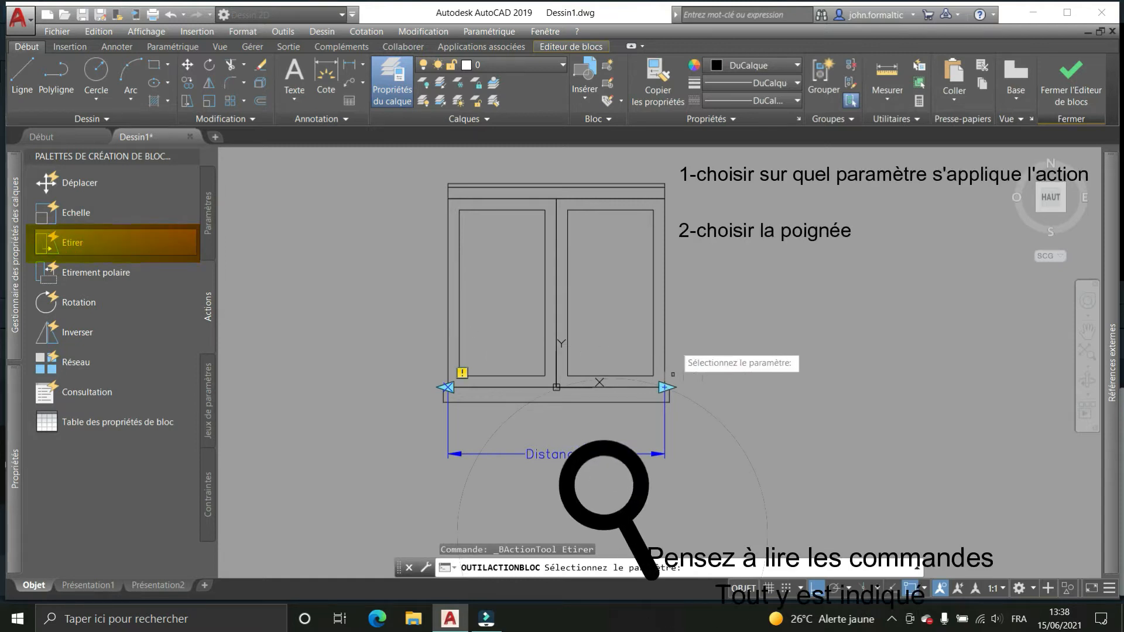
click(665, 404)
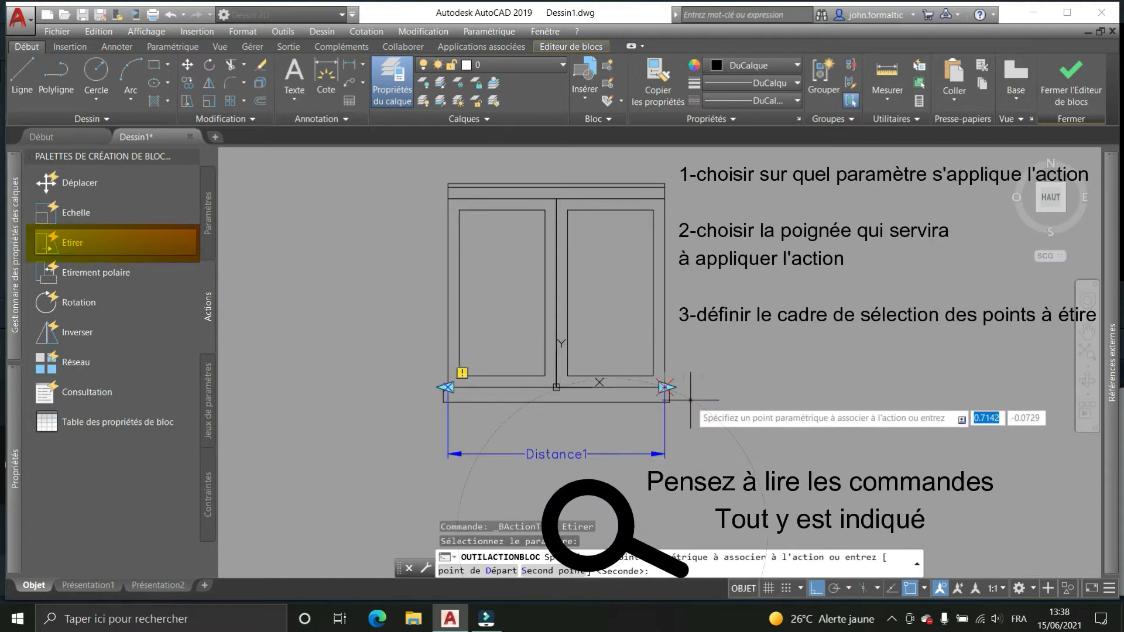
click(667, 388)
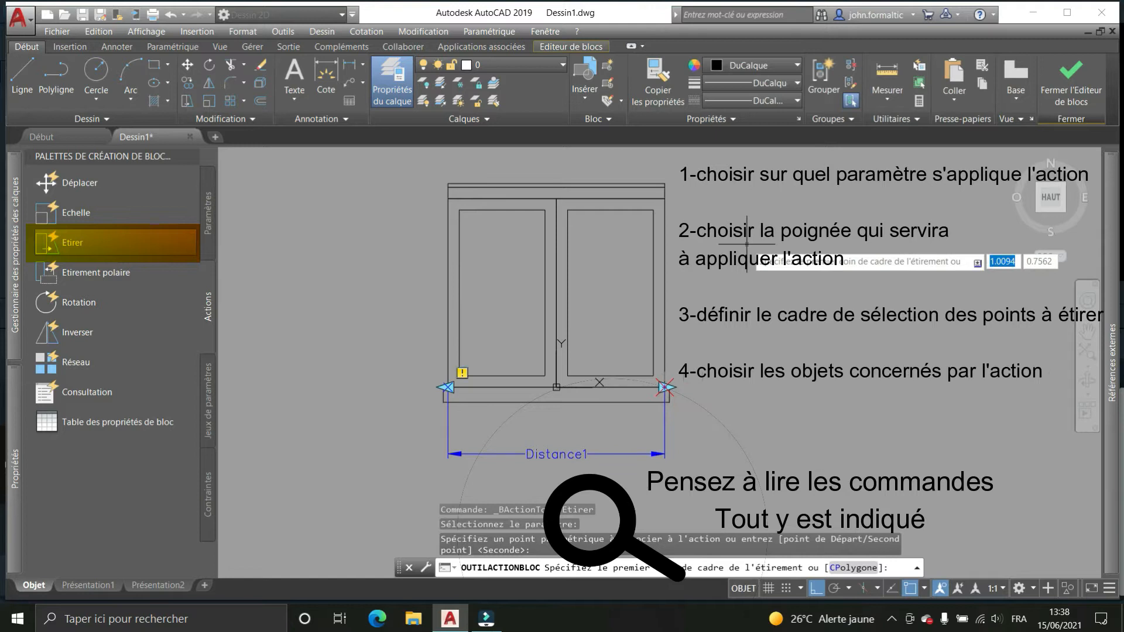
click(721, 157)
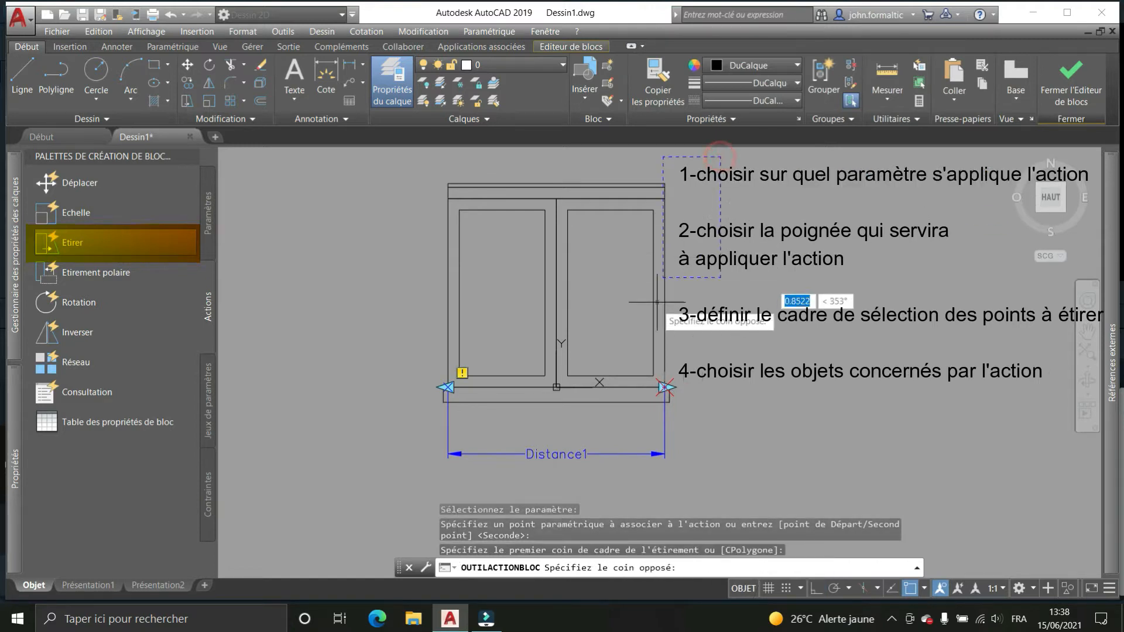
click(597, 428)
click(614, 402)
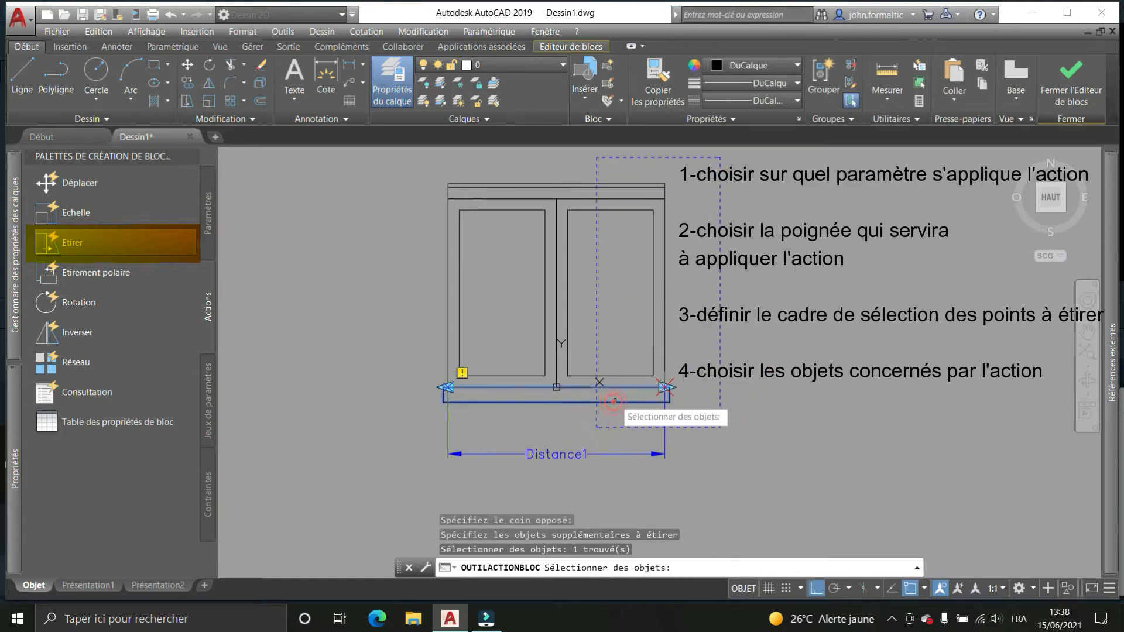
click(664, 191)
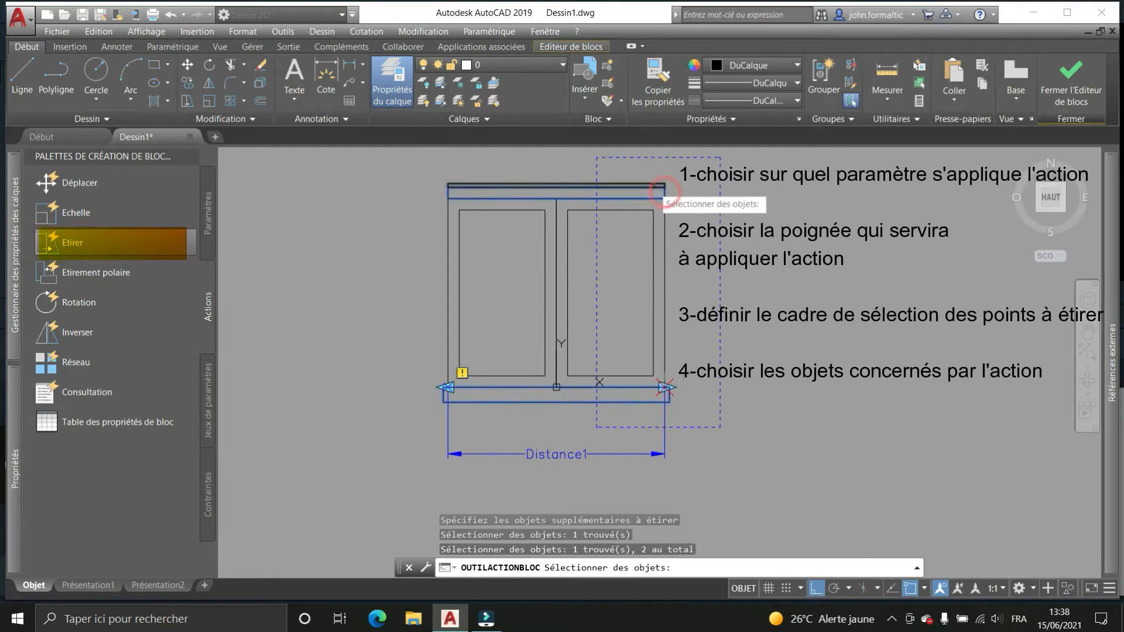
click(664, 186)
key(Return)
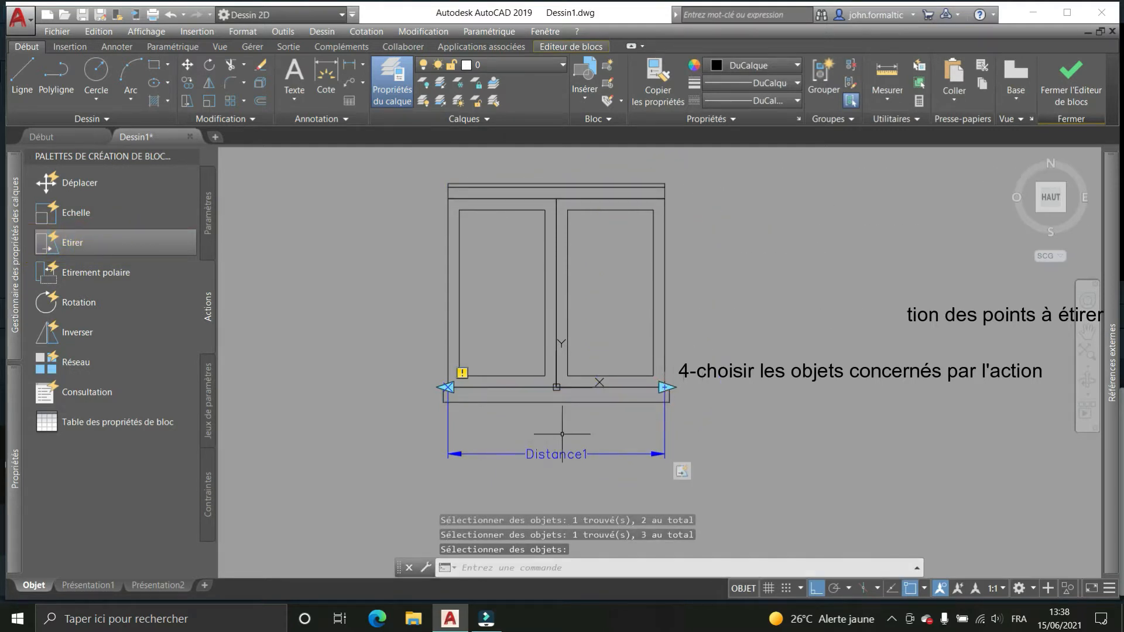
Set the linear parameter's number of grips to 1
click(503, 455)
click(439, 466)
mouse_move(14, 468)
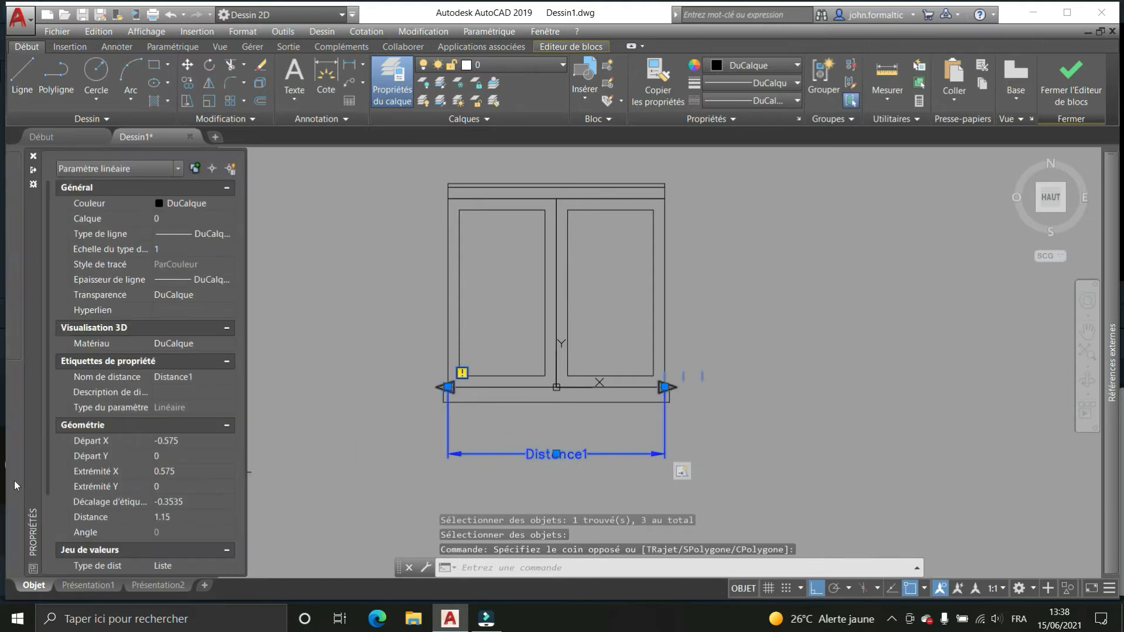
click(180, 554)
click(172, 580)
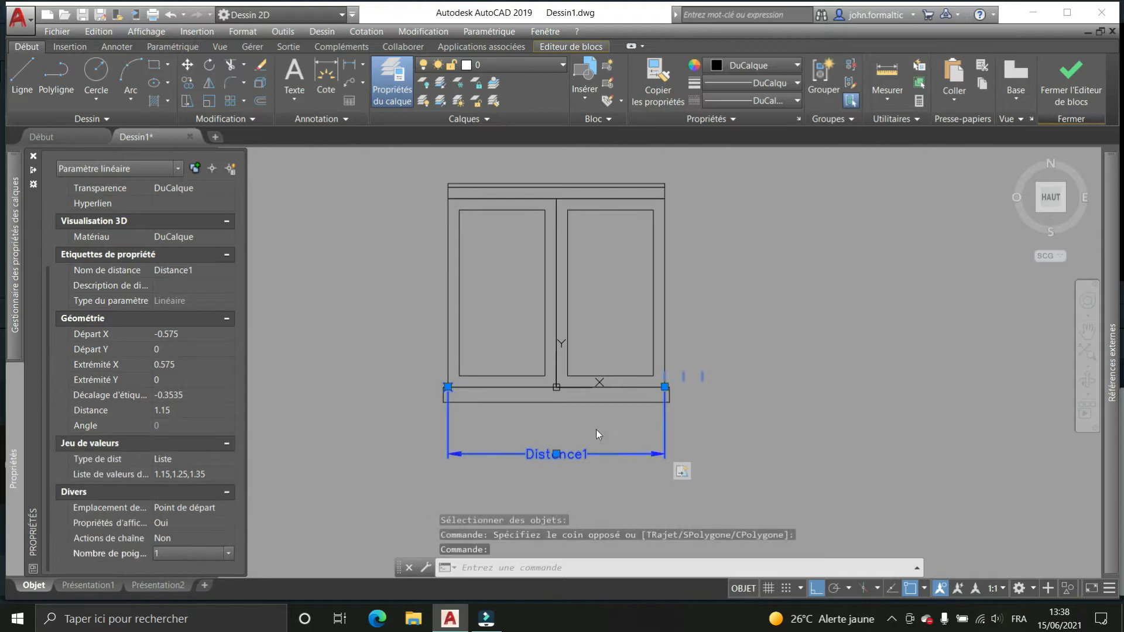
Apply a Stretch action to the linear parameter's right point, framing the window's middle and selecting the left sash's outer frame and inner pane
key(Escape)
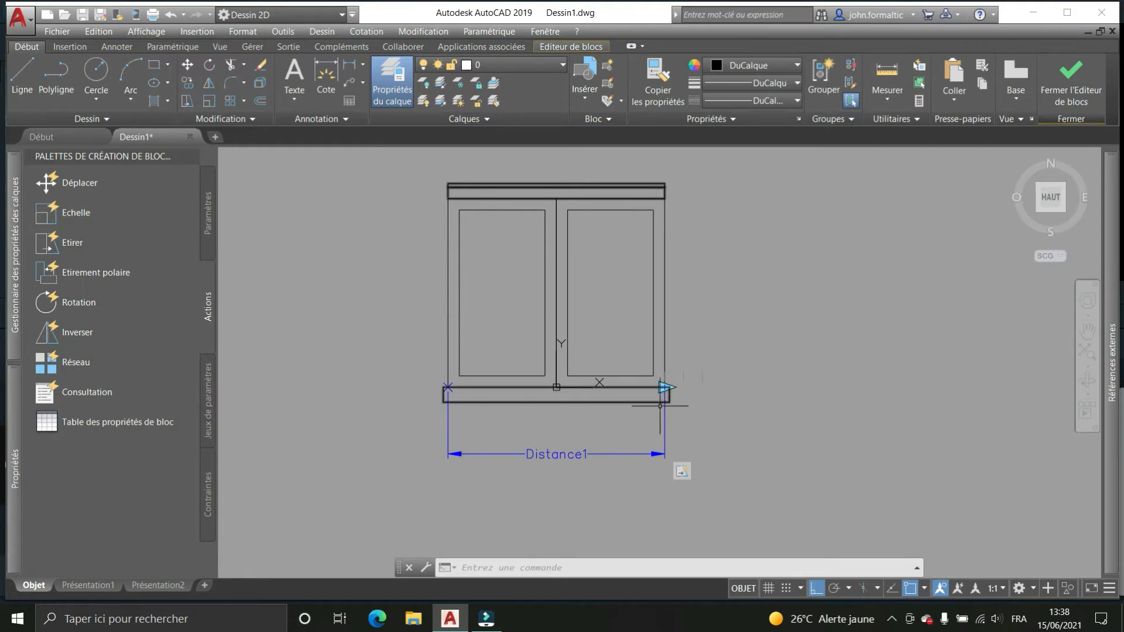
key(Escape)
key(Escape)
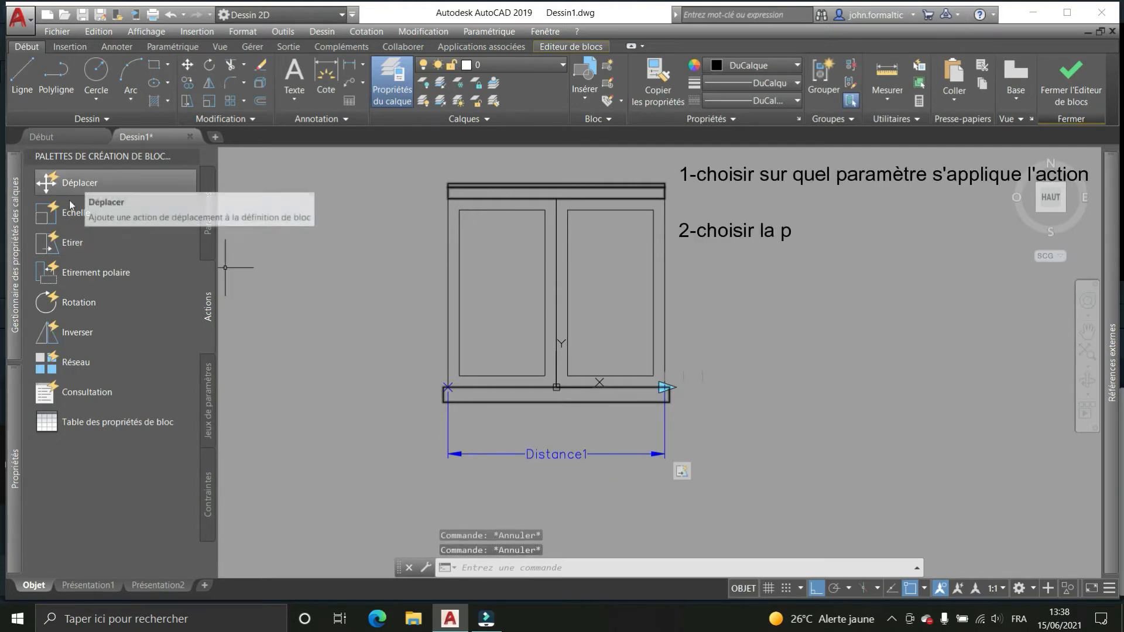
click(73, 242)
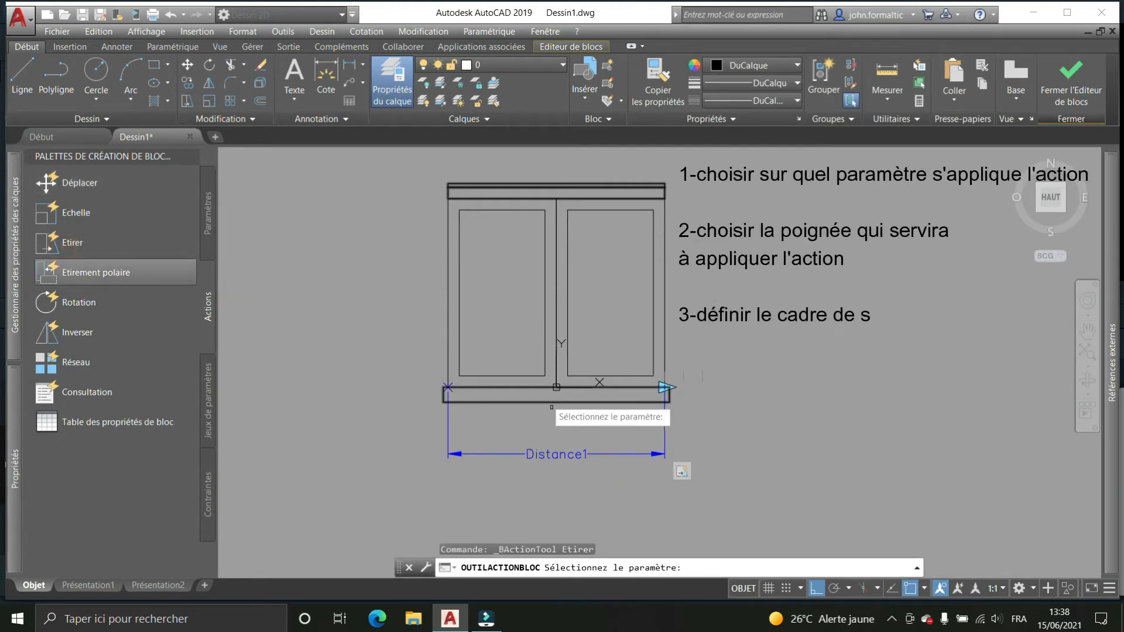
click(550, 450)
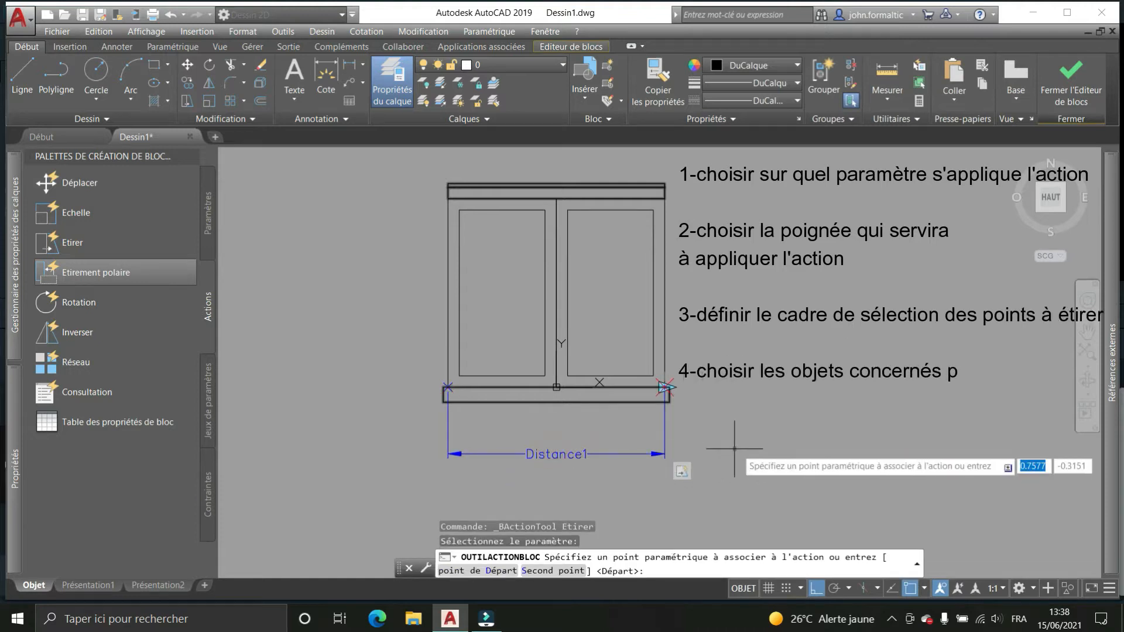
click(790, 459)
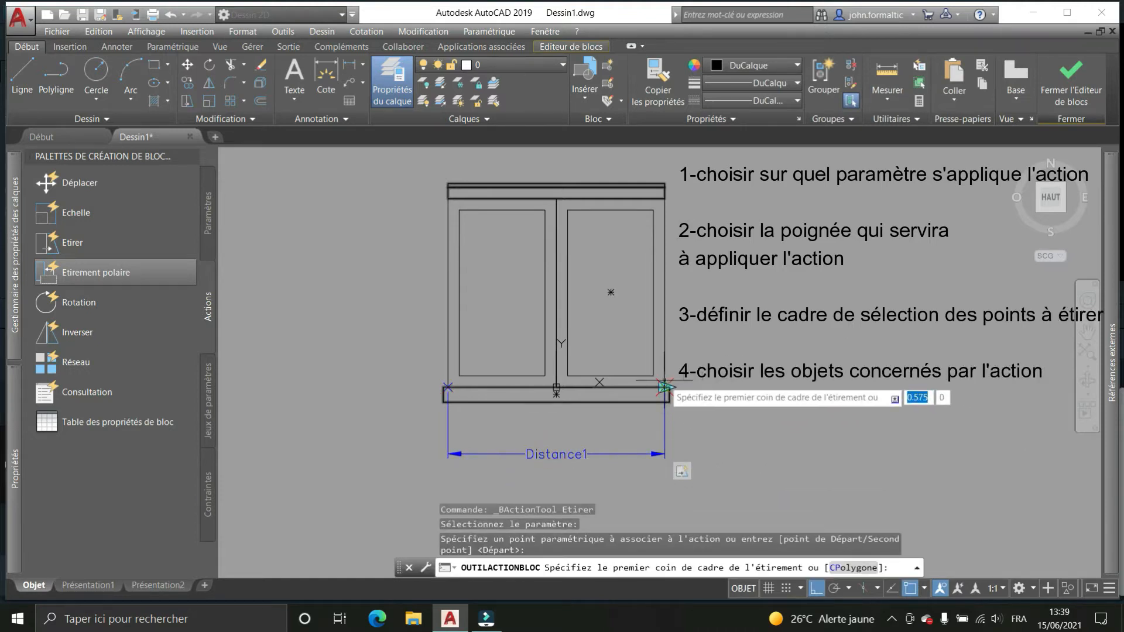
click(591, 152)
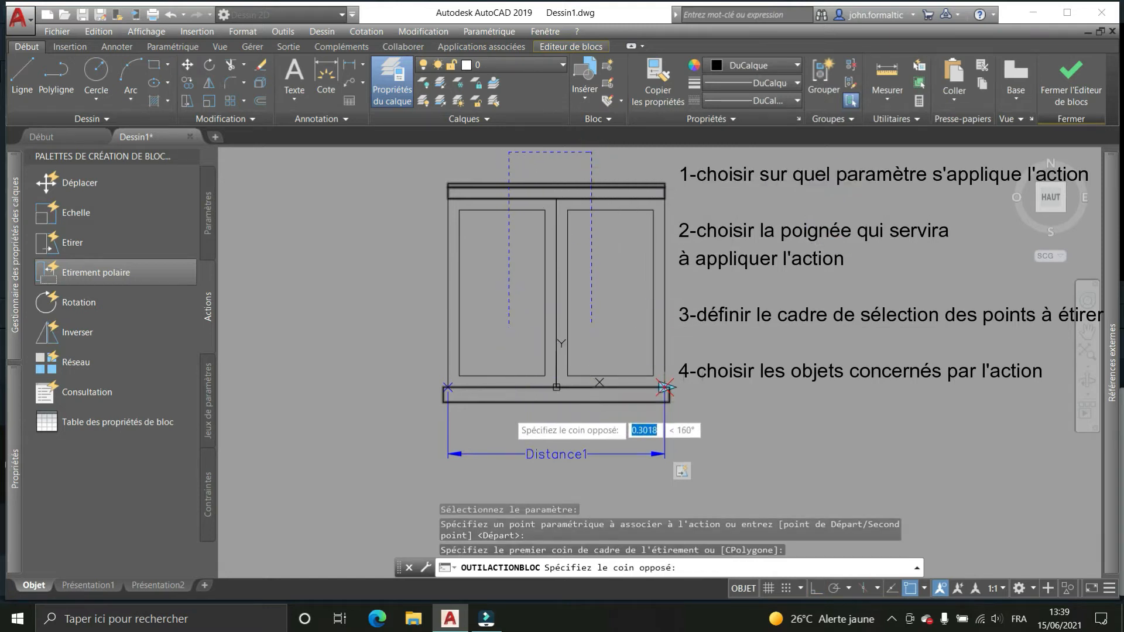
click(509, 413)
click(545, 364)
click(543, 361)
key(Return)
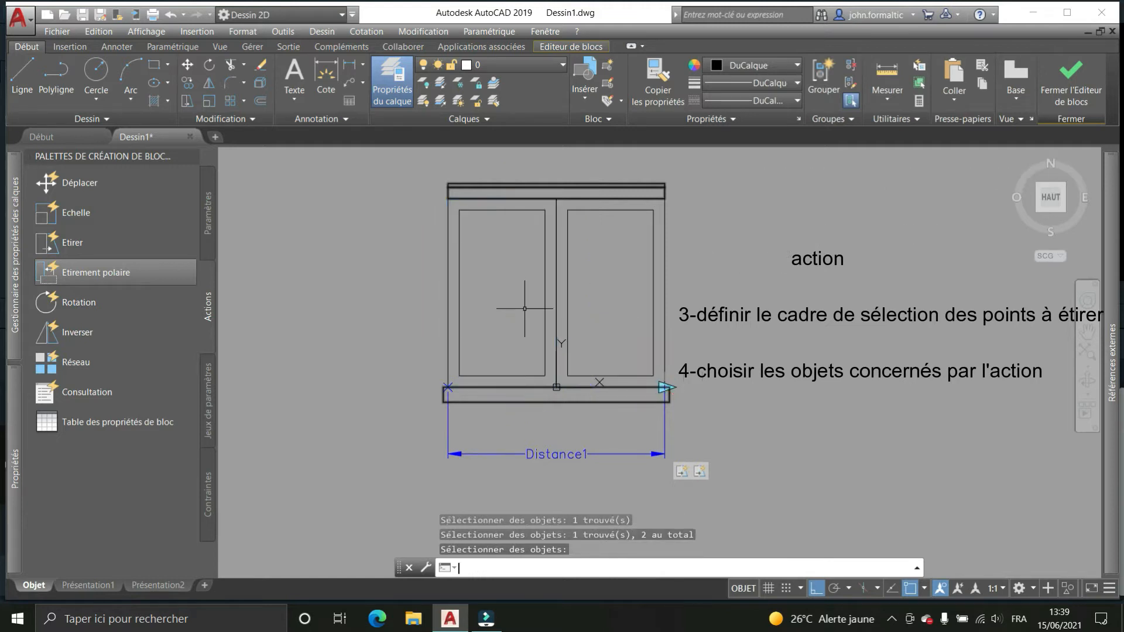
Apply another Stretch action to the linear parameter's right point, framing the window's middle and selecting the right sash's outer frame and inner pane
click(106, 253)
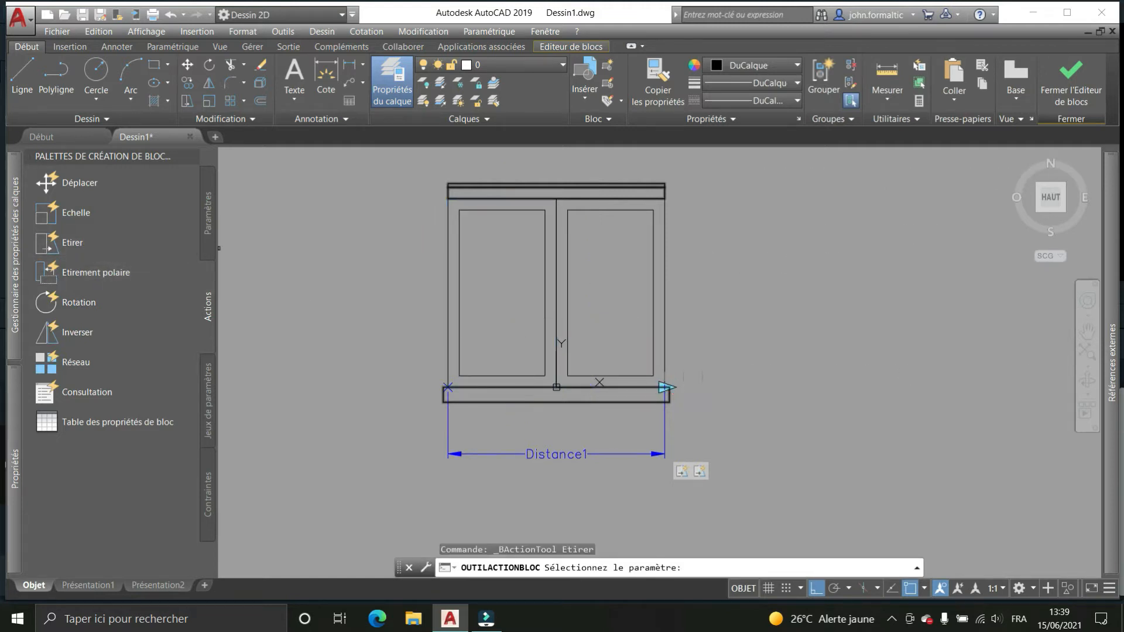
click(664, 316)
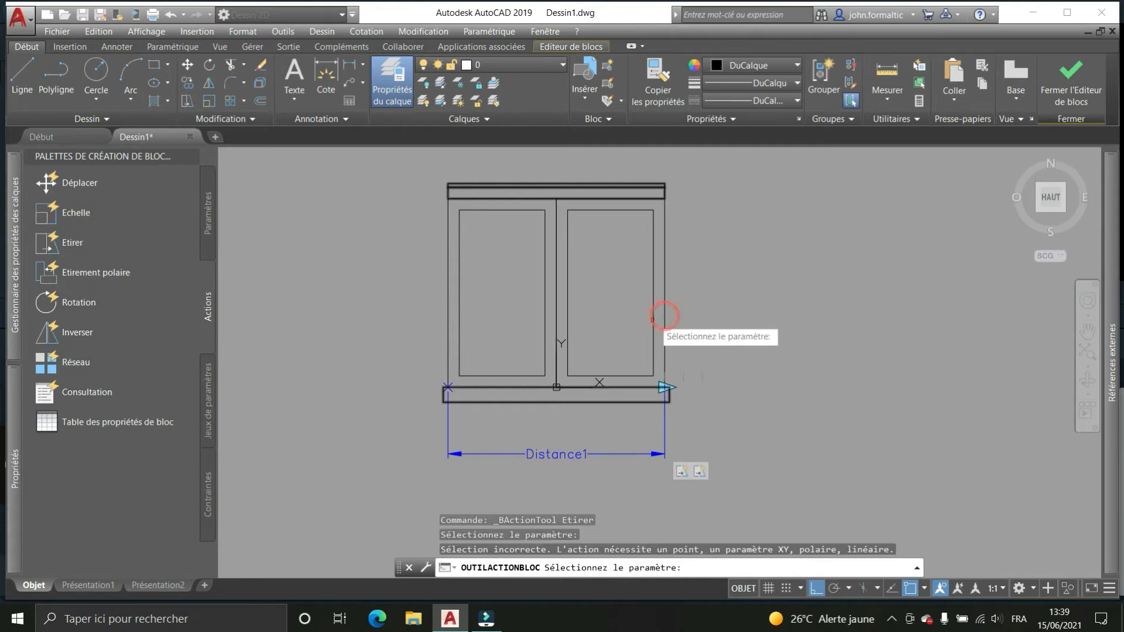
click(632, 452)
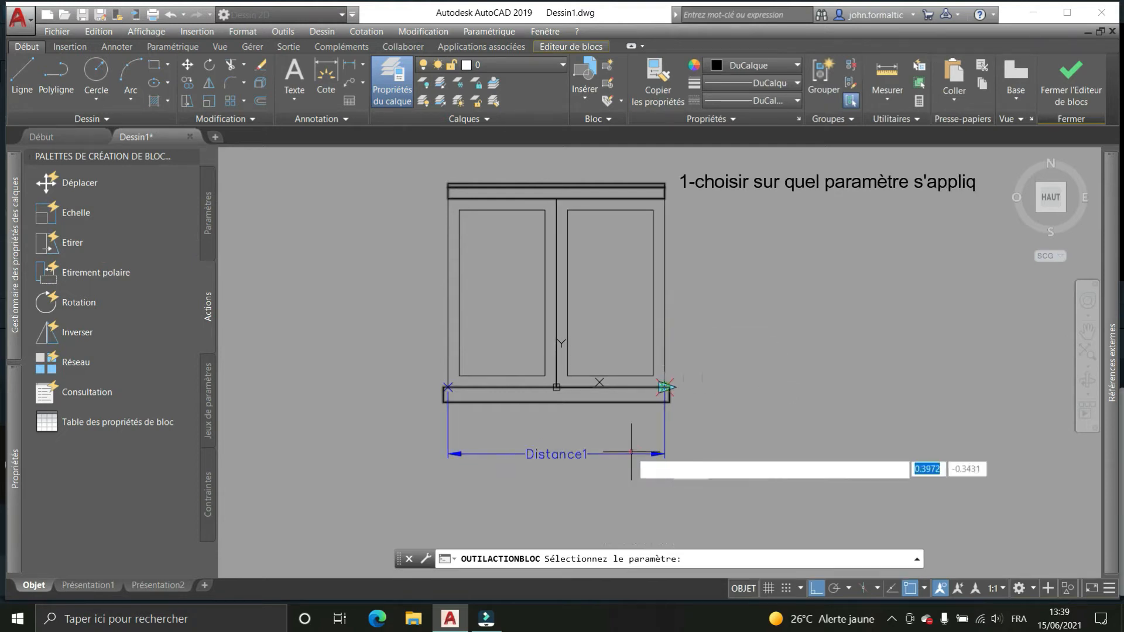
click(715, 402)
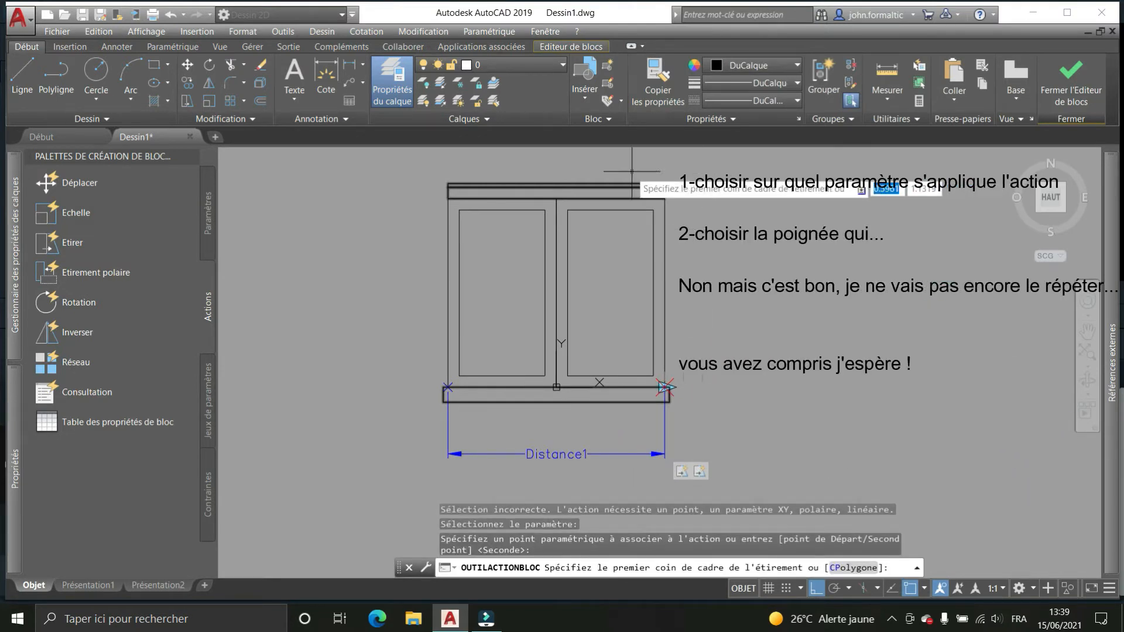
click(607, 157)
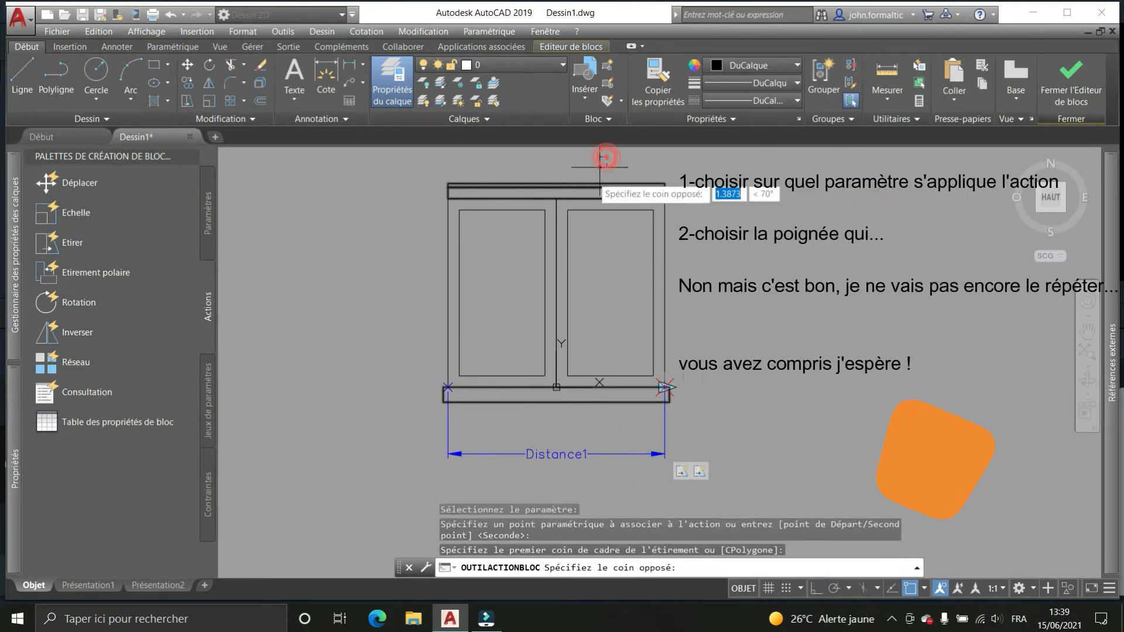
click(522, 427)
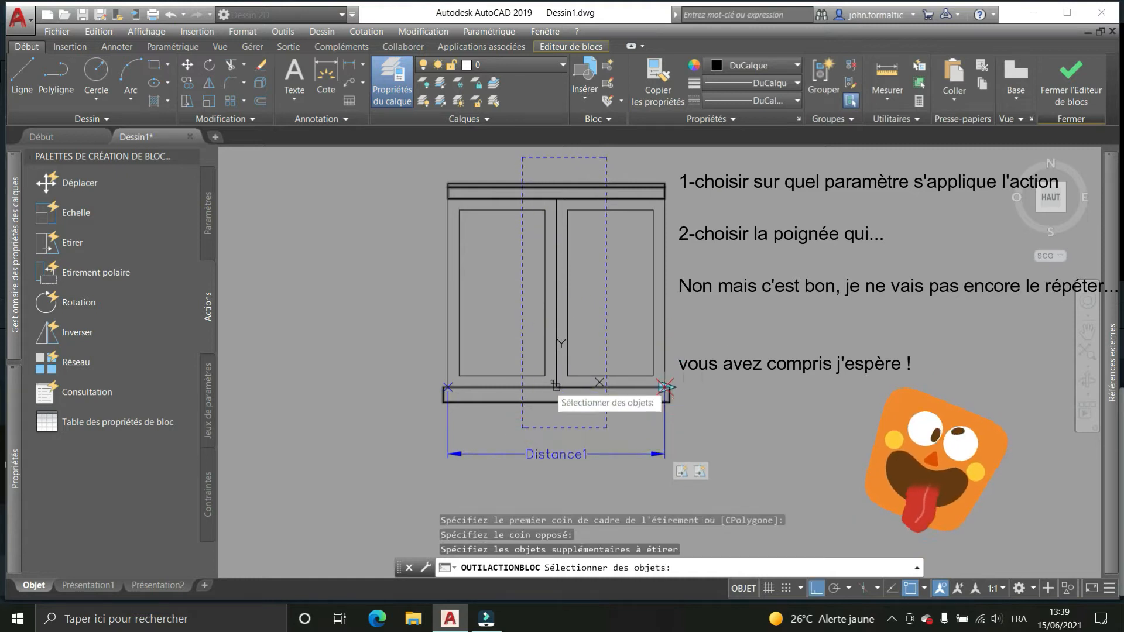
click(590, 376)
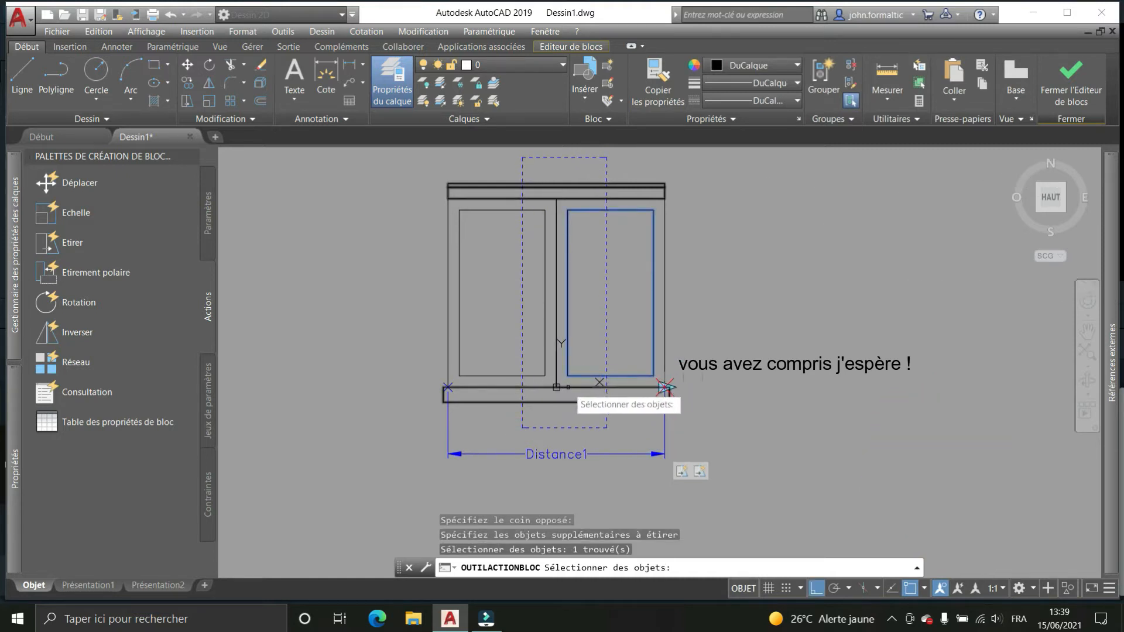
click(664, 248)
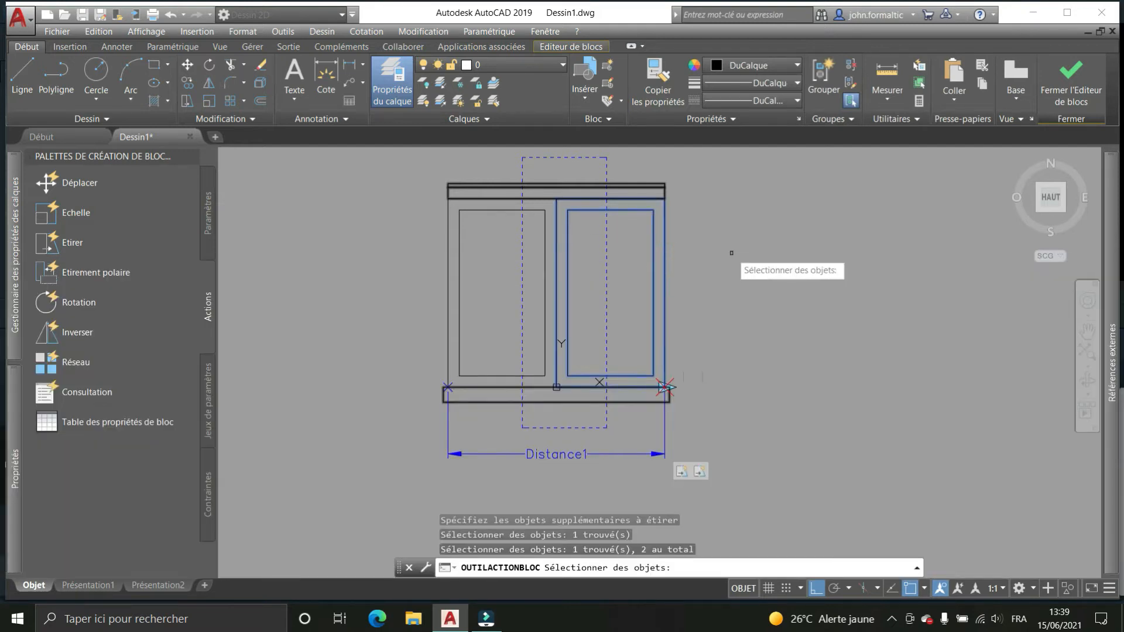
key(Return)
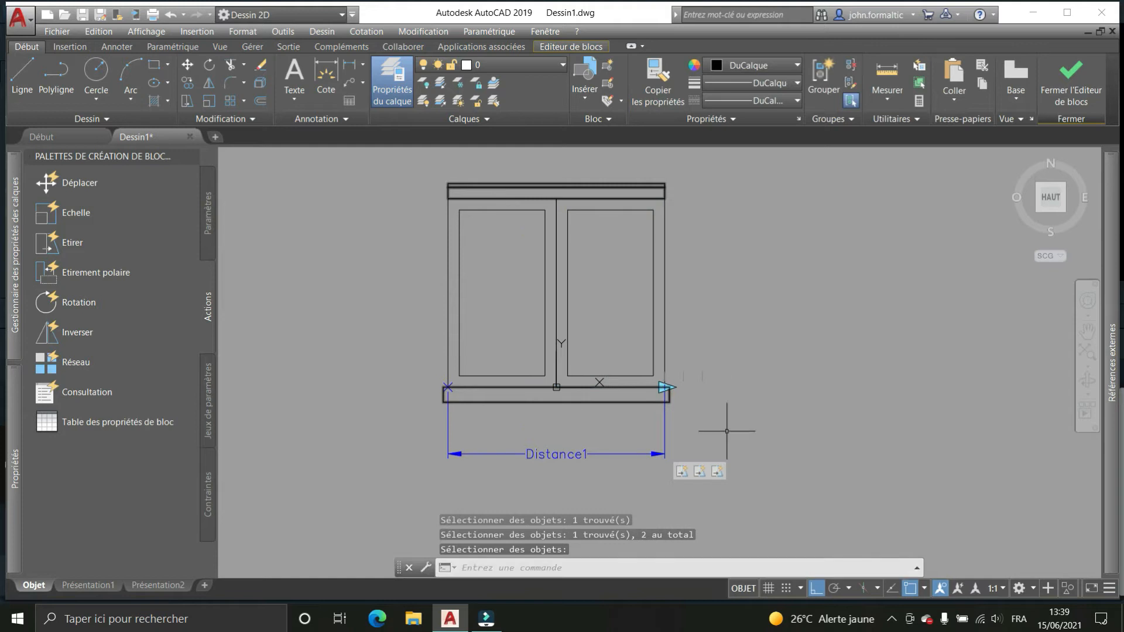
click(717, 471)
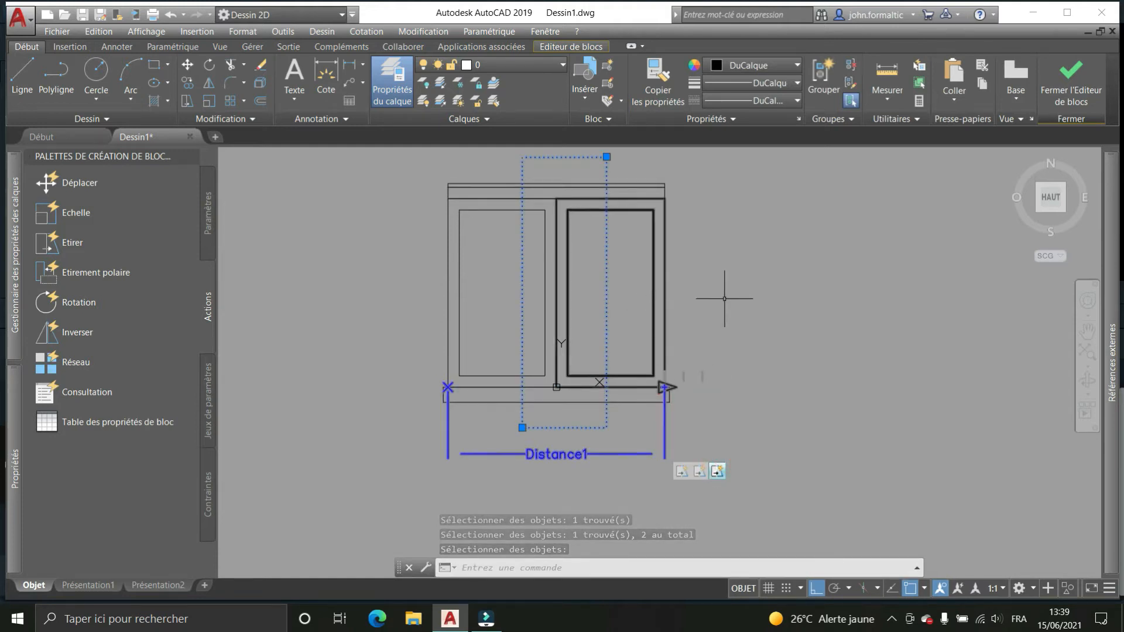
click(630, 274)
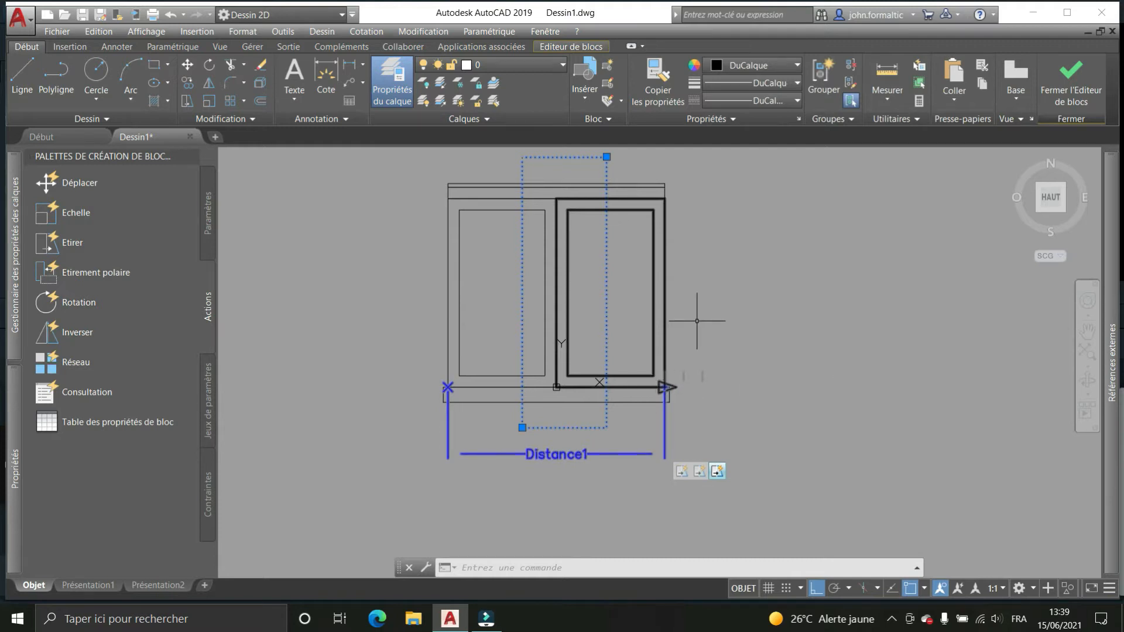
key(Escape)
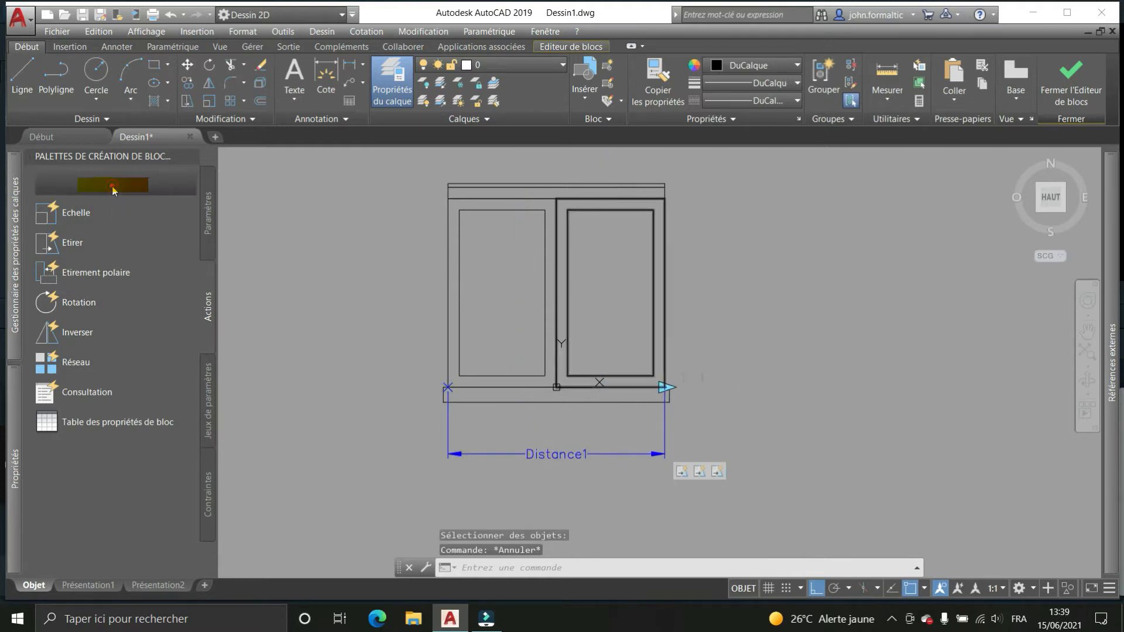
Apply a Move action to the linear parameter's right point, selecting the right sash's outer frame and inner pane
click(70, 182)
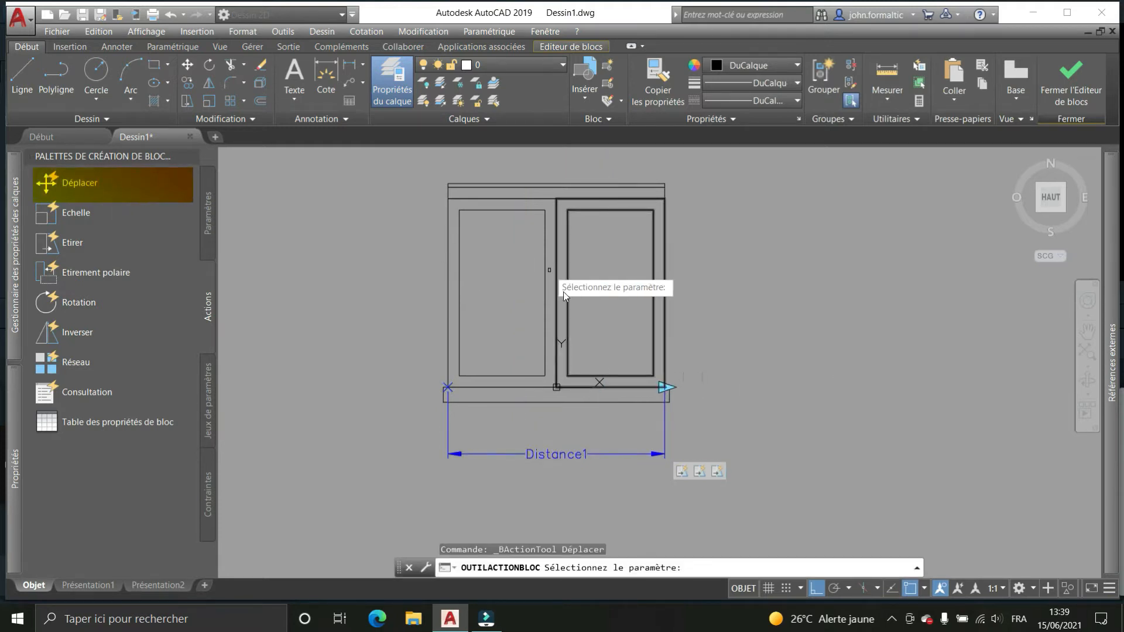
click(600, 453)
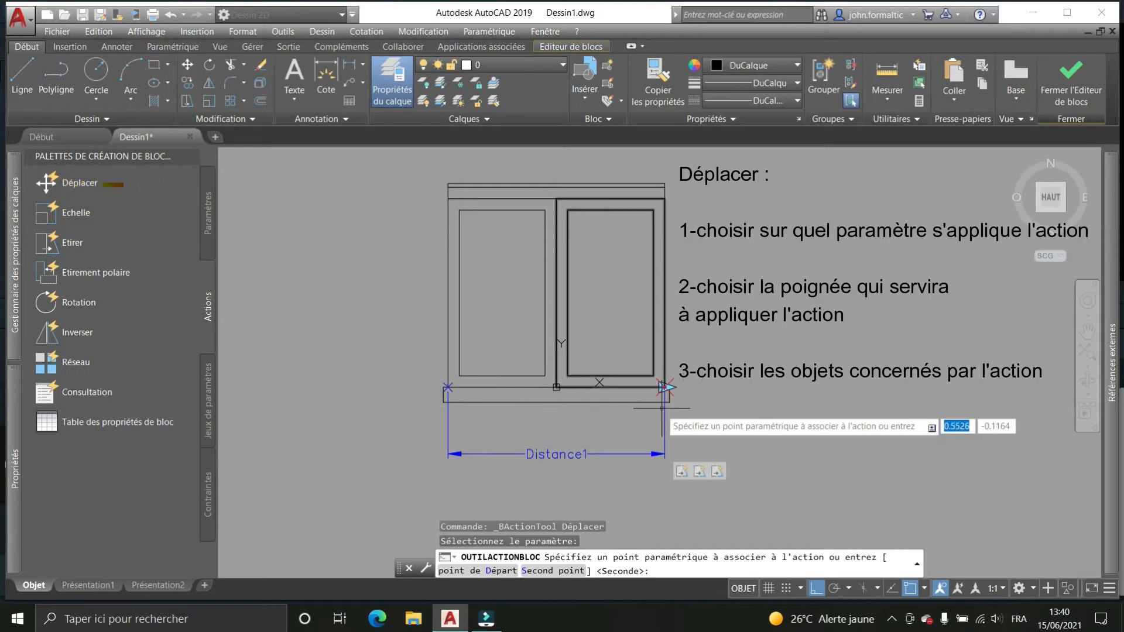
click(707, 403)
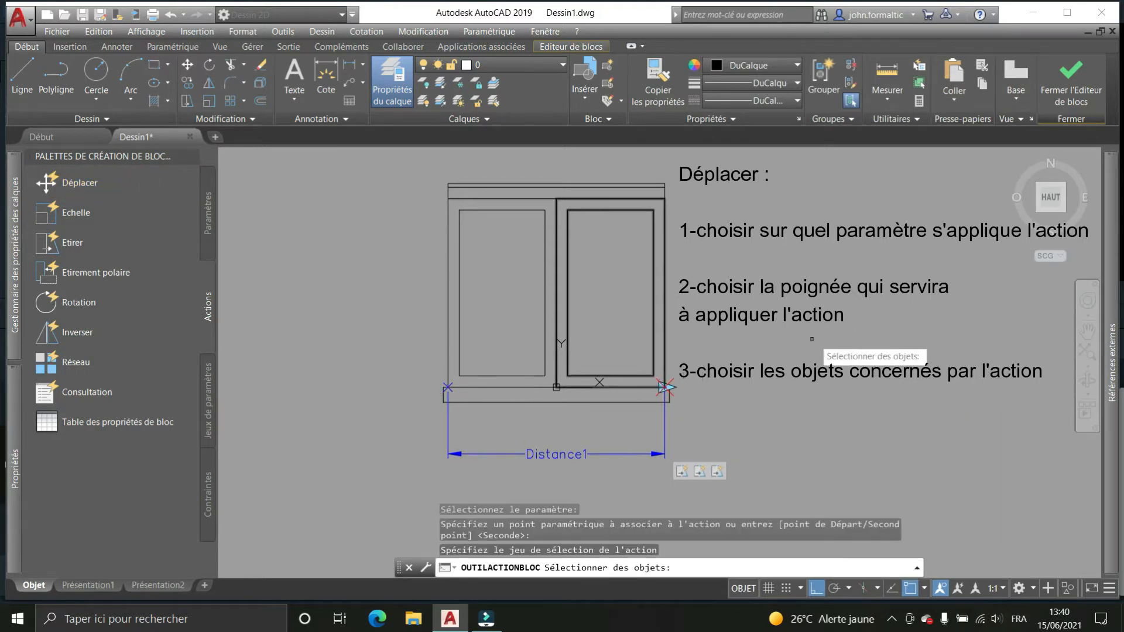
click(687, 301)
click(621, 319)
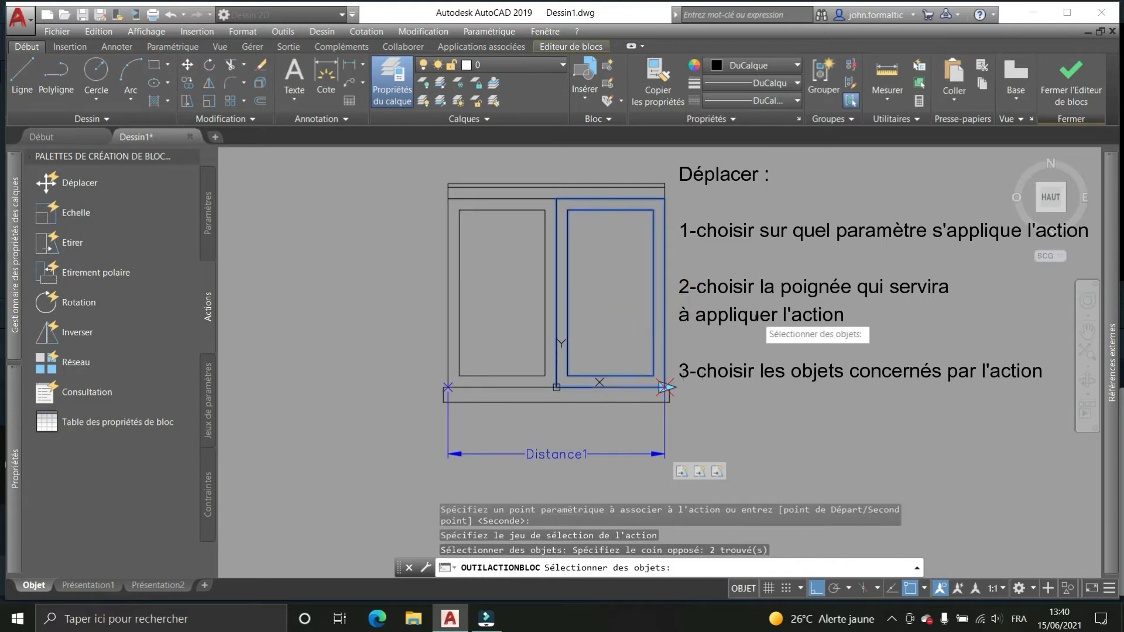
key(Return)
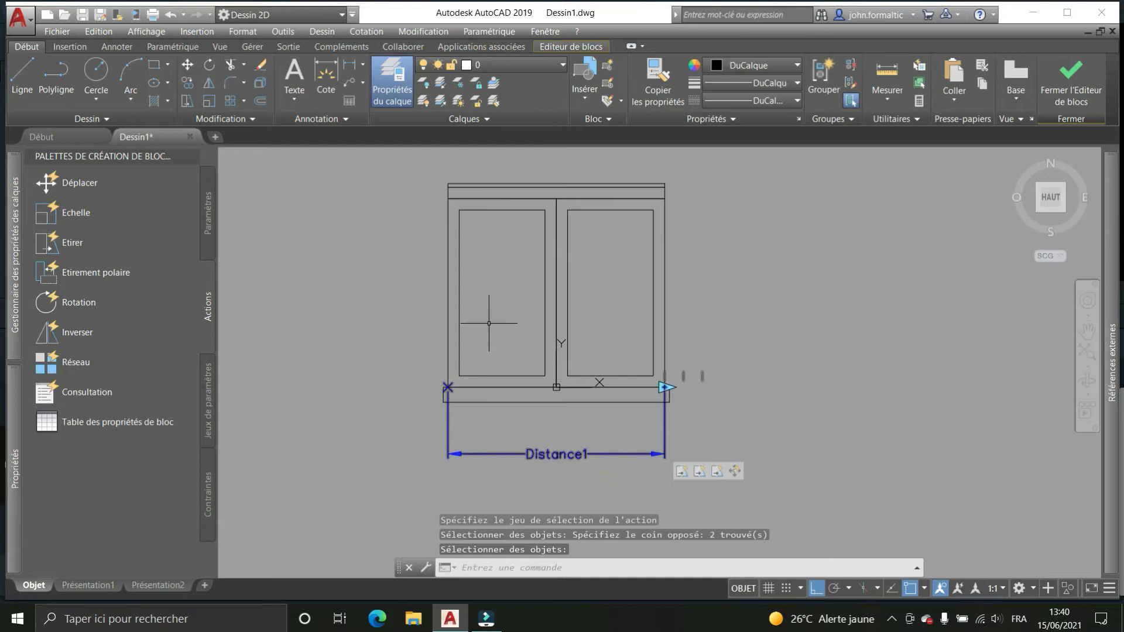
Open the block in the test window and widen the window to 1.35 with its width grip
scroll(284, 184, down, 2)
scroll(495, 172, up, 2)
scroll(585, 173, up, 2)
scroll(656, 199, down, 2)
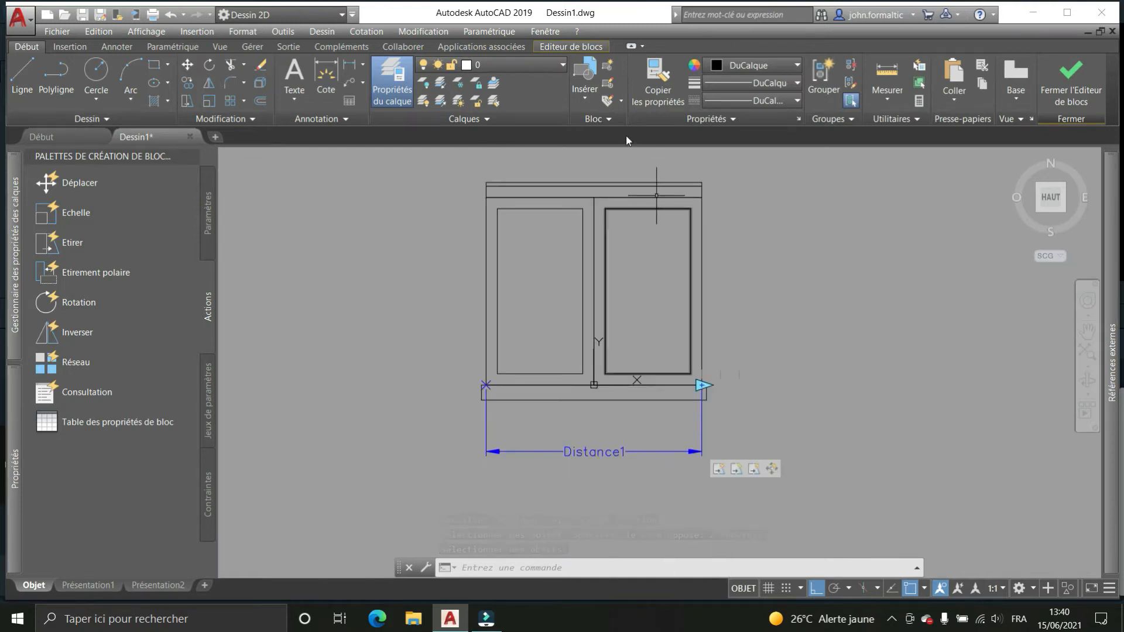
click(571, 47)
click(115, 85)
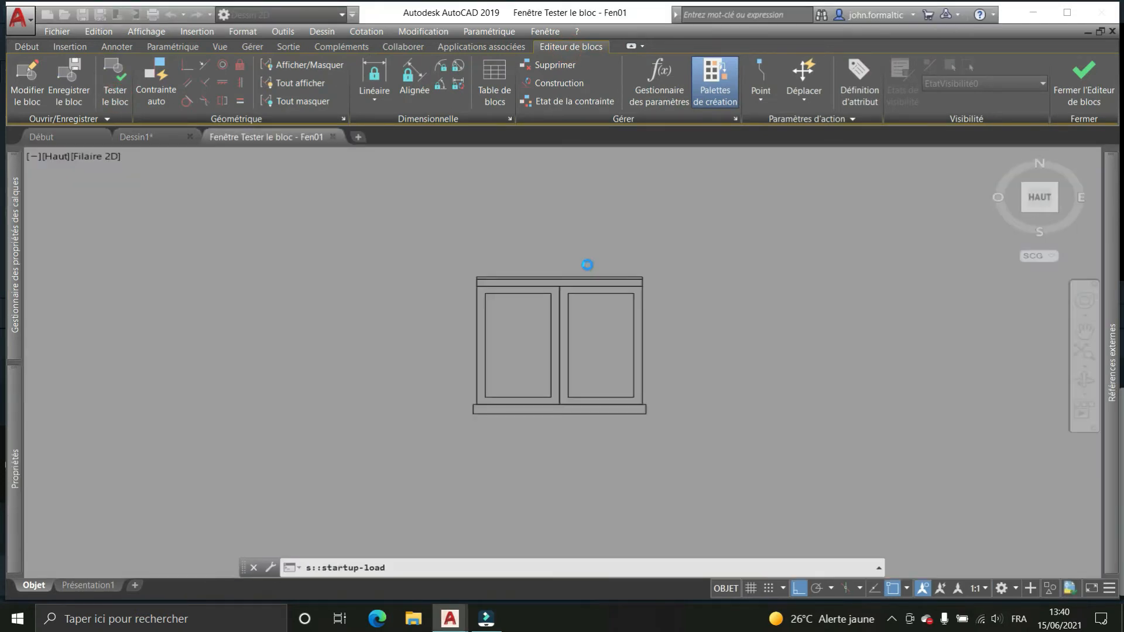
click(593, 265)
click(520, 301)
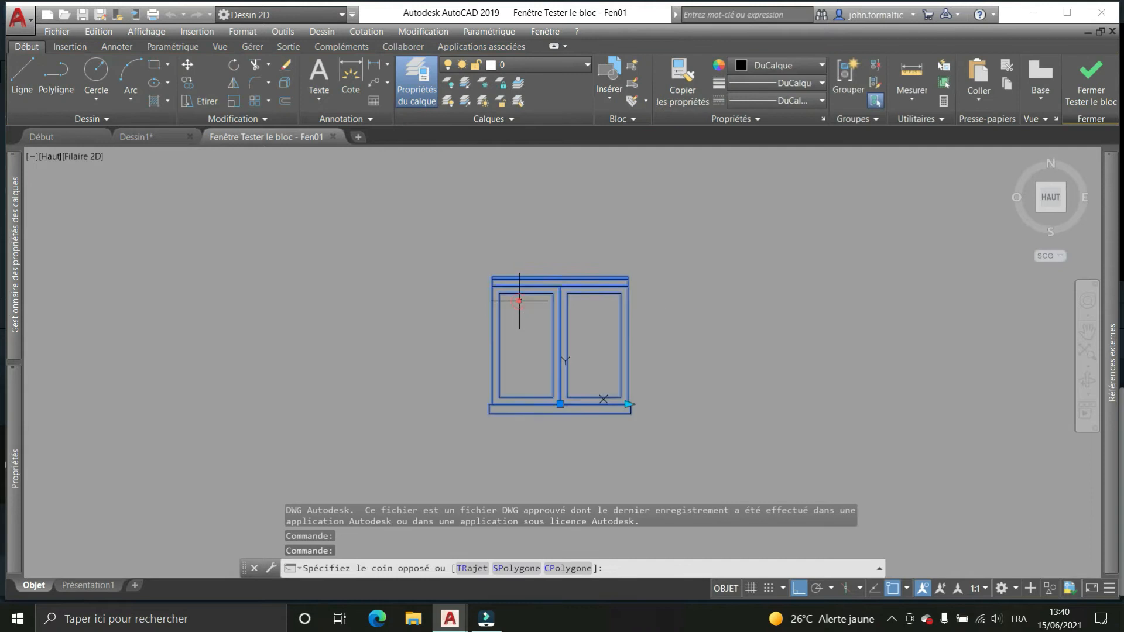
click(628, 404)
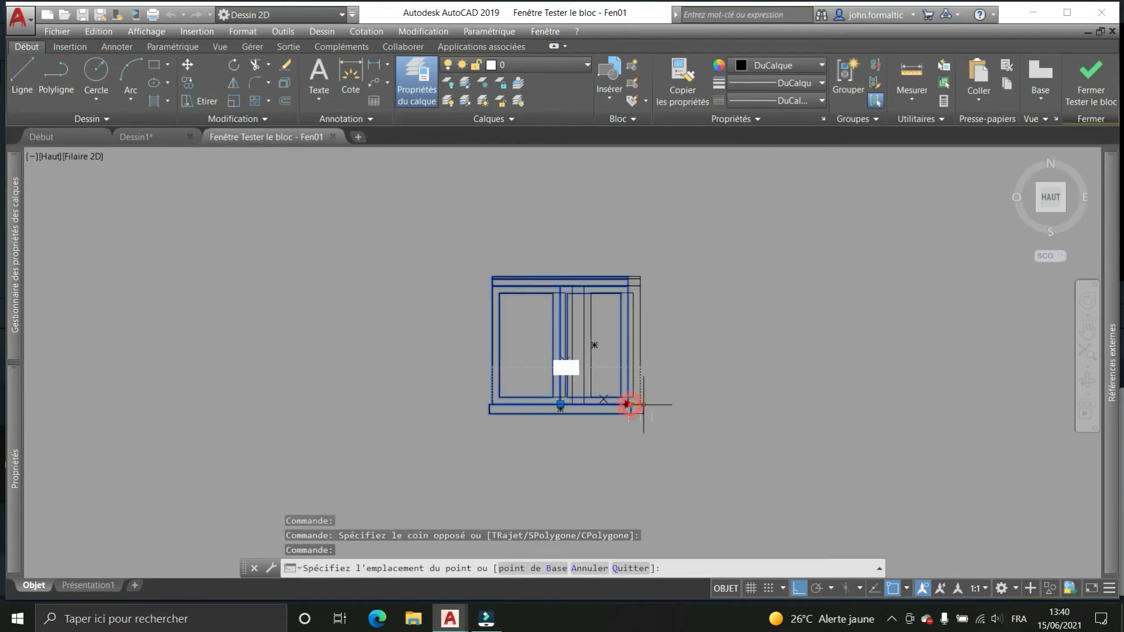
click(746, 405)
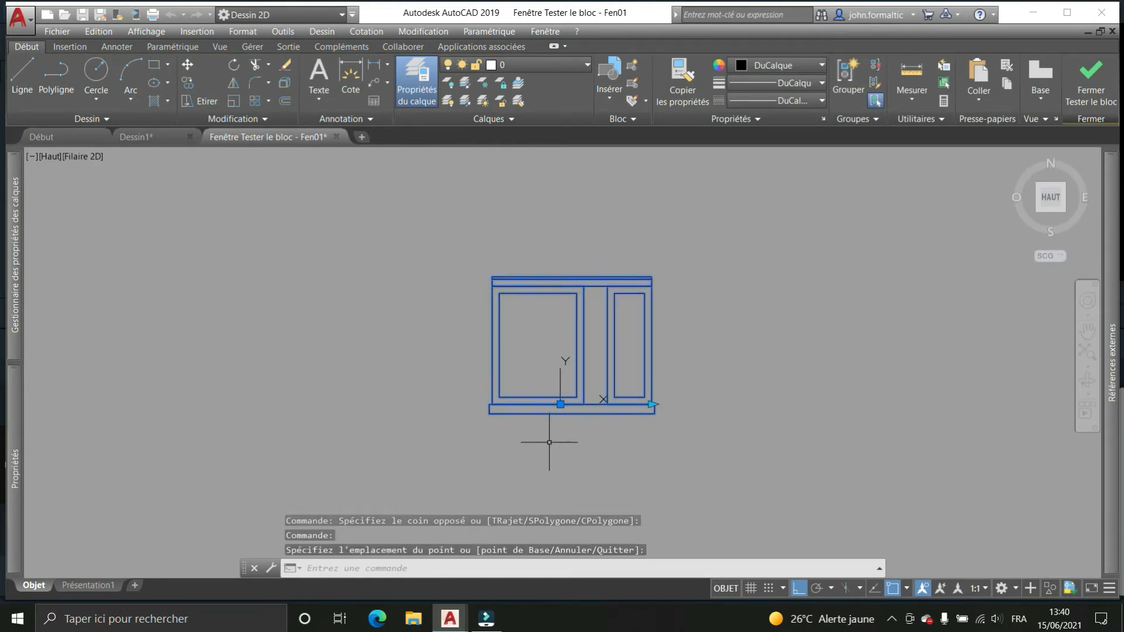
Try narrower widths with the tested block's width grip to examine how the two sashes stretch and move
scroll(533, 421, up, 2)
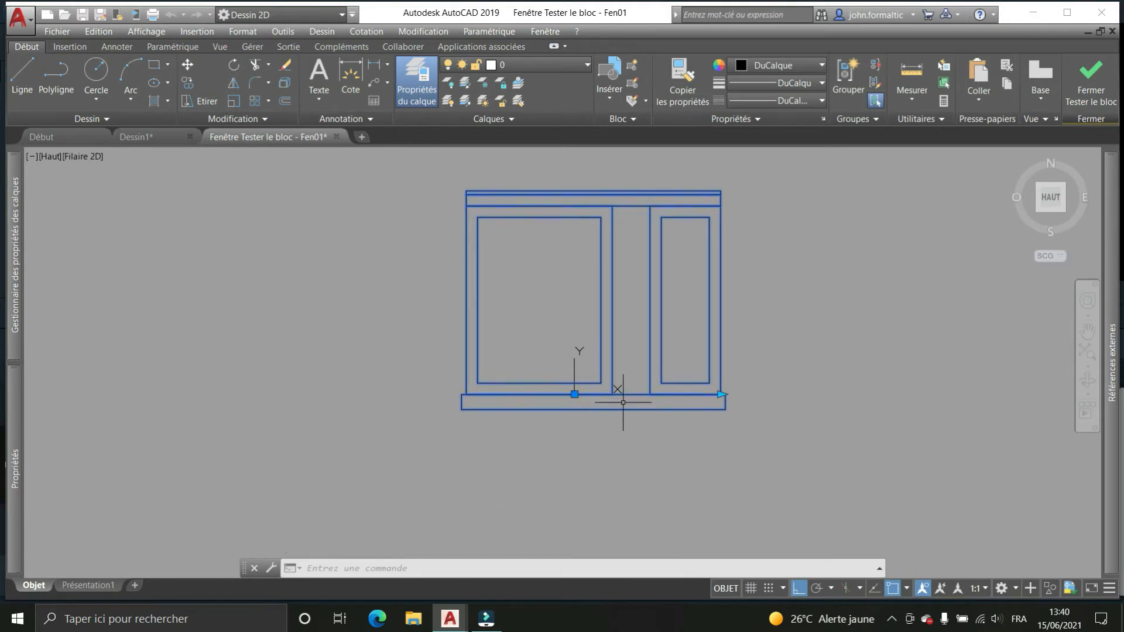
click(580, 322)
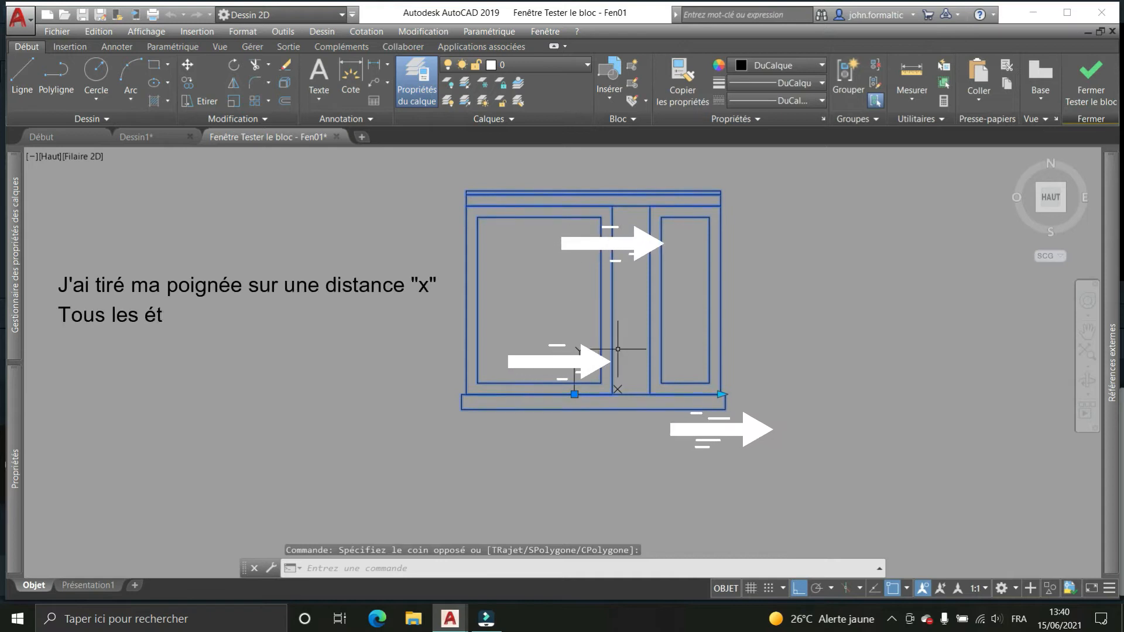
click(723, 395)
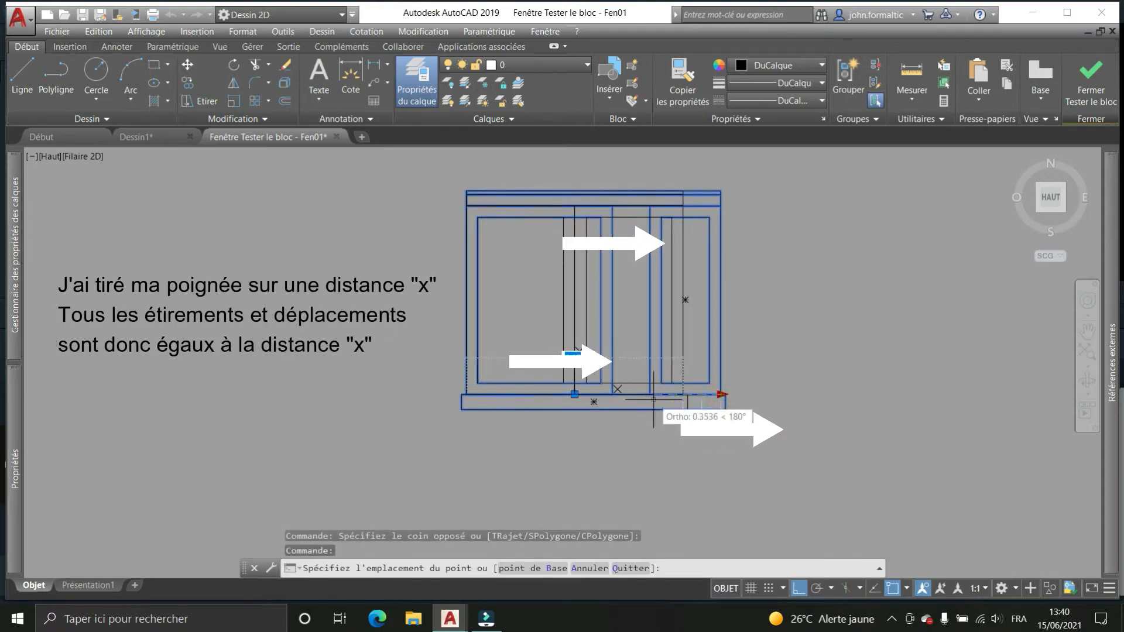
click(730, 399)
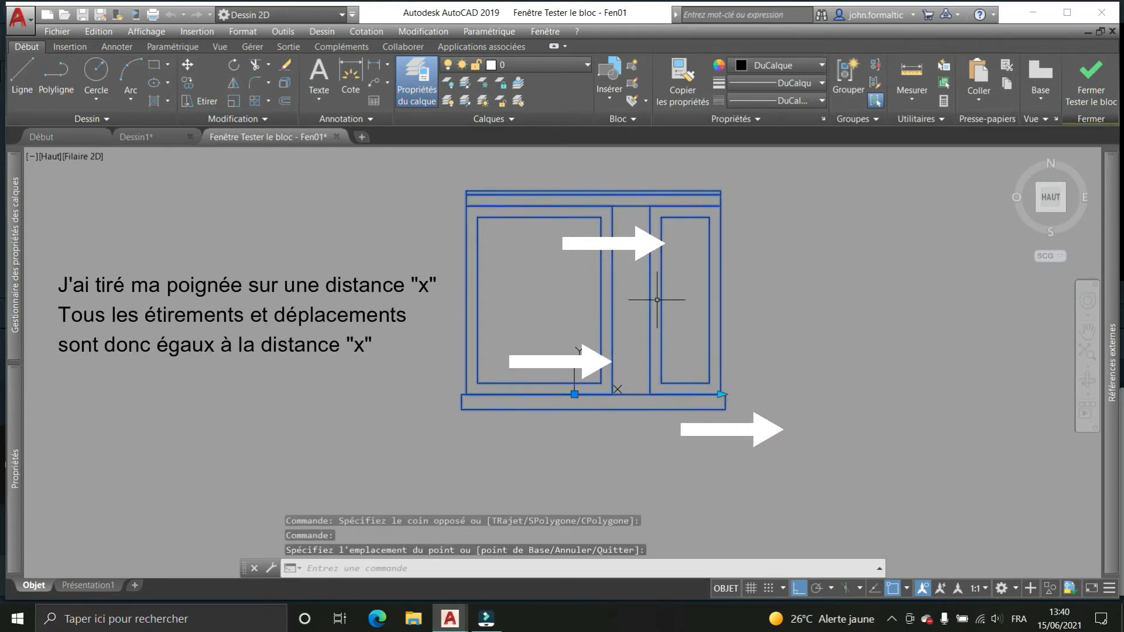
click(722, 395)
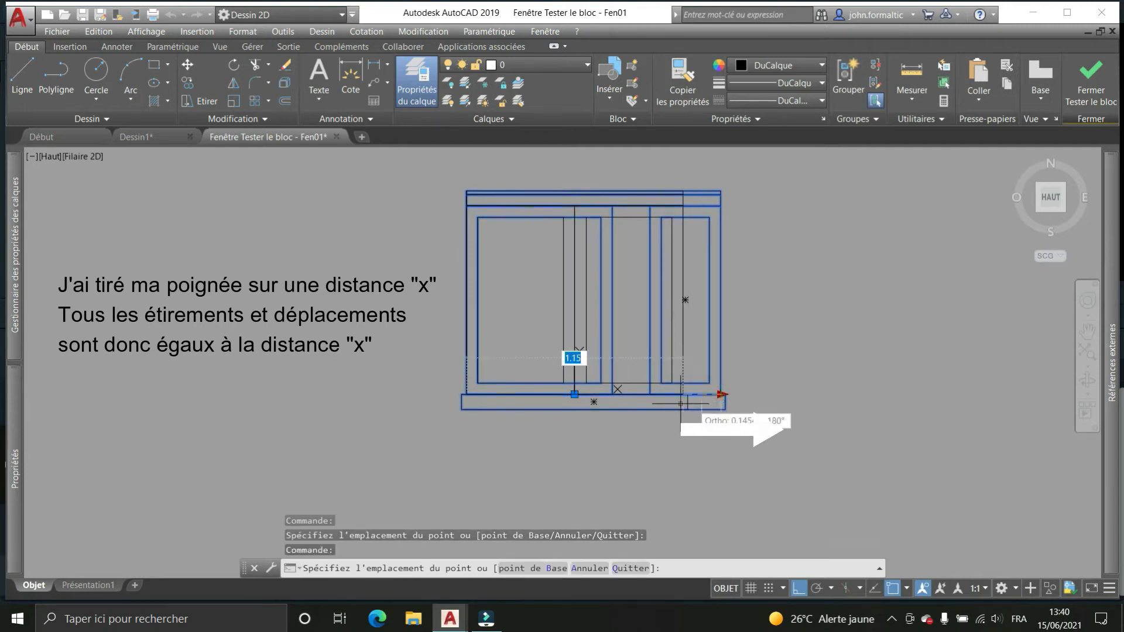
click(705, 397)
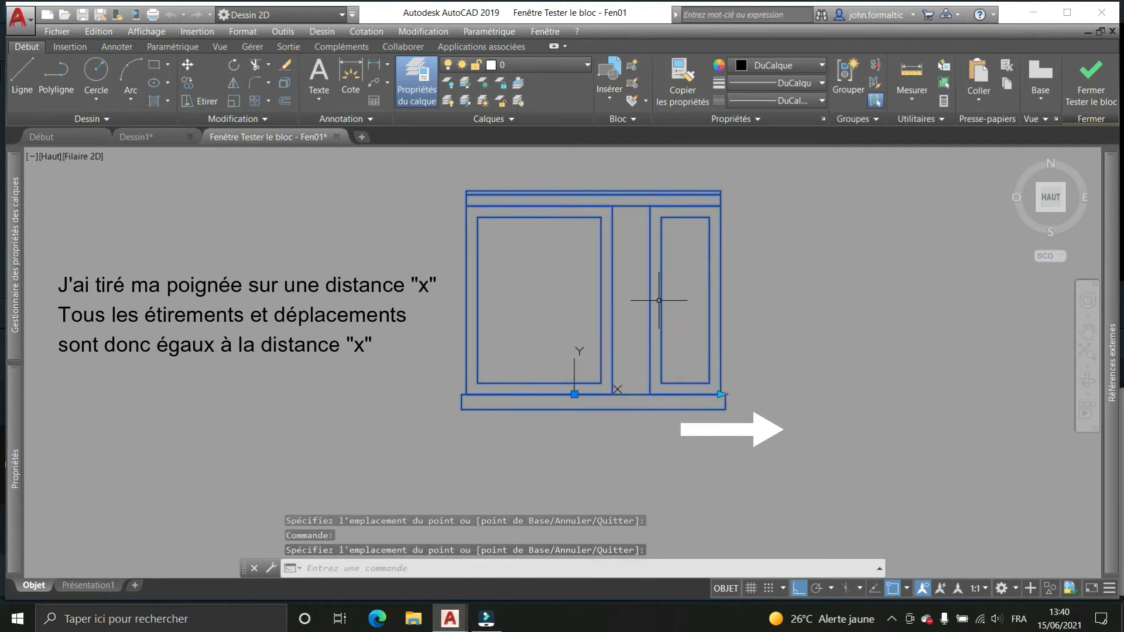
Close the block test window and return to editing the Fen01 block
click(659, 244)
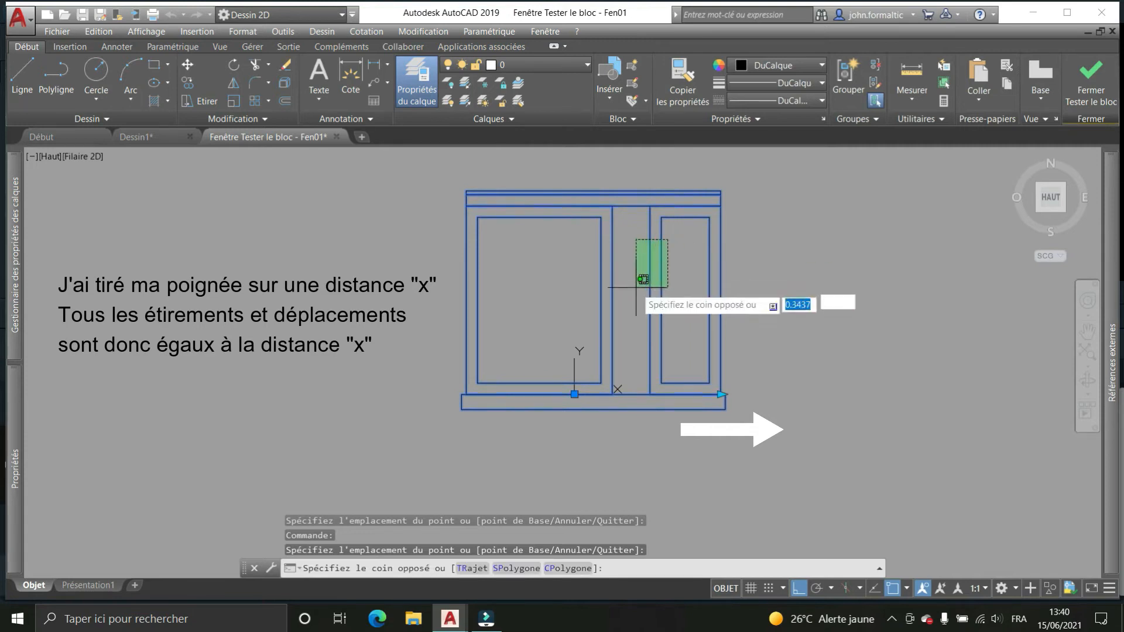
click(636, 287)
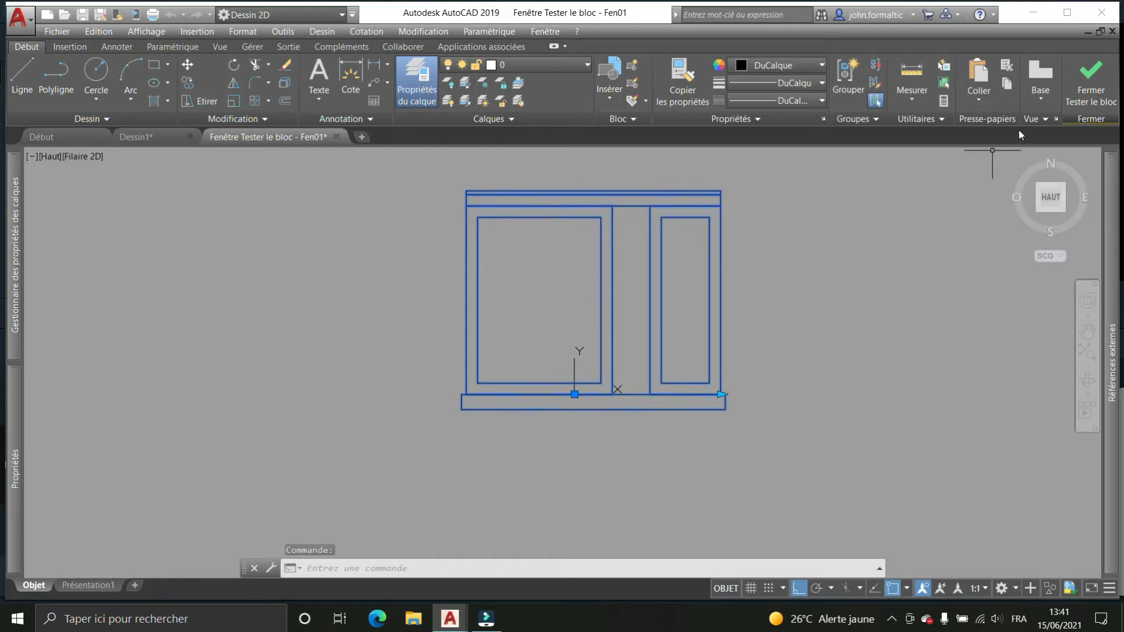
click(1079, 103)
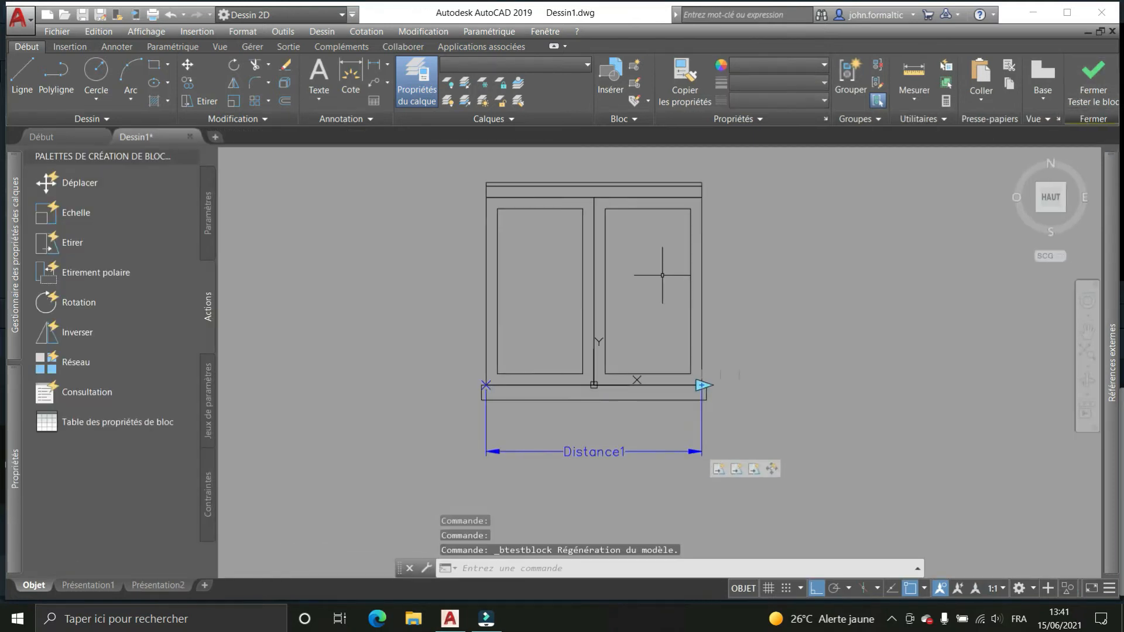
Set the distance multiplier of the left sash's Stretch action to 0.5
click(737, 469)
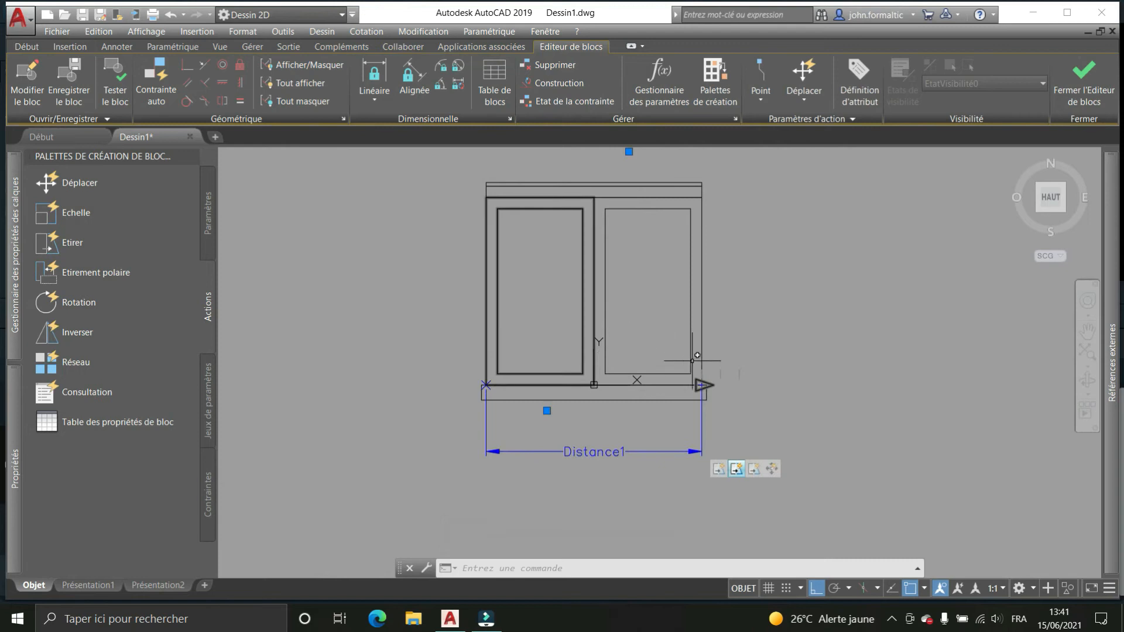
key(ctrl+1)
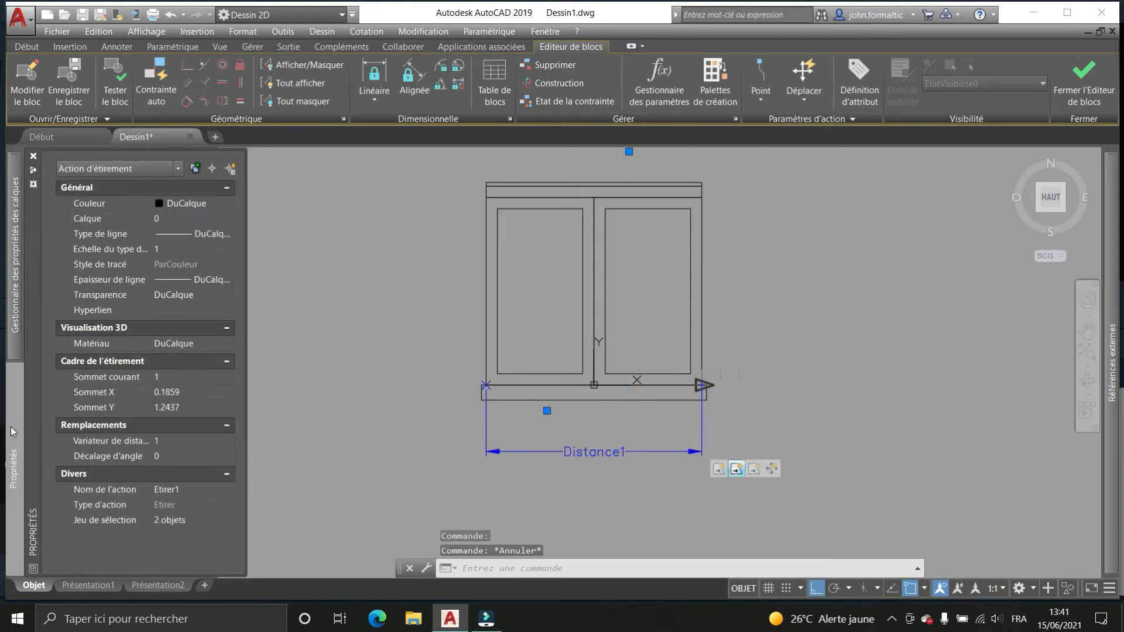
click(250, 441)
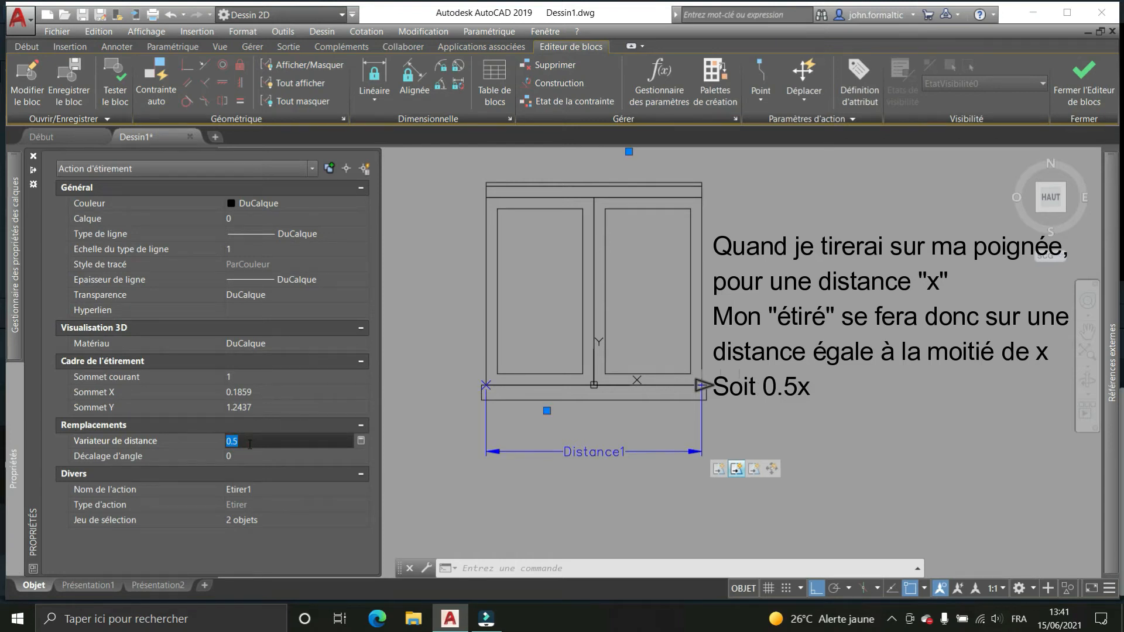
key(Tab)
key(ctrl+1)
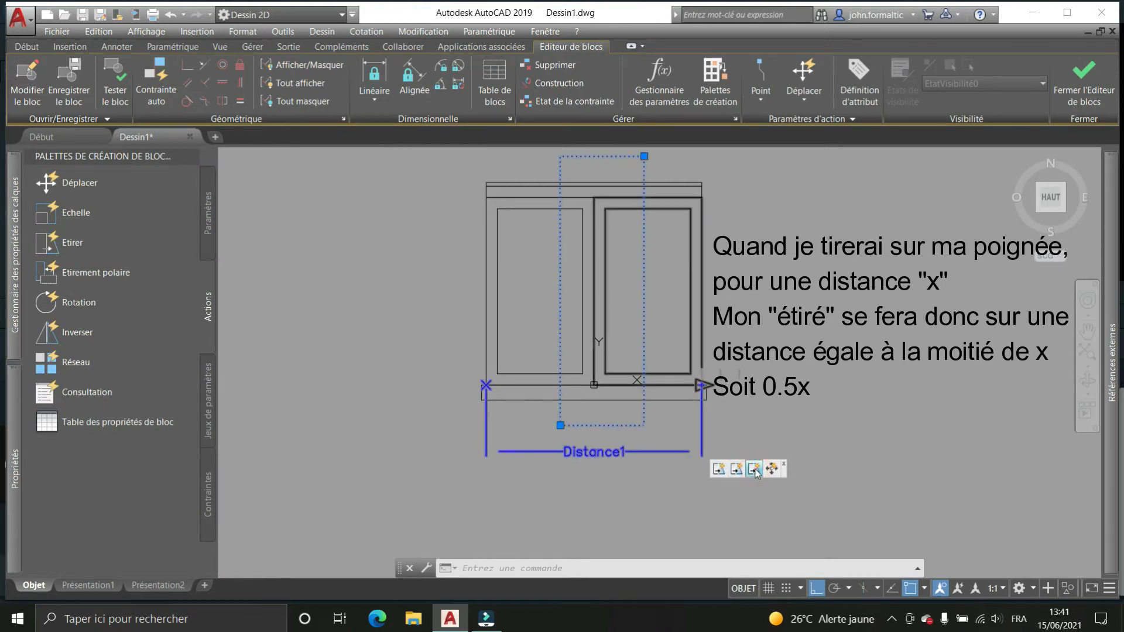
Set the right sash's Stretch action to a distance multiplier of 0.5 and an angle offset of 180
click(15, 449)
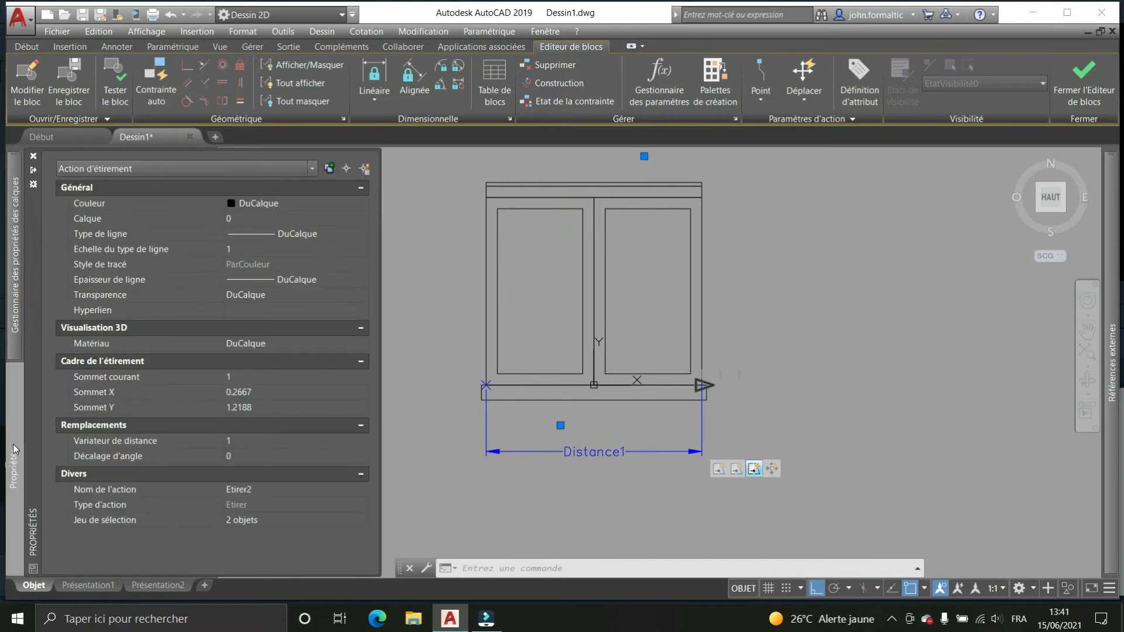
click(242, 445)
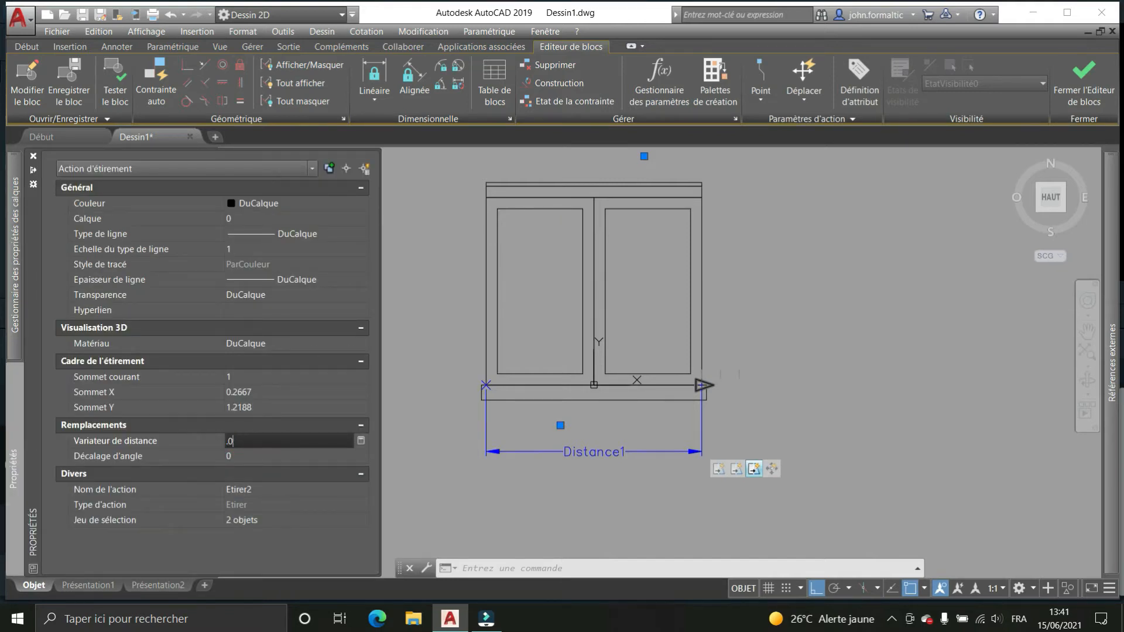
click(269, 457)
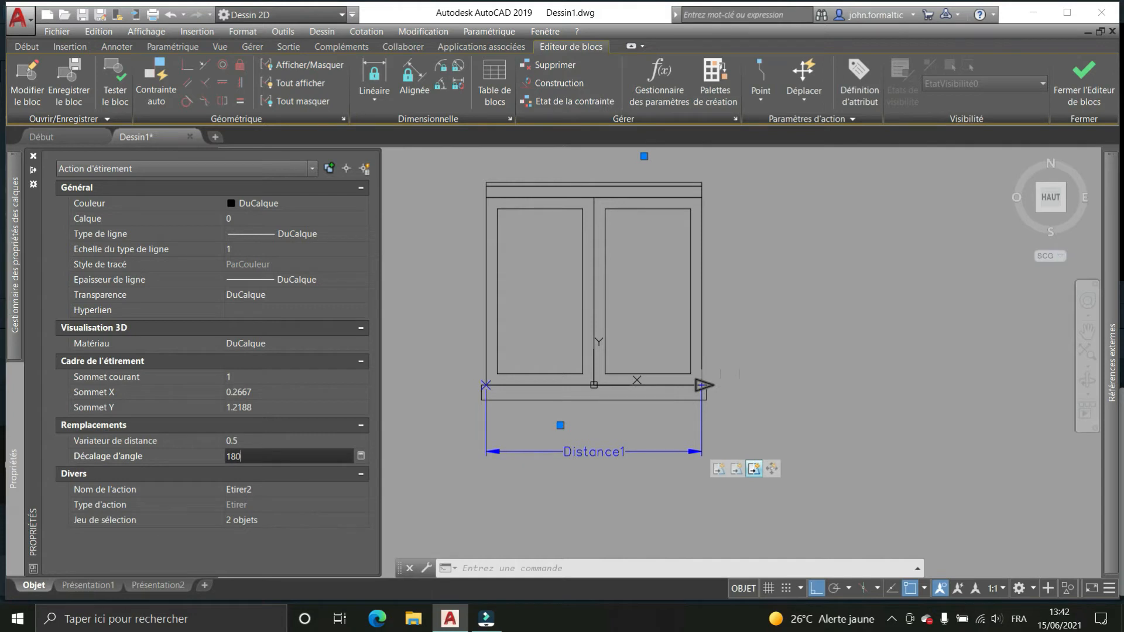
key(Return)
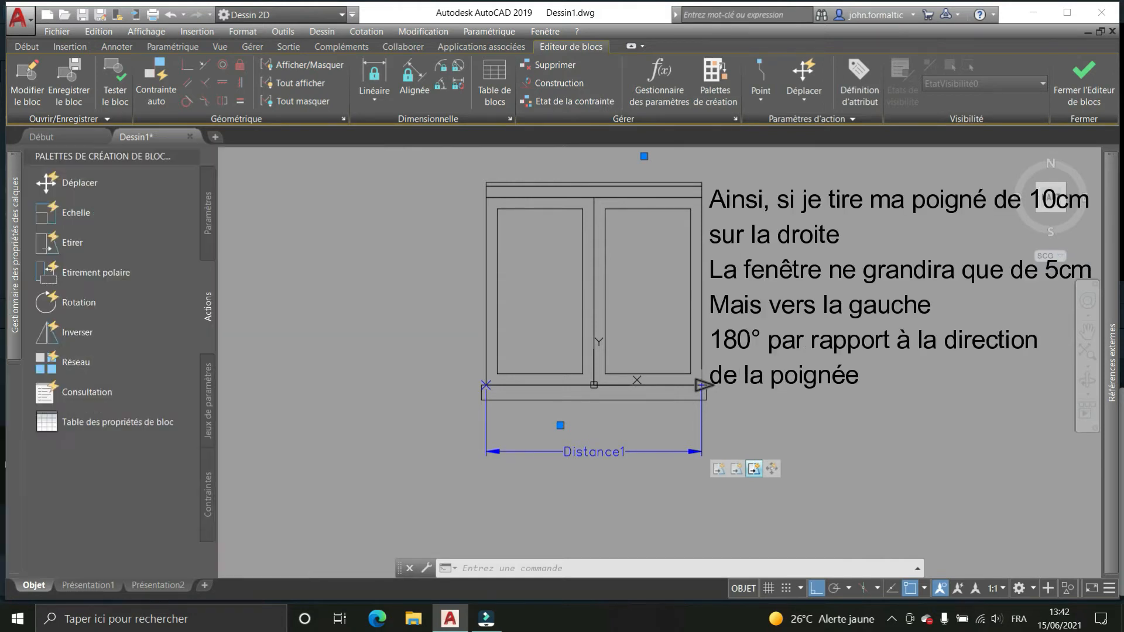
Test the block again and widen the window to 1.35 with its width grip to examine both sashes
click(115, 87)
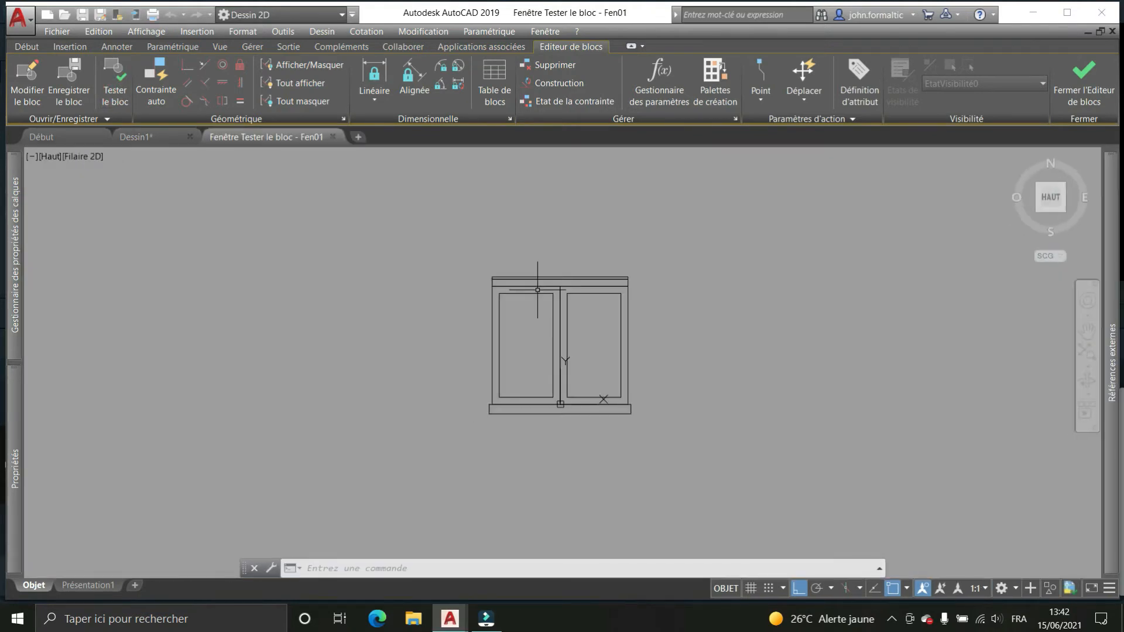
click(712, 304)
click(567, 333)
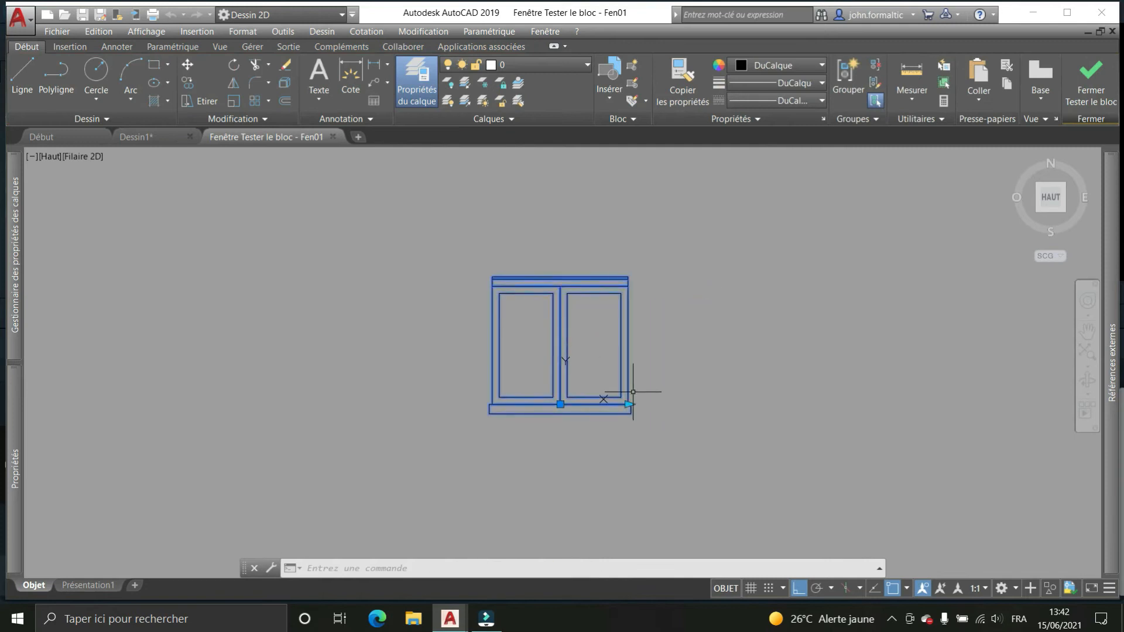
click(629, 404)
click(728, 397)
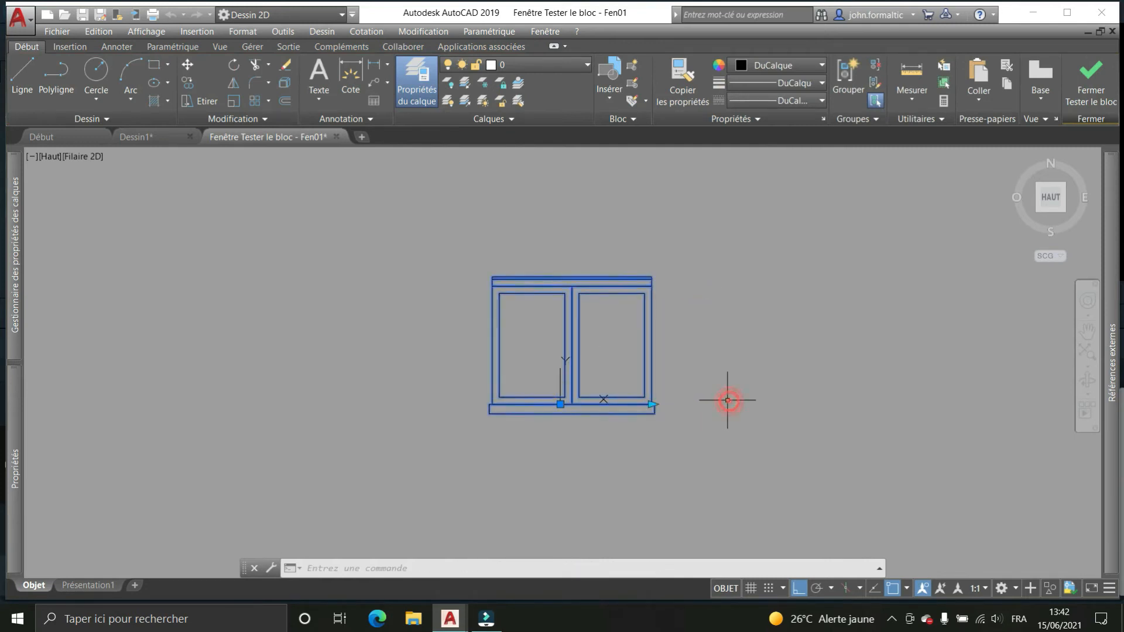
scroll(646, 363, up, 4)
middle_drag(661, 384, 708, 406)
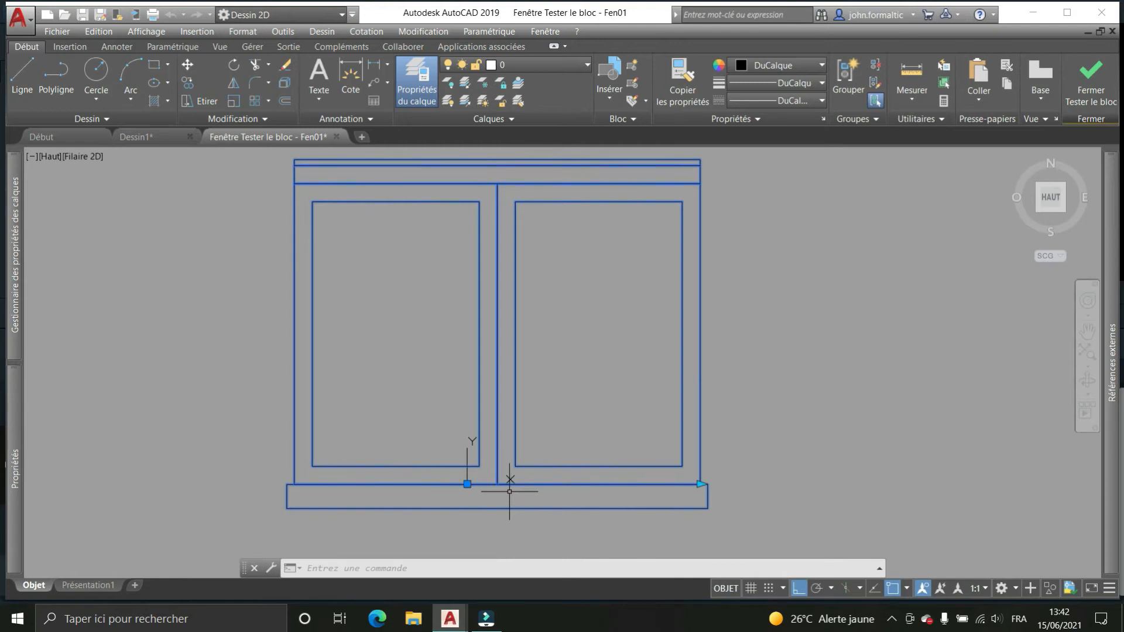
Narrow the tested window to its smallest width, widen it back to 1.35, and close the test window
click(701, 484)
click(621, 482)
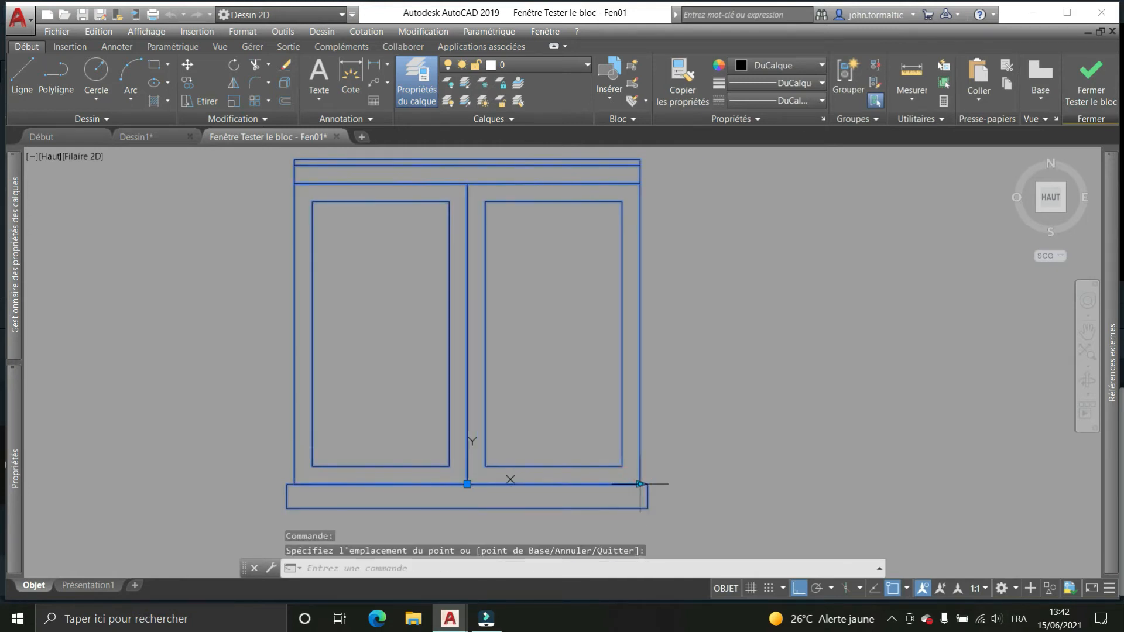
click(640, 485)
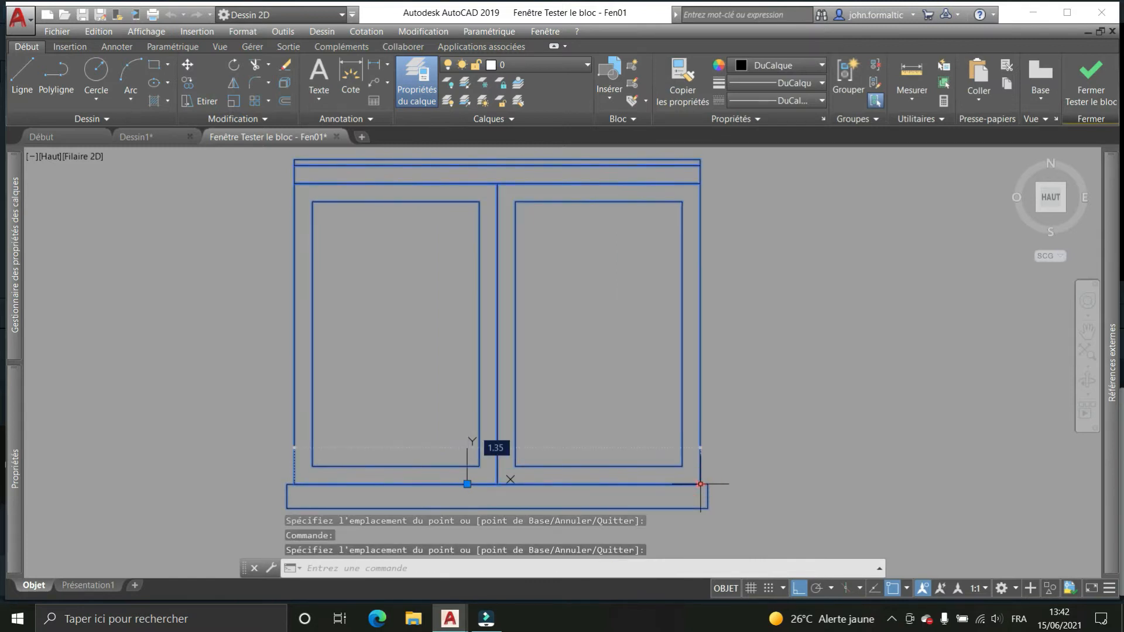
click(700, 484)
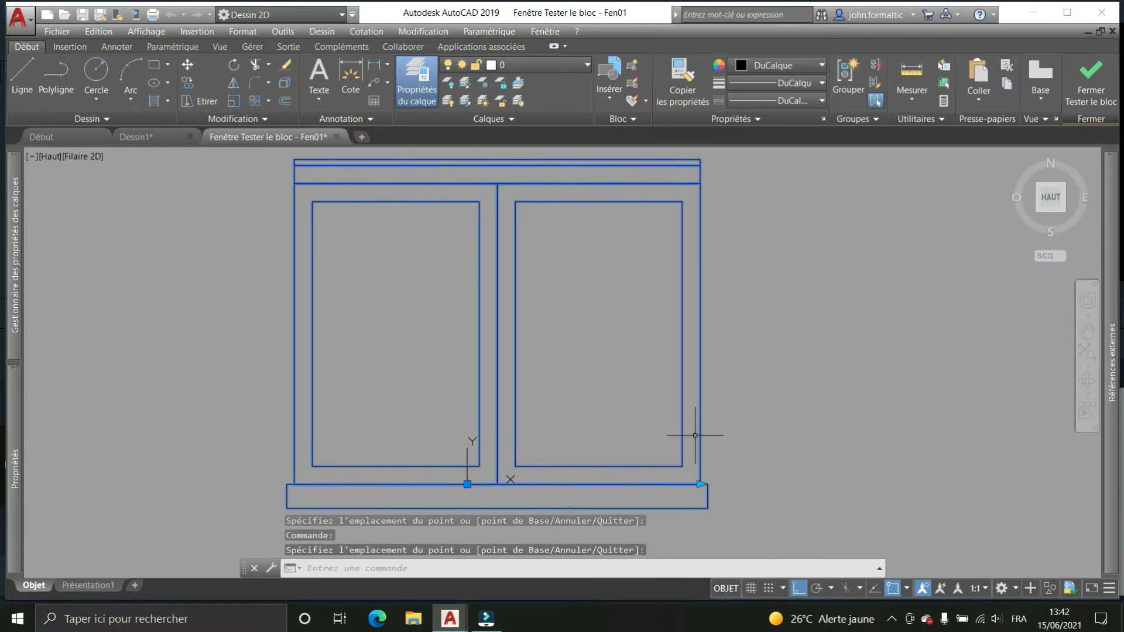
click(701, 484)
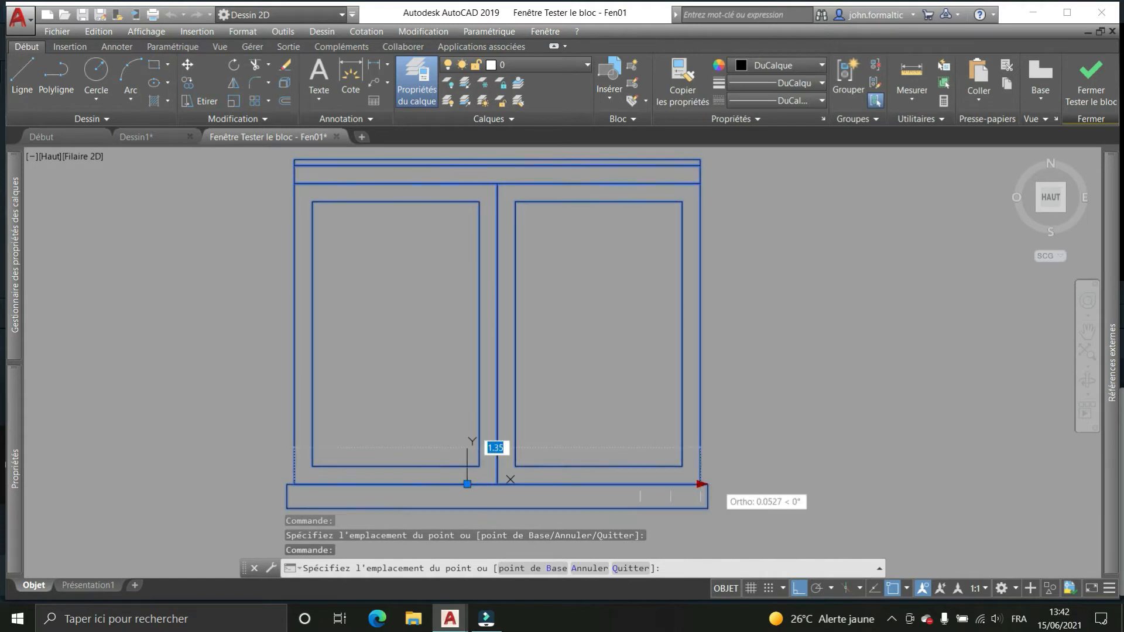
click(701, 485)
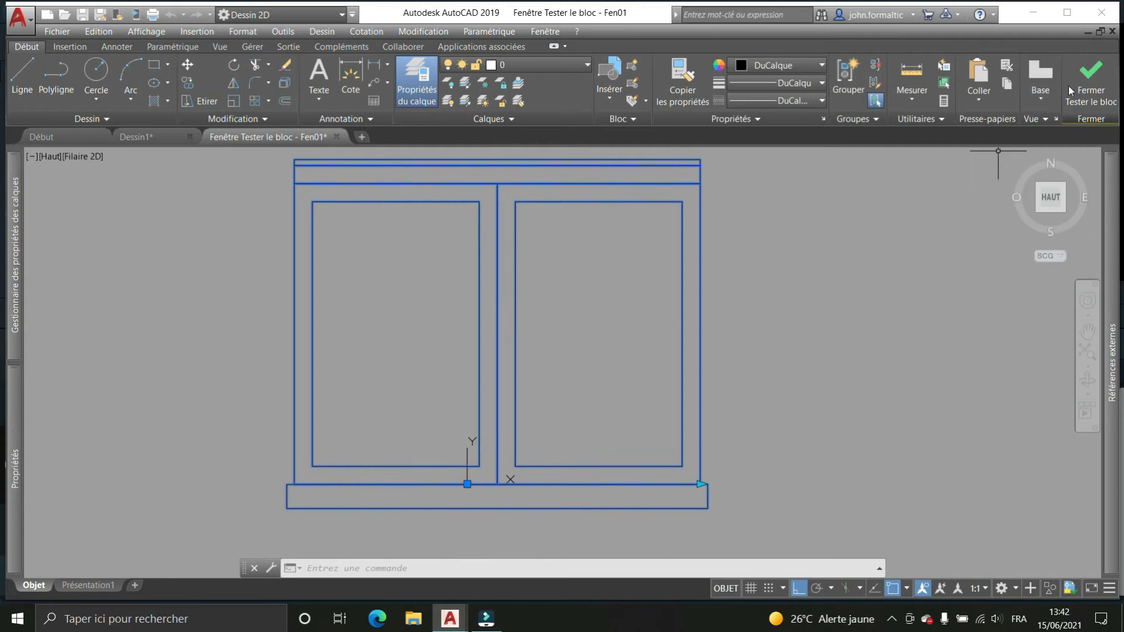
click(1090, 82)
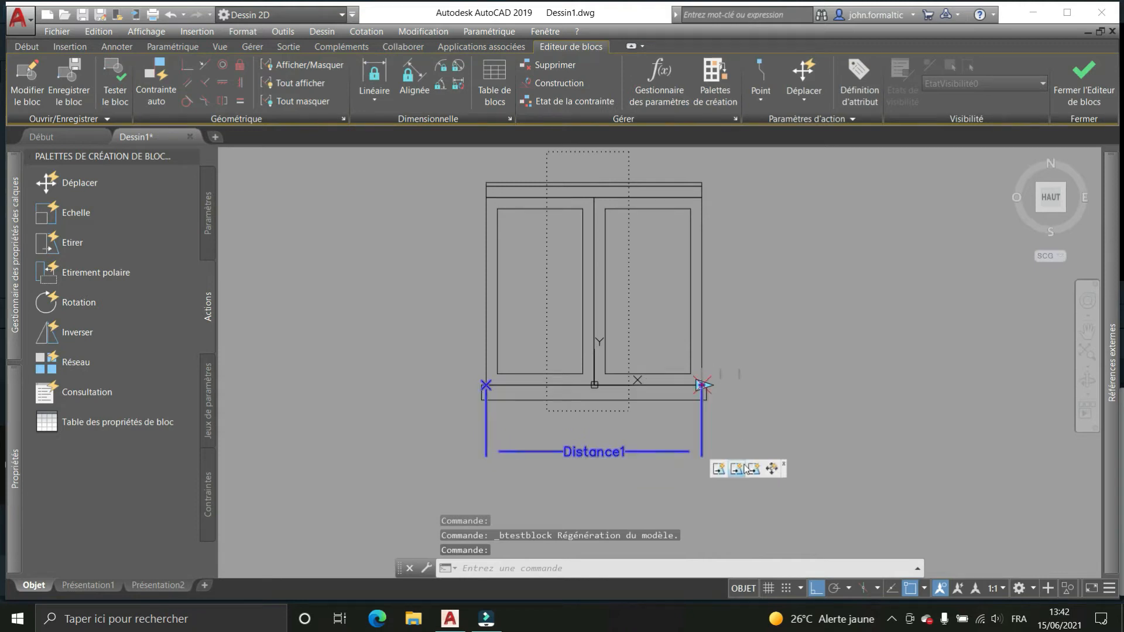
Delete the full-width linear parameter beneath the window together with its actions
click(829, 437)
click(594, 479)
key(Delete)
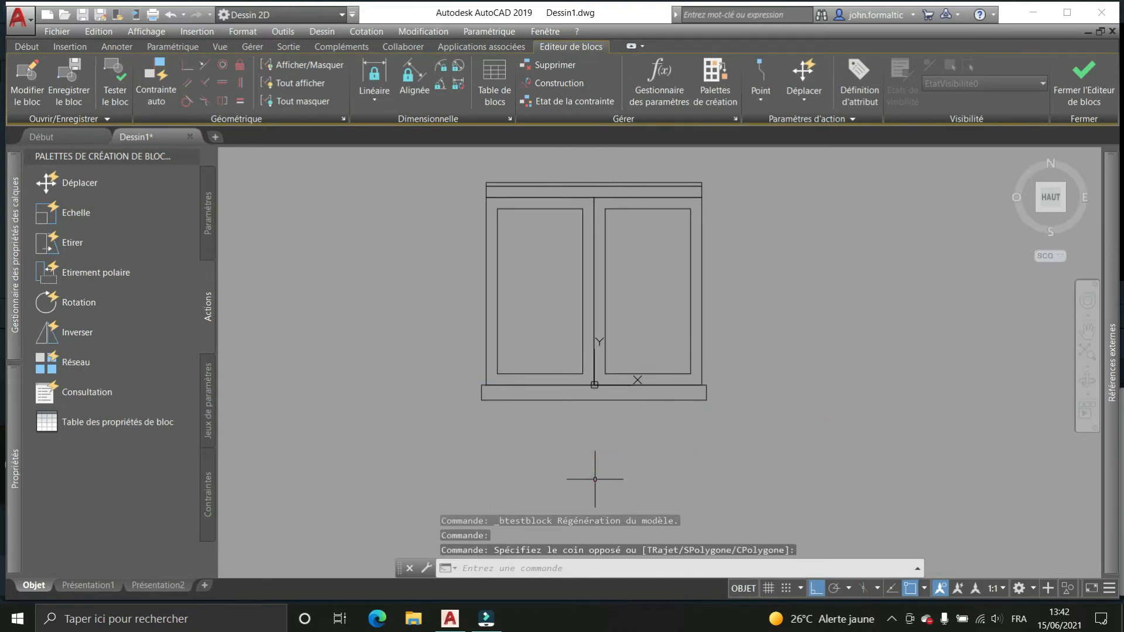
Add a linear parameter from the window's base midpoint to the right sash's lower outer corner, with its label below the sill
click(211, 222)
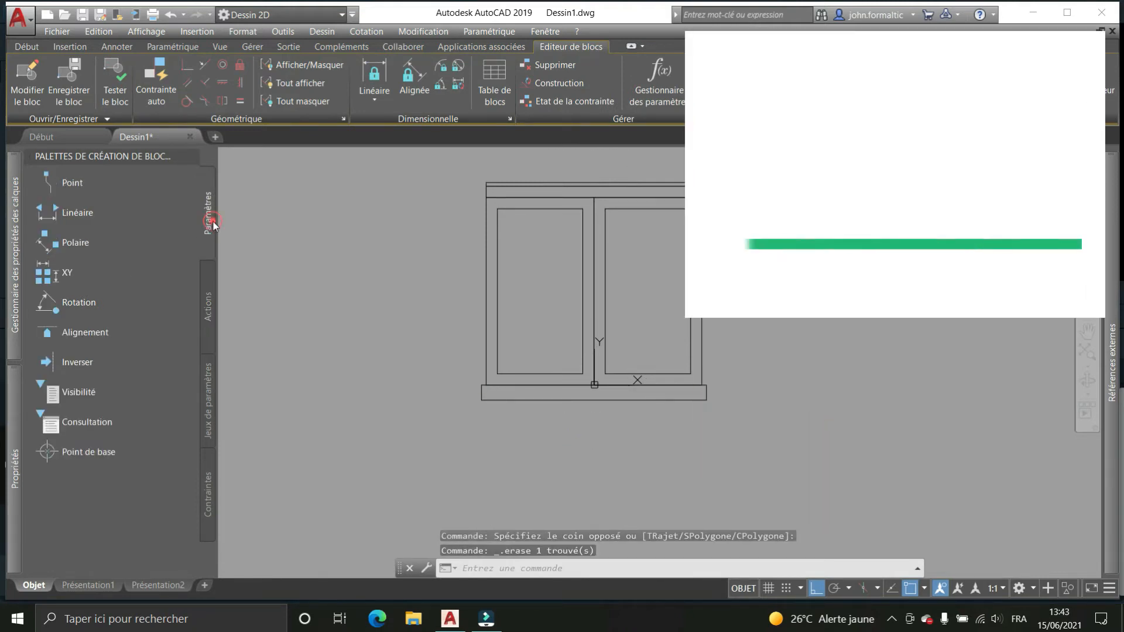
click(83, 213)
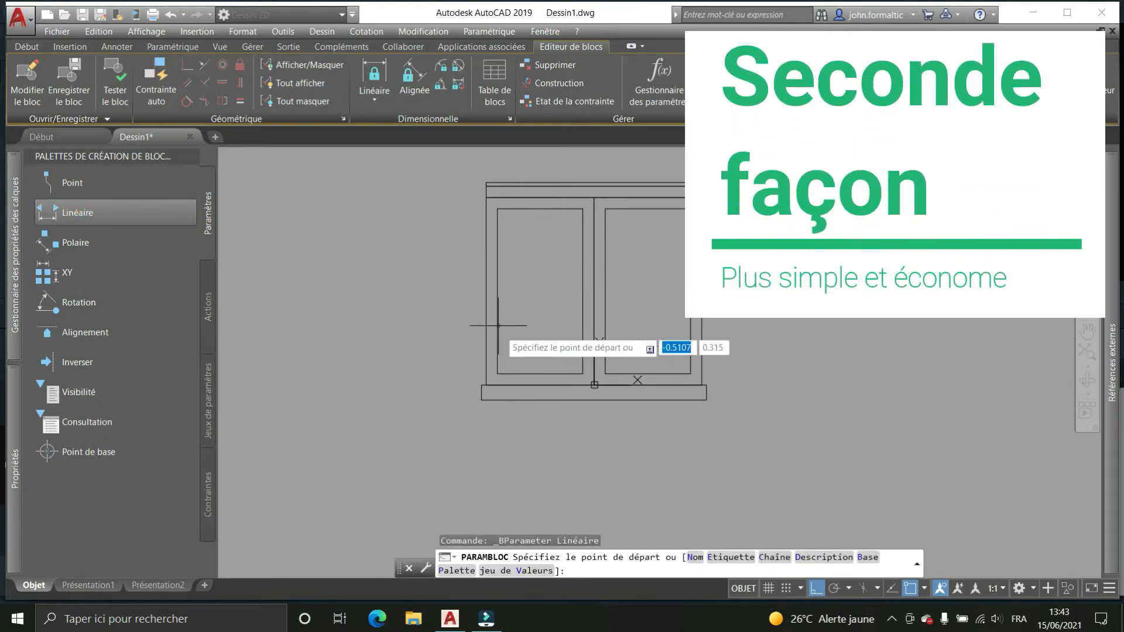
click(594, 385)
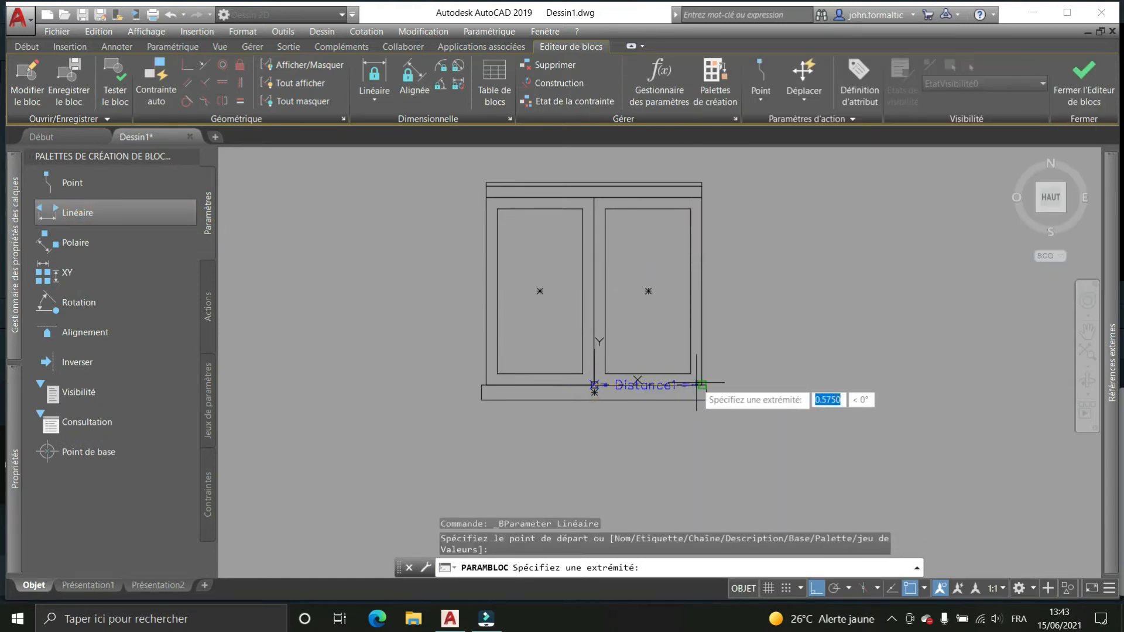
click(703, 385)
click(676, 459)
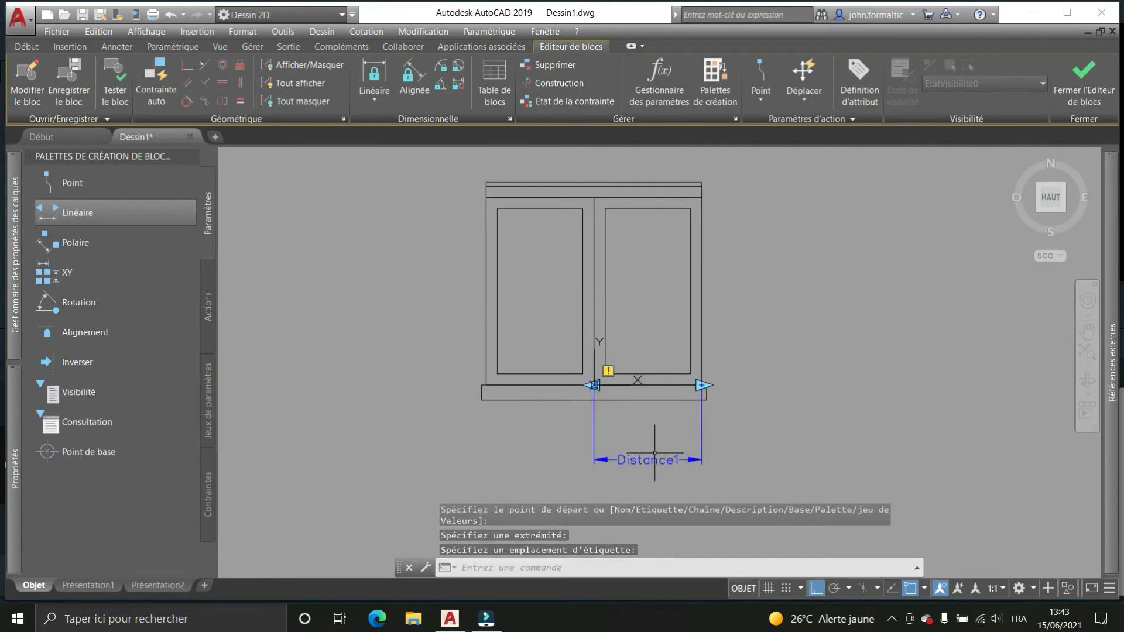
Apply a Stretch action to the parameter's right point, framing the window's right side and selecting the sill, right sash frame, pane and two top rectangles
click(208, 306)
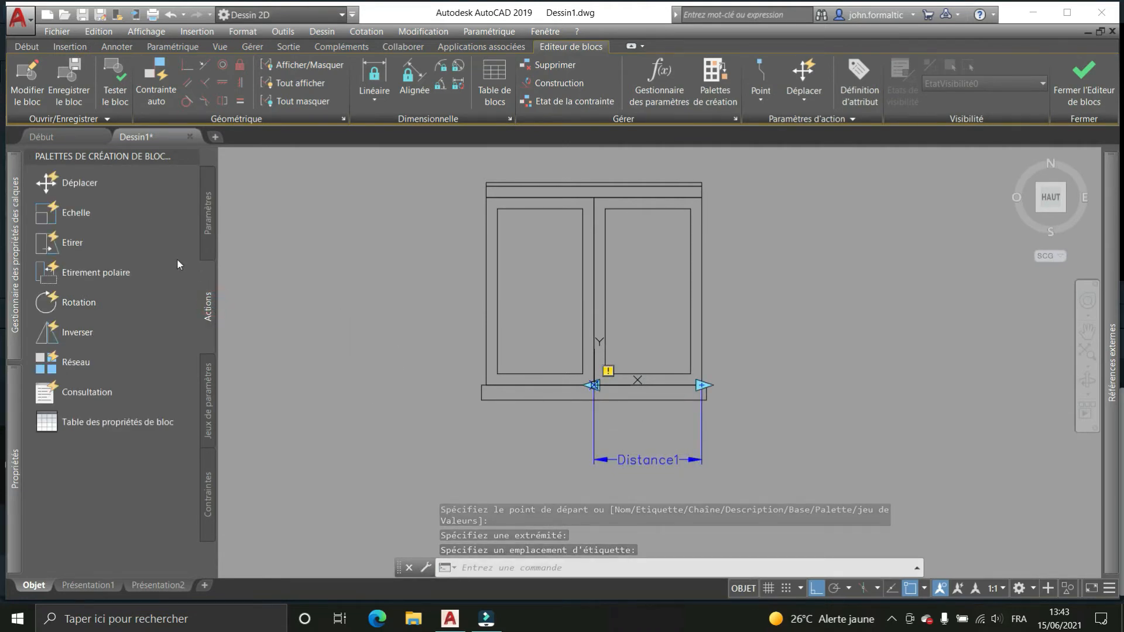
click(69, 247)
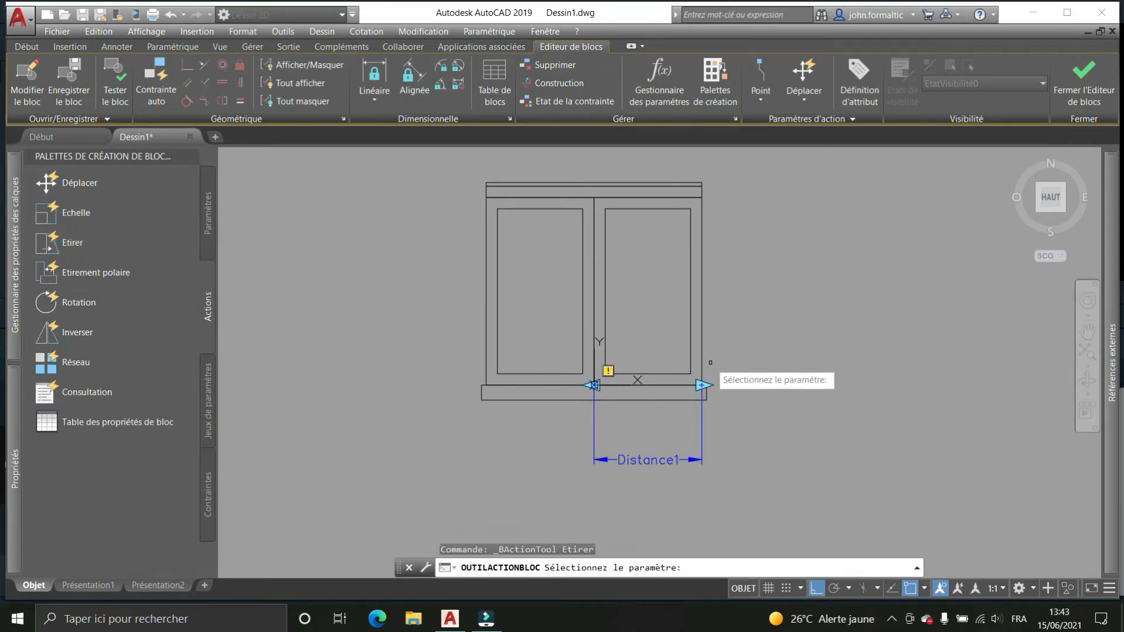
click(668, 458)
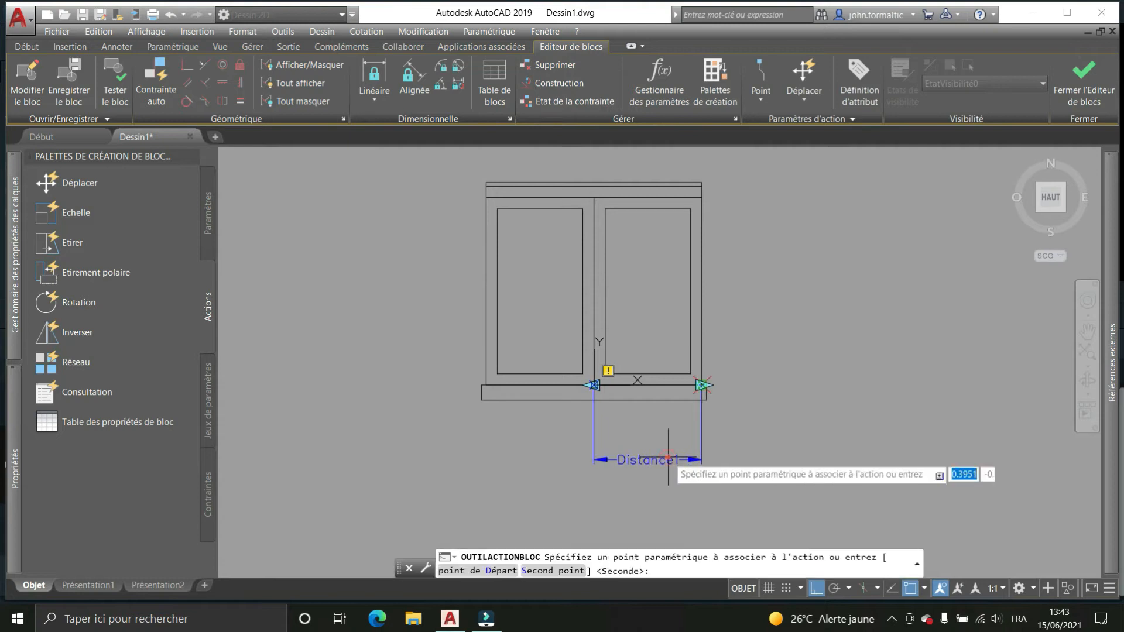
click(710, 381)
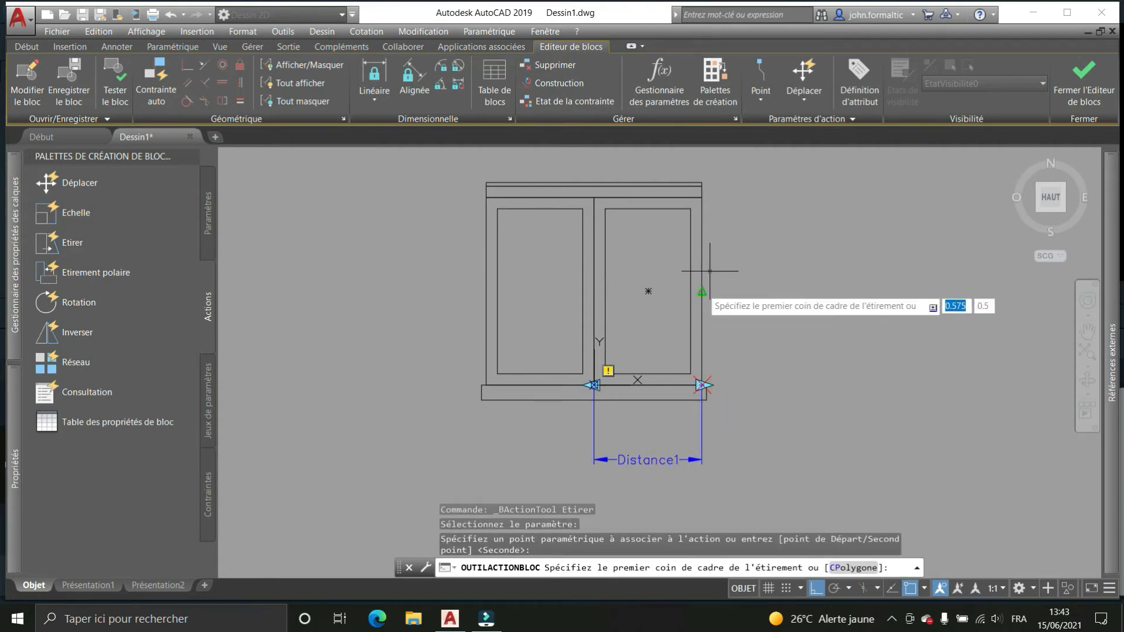
click(771, 160)
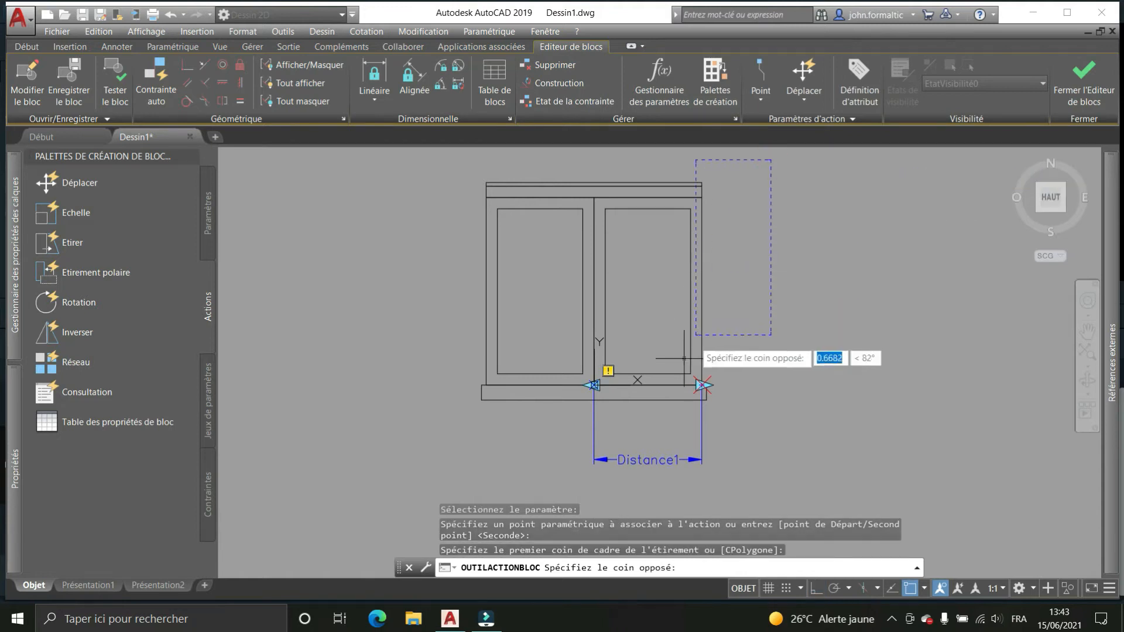
click(636, 427)
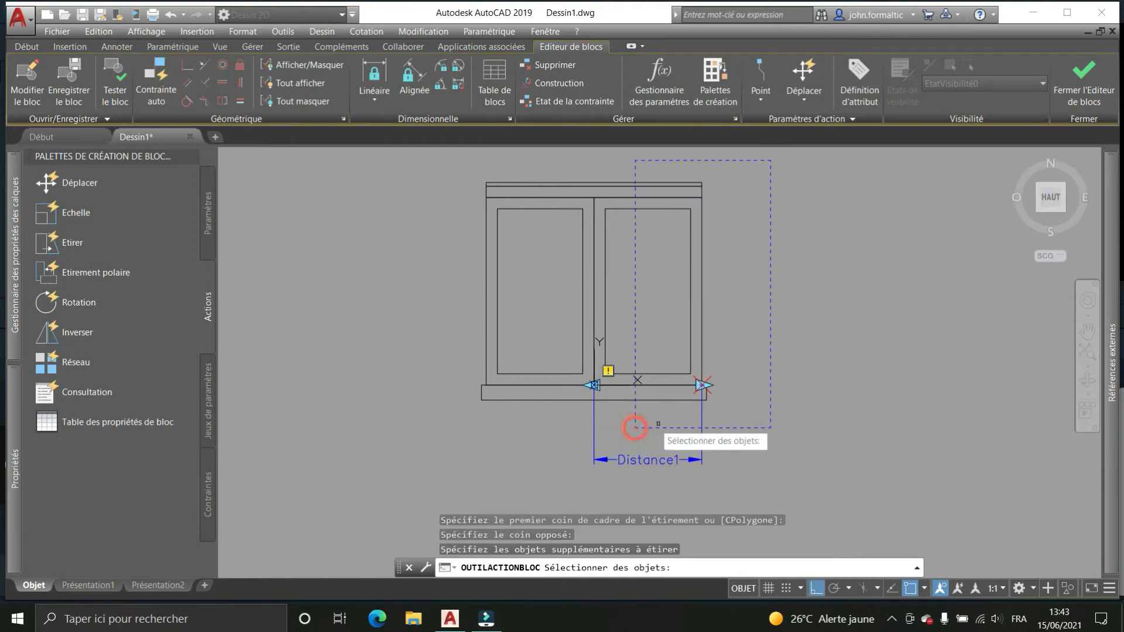
click(706, 401)
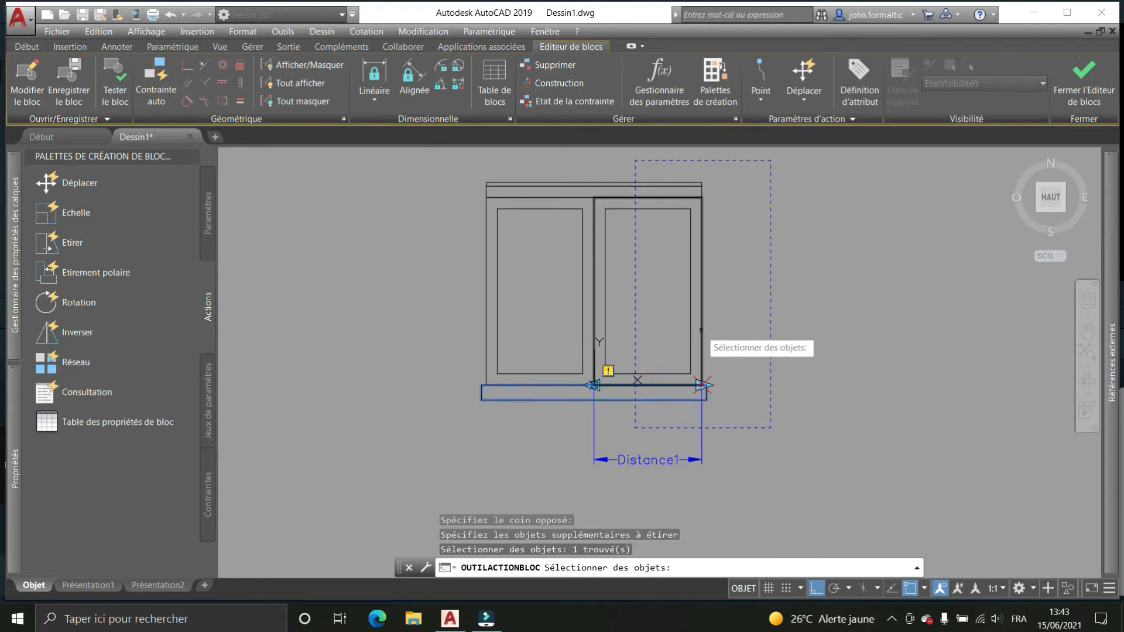
click(702, 330)
click(691, 328)
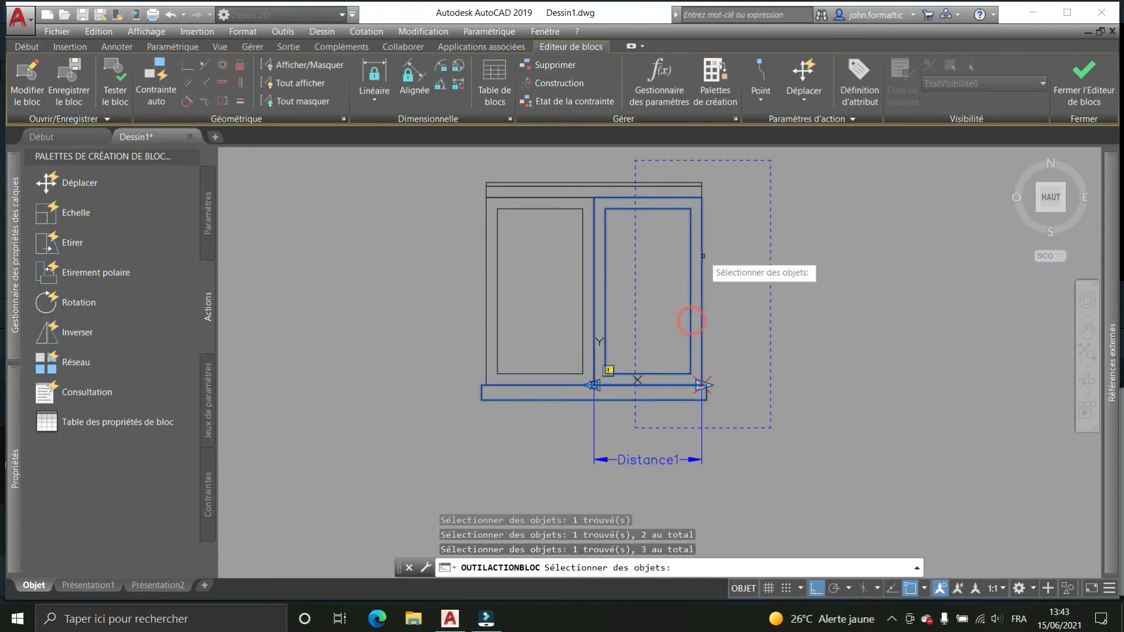
click(701, 191)
click(694, 183)
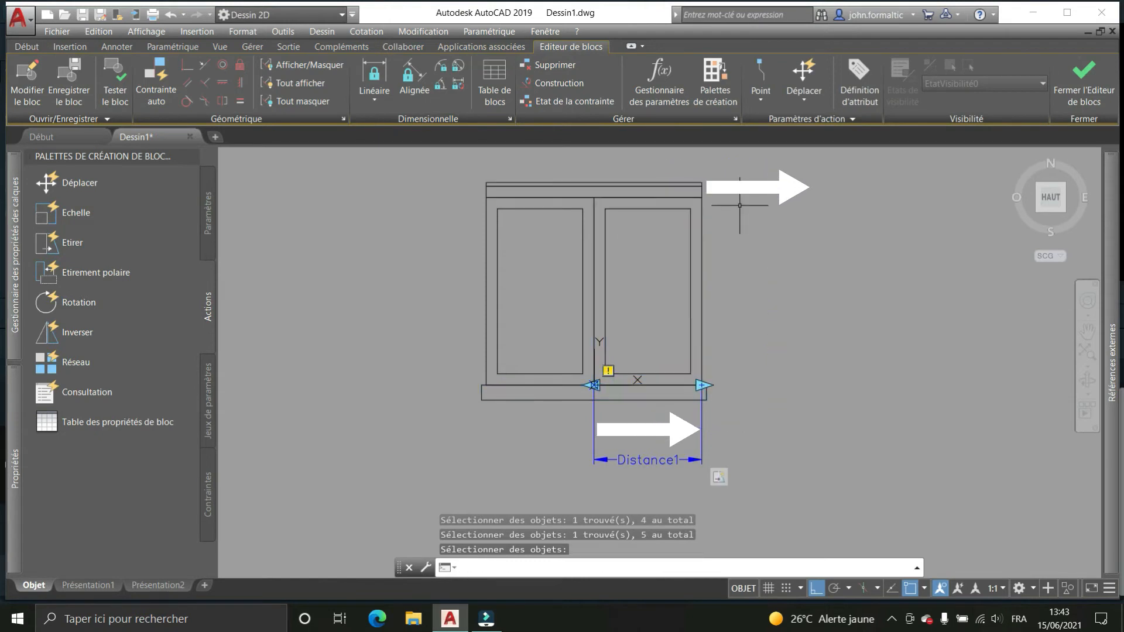
Apply a Stretch action to the linear parameter's right point, framing the window's left side and selecting the sill, left sash frame, pane and two top rectangles
click(52, 244)
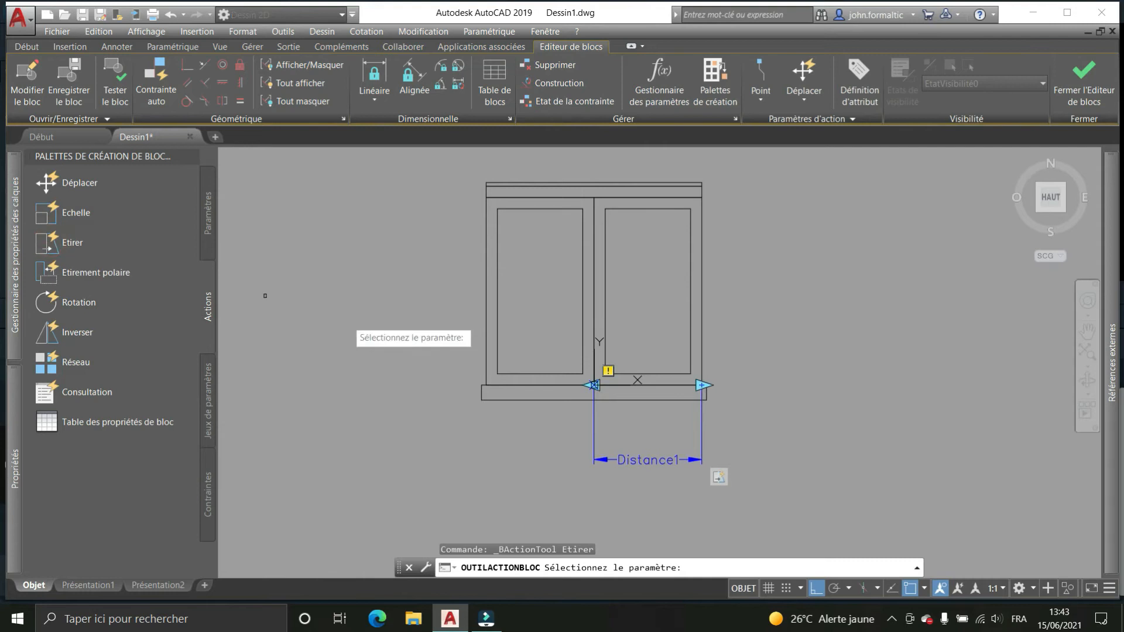
click(627, 459)
click(704, 386)
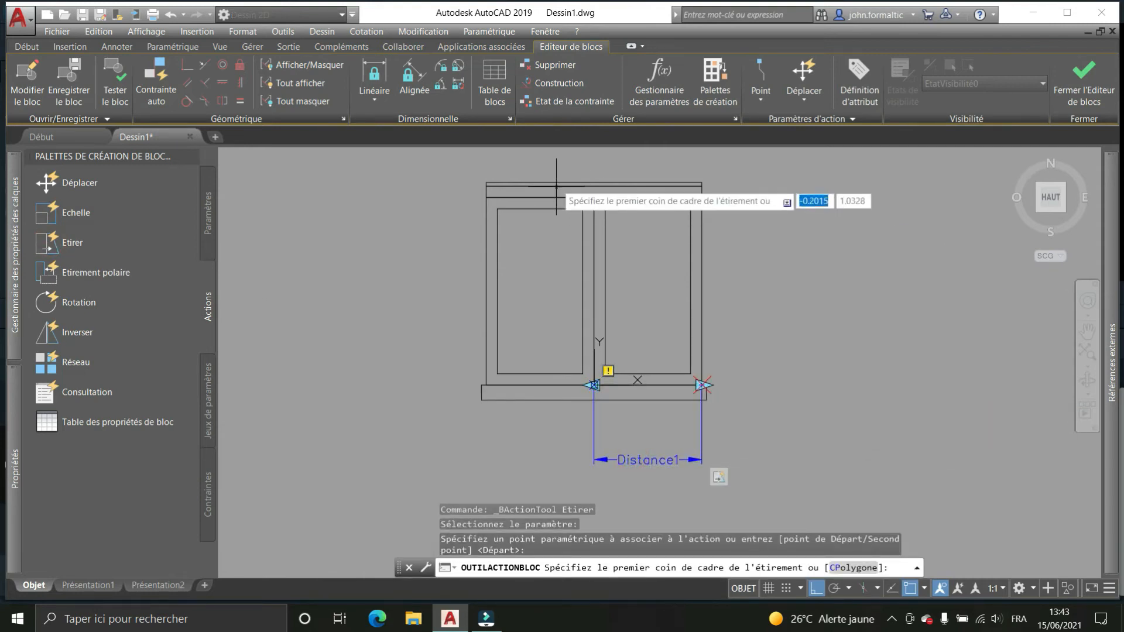
click(531, 161)
click(396, 436)
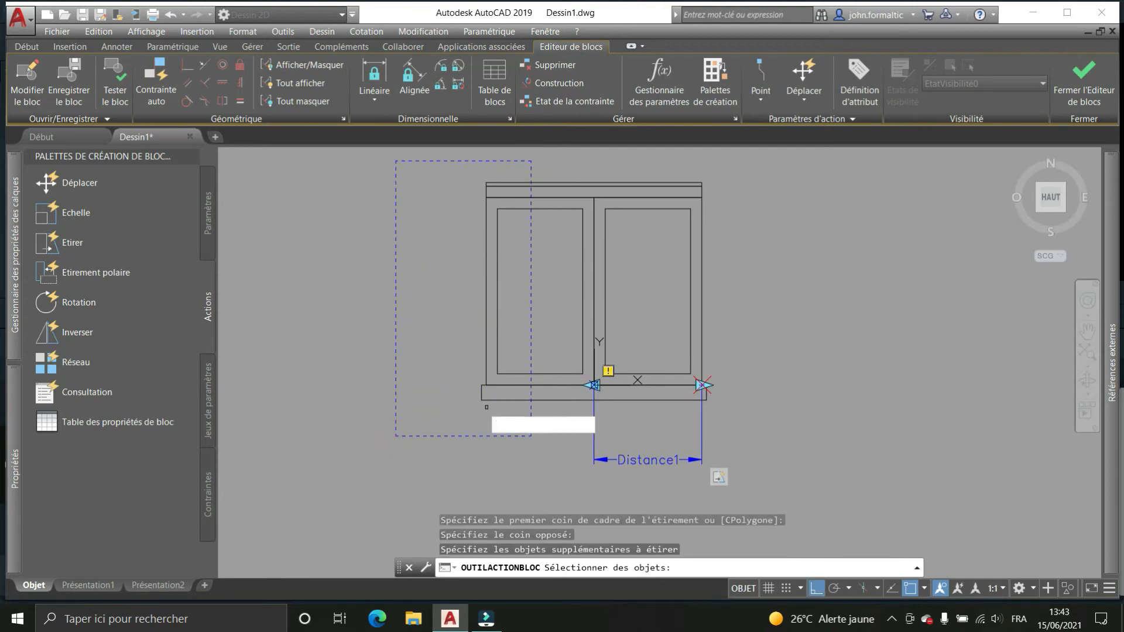
click(504, 407)
click(445, 170)
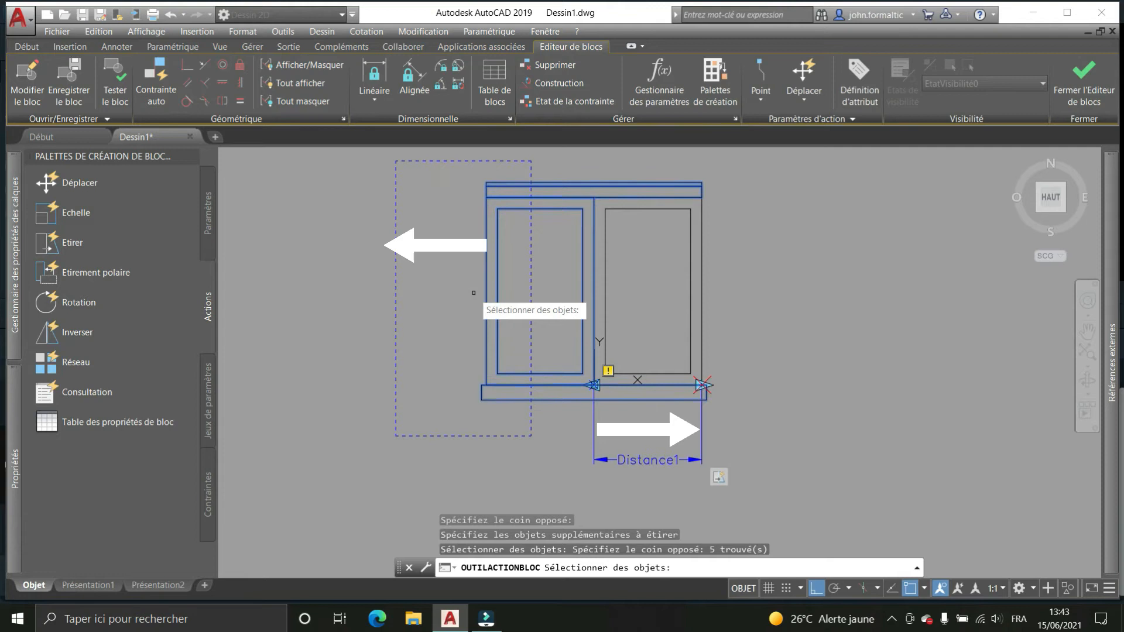
key(Return)
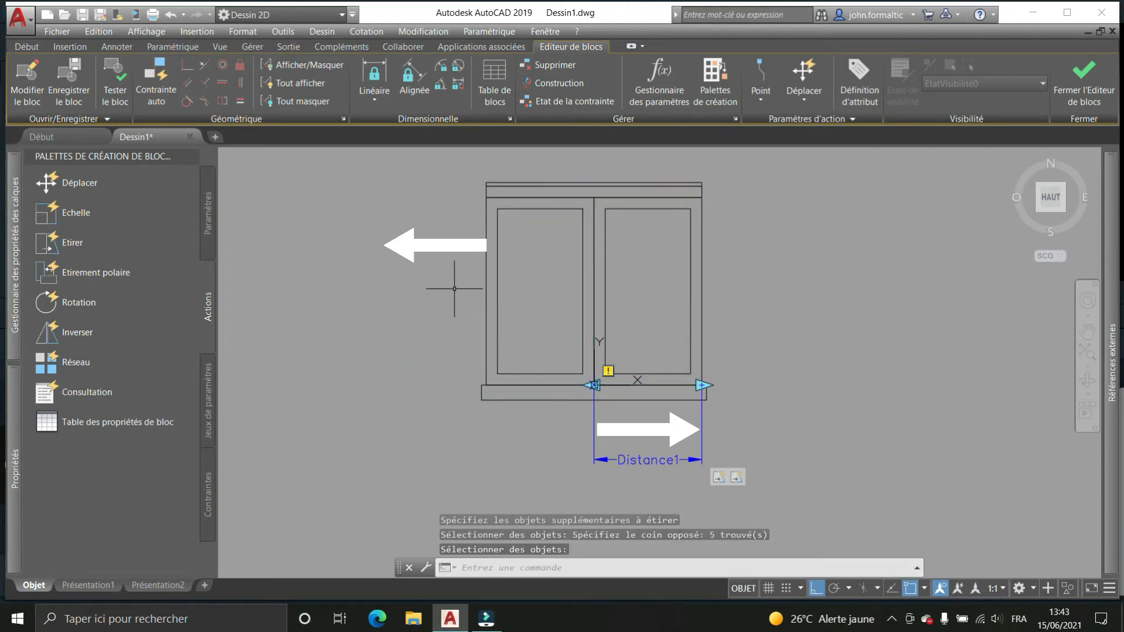
Set the distance type of the linear parameter beneath the window to Liste
click(647, 426)
click(452, 464)
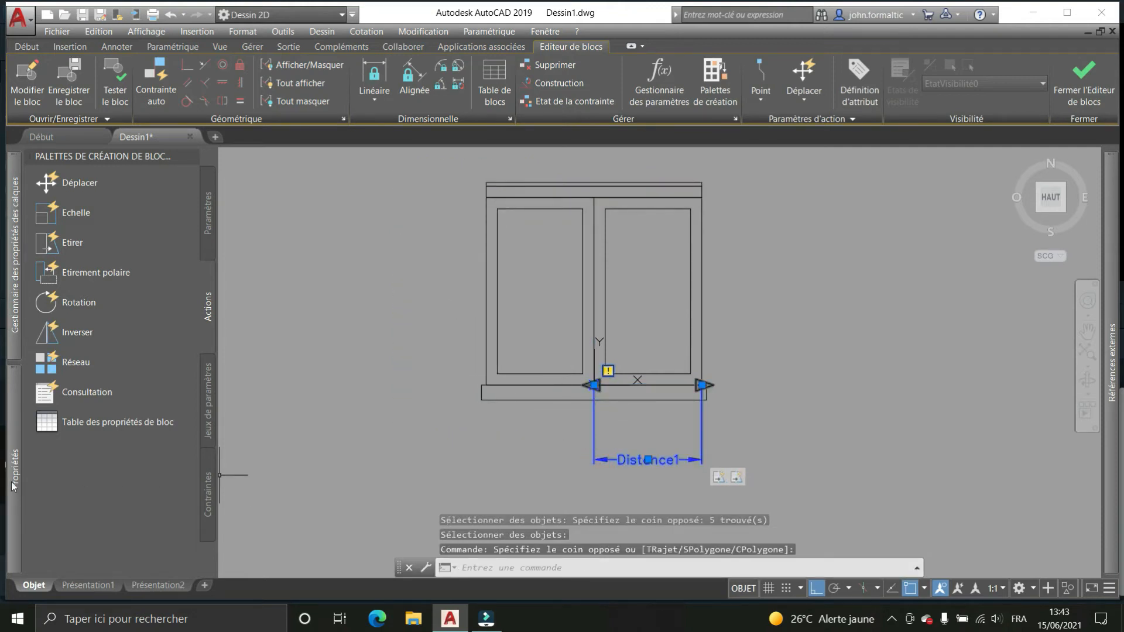
mouse_move(12, 479)
scroll(191, 396, down, 4)
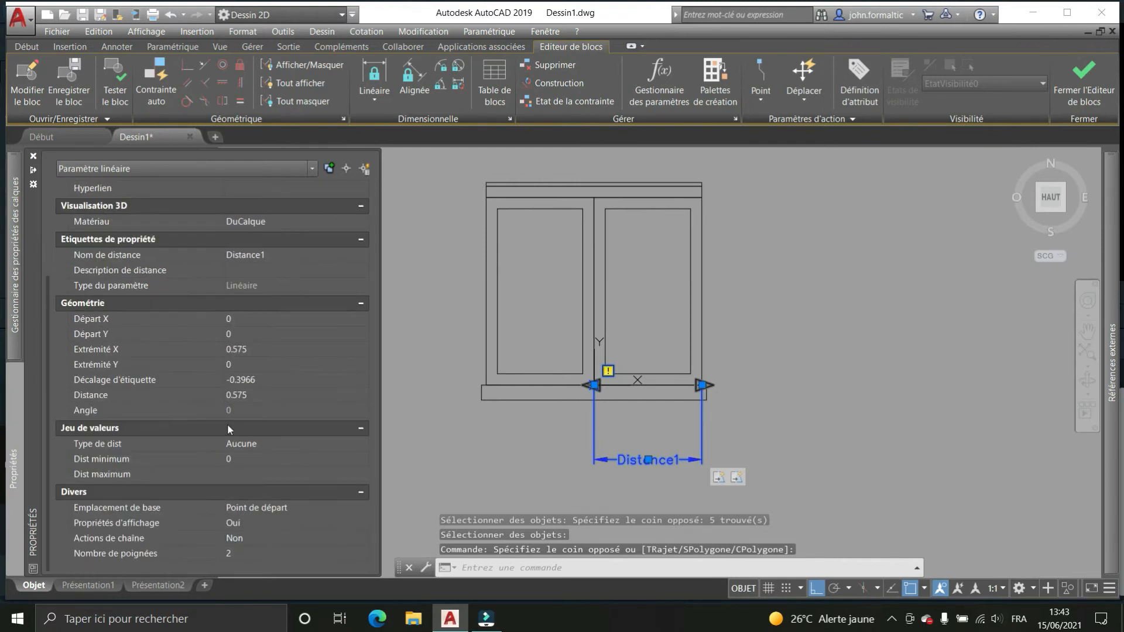
click(265, 444)
click(275, 445)
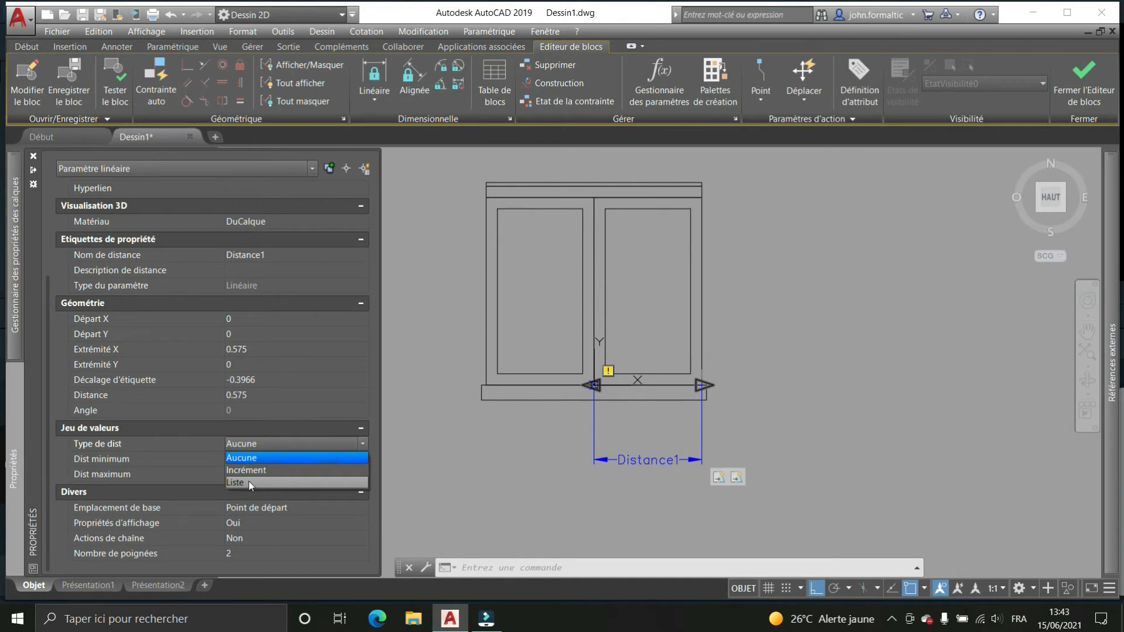
click(251, 483)
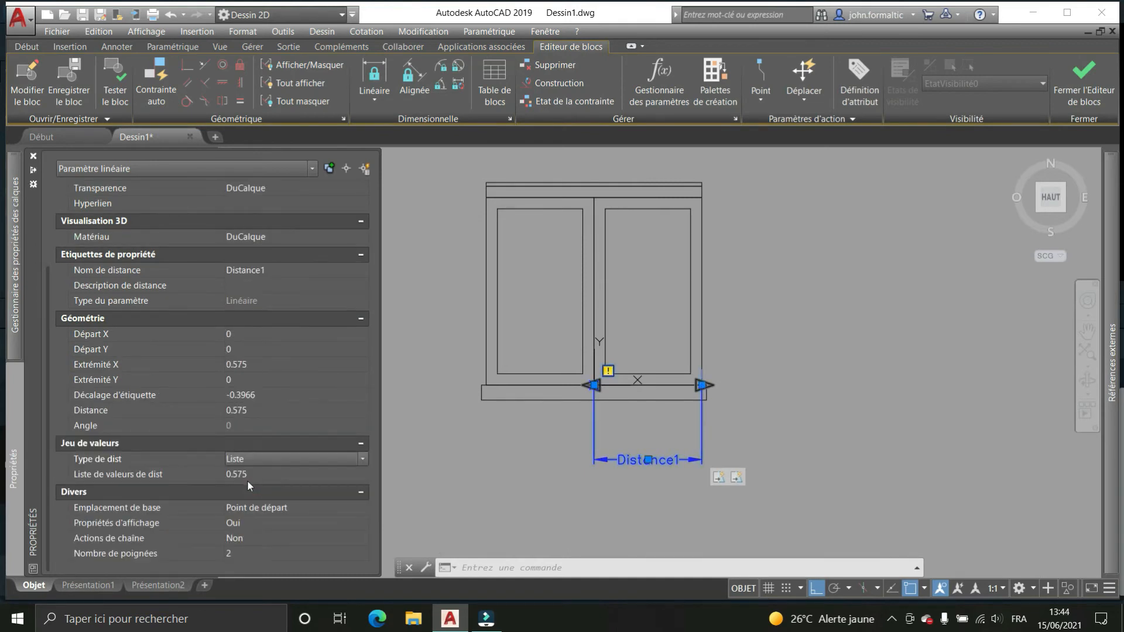
Add 0.625 and 0.675 to the linear parameter's list of distance values
click(281, 474)
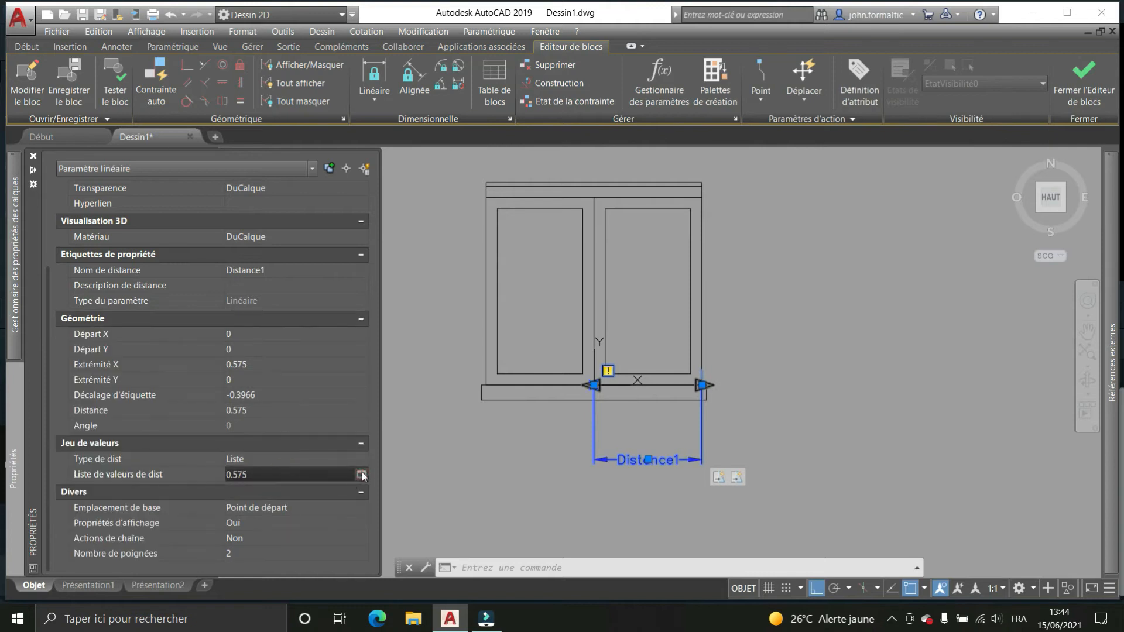
click(361, 475)
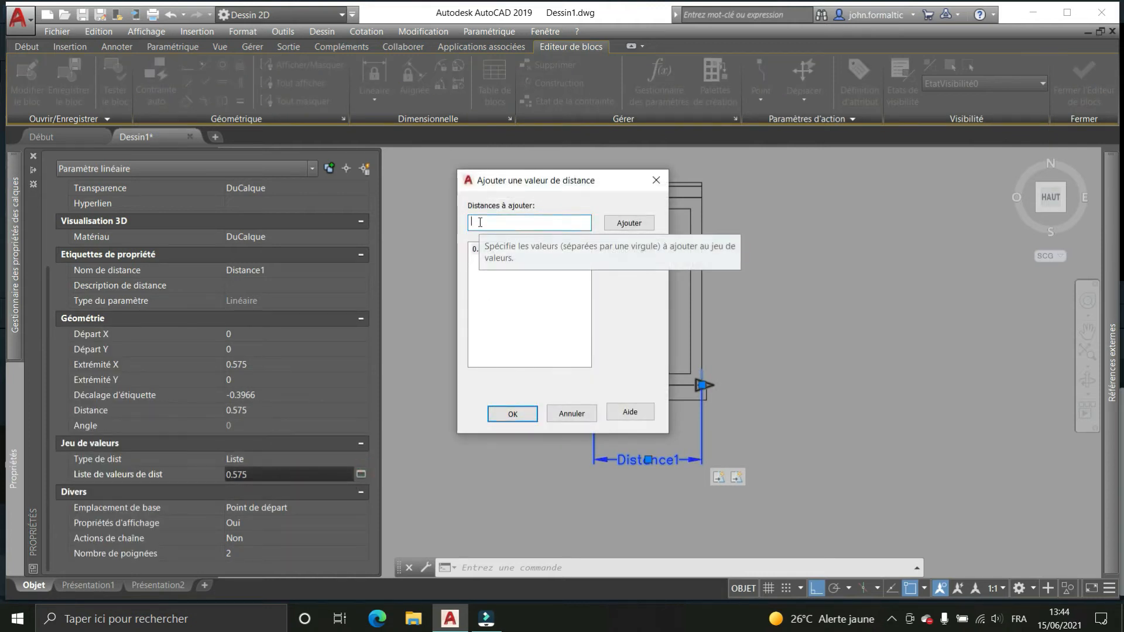
text(.625)
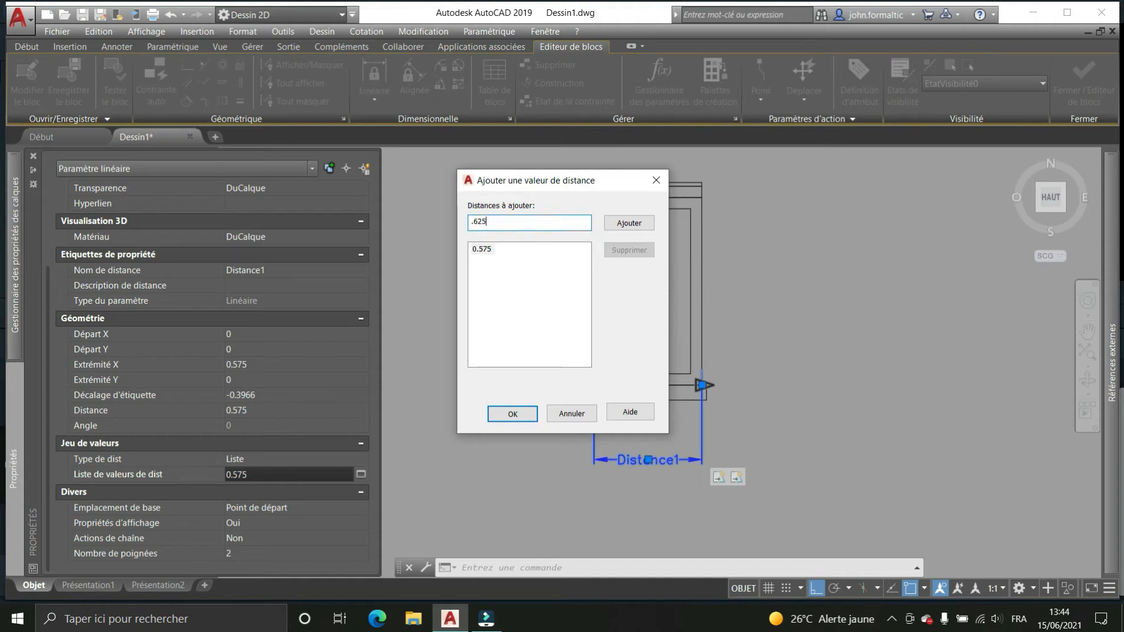
text(.)
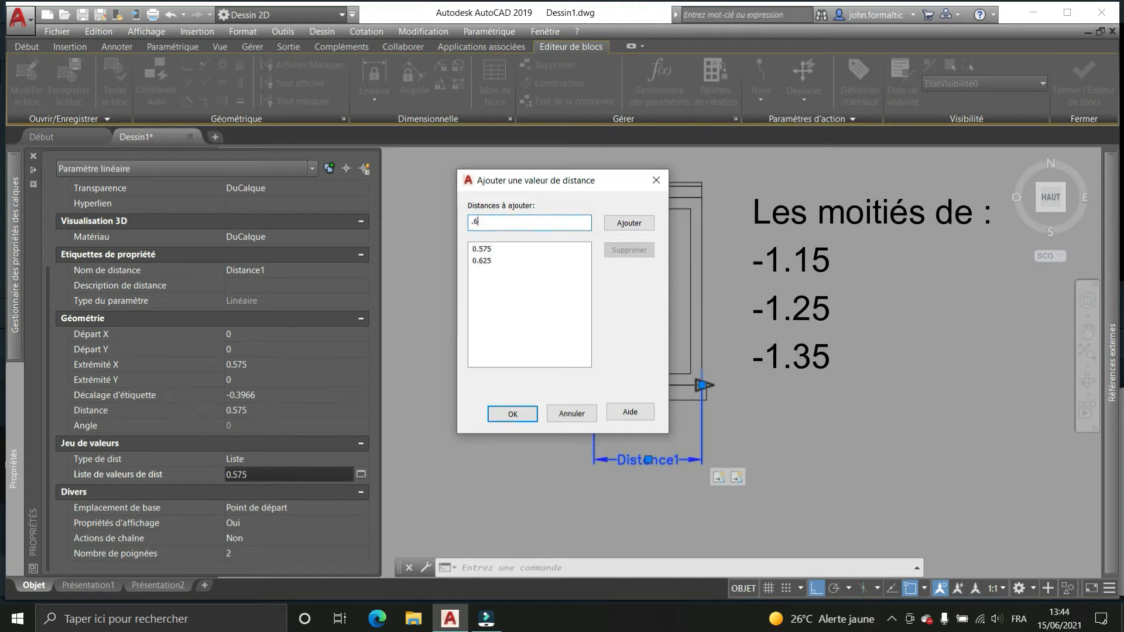
click(512, 414)
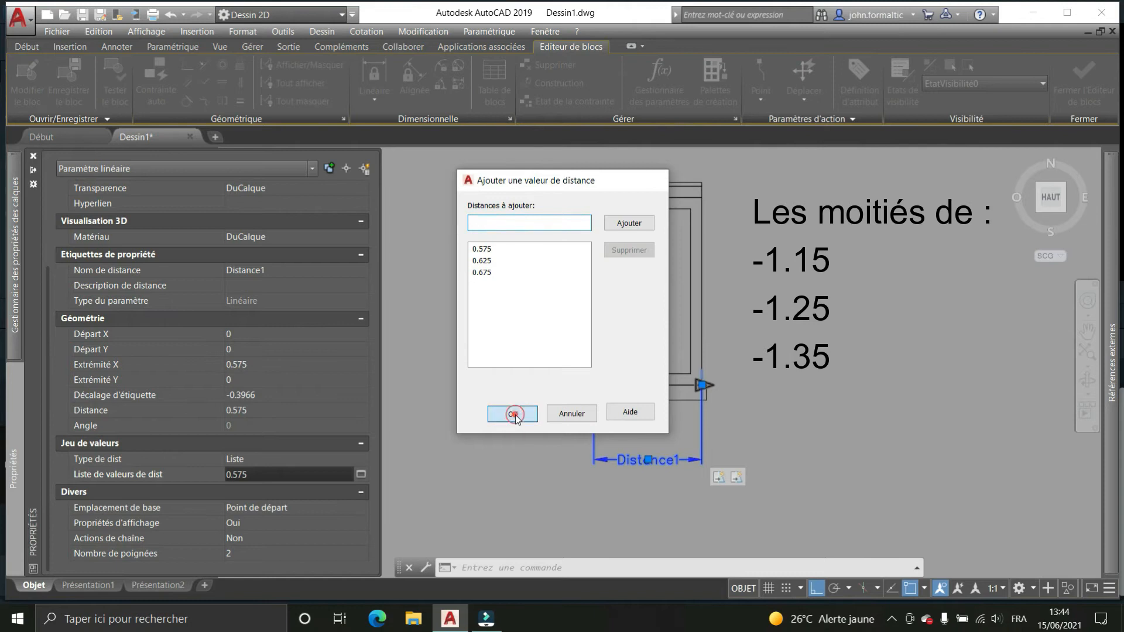
key(Escape)
key(Escape)
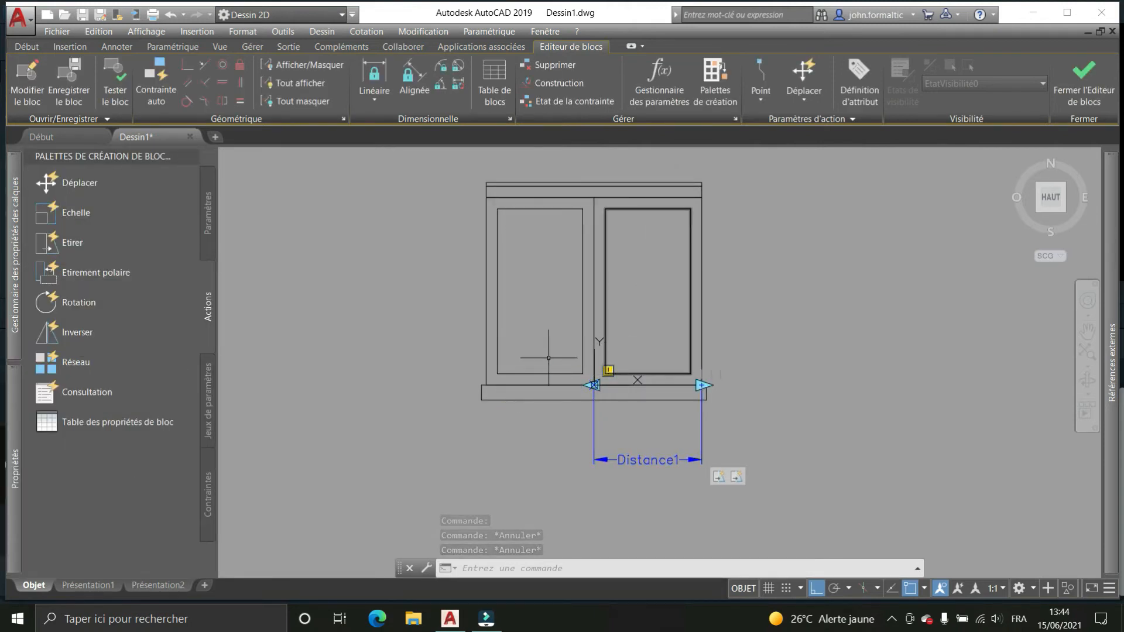
Check the frames of both Stretch actions and set the linear parameter's number of grips to 1
click(719, 476)
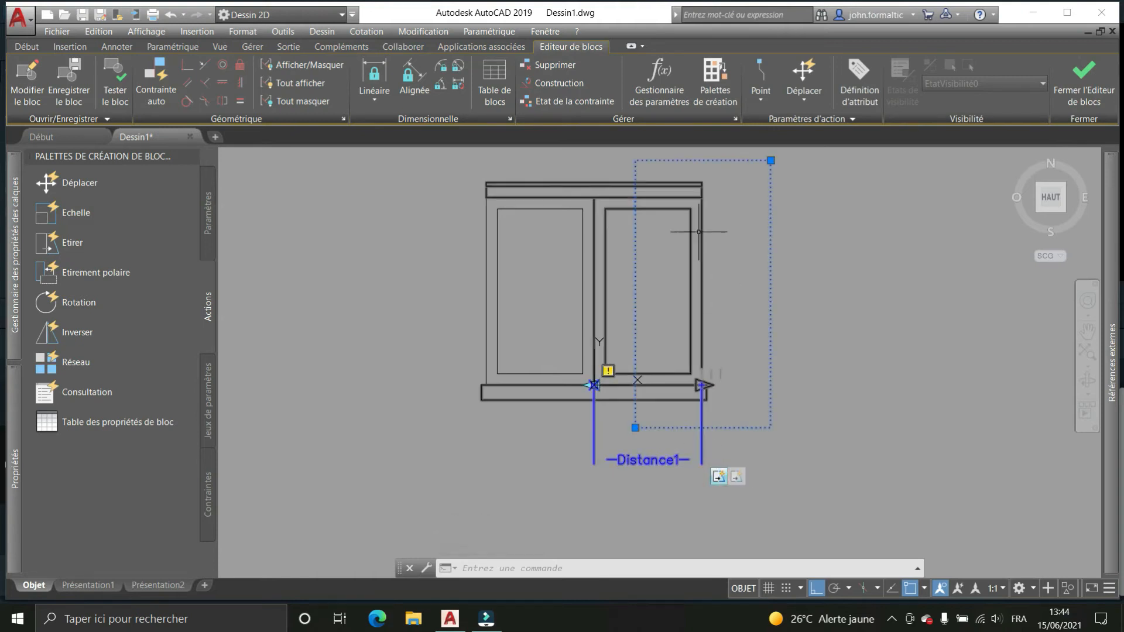
click(738, 477)
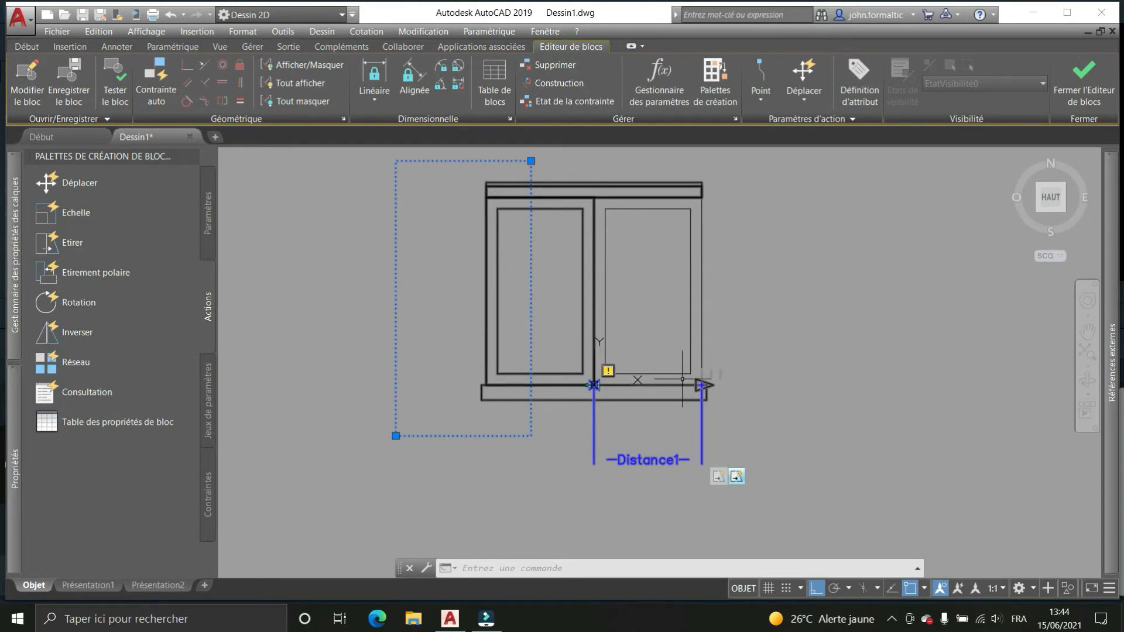
key(Escape)
key(Escape)
click(661, 437)
click(592, 480)
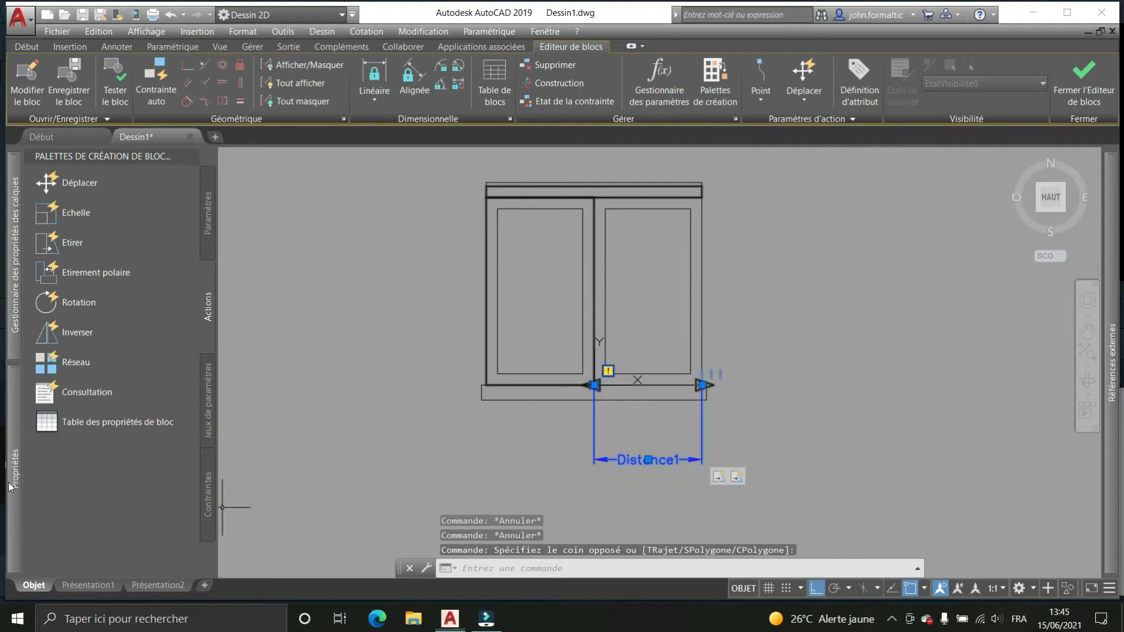
click(11, 487)
scroll(82, 510, down, 5)
click(245, 553)
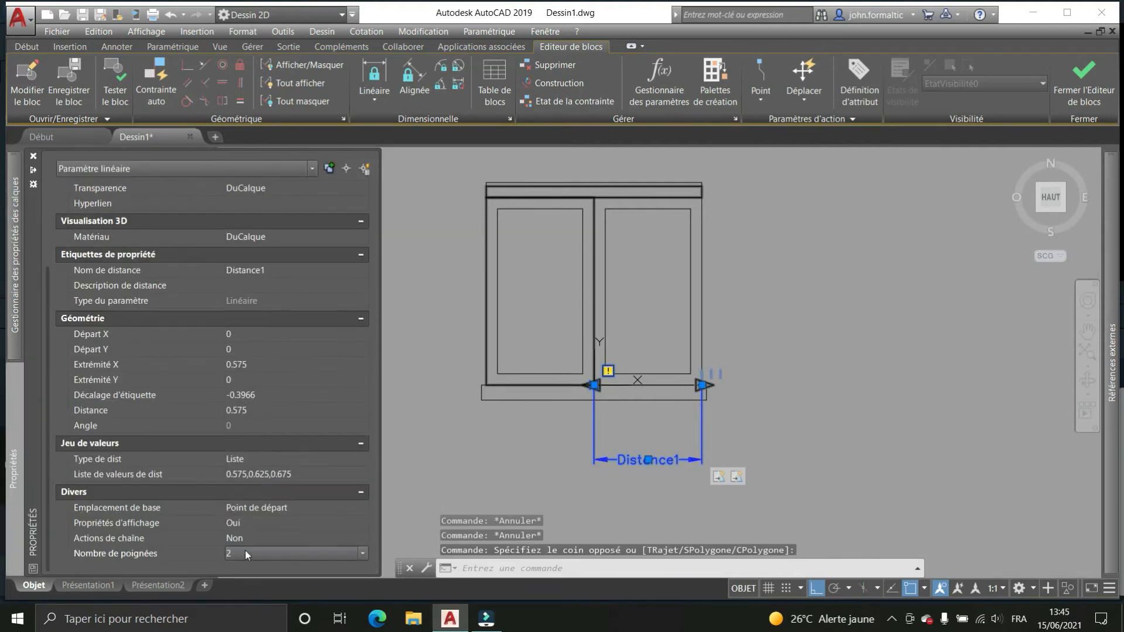
click(244, 550)
click(237, 575)
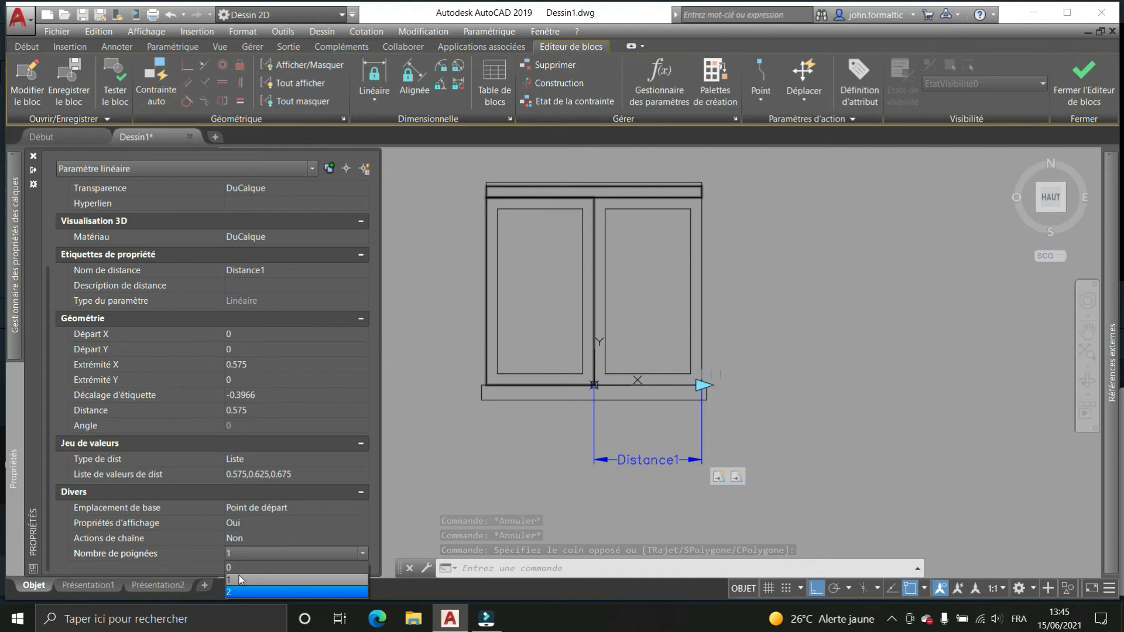
key(Escape)
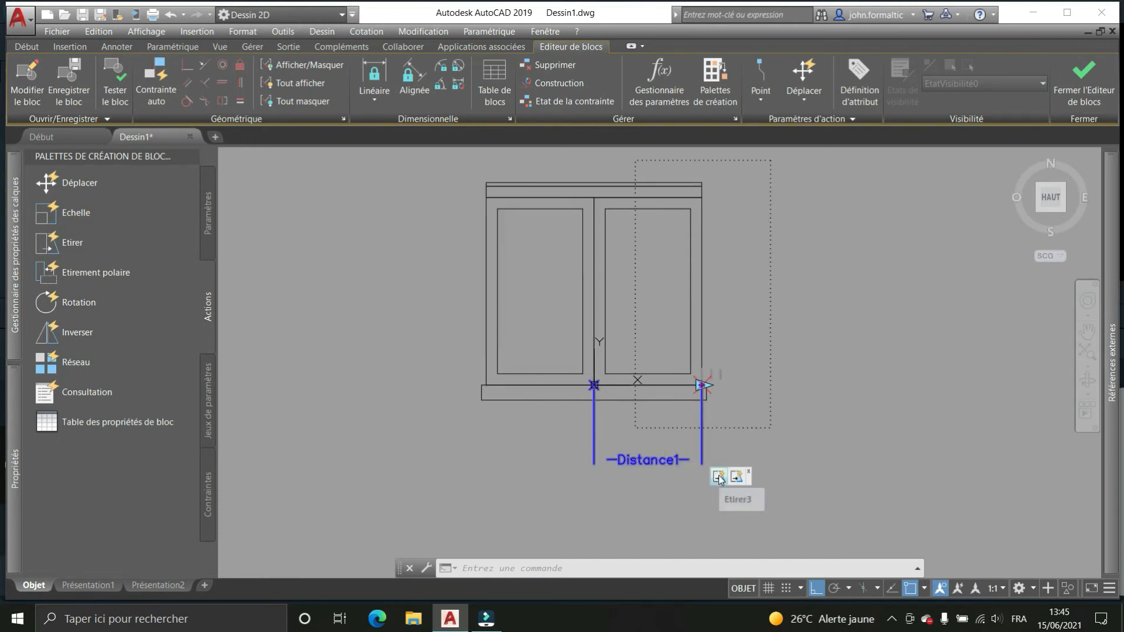
Set the angle offset of the left-side Stretch action to 180
click(739, 477)
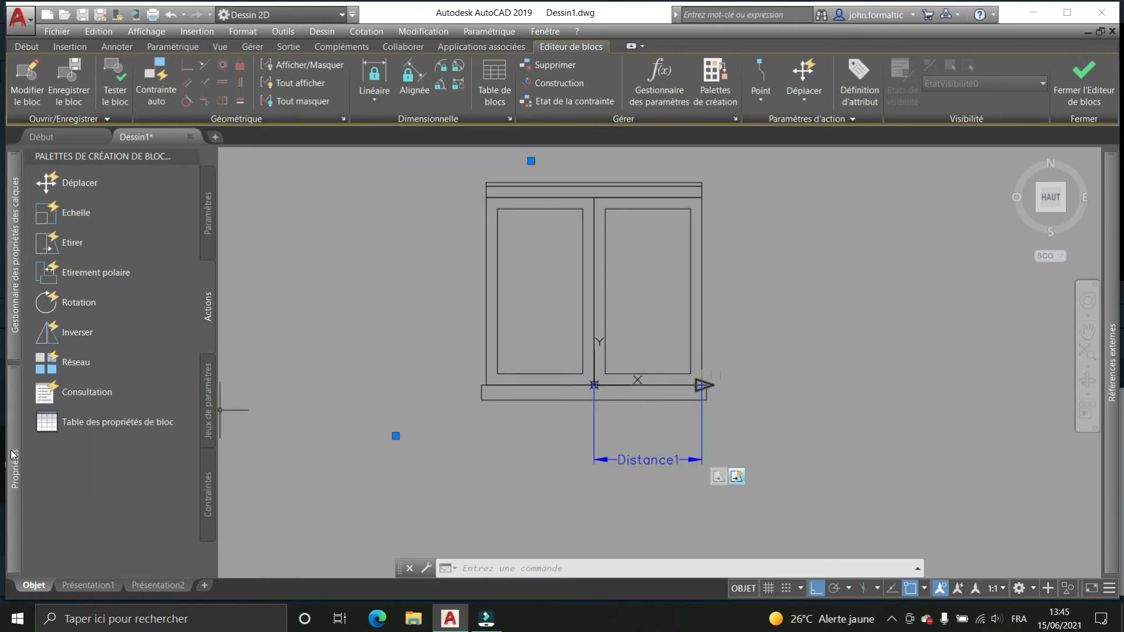
mouse_move(12, 454)
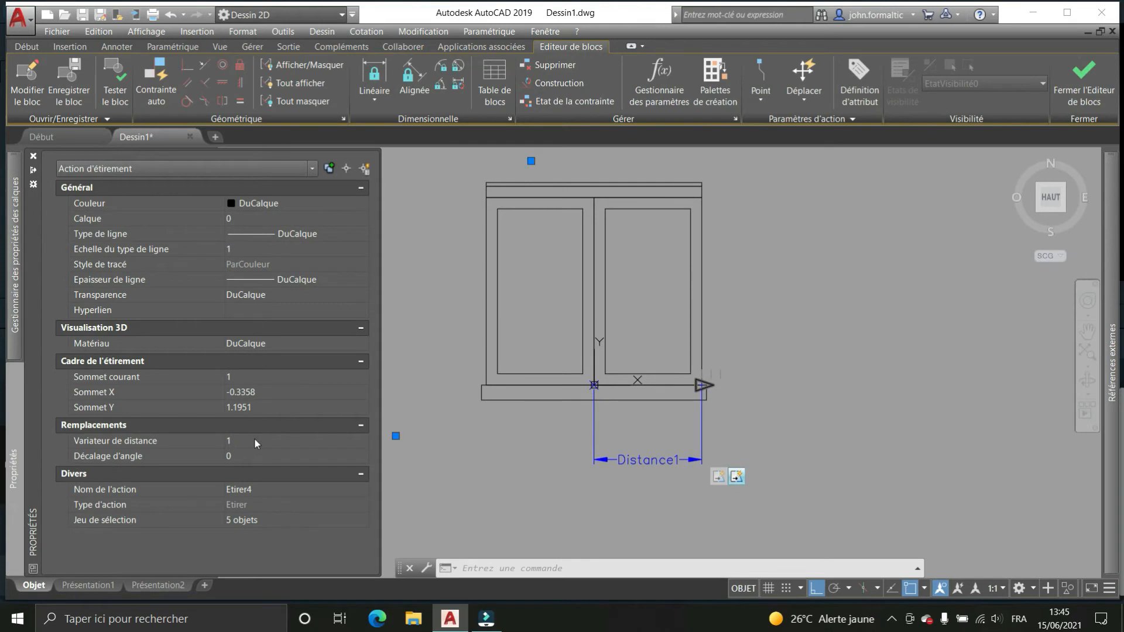
click(244, 456)
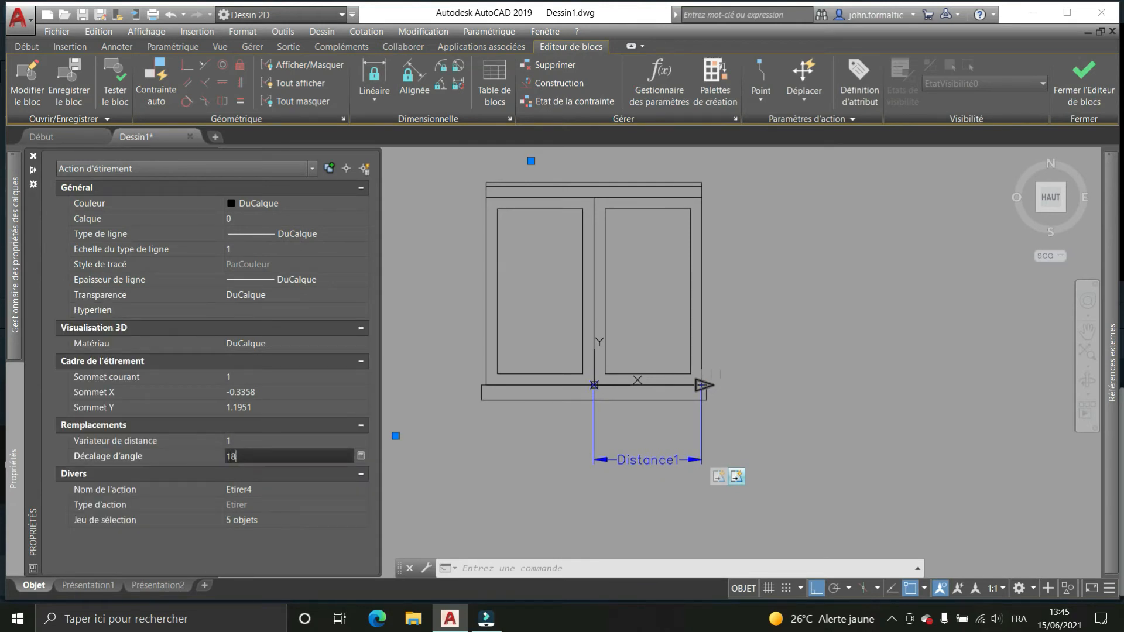
key(Return)
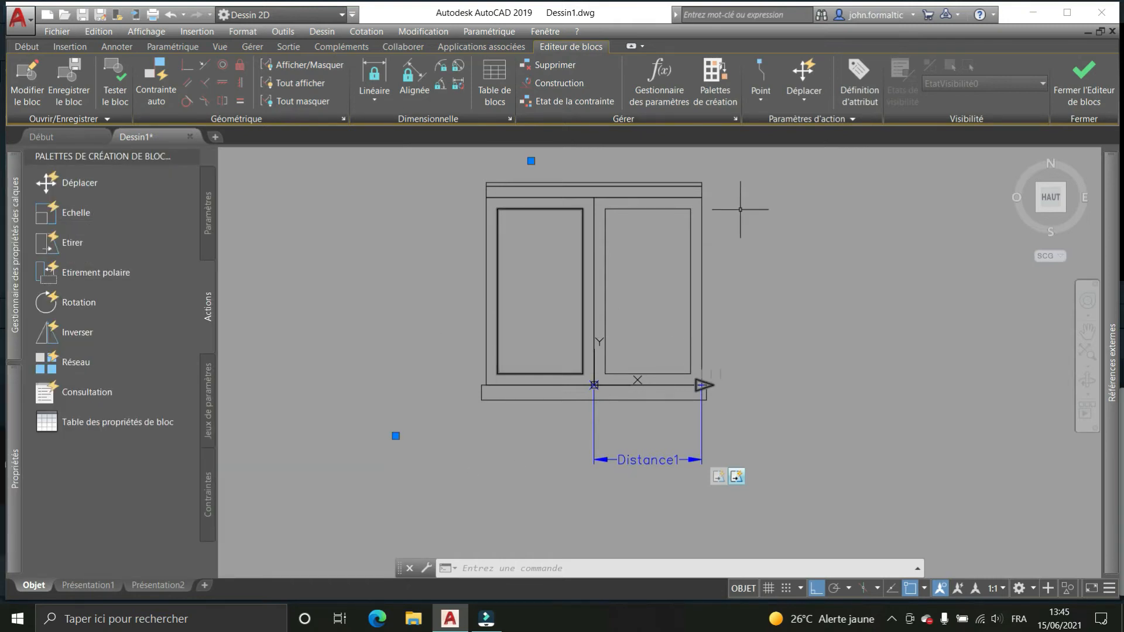
Test the block by stretching the window to its widest size and back to 0.575 with the width grip, and close the test window
click(115, 88)
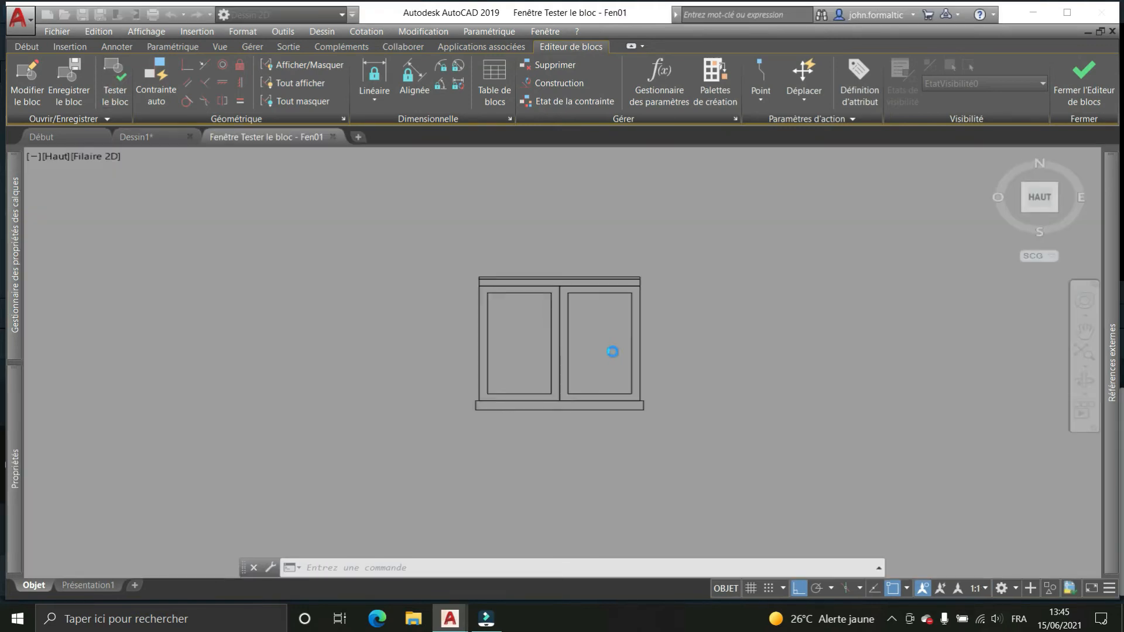
click(591, 355)
click(501, 410)
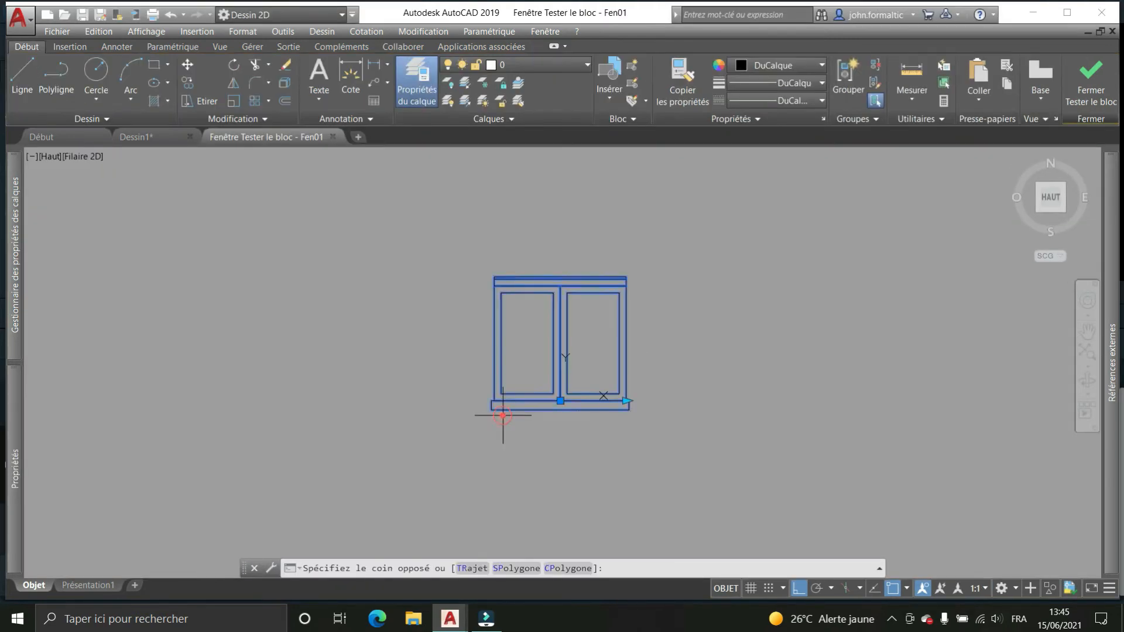
click(626, 401)
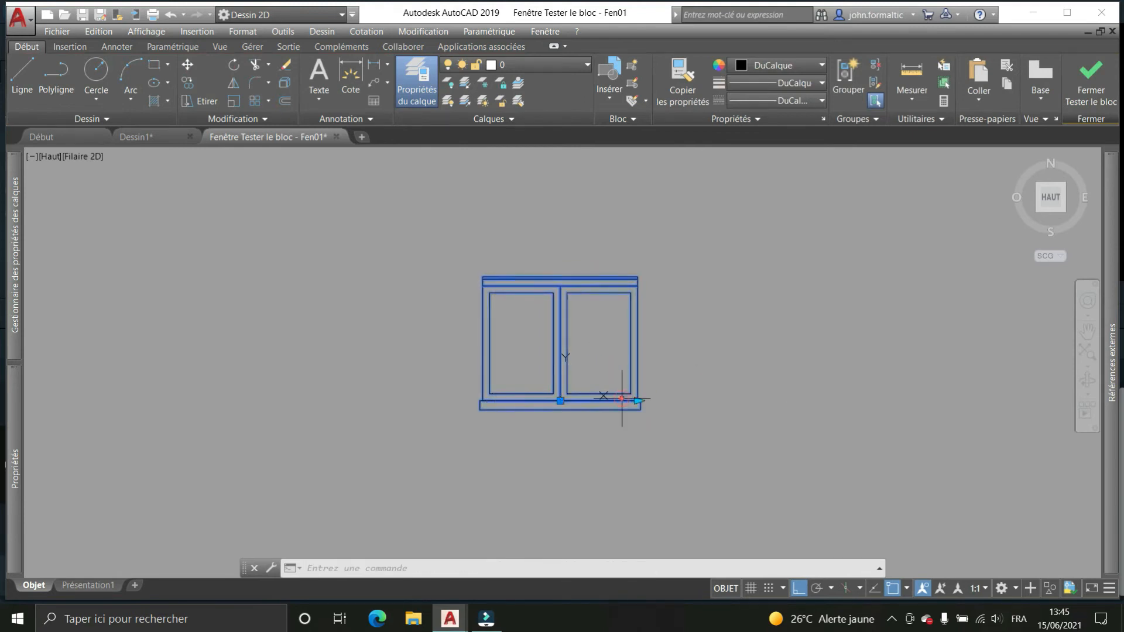
scroll(635, 403, up, 5)
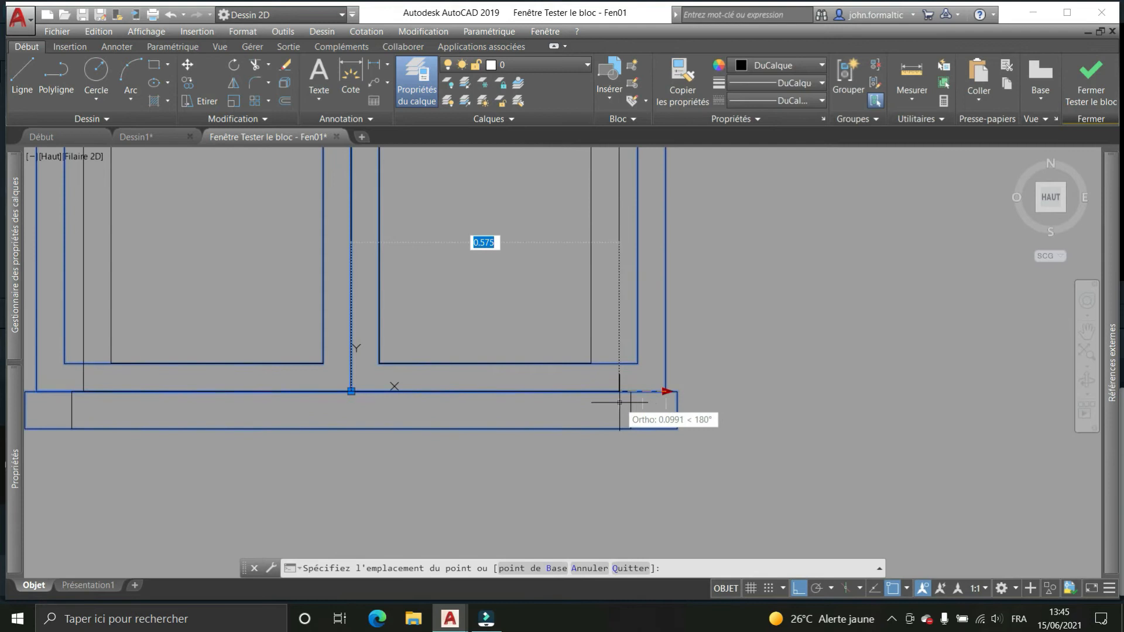
click(589, 385)
scroll(596, 382, down, 4)
scroll(562, 299, up, 2)
middle_drag(534, 287, 586, 304)
key(Escape)
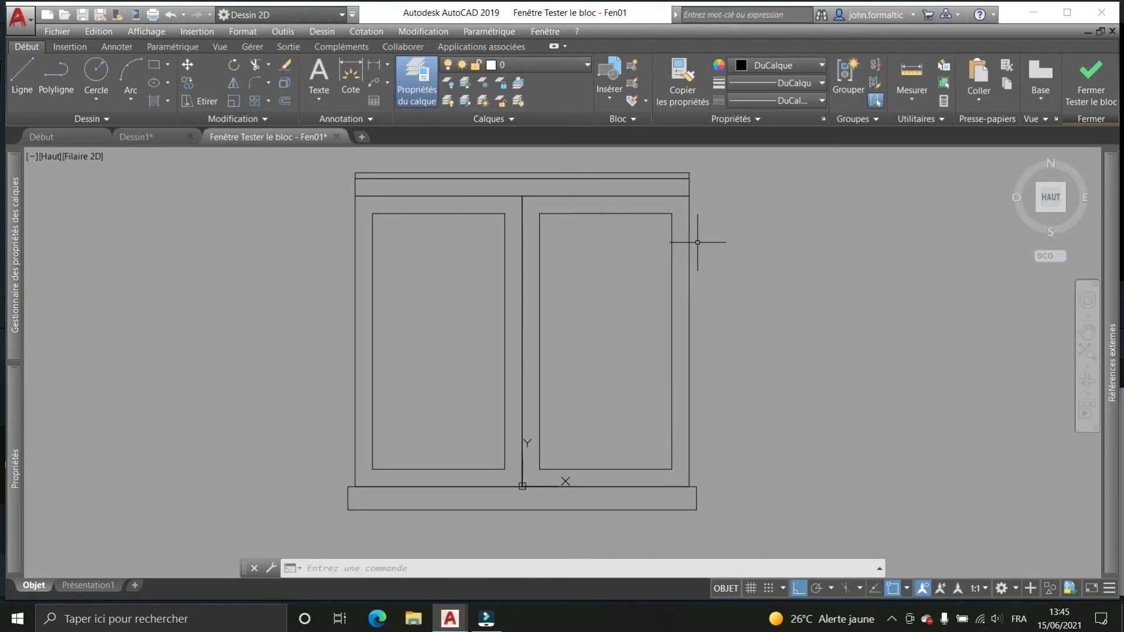
click(1090, 79)
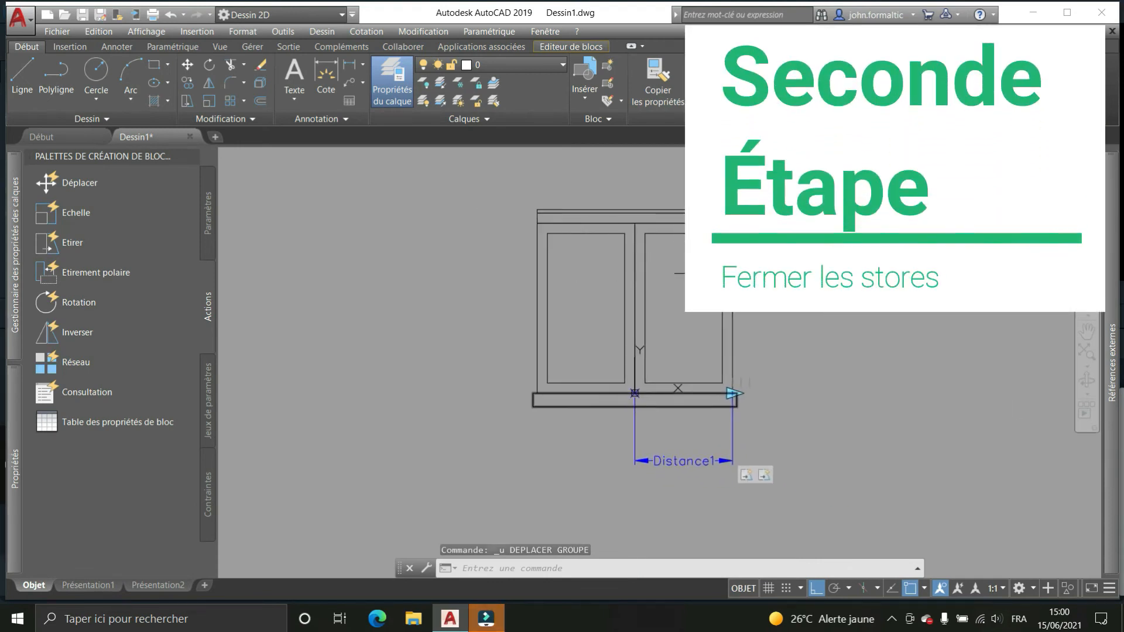
Move the shutter box rectangles above the window down so their top edge aligns with the top of the window frames
scroll(685, 404, up, 2)
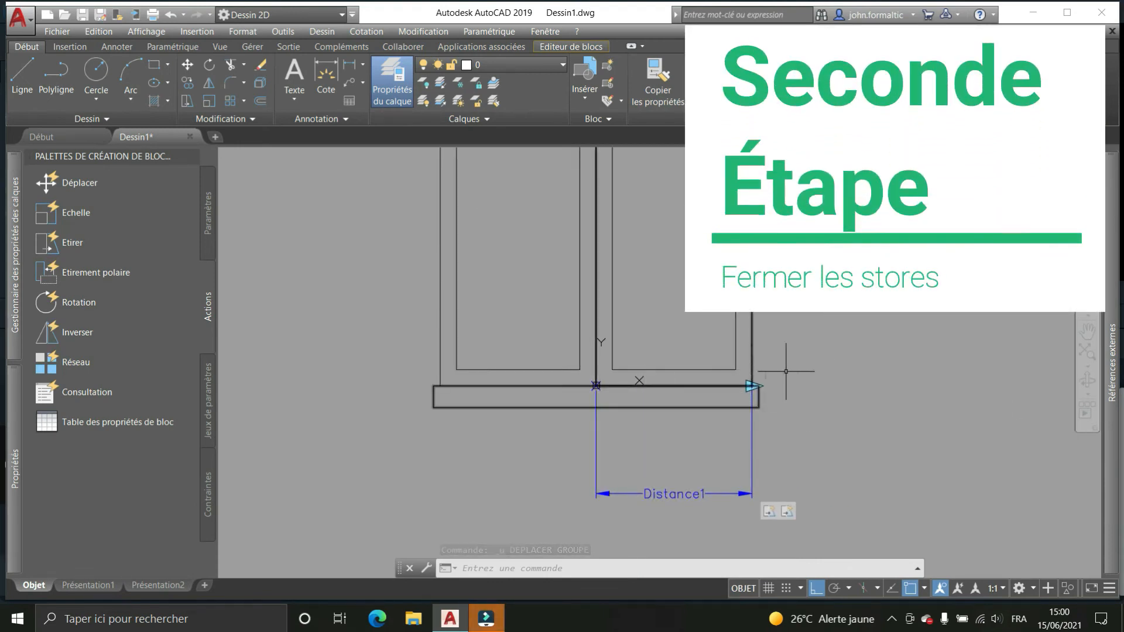
scroll(790, 367, down, 2)
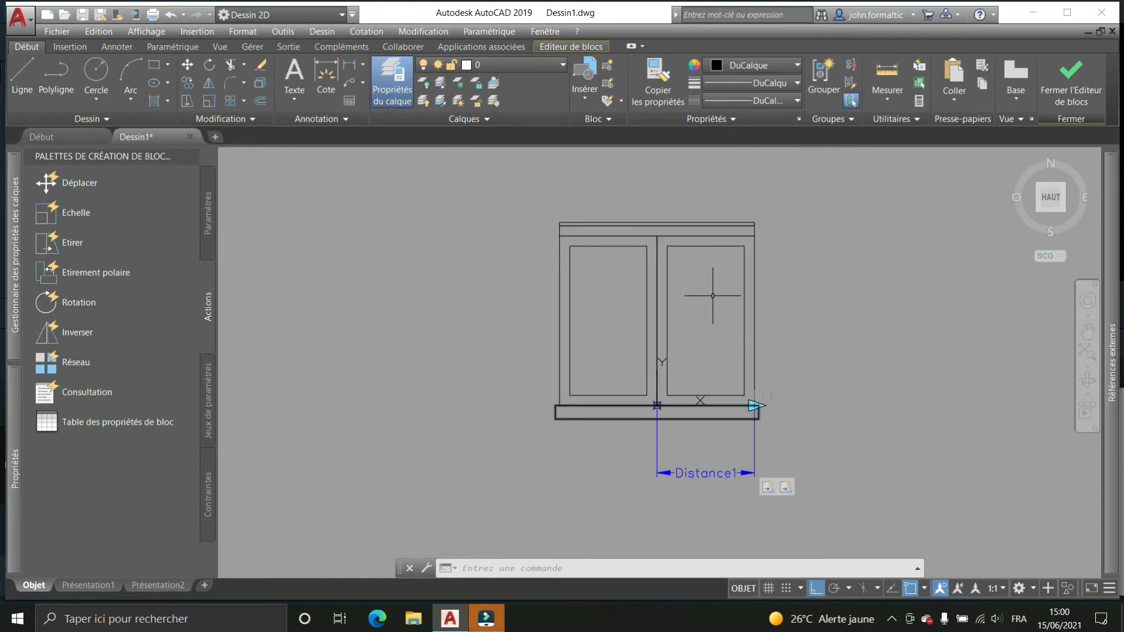
scroll(715, 295, up, 2)
click(510, 171)
click(464, 185)
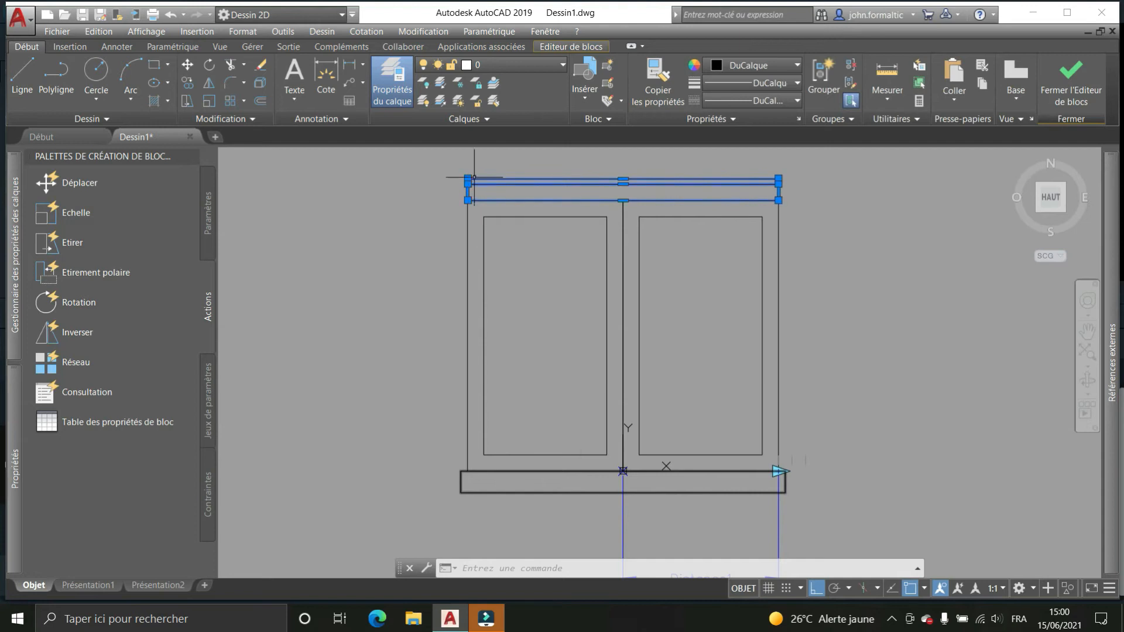
click(196, 69)
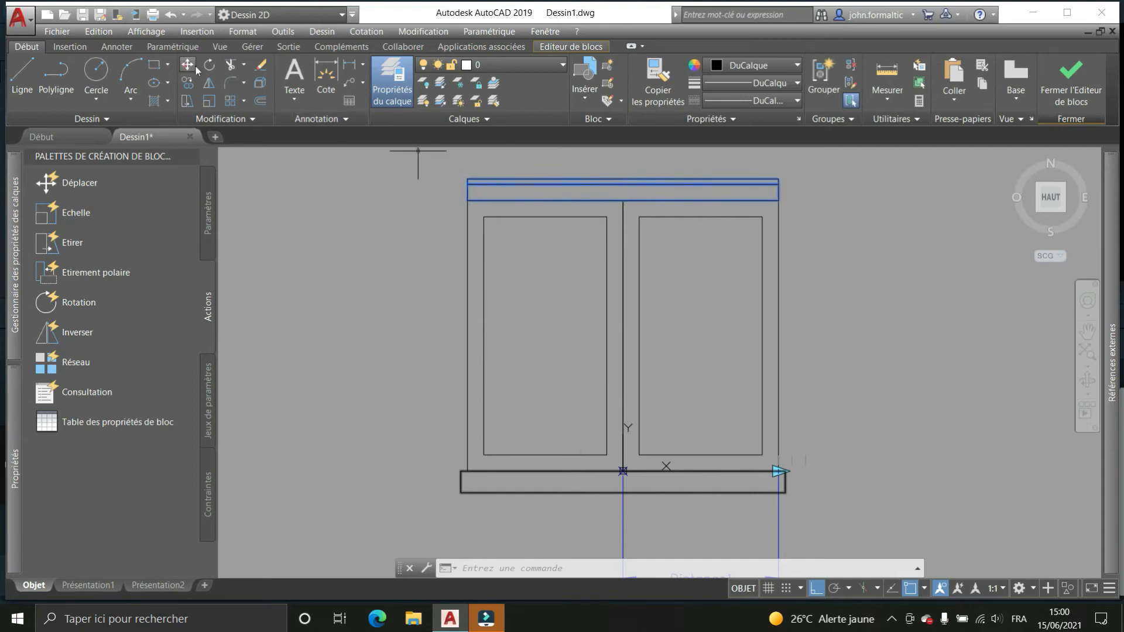
click(468, 180)
click(468, 200)
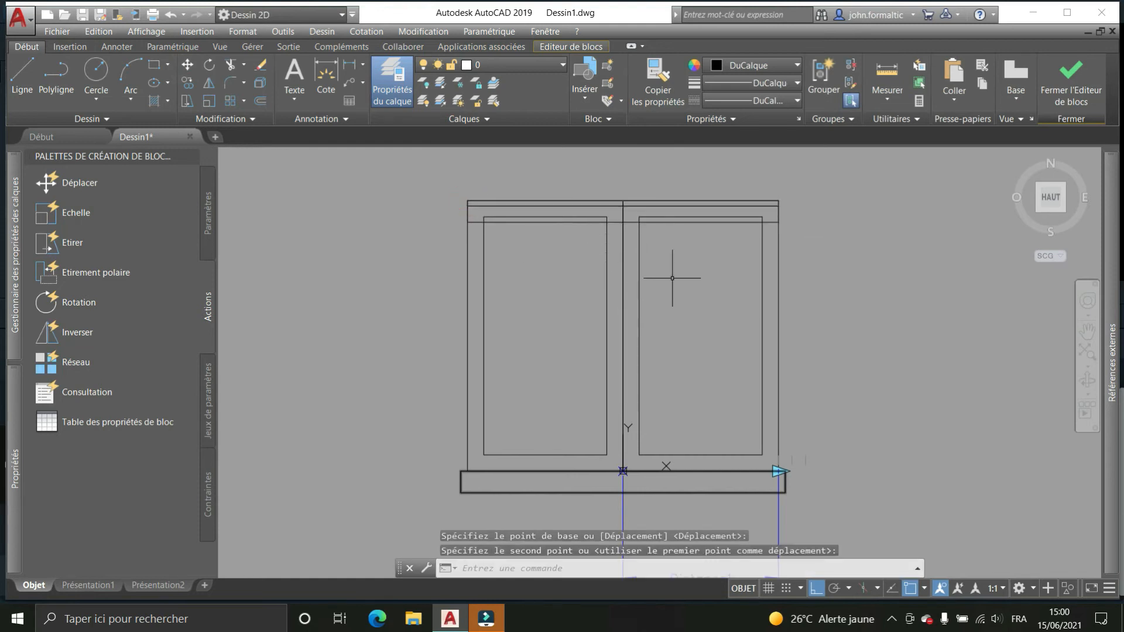
Stretch the top edges of the left sash's inner and outer outlines down to the lower edge of the shutter box
click(538, 290)
click(545, 216)
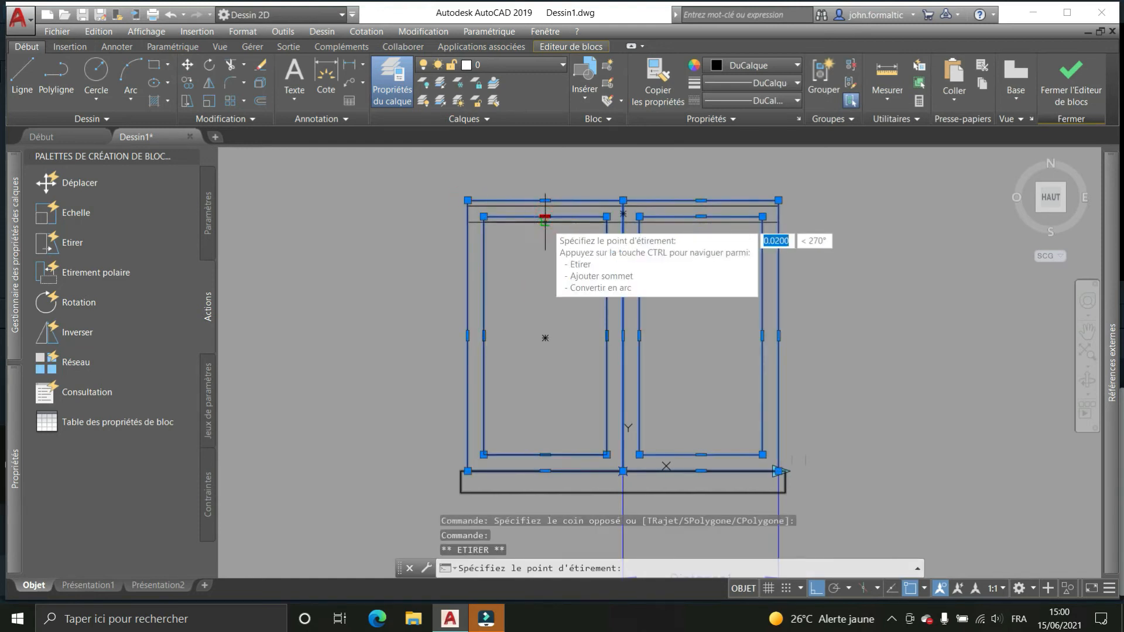
click(546, 222)
click(545, 201)
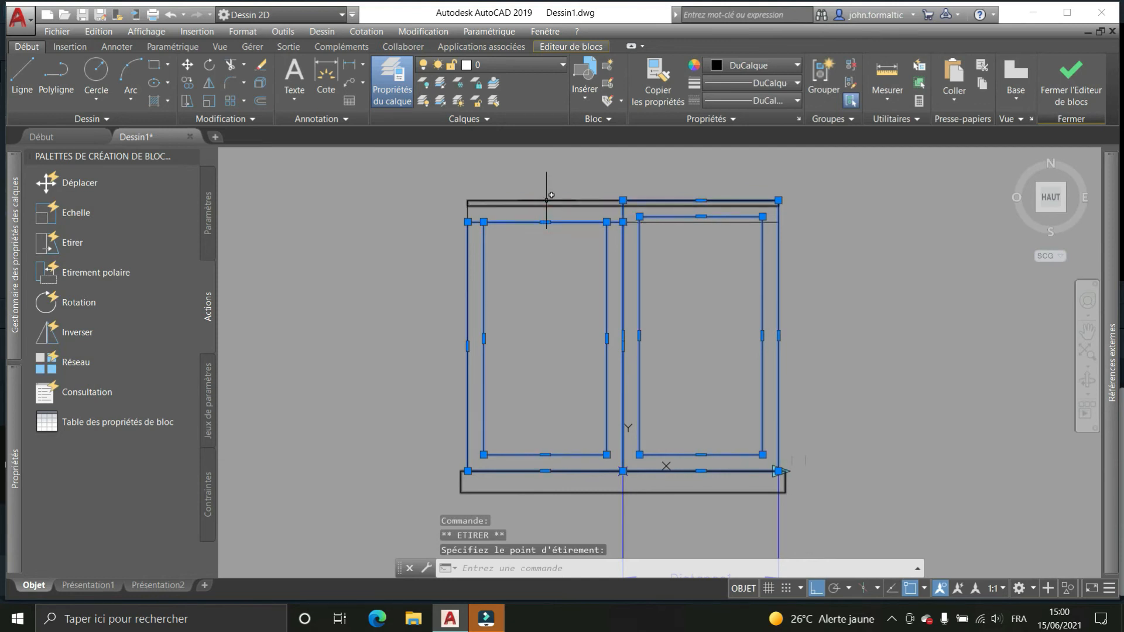
click(550, 204)
key(Escape)
Stretch the top edges of the right sash's inner and outer outlines down to the lower edge of the shutter box
click(515, 243)
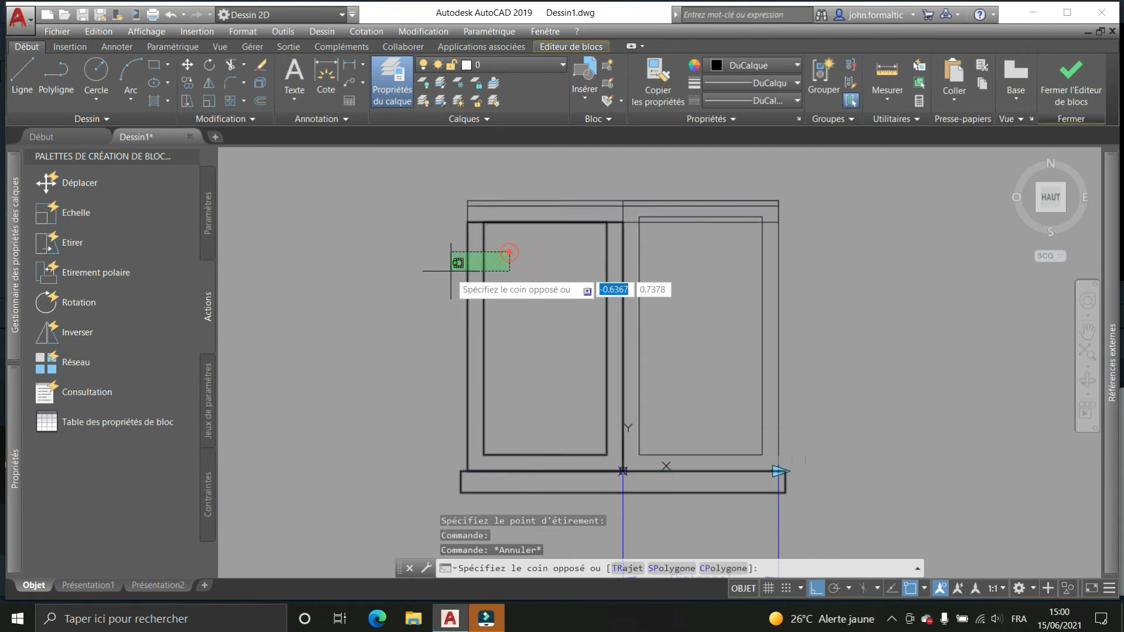
click(430, 280)
click(691, 240)
click(538, 211)
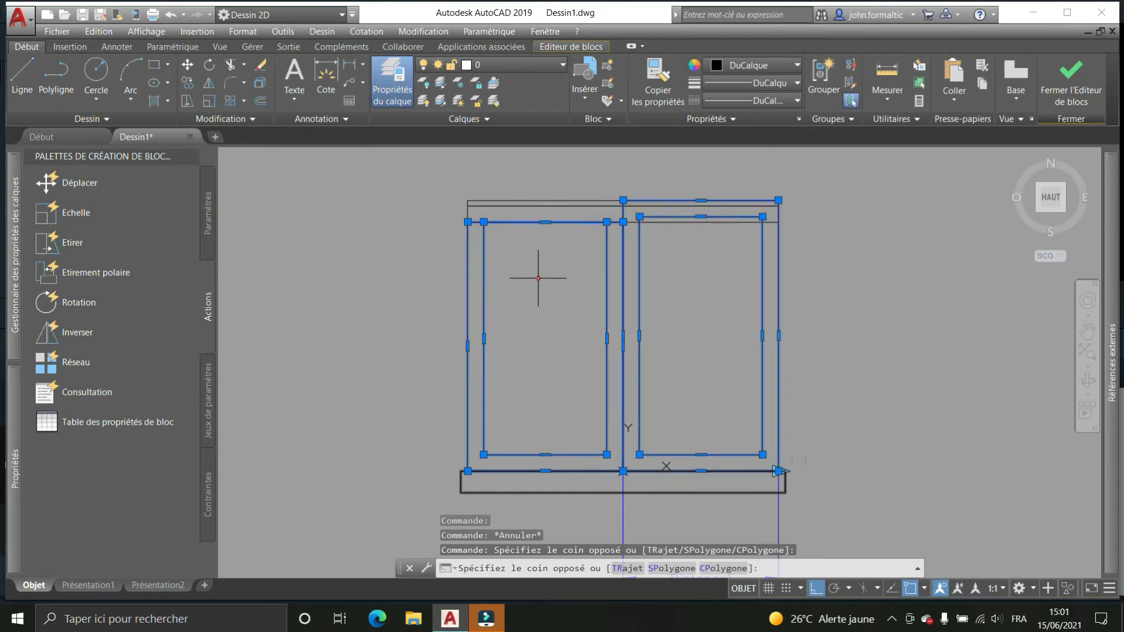
click(701, 217)
click(701, 222)
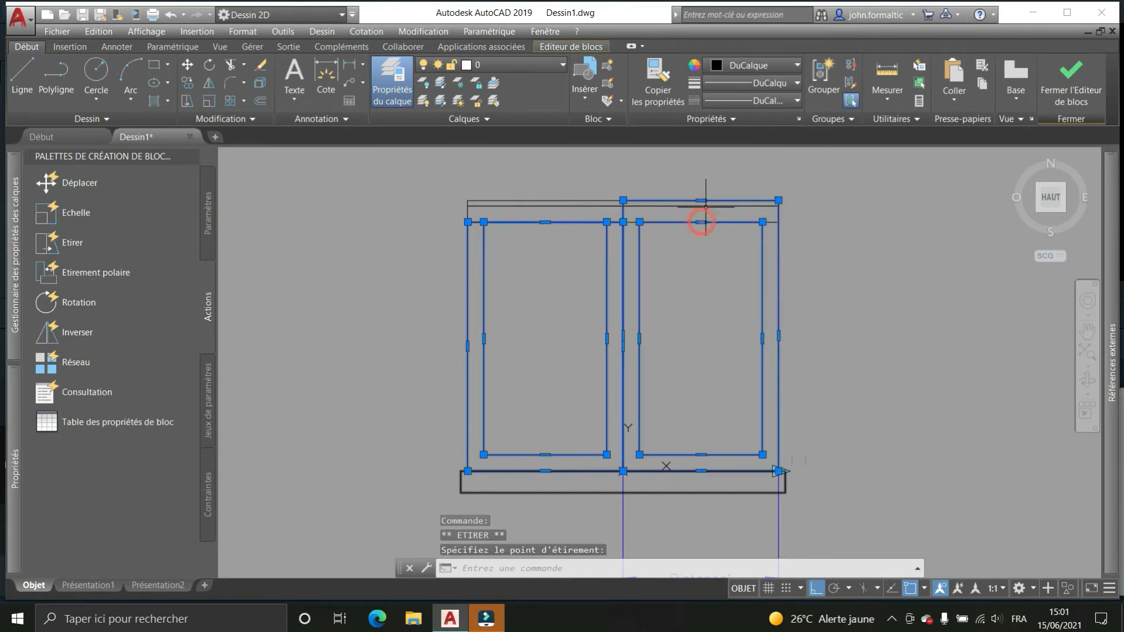
click(701, 200)
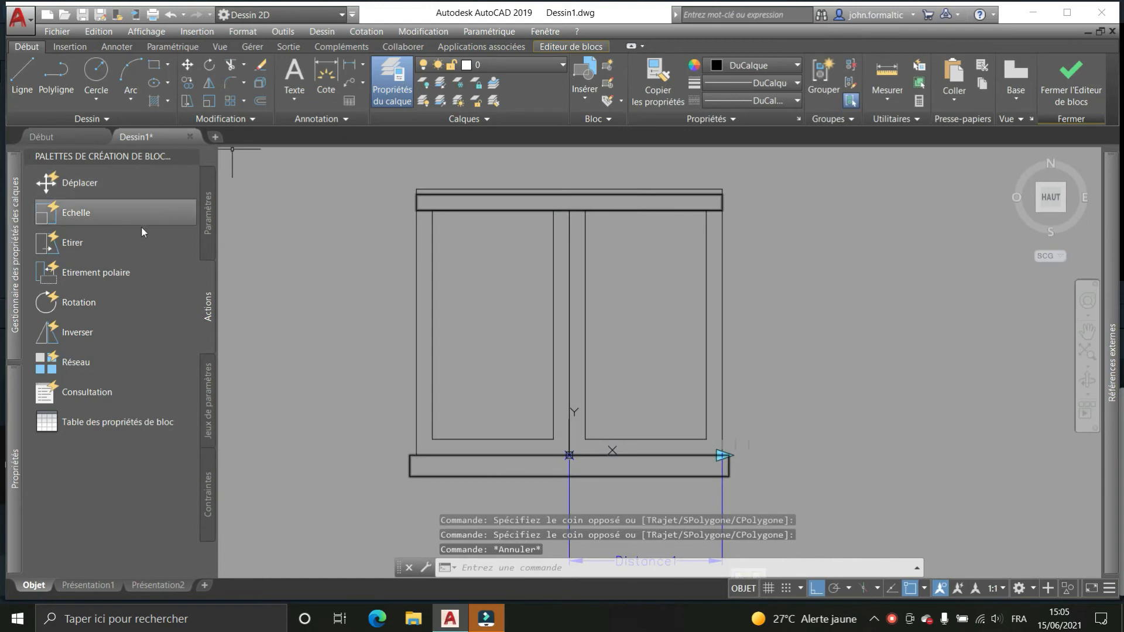
Add a vertical linear parameter of 0.02 downward from the shutter box's lower-left corner, with its label outside the window
click(207, 217)
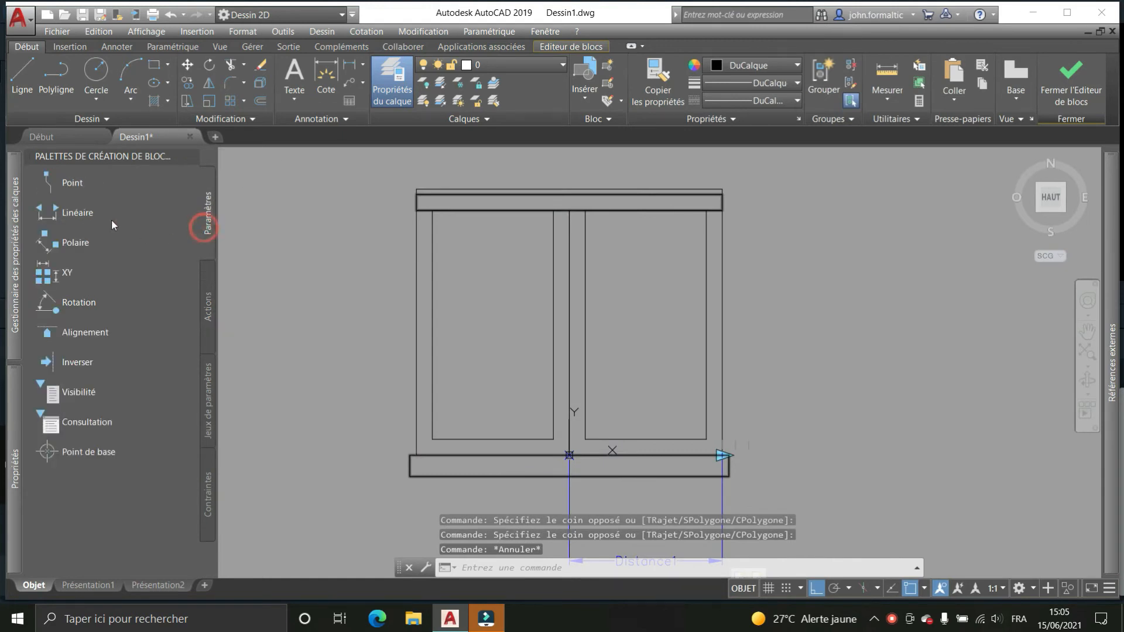
click(77, 214)
scroll(389, 190, up, 4)
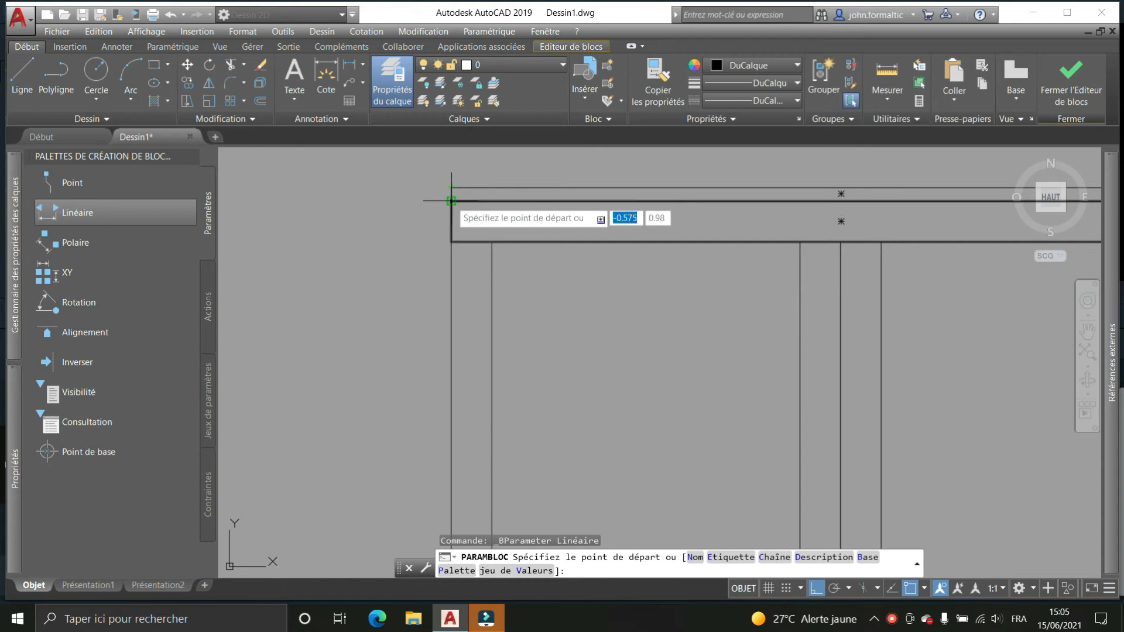
click(451, 240)
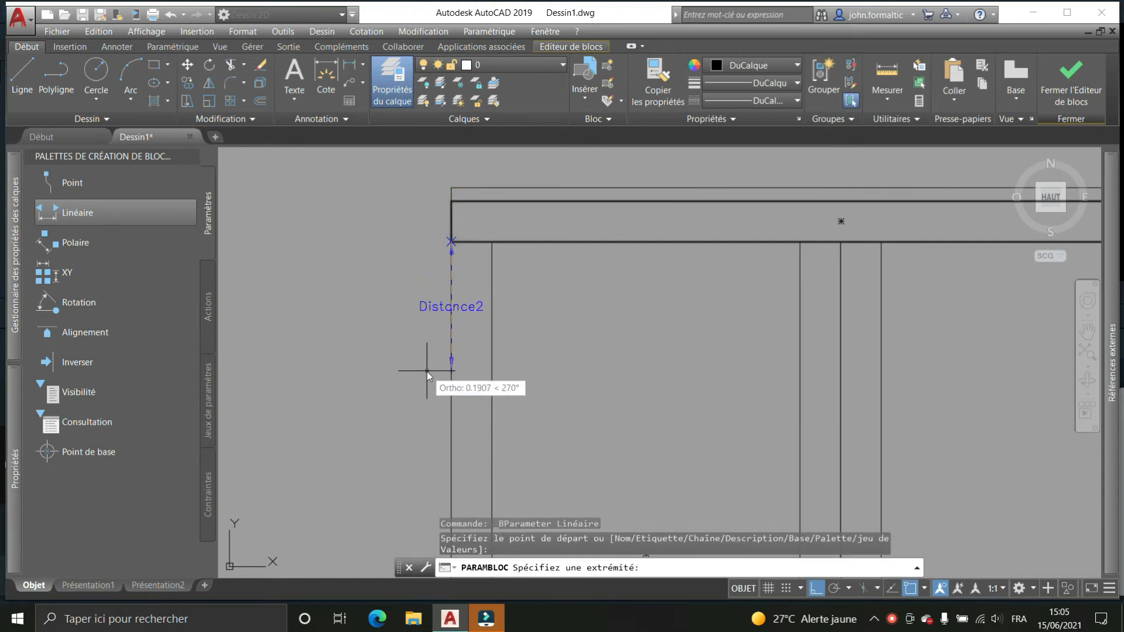
text(.02)
key(Return)
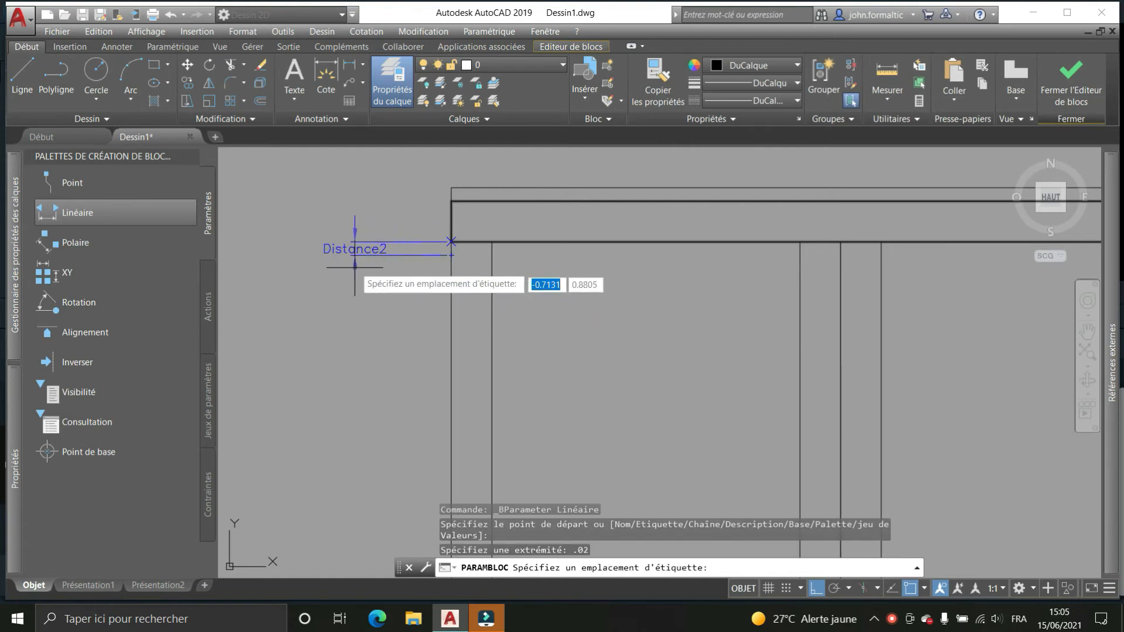
click(354, 266)
scroll(401, 225, down, 2)
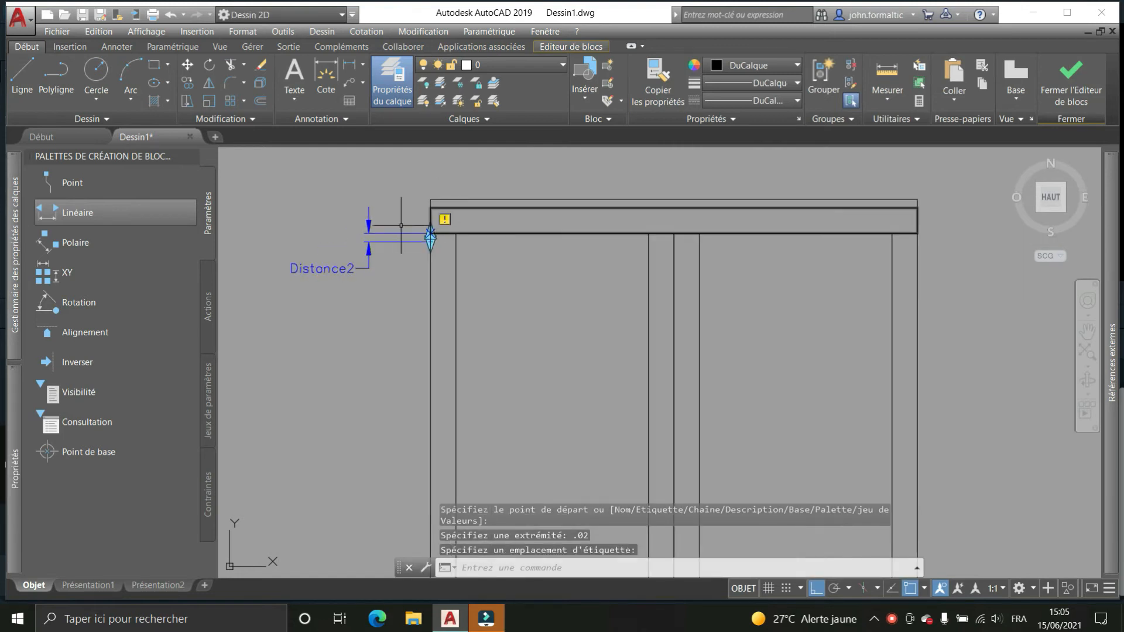
Set the number of grips of the new vertical linear parameter to 1
click(400, 236)
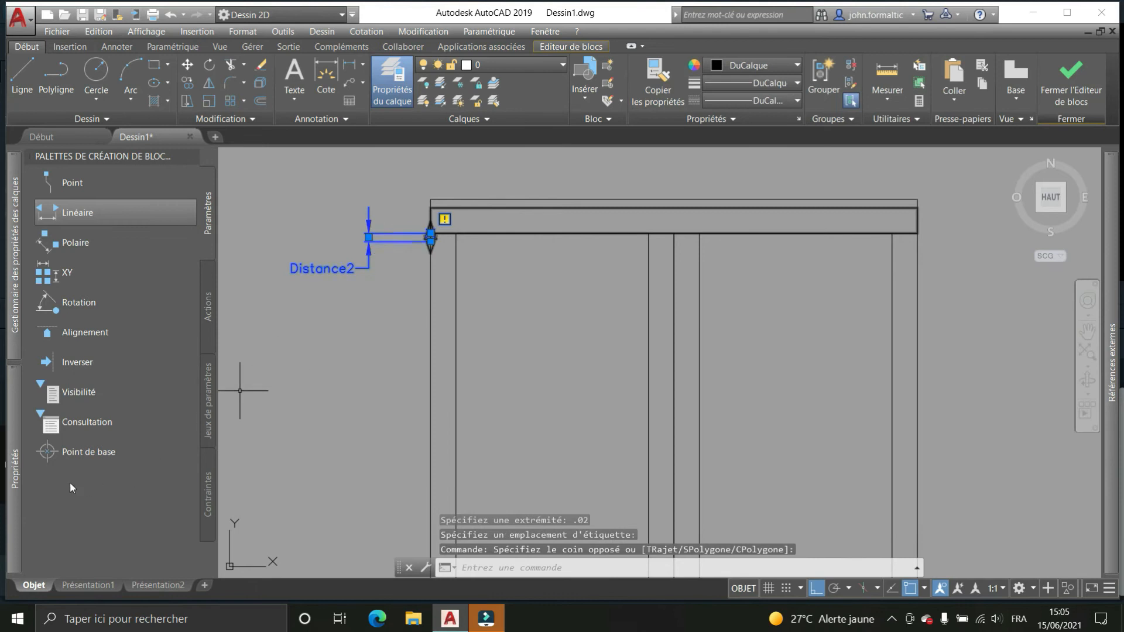
mouse_move(15, 471)
scroll(231, 537, down, 2)
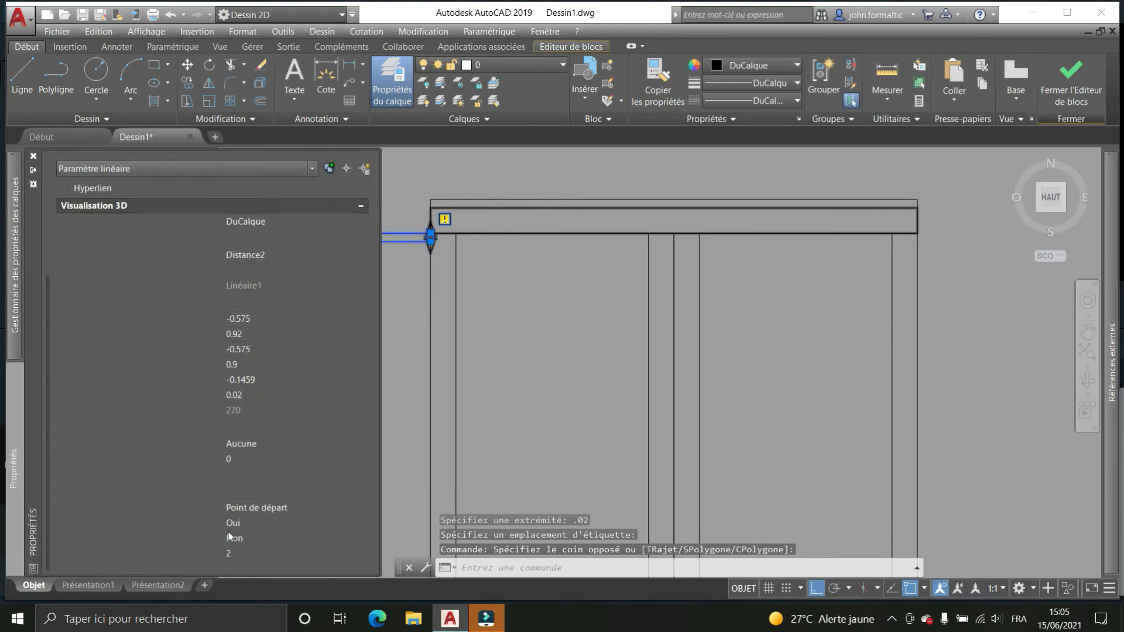
click(254, 549)
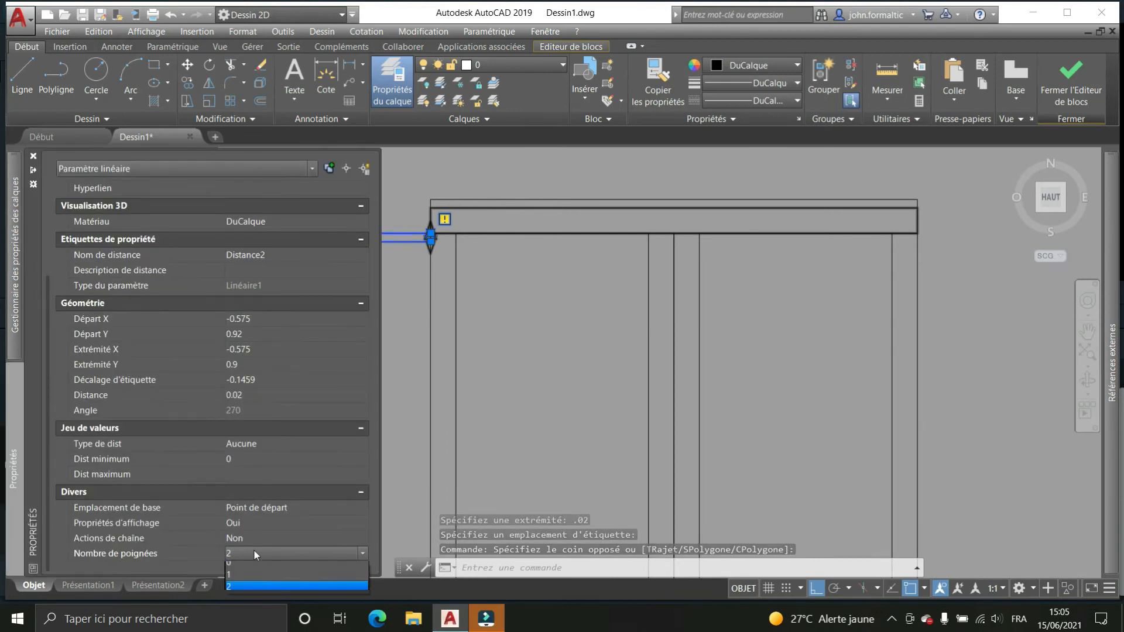
click(245, 580)
key(Escape)
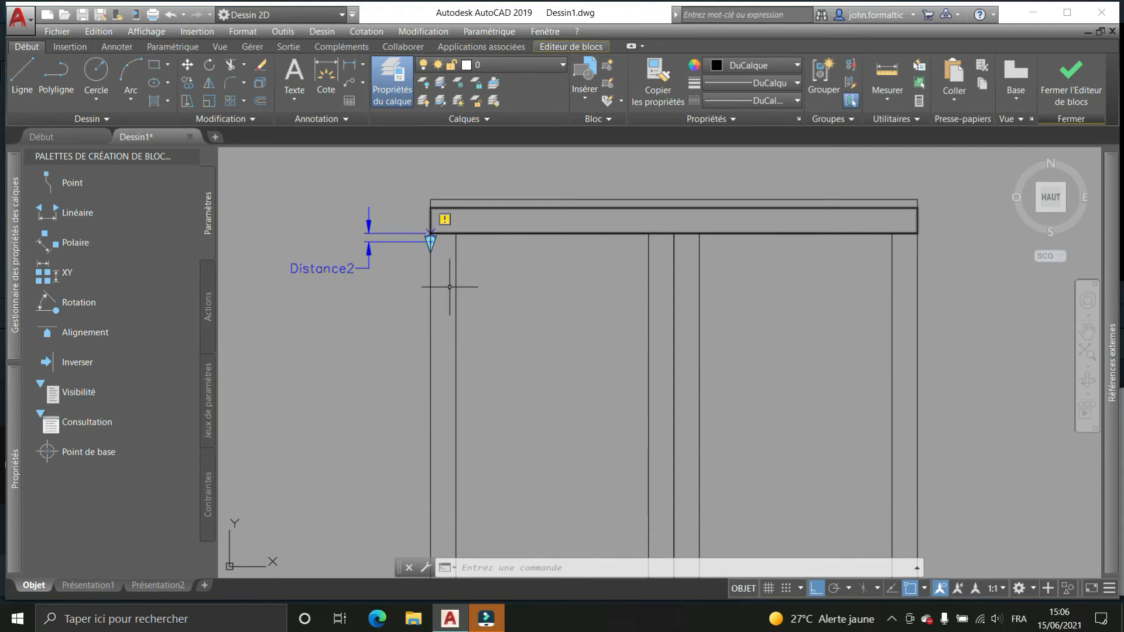
Move the vertical linear parameter up so its end point sits on the shutter box's lower-left corner
scroll(413, 243, up, 2)
click(352, 239)
click(351, 276)
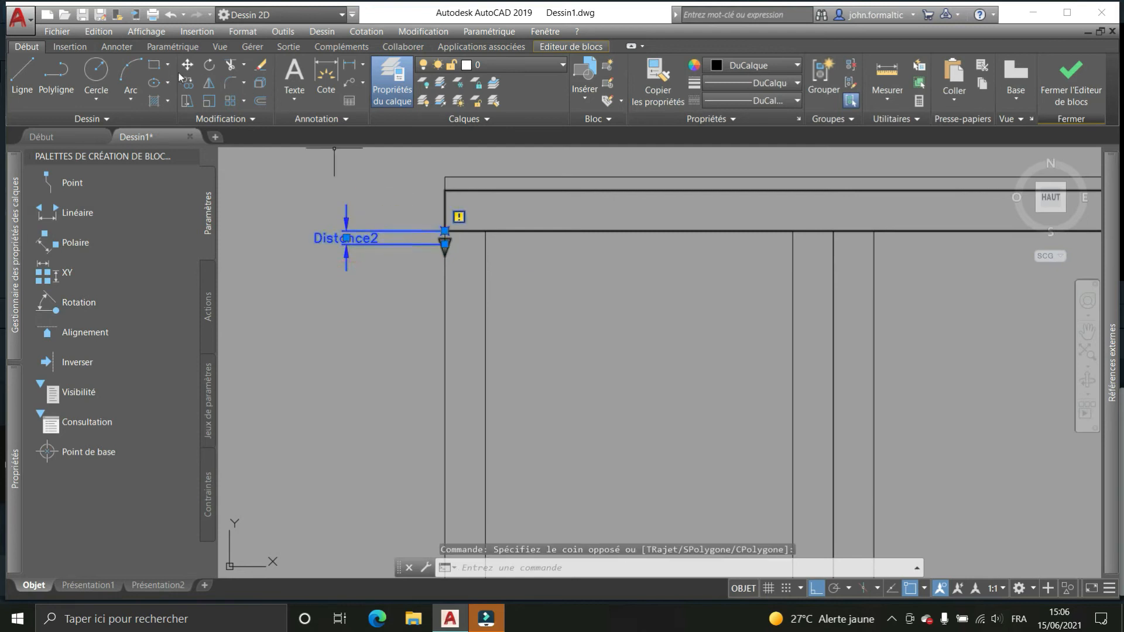
click(188, 65)
click(445, 231)
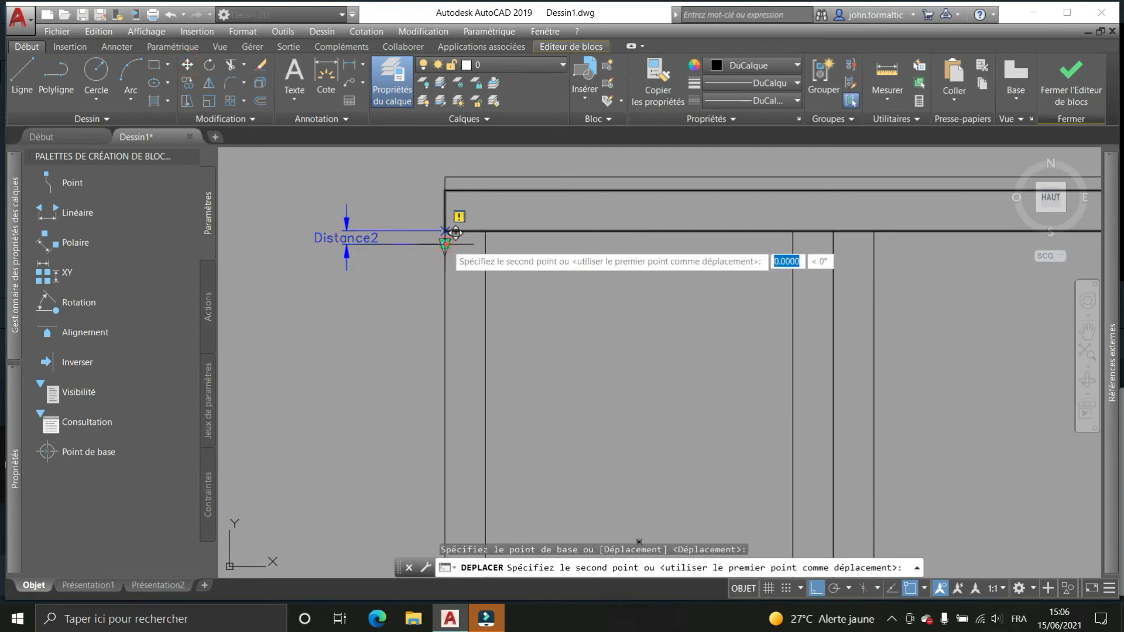
click(456, 219)
scroll(377, 272, down, 2)
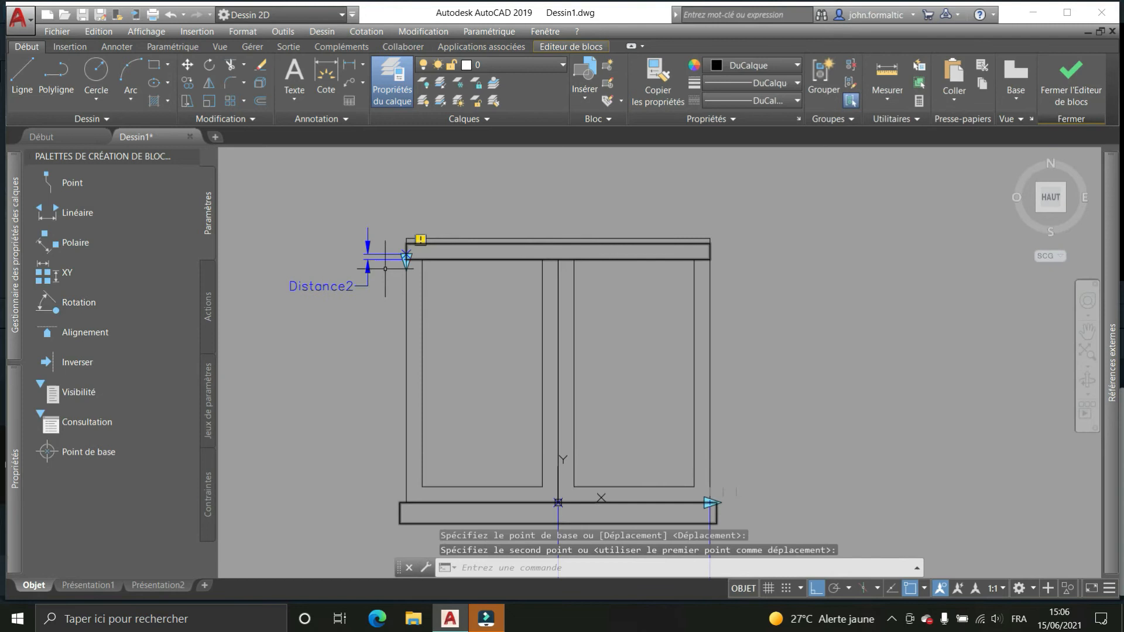
scroll(246, 237, up, 2)
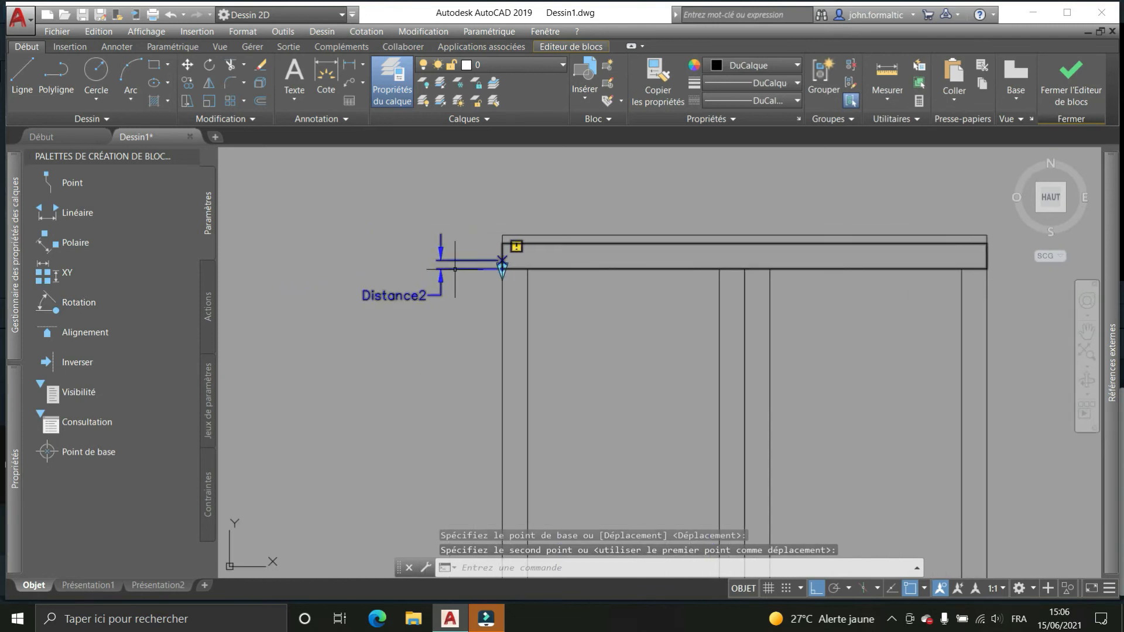
key(Escape)
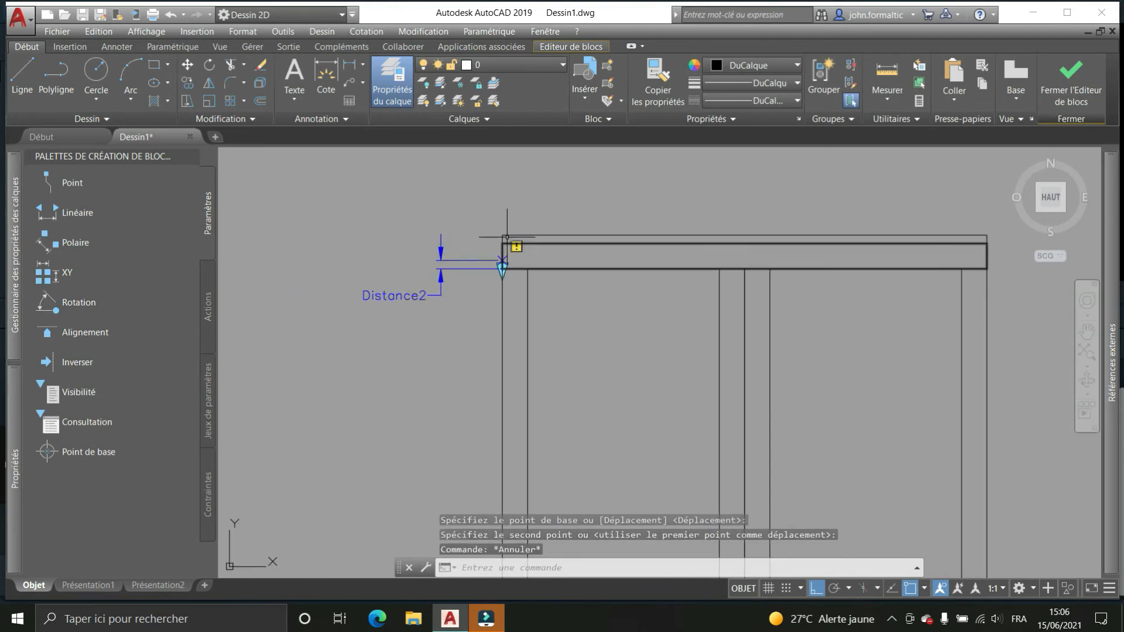
Examine the thin strip on top, the vertical parameter, the sash outlines and the shutter box by selecting each in turn
click(726, 234)
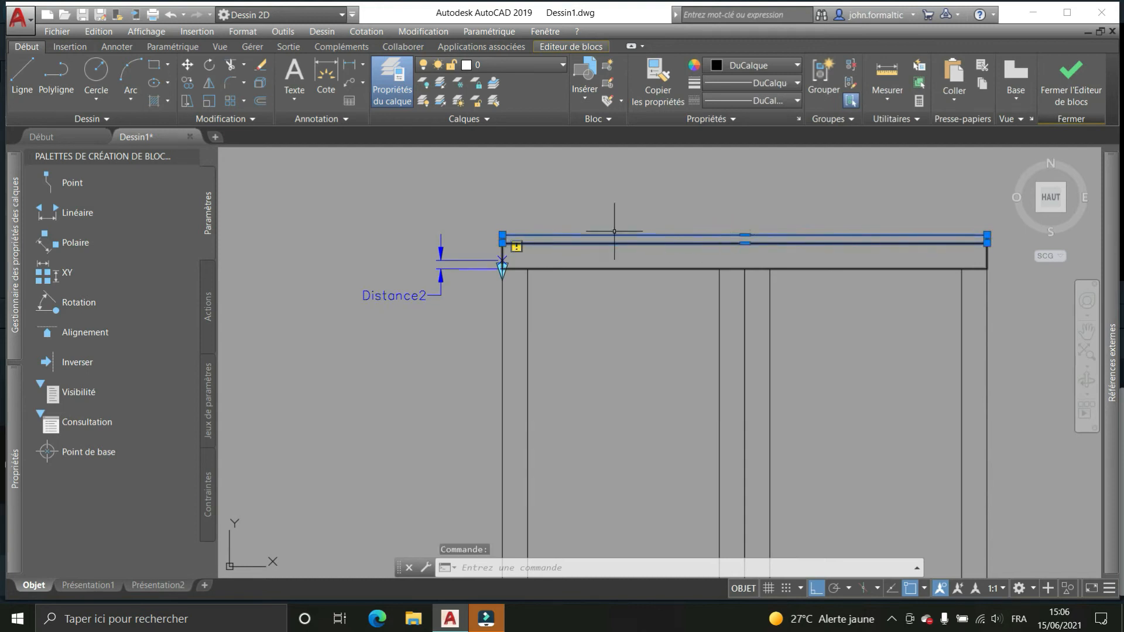
scroll(447, 303, down, 3)
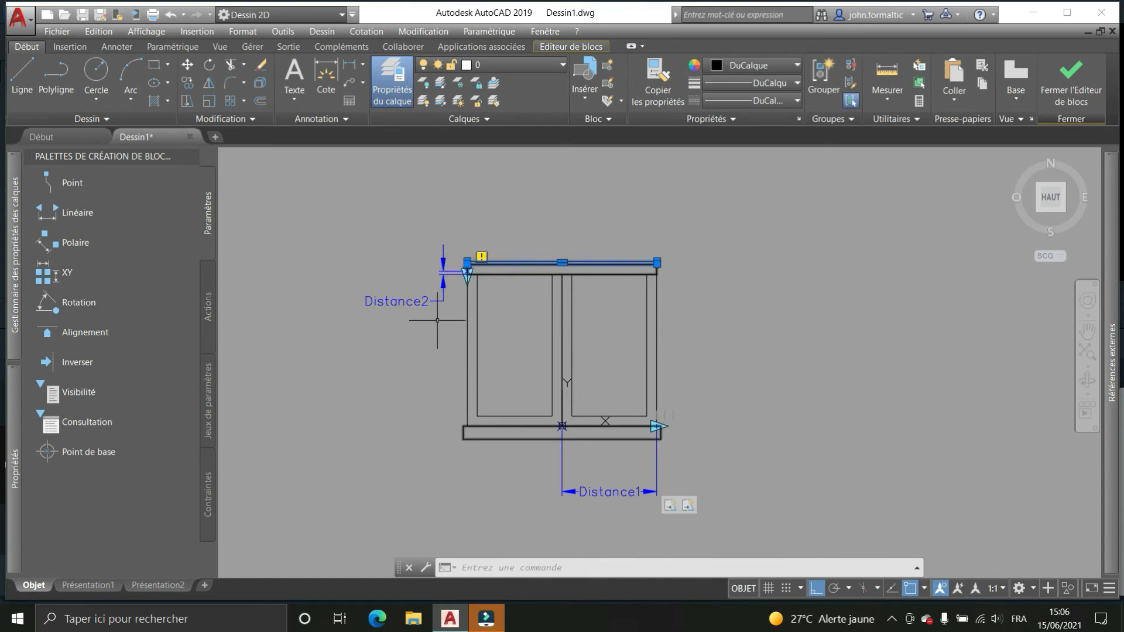
key(Escape)
scroll(439, 316, up, 3)
scroll(480, 289, down, 1)
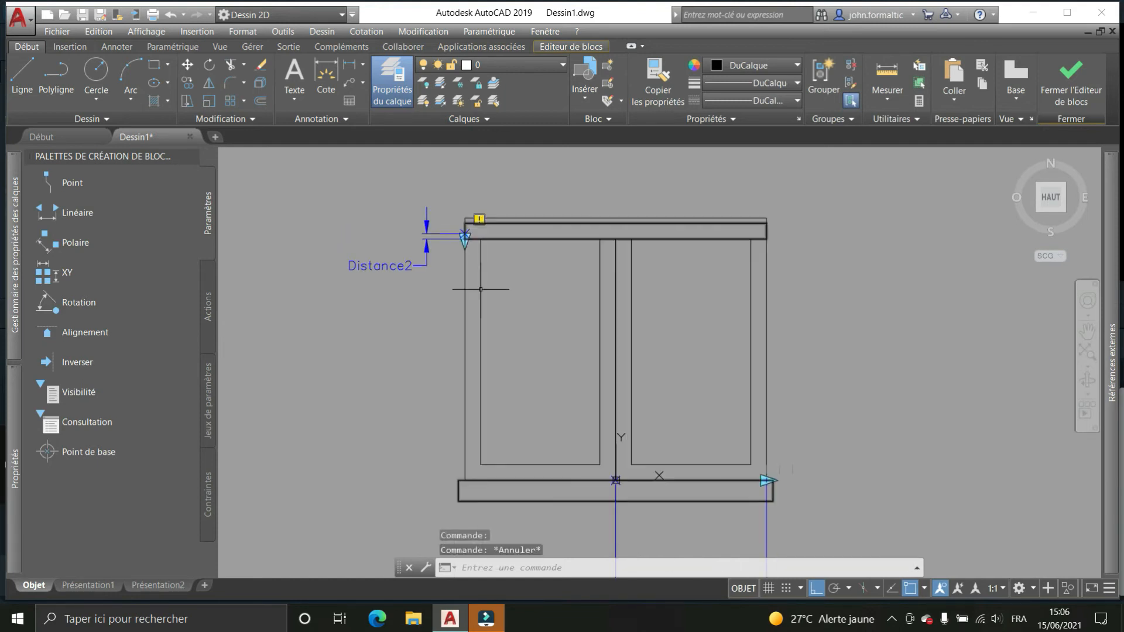
click(397, 266)
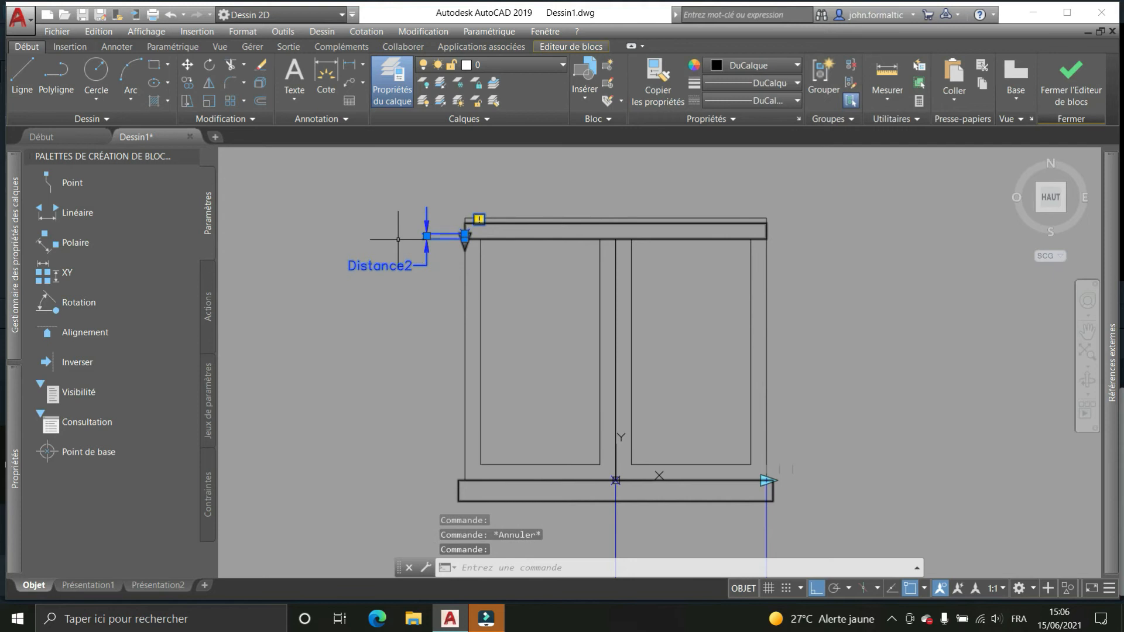
key(Escape)
click(703, 297)
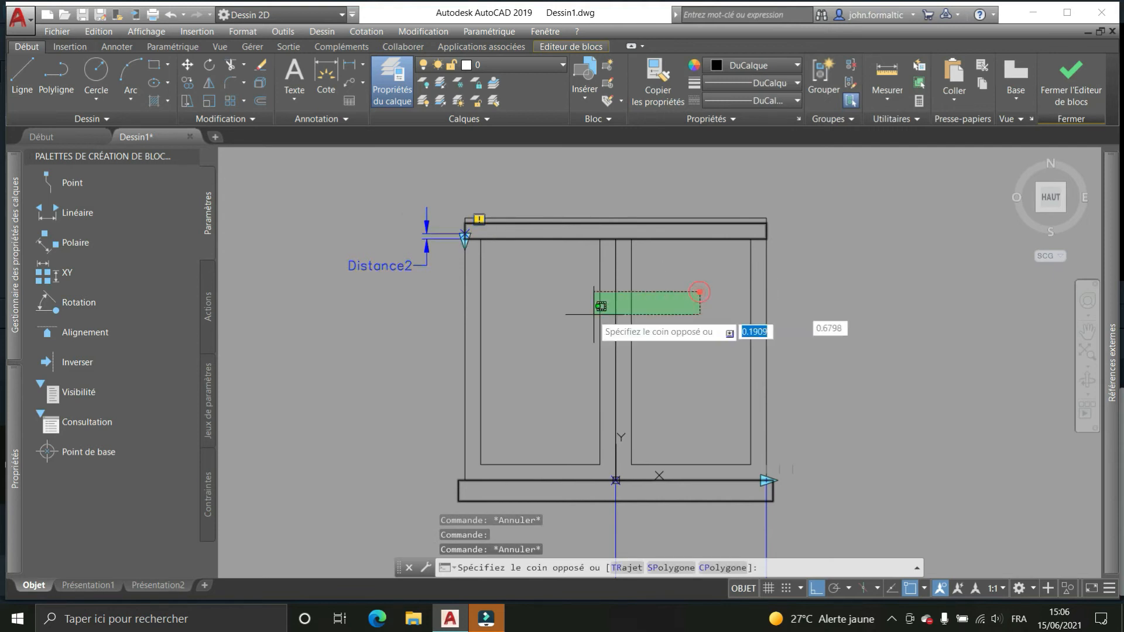
click(568, 314)
click(805, 206)
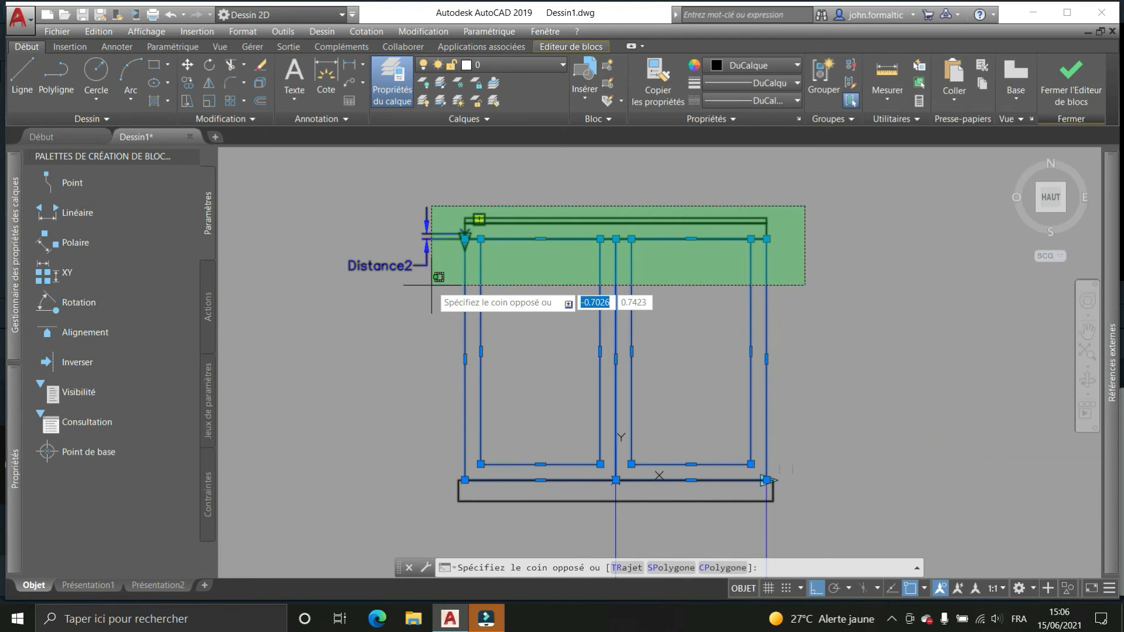
key(Escape)
key(Escape)
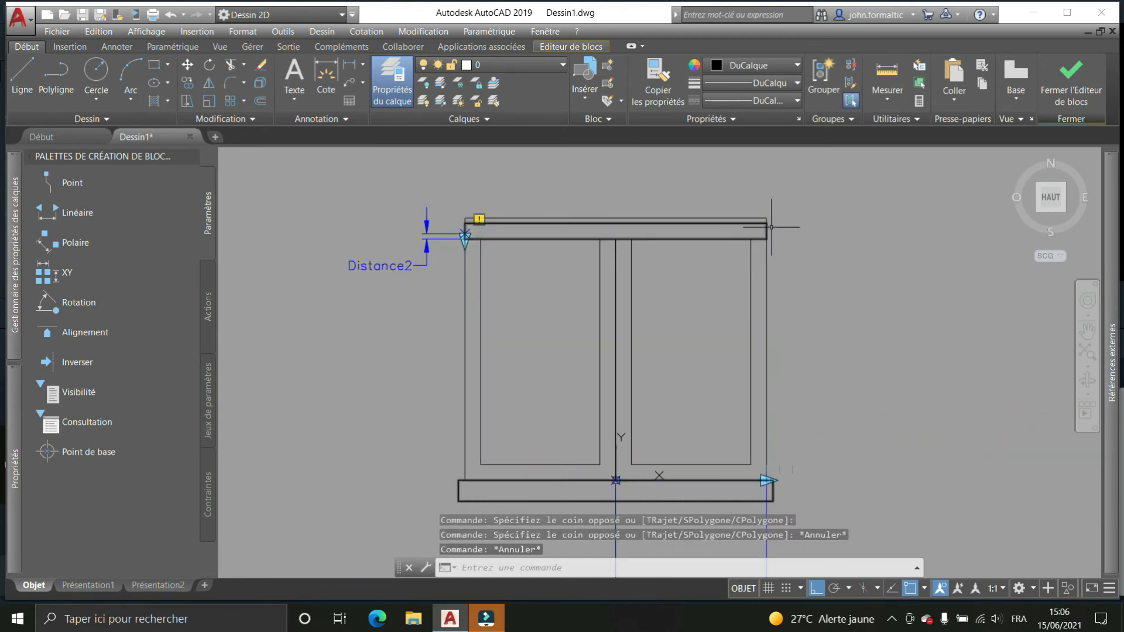
click(765, 229)
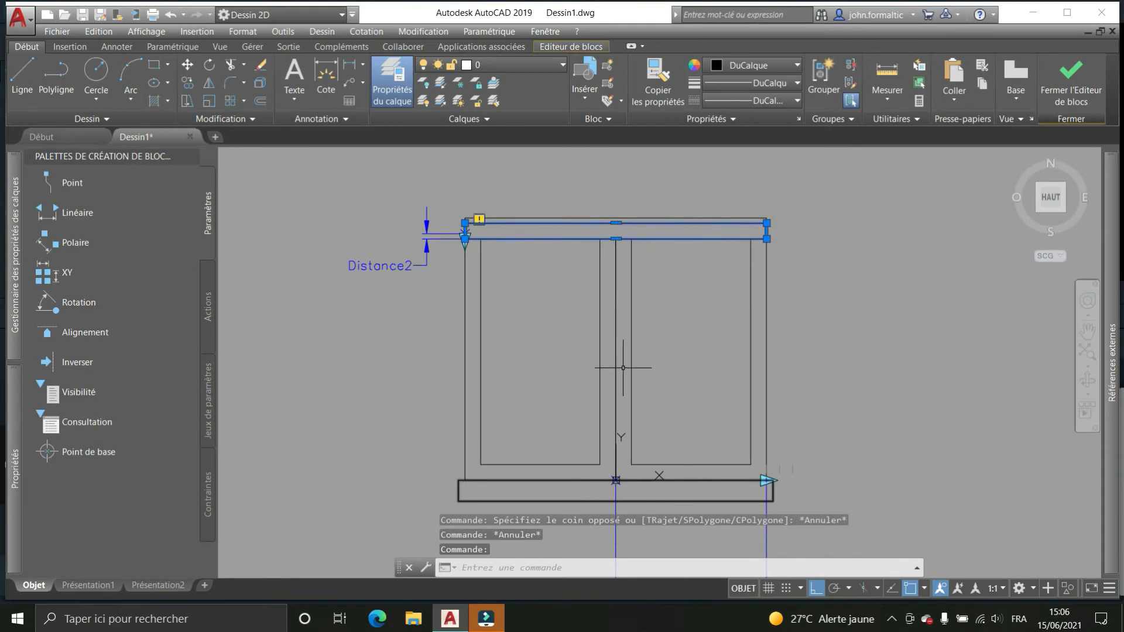
key(Escape)
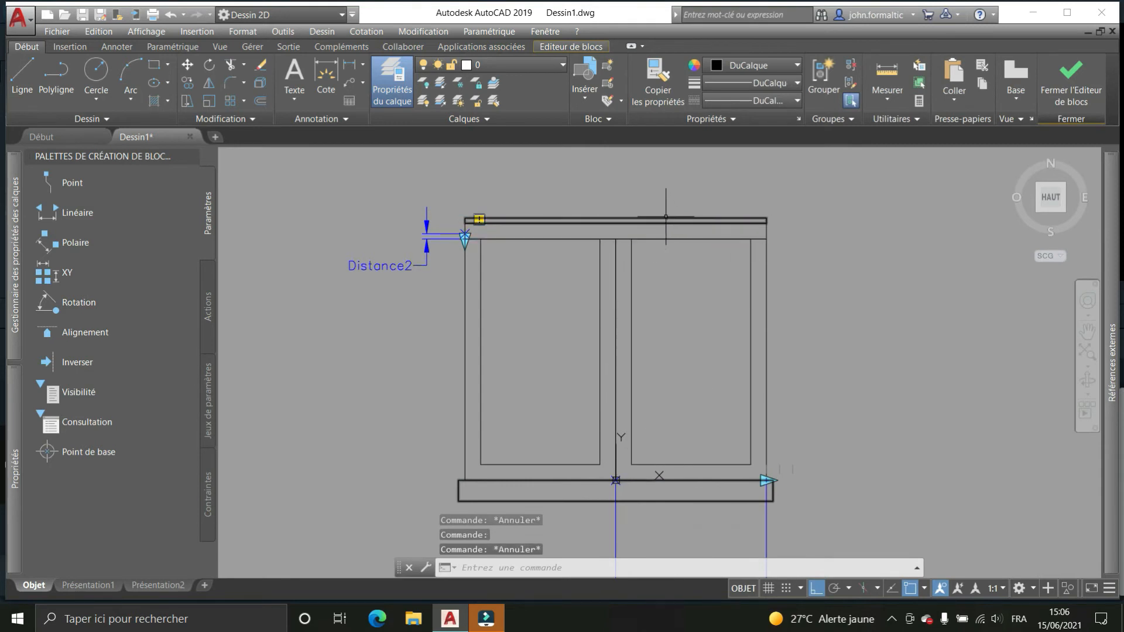
click(666, 217)
key(Escape)
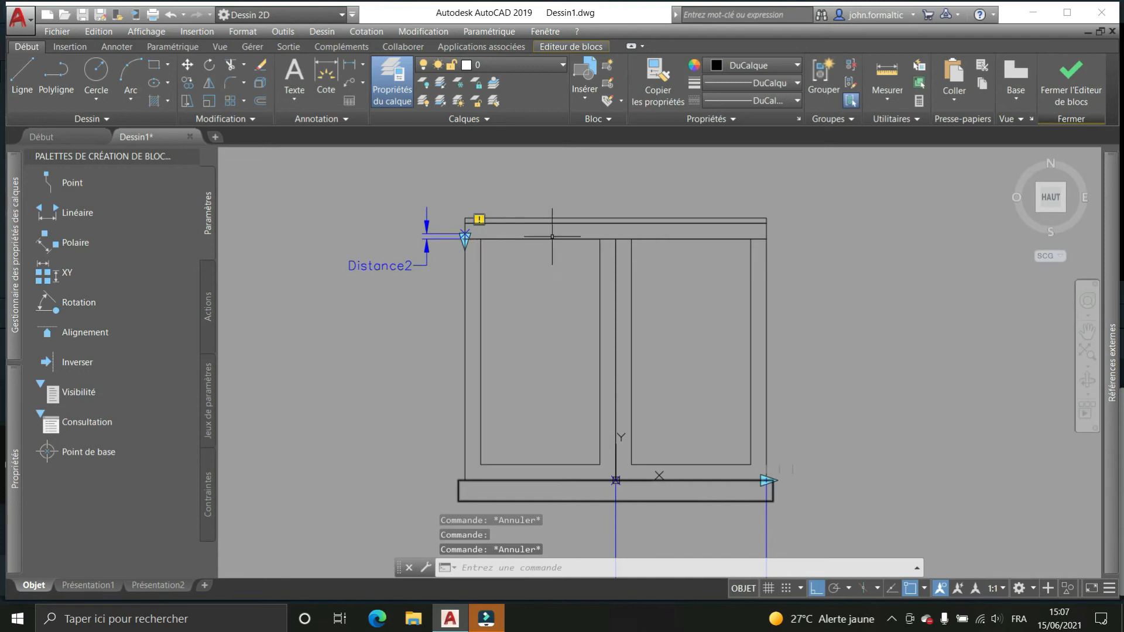
Try stretching the left sash outline's top edge down to the sill, and undo the stretch
click(513, 312)
click(463, 332)
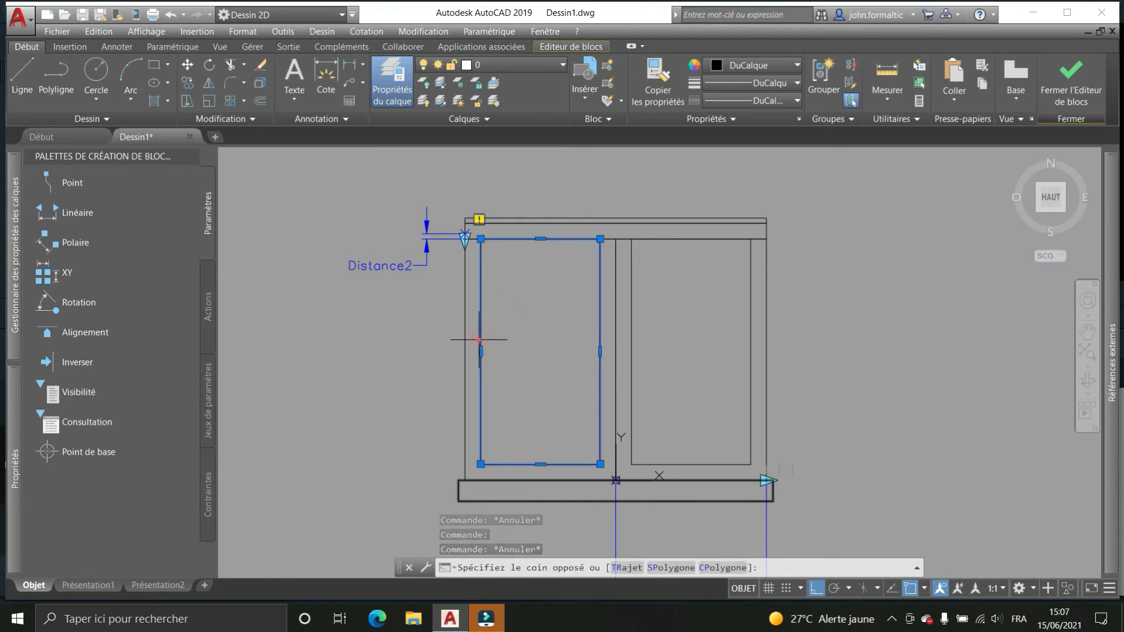
click(541, 239)
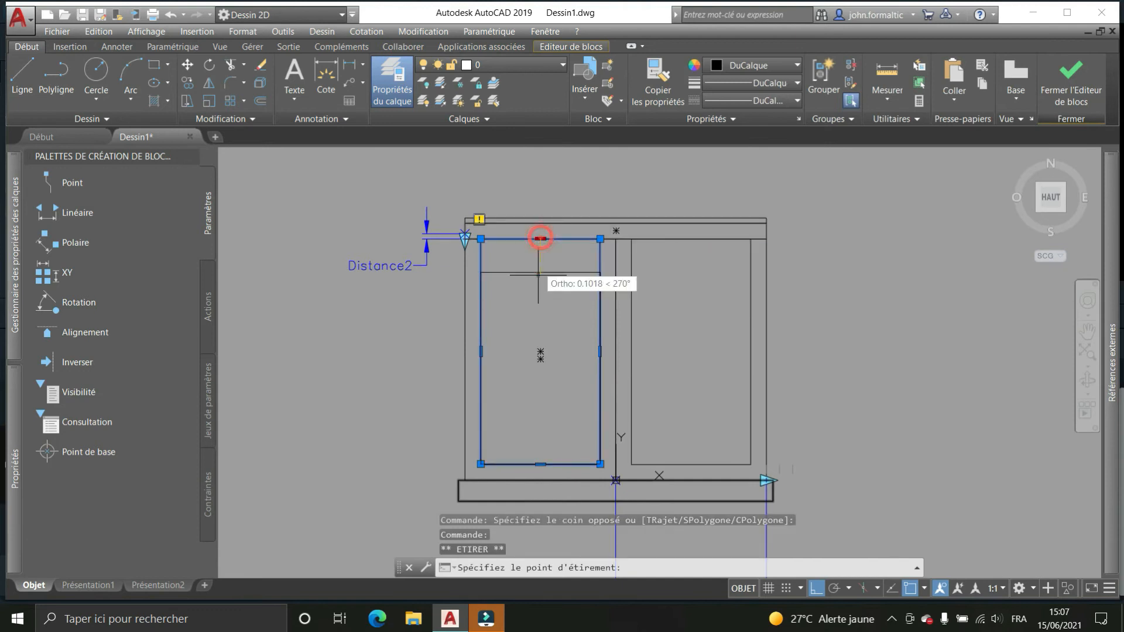
click(540, 479)
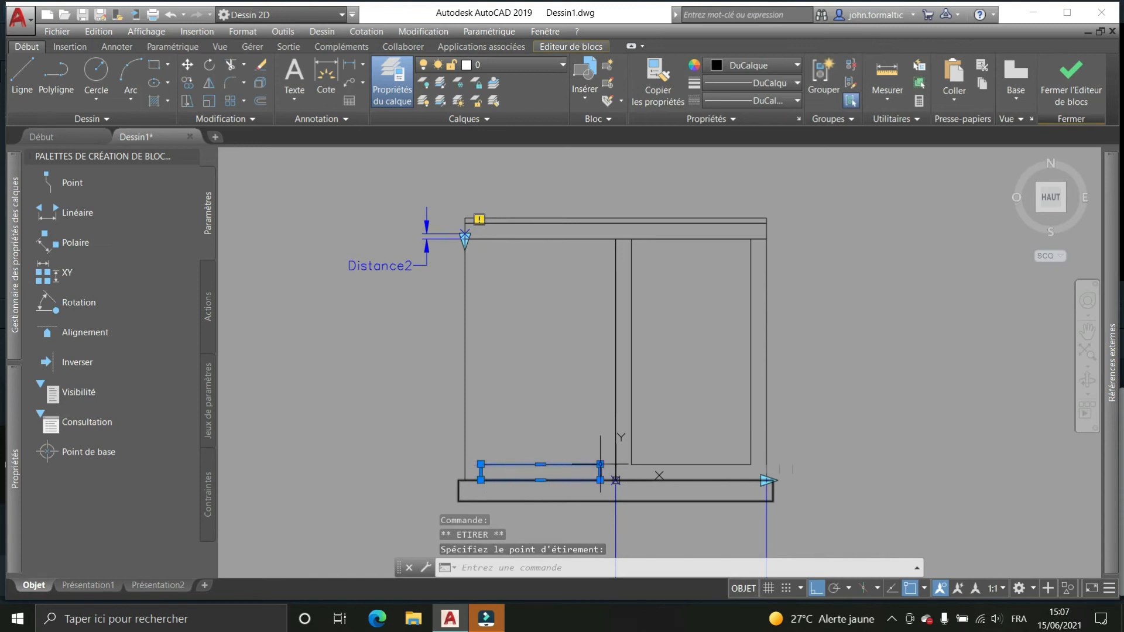
key(ctrl+z)
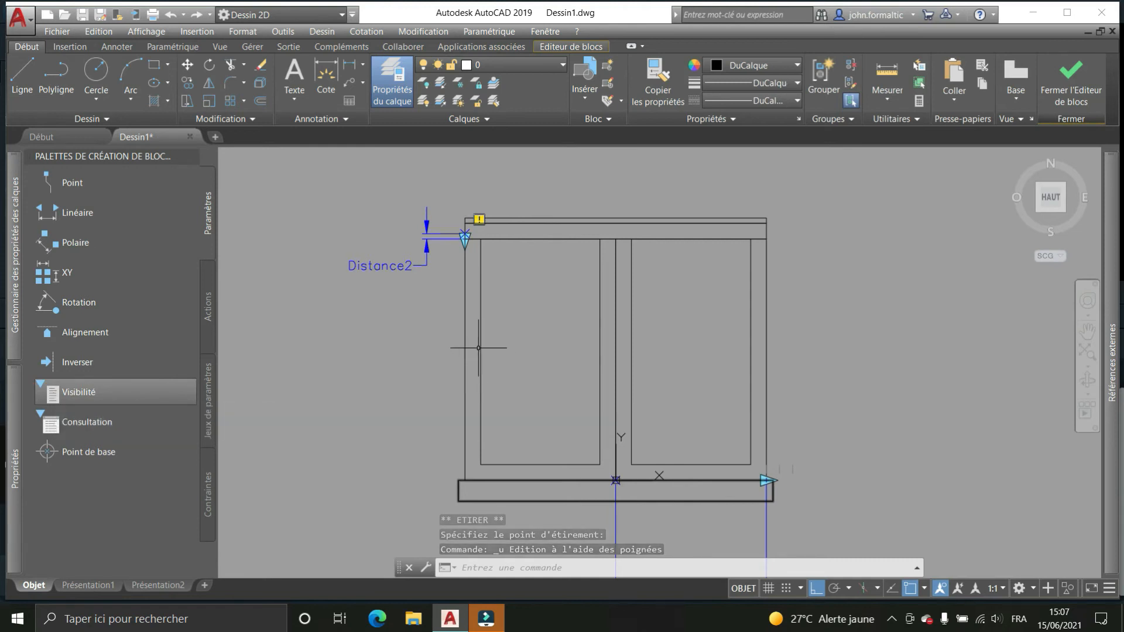
key(Escape)
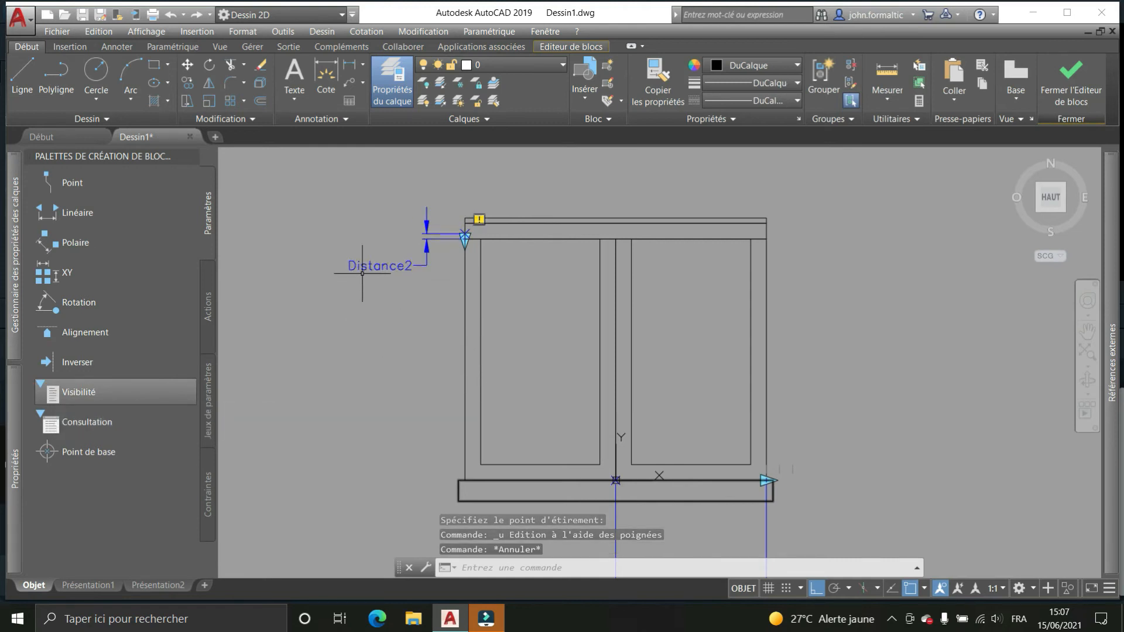
Add a stretch action to the vertical parameter's end point, framing the window's upper part and selecting the shutter box, window frame and sash outlines
click(207, 306)
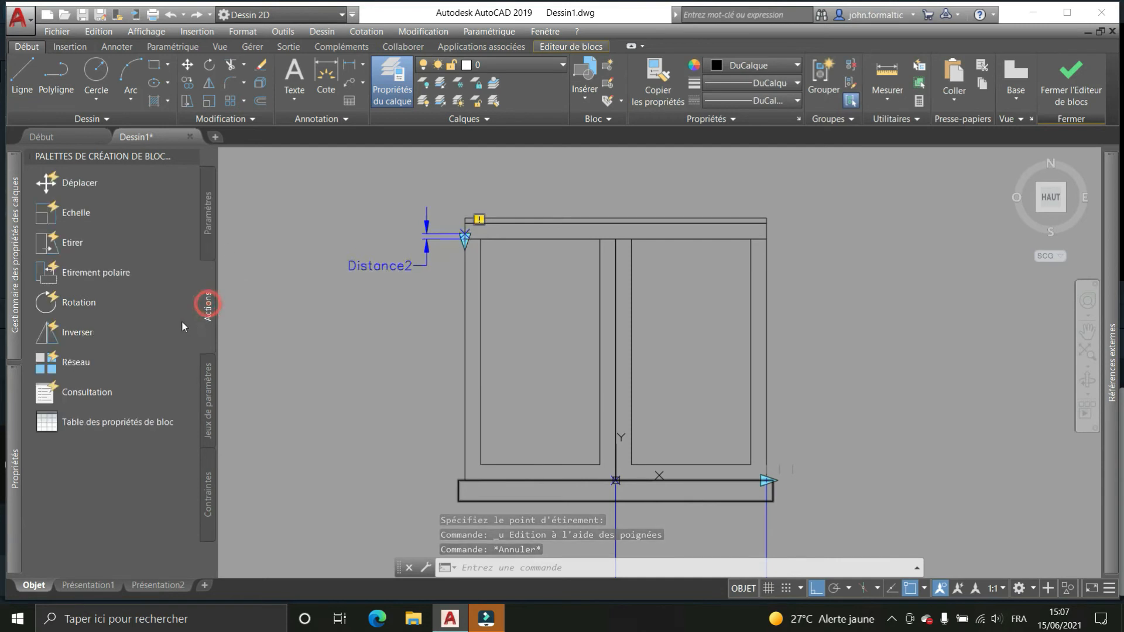
click(76, 249)
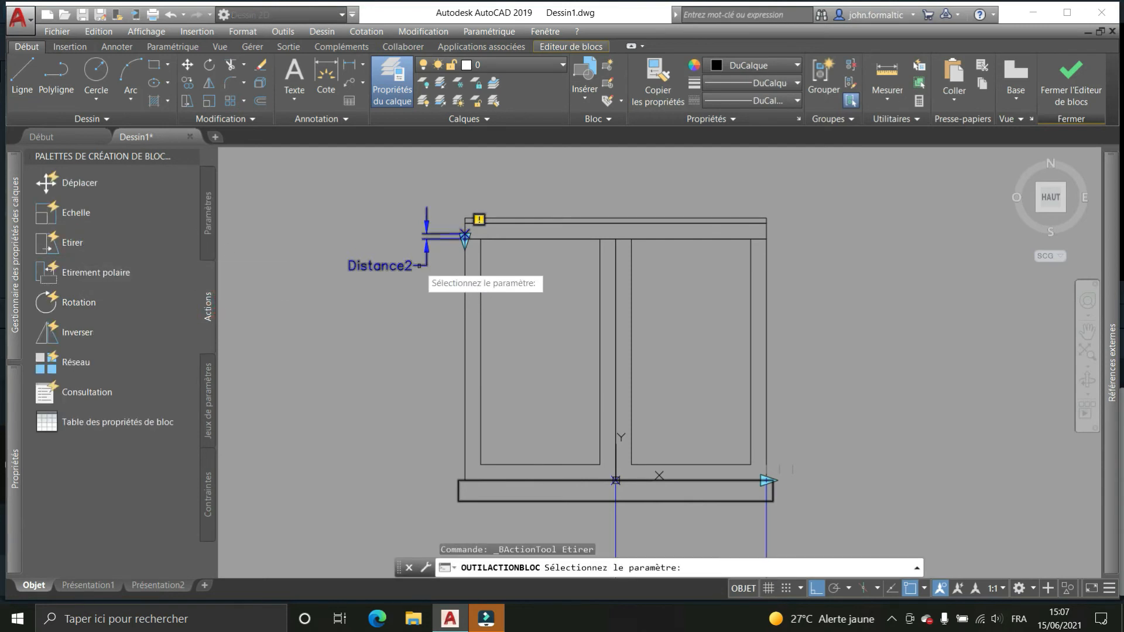
click(427, 268)
click(467, 240)
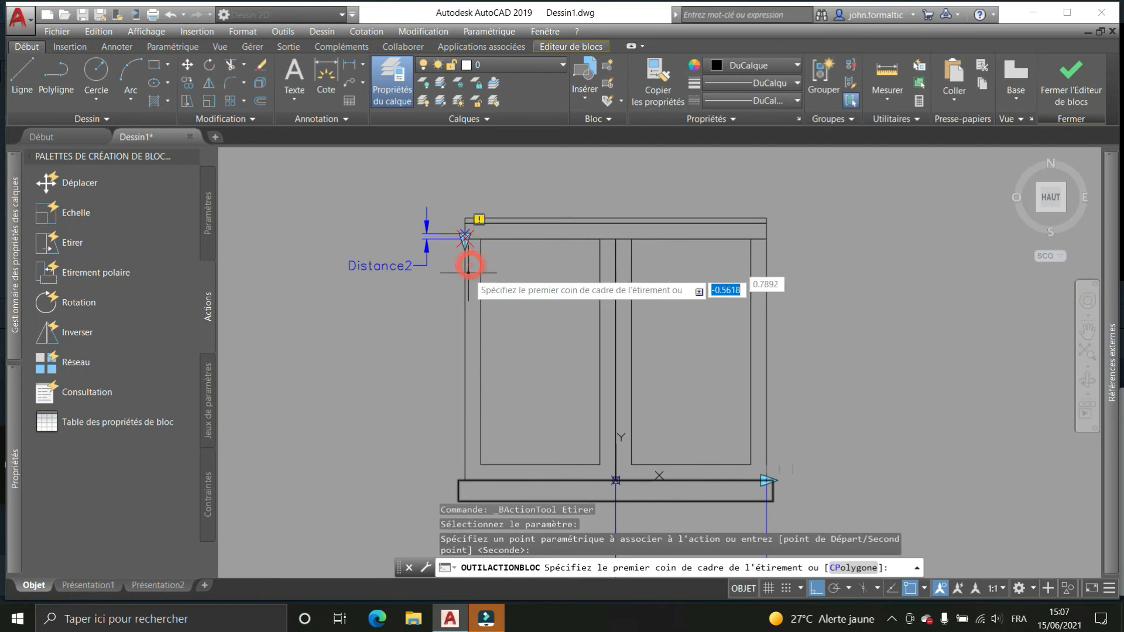
click(815, 175)
click(384, 329)
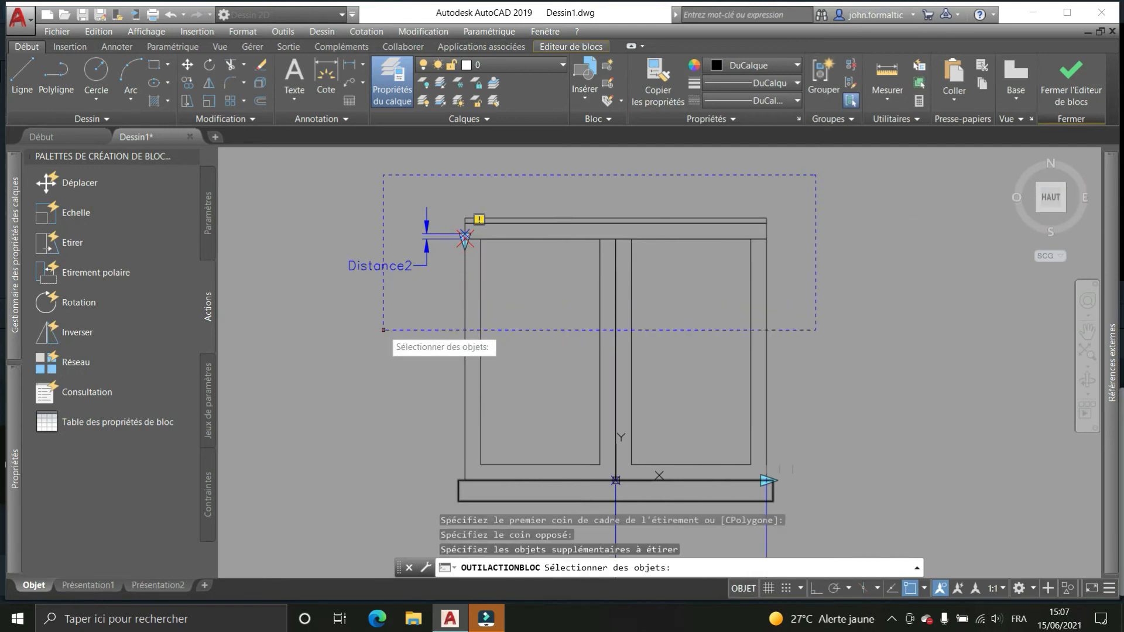
click(674, 231)
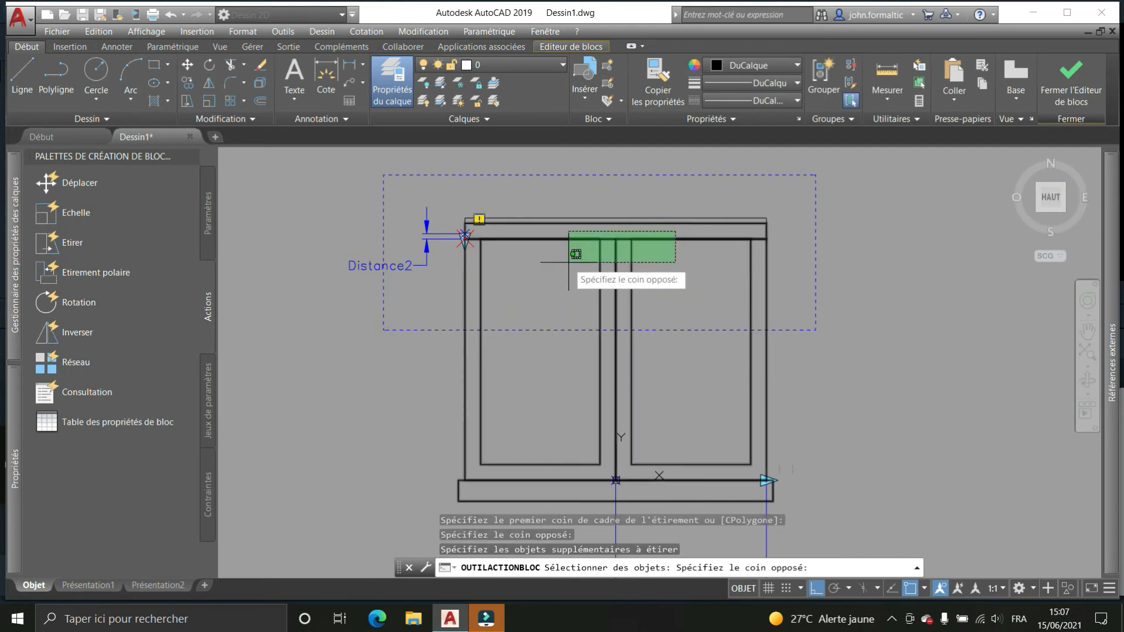
click(534, 266)
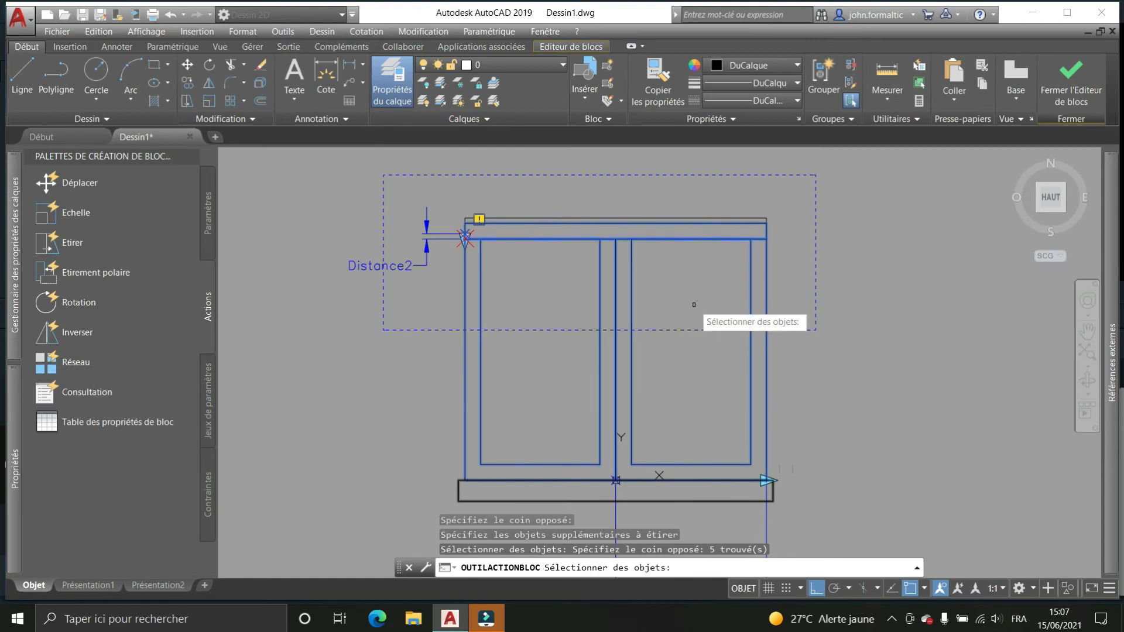
key(Return)
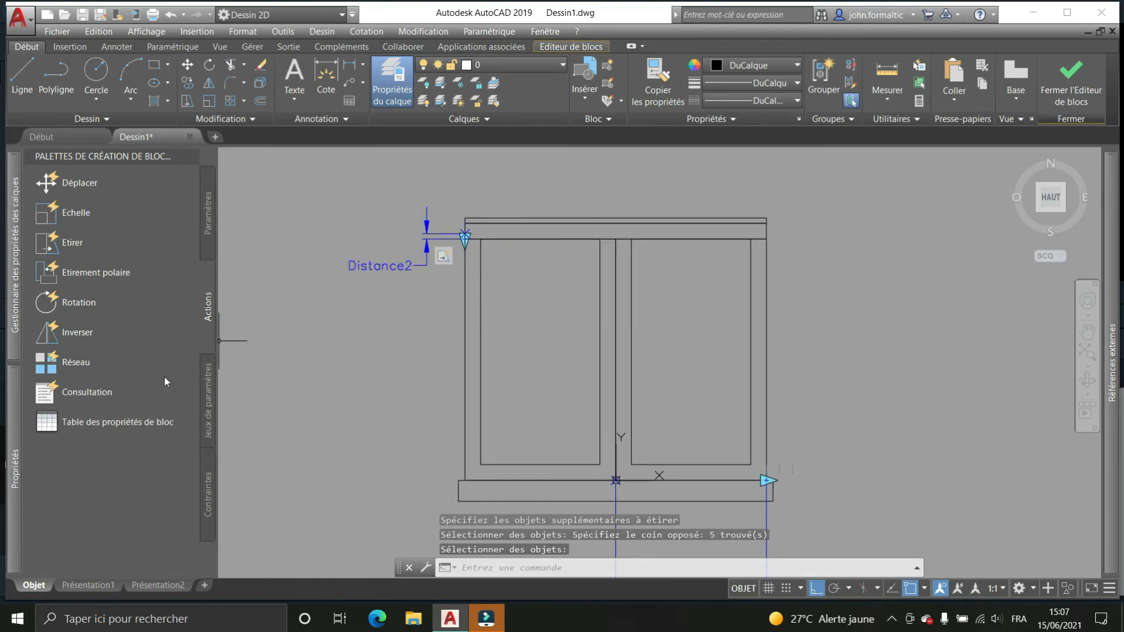
Add an array action to the vertical parameter for the thin top strip, with a spacing of .02
click(65, 364)
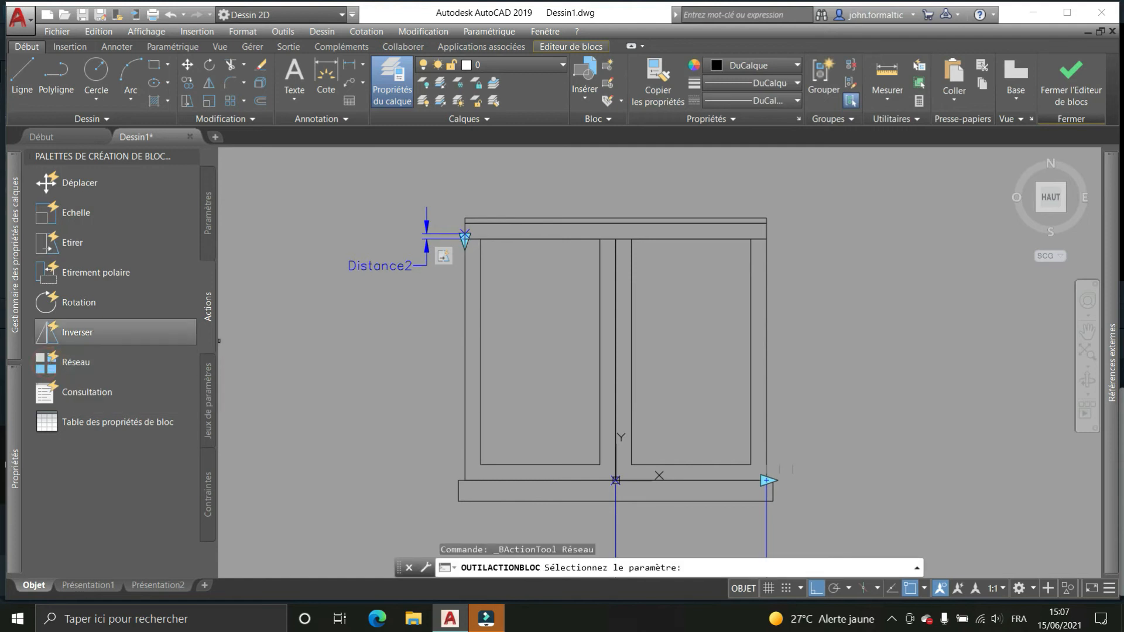
click(459, 237)
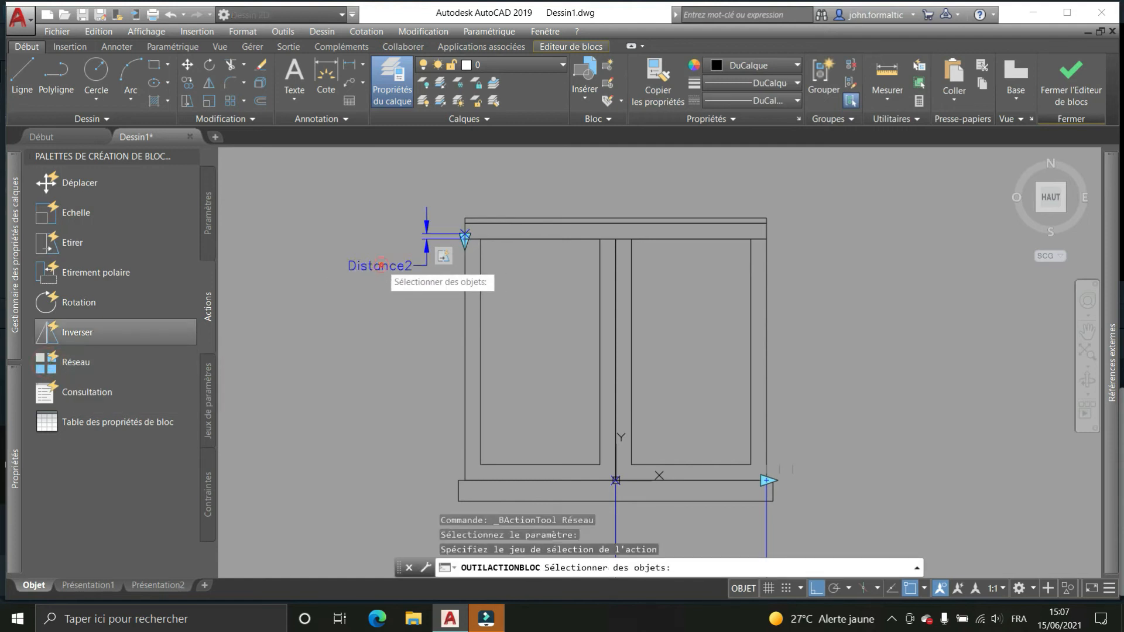
click(570, 218)
key(Return)
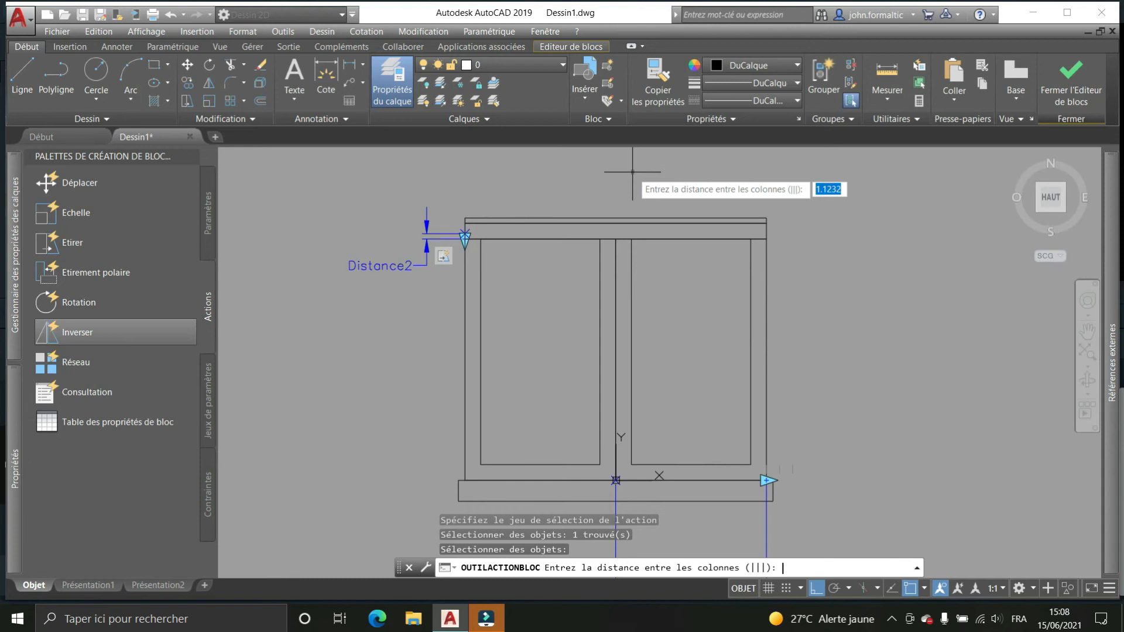
text(.02)
key(Escape)
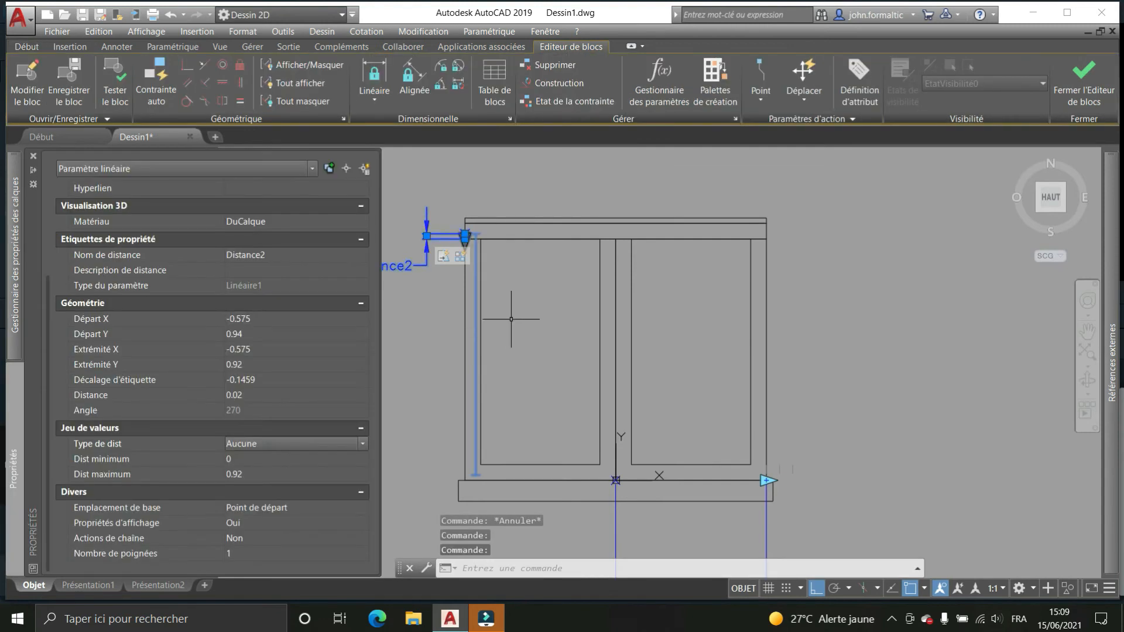
Examine the vertical parameter, its two actions and the thin top strip above the shutter box
click(410, 268)
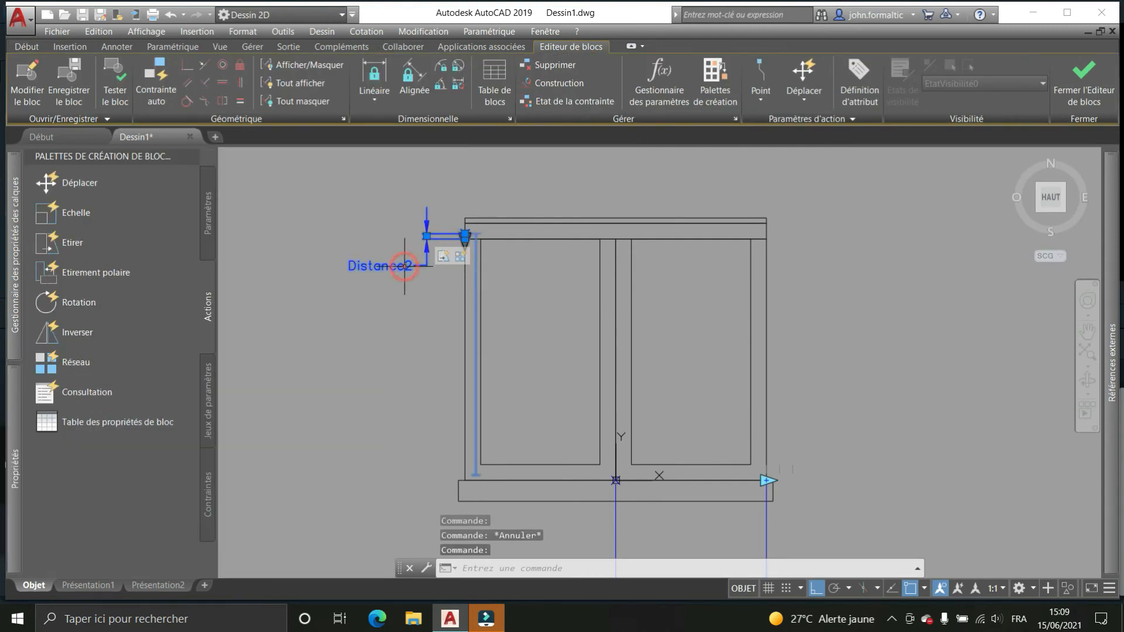
scroll(483, 229, down, 2)
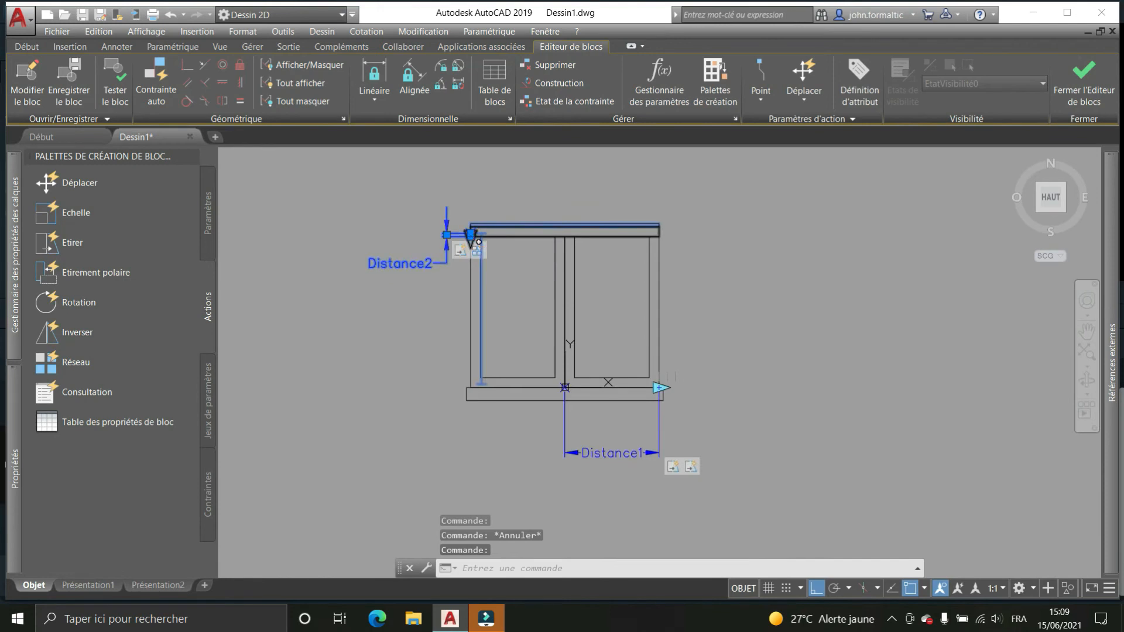
scroll(436, 274, up, 3)
key(Escape)
mouse_move(572, 223)
middle_down()
mouse_move(487, 273)
mouse_move(453, 271)
middle_up()
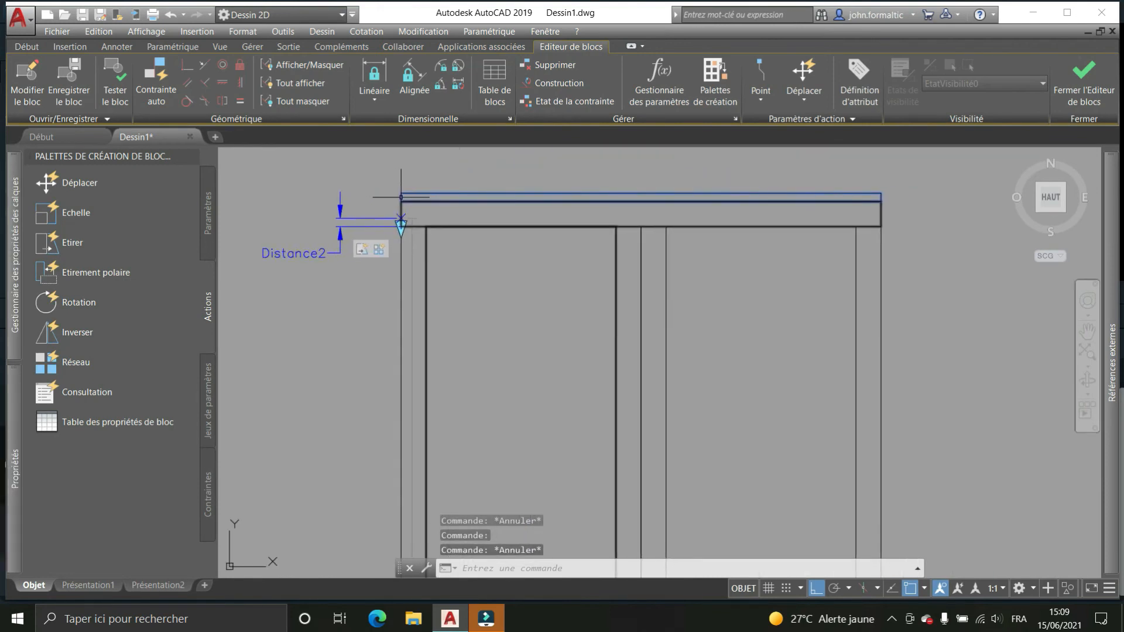
scroll(407, 200, down, 2)
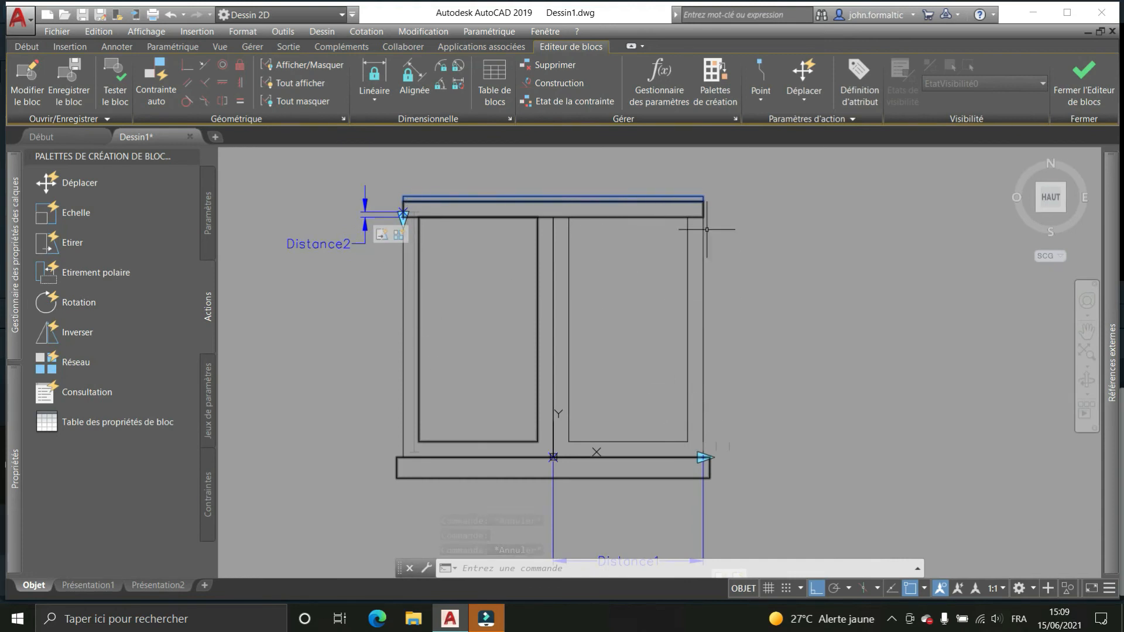
key(Escape)
key(Escape)
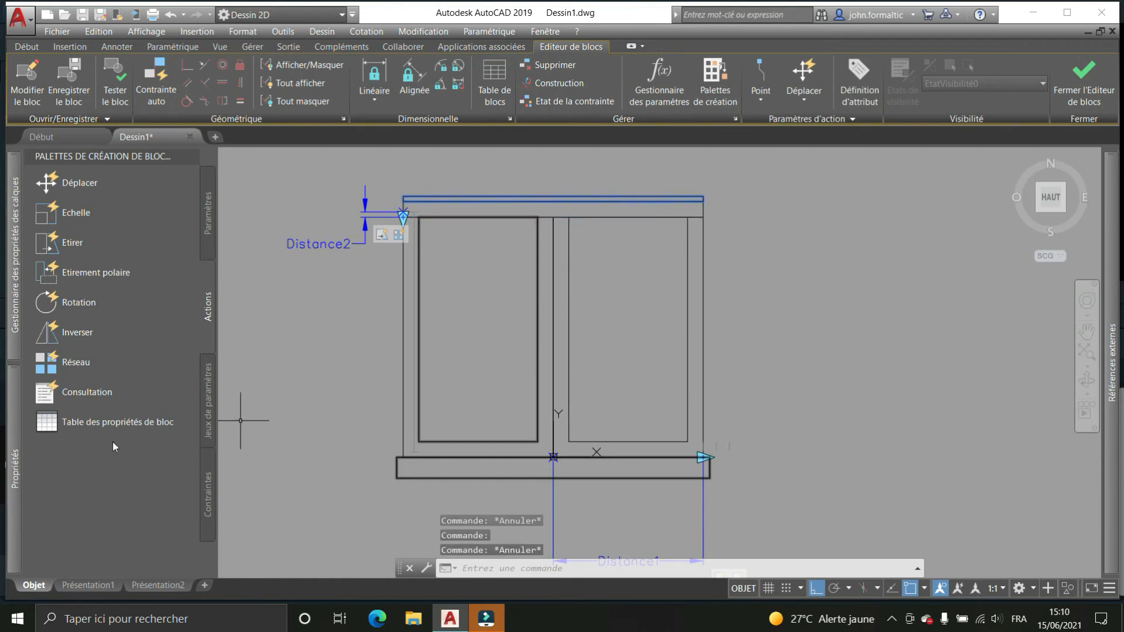
Set the vertical parameter's distance type to Incrément with a 0.02 increment and a maximum distance of .94
click(338, 213)
click(316, 272)
click(20, 456)
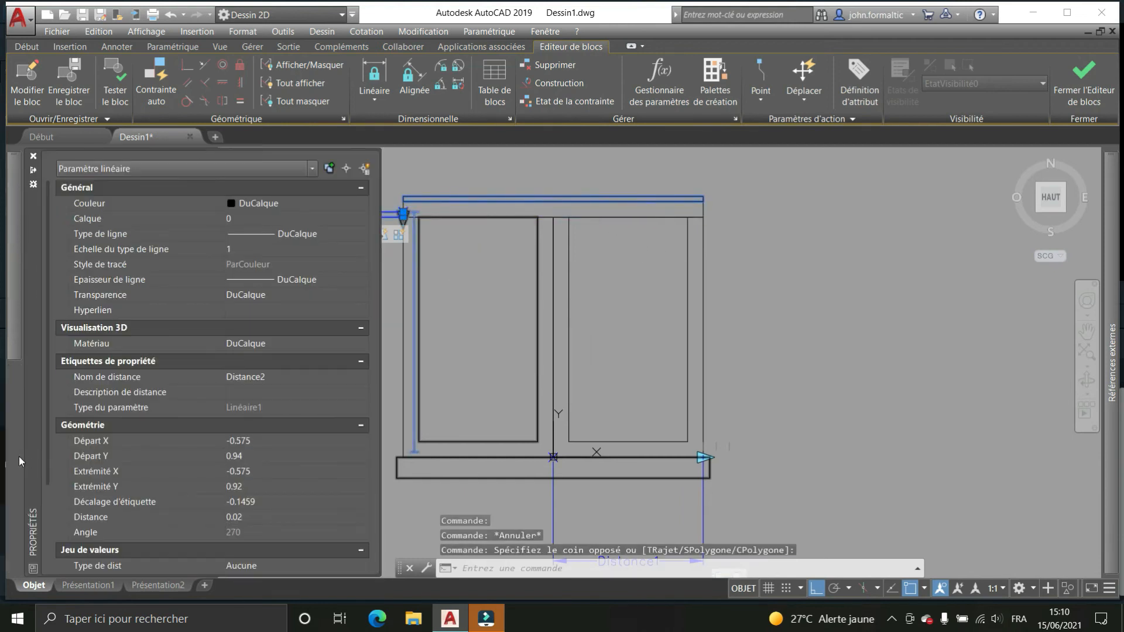
click(265, 504)
click(261, 506)
click(243, 531)
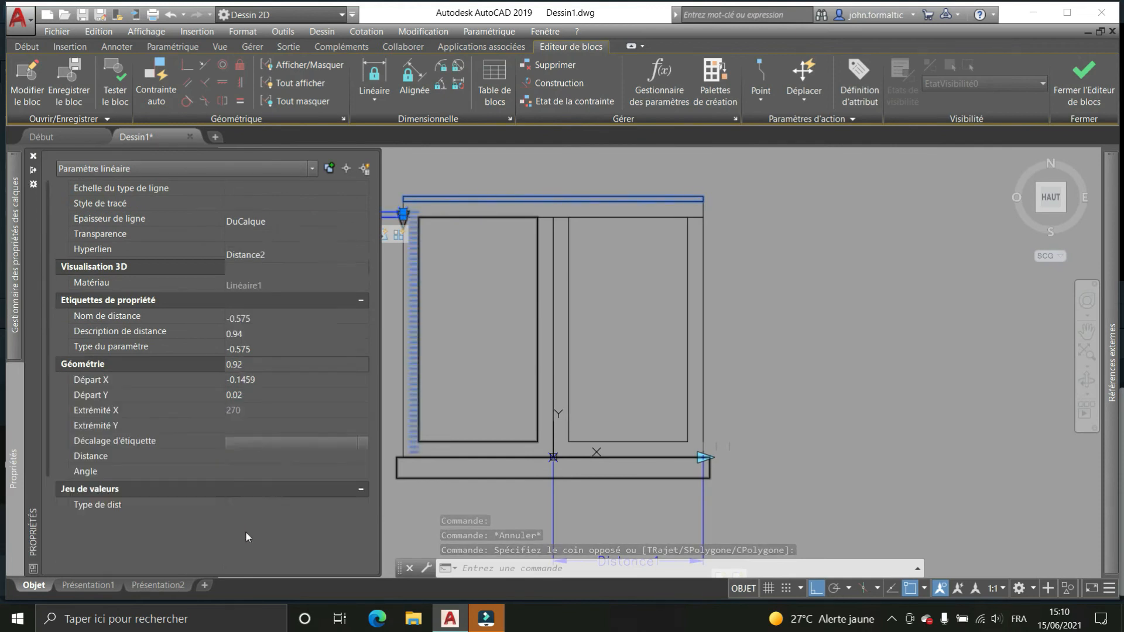
click(243, 519)
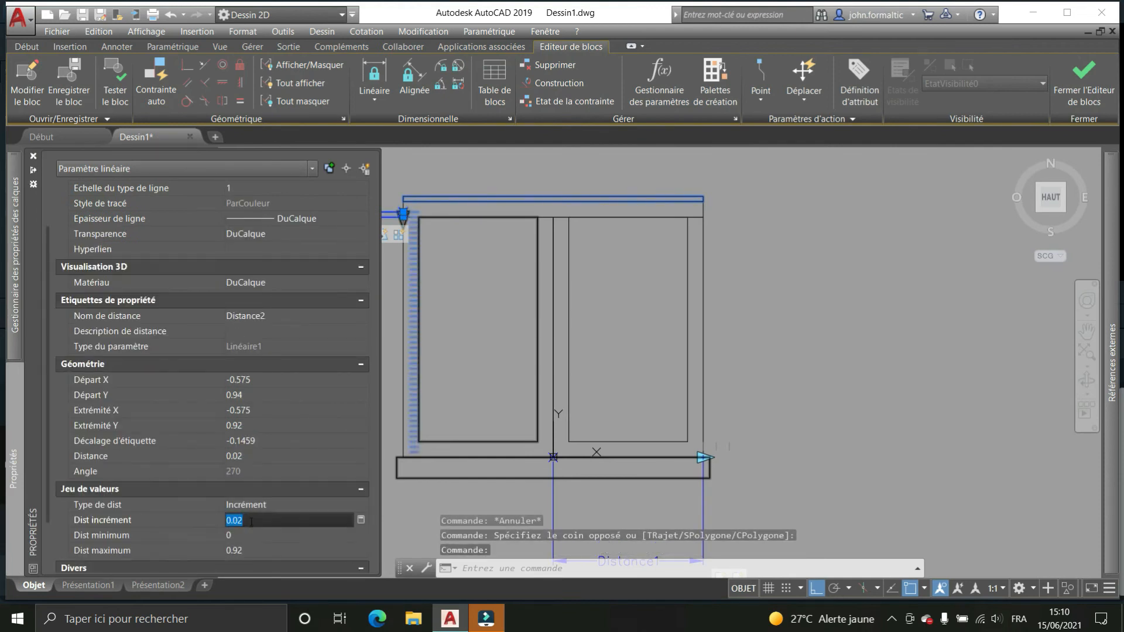
click(249, 551)
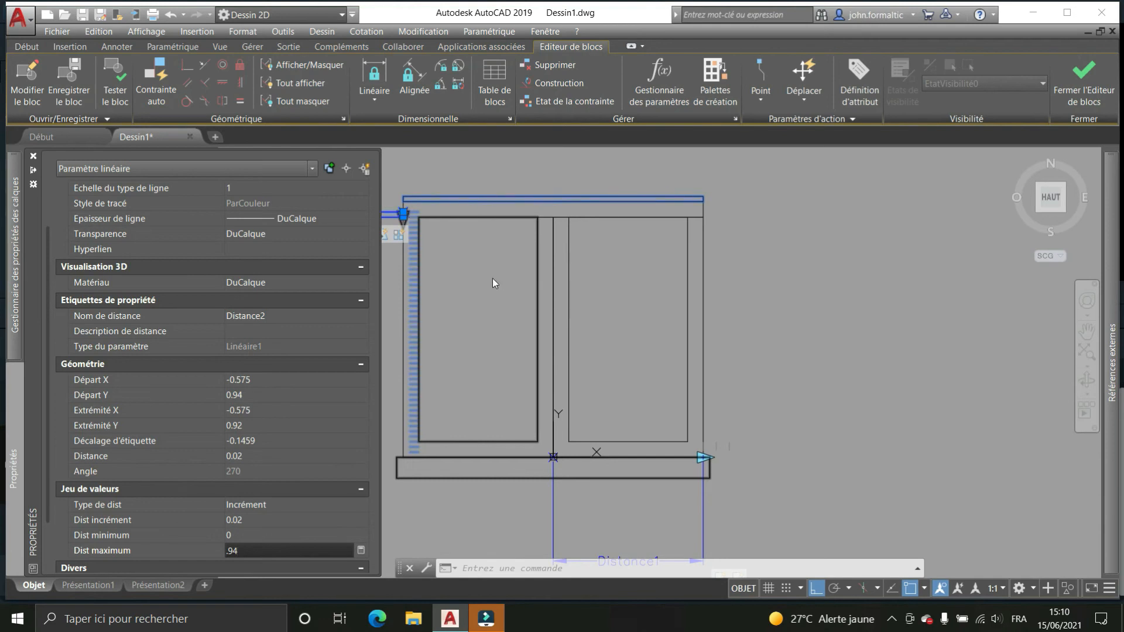
click(783, 271)
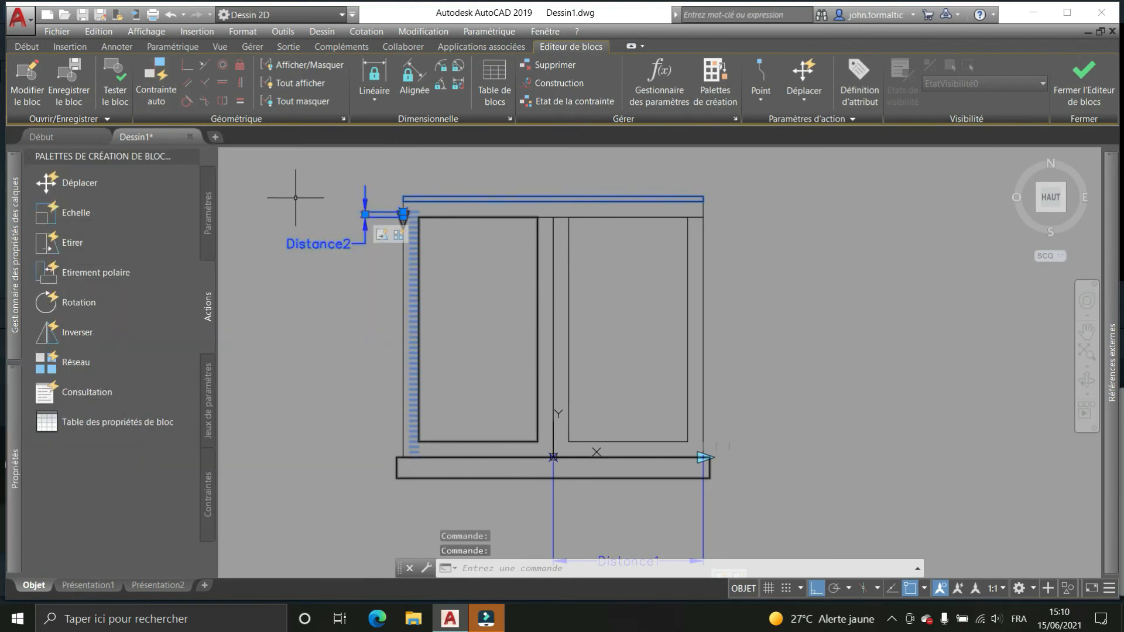
Test the block by lowering the shutter to the sill with its vertical grip, and inspect the slats
click(114, 91)
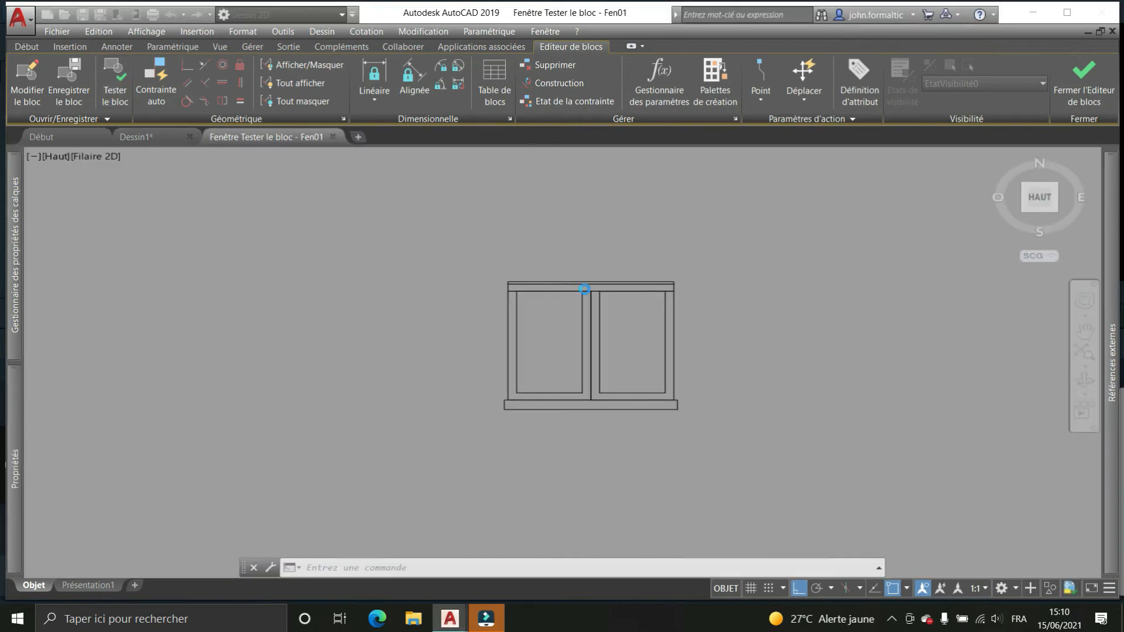
click(565, 291)
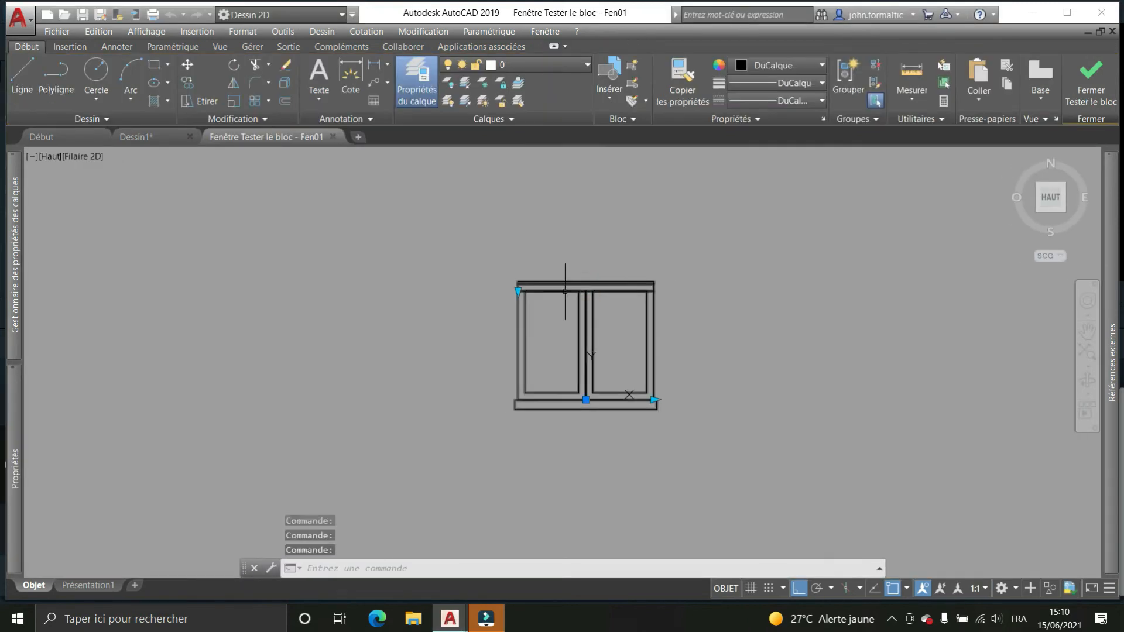
click(518, 291)
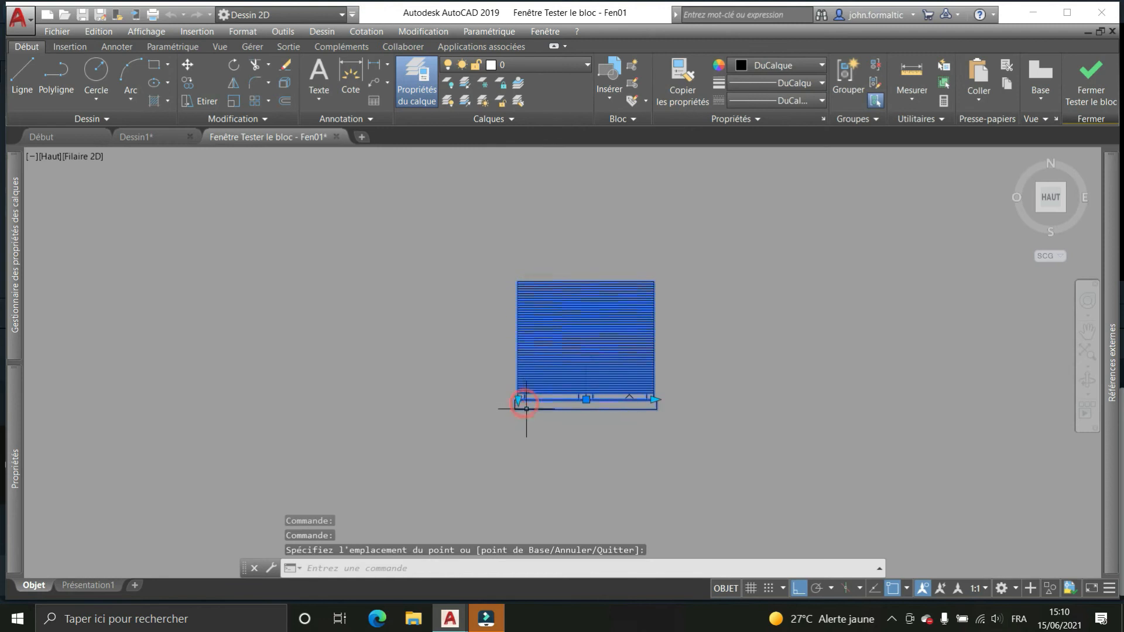
scroll(526, 408, up, 5)
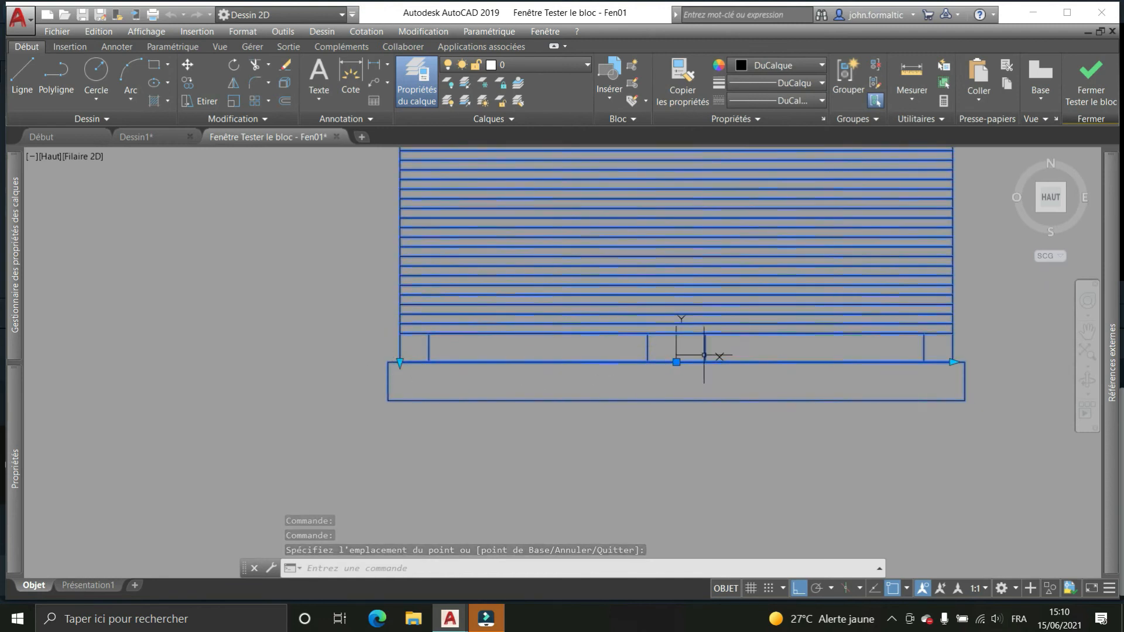
scroll(416, 356, down, 4)
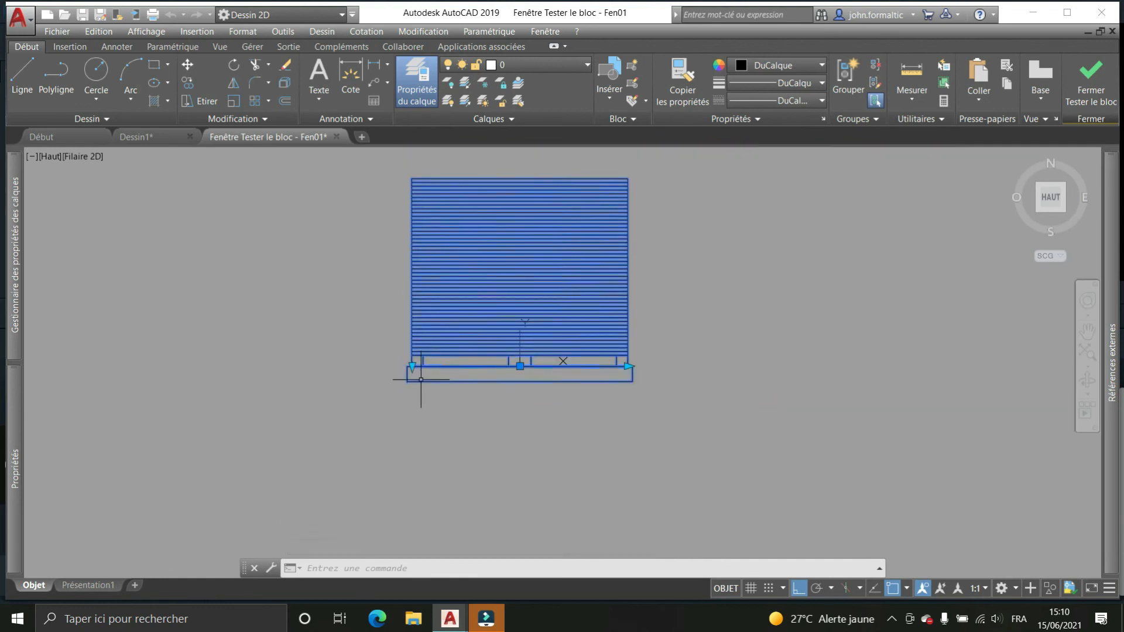
Raise the shutter back up near the shutter box and close the block test
click(412, 366)
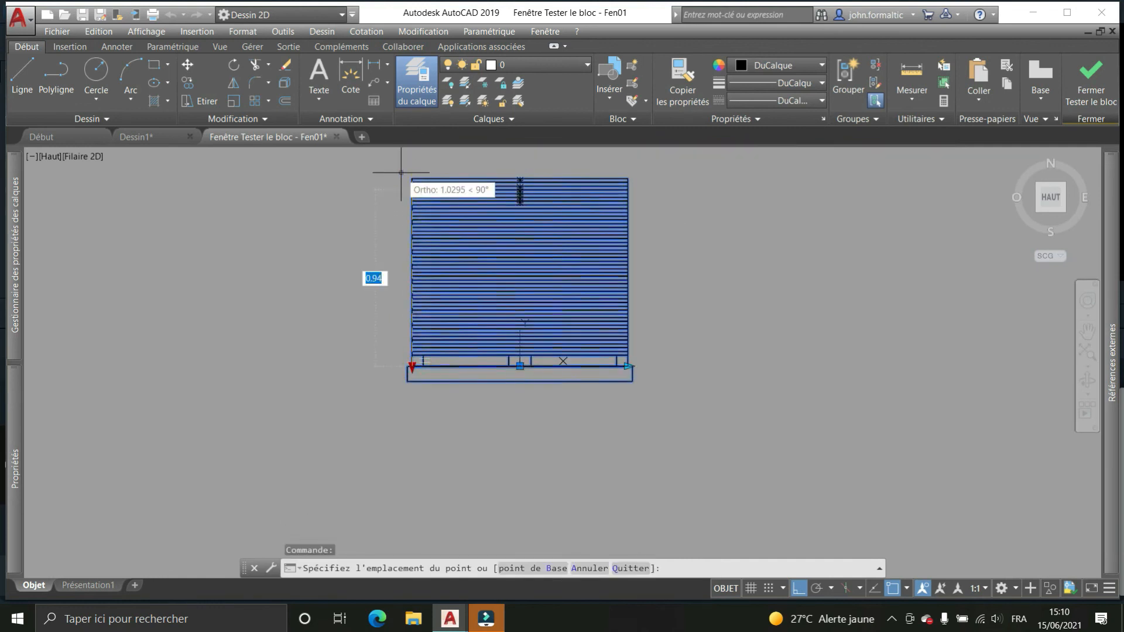
click(421, 202)
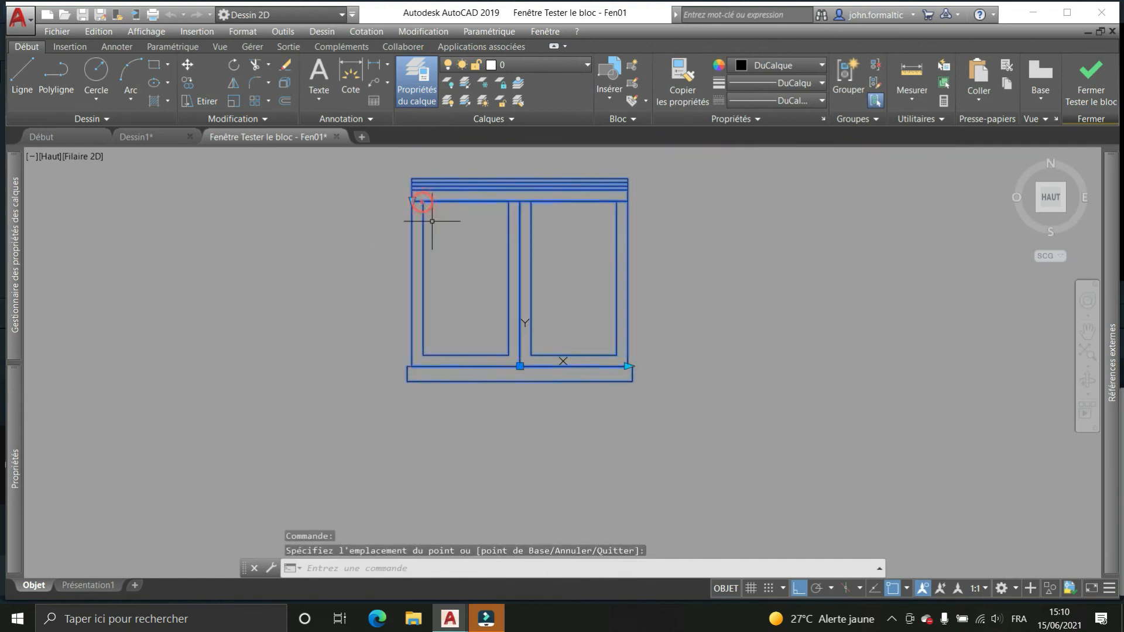
click(1084, 99)
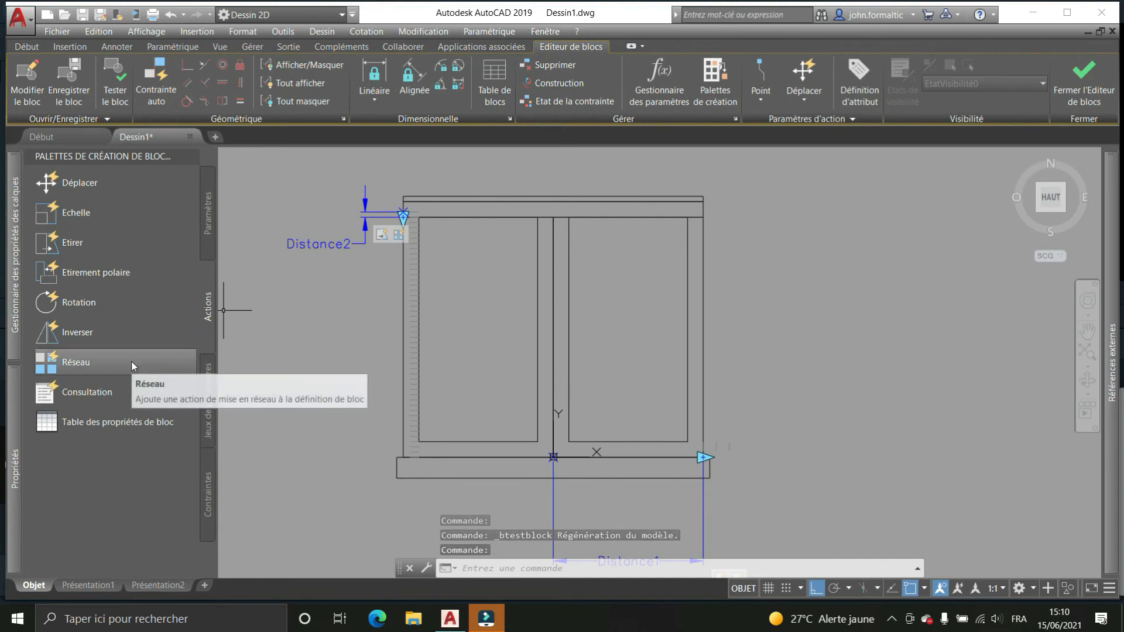
Add a visibility parameter to the block, placed just outside the window's right jamb
click(208, 211)
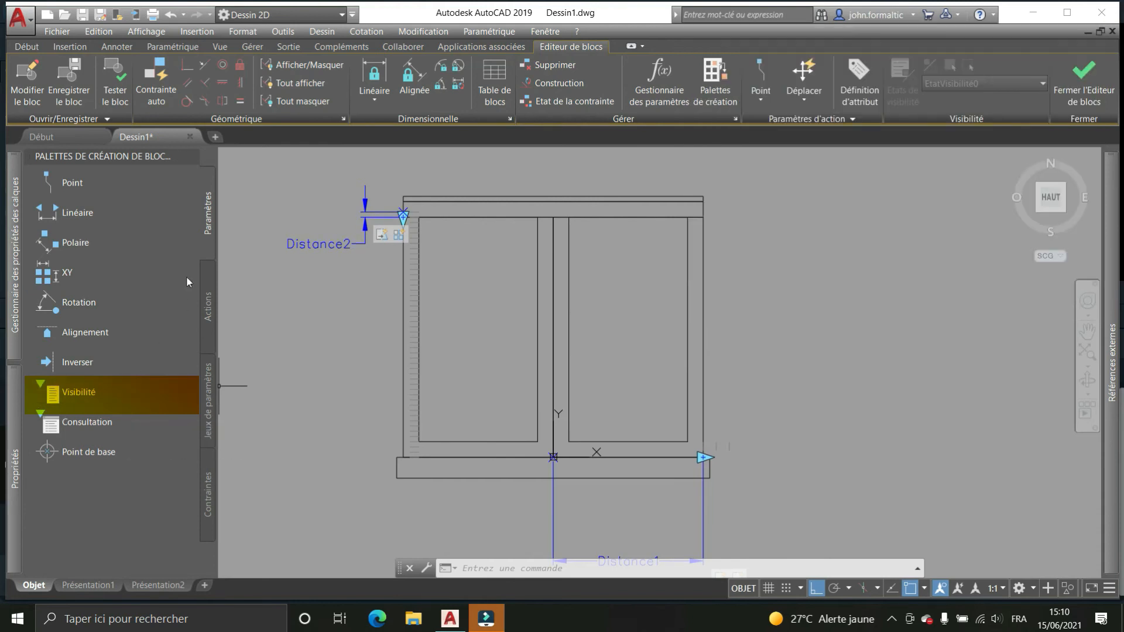
click(66, 394)
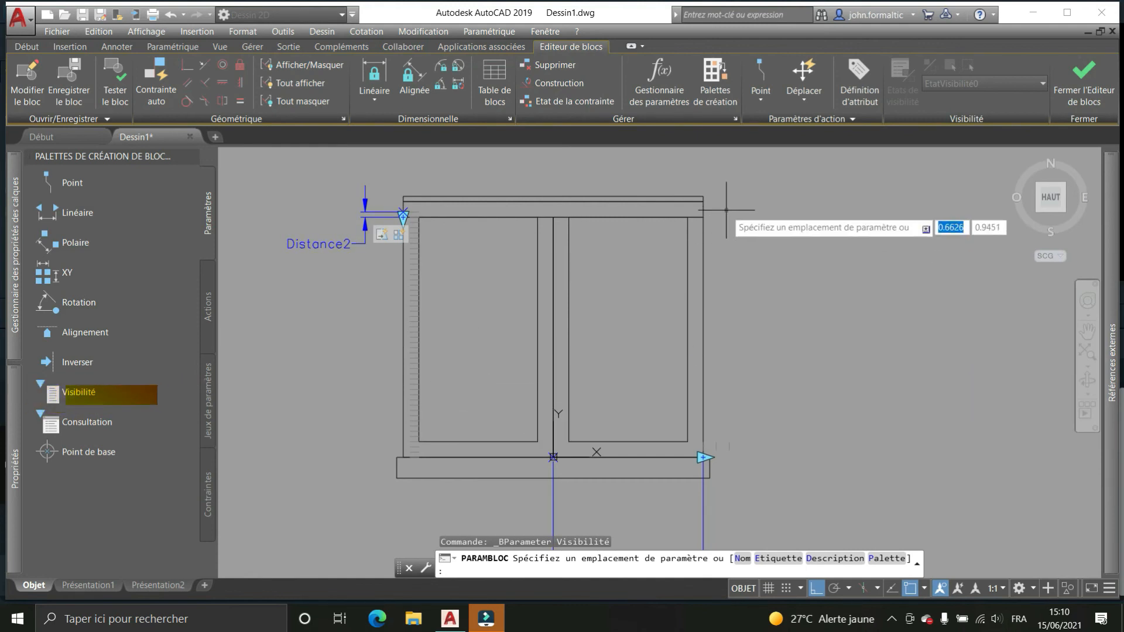
click(737, 295)
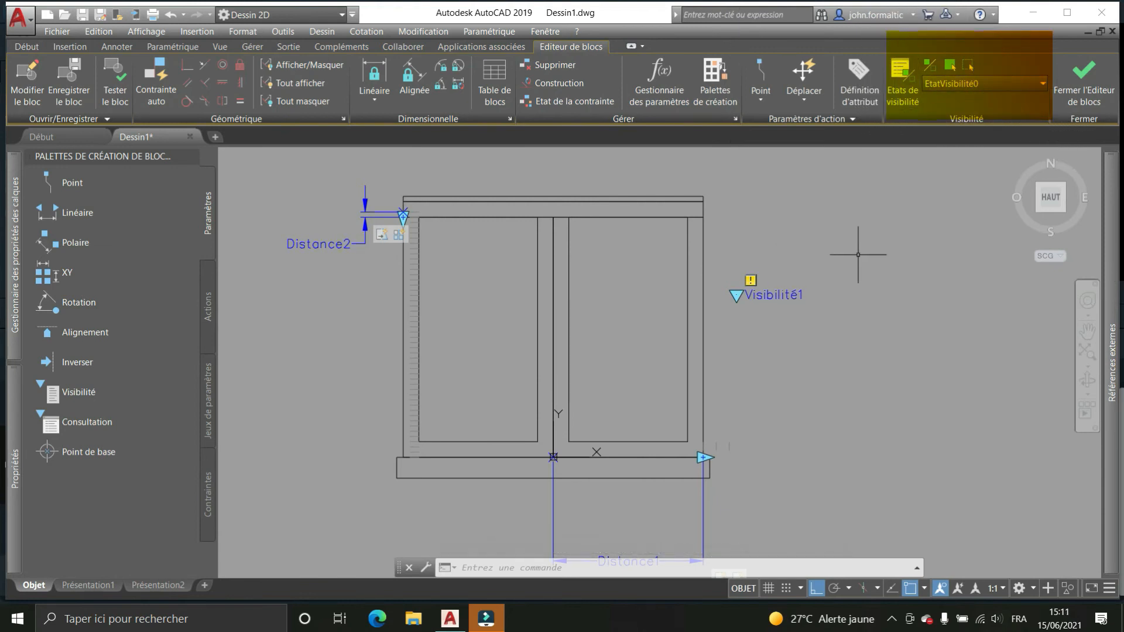
Rename the existing visibility state EtatVisibilité0 as Fenetres
click(1013, 85)
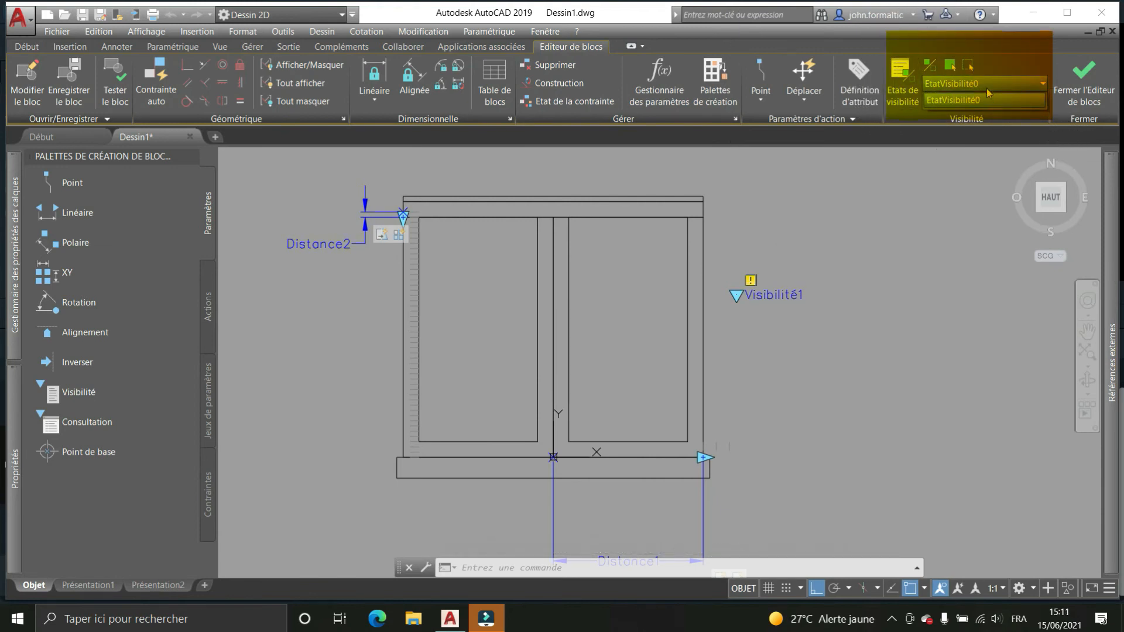
click(903, 80)
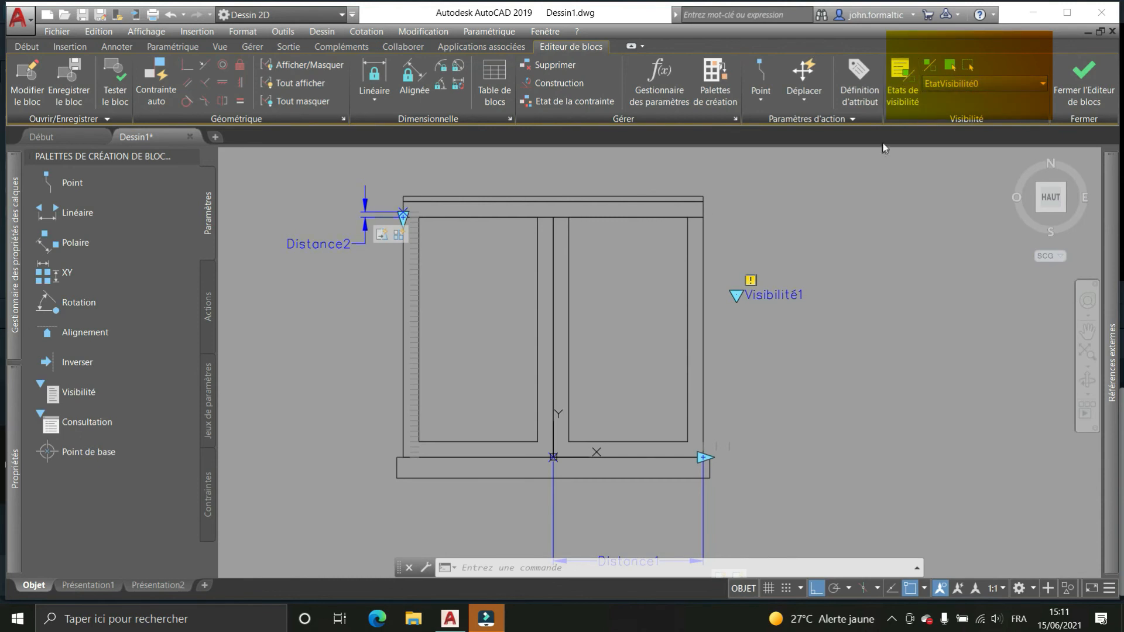
click(903, 80)
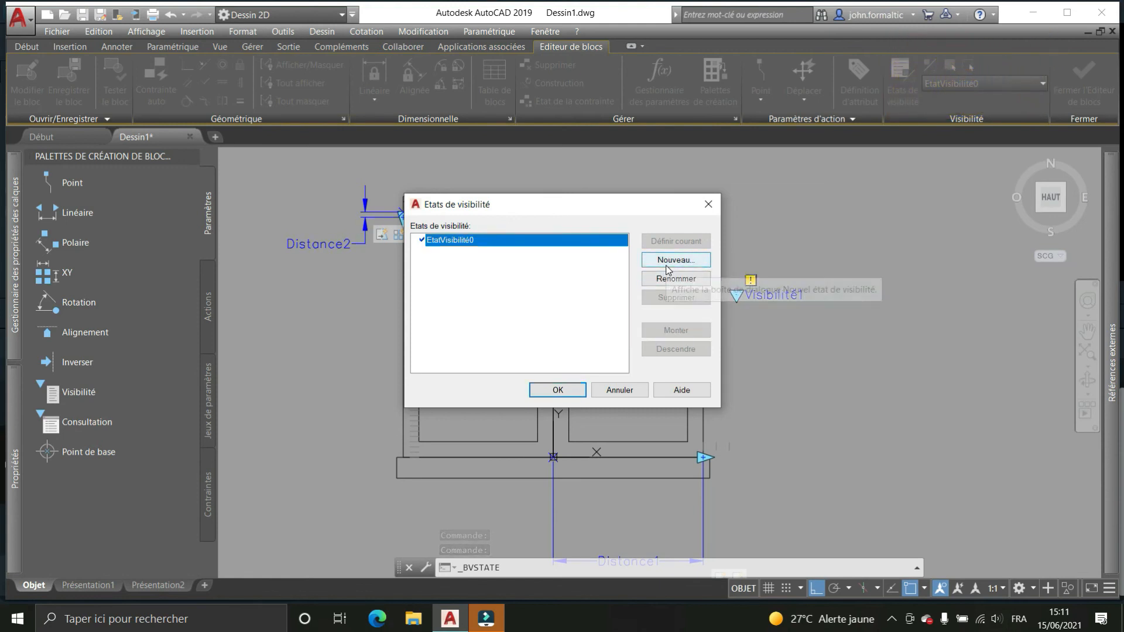
click(674, 279)
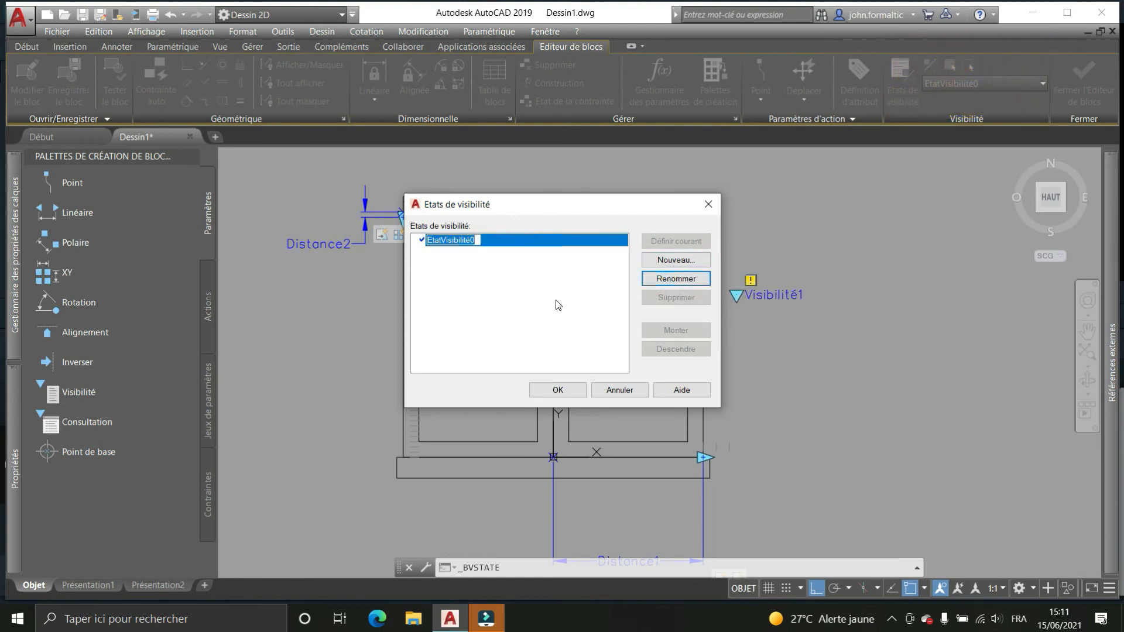
text(AVe)
Create a visibility state named Sans that keeps the visibility of existing objects, and accept the visibility states
click(666, 261)
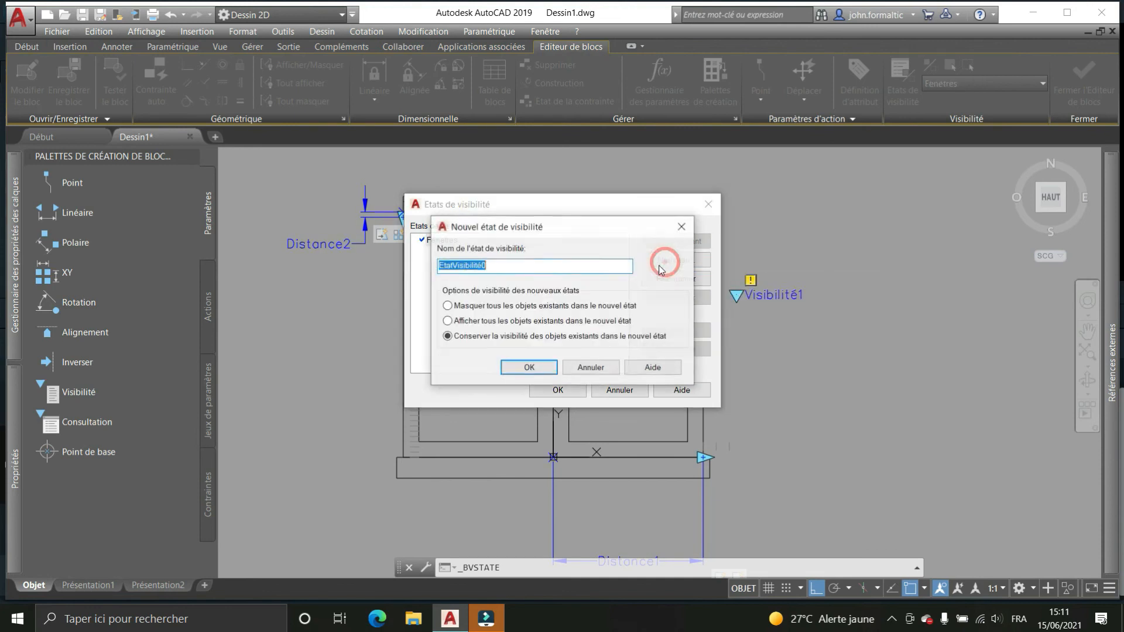
text(Sa)
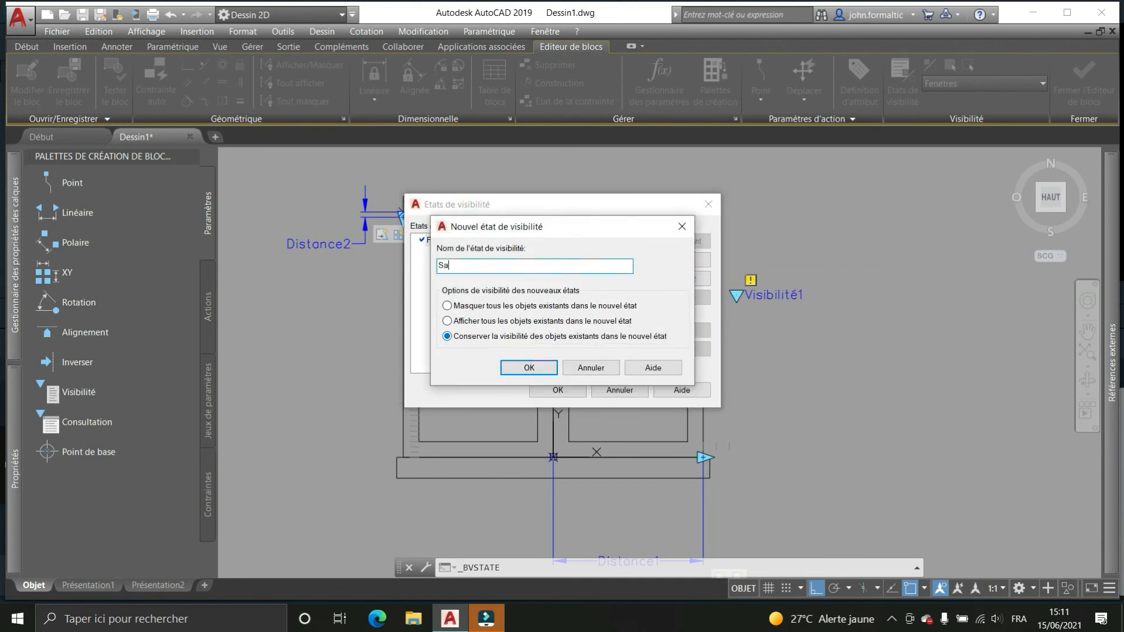
click(530, 368)
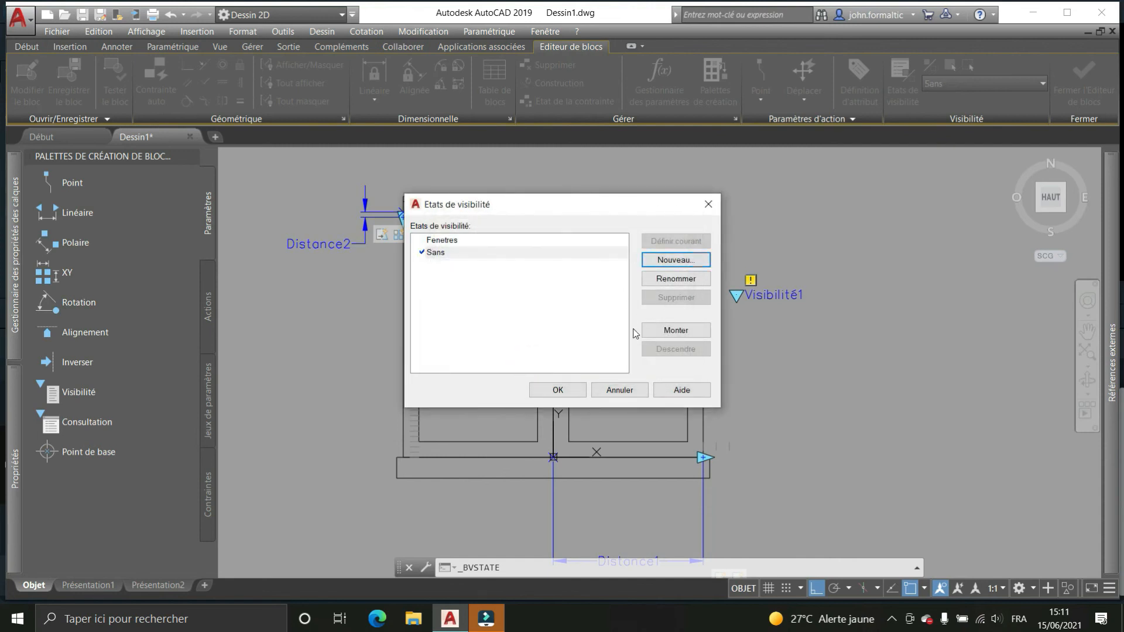
click(566, 390)
Make Fenetres the current visibility state and set all of the window's objects visible in it
click(989, 81)
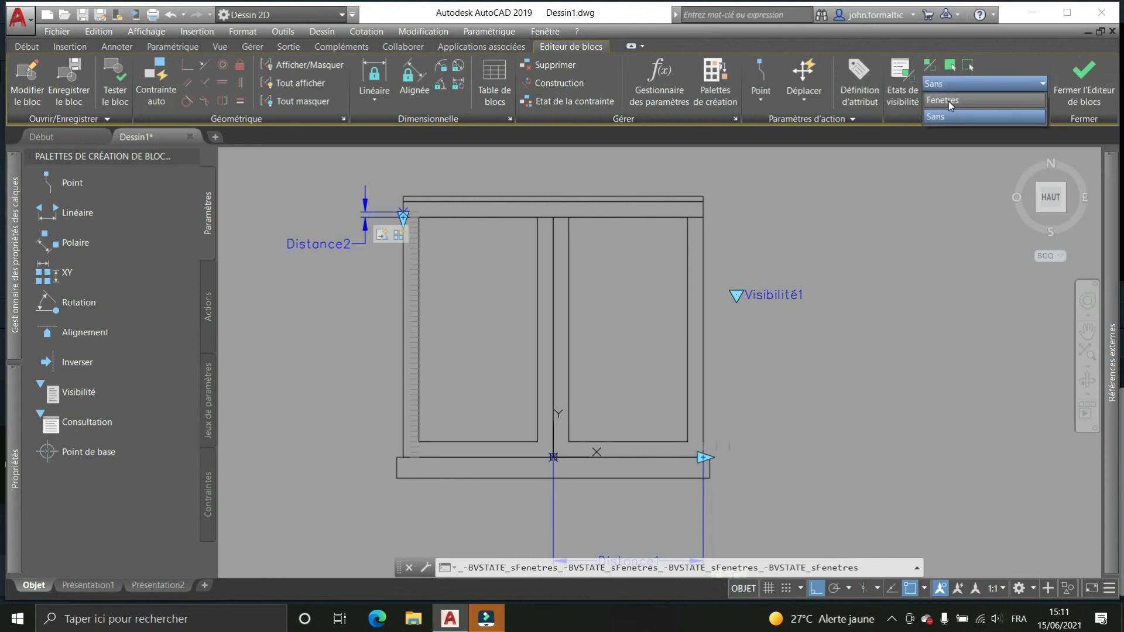
click(950, 103)
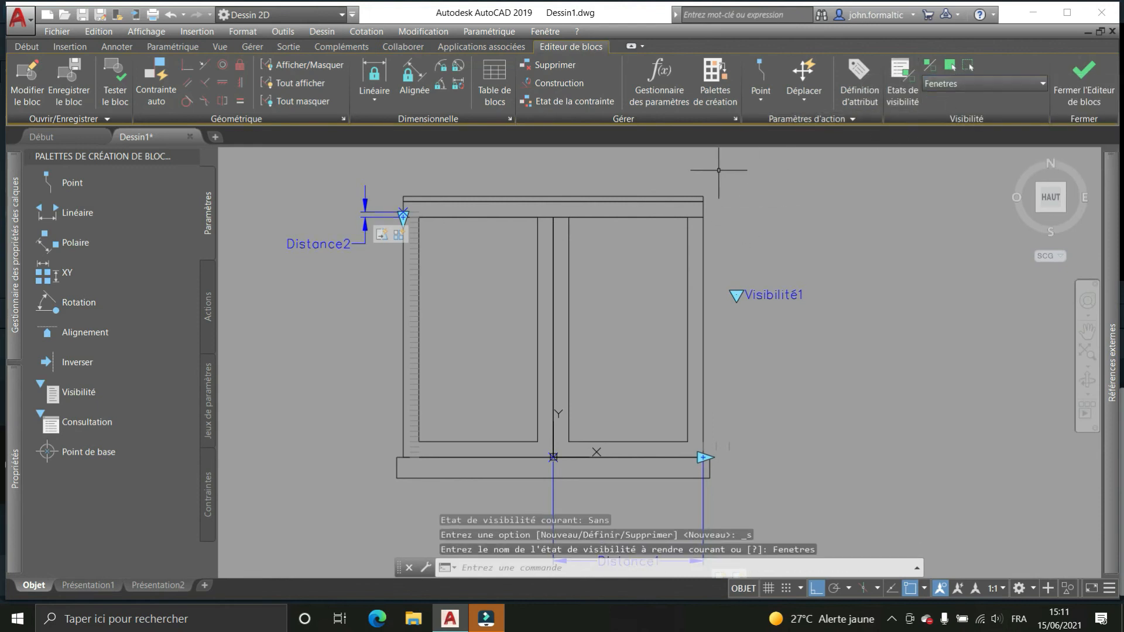
click(739, 170)
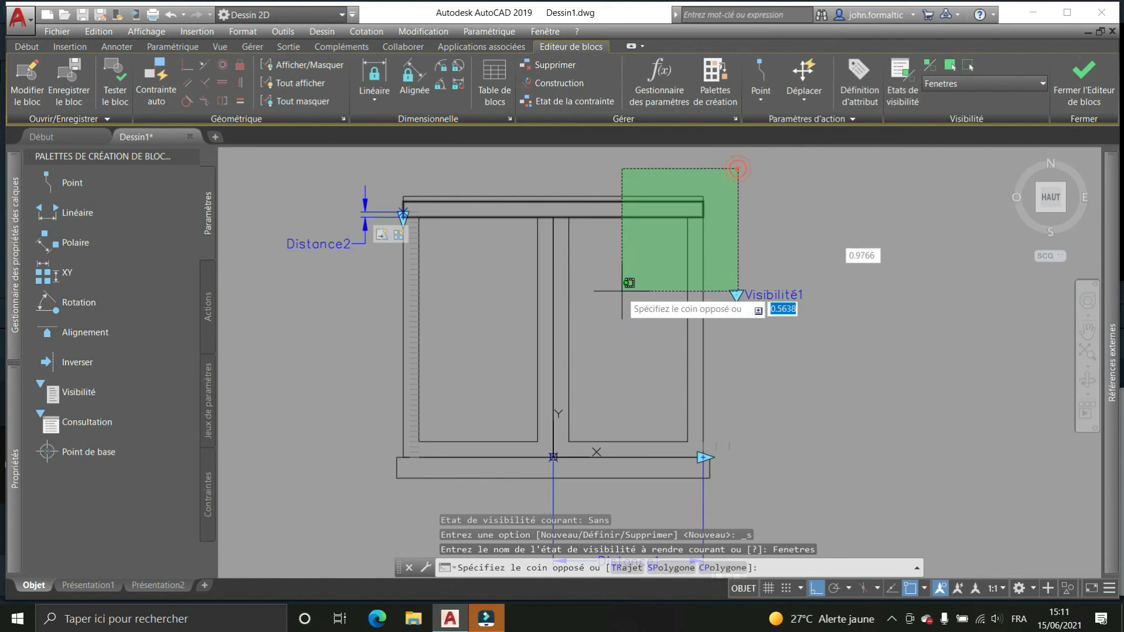
click(387, 483)
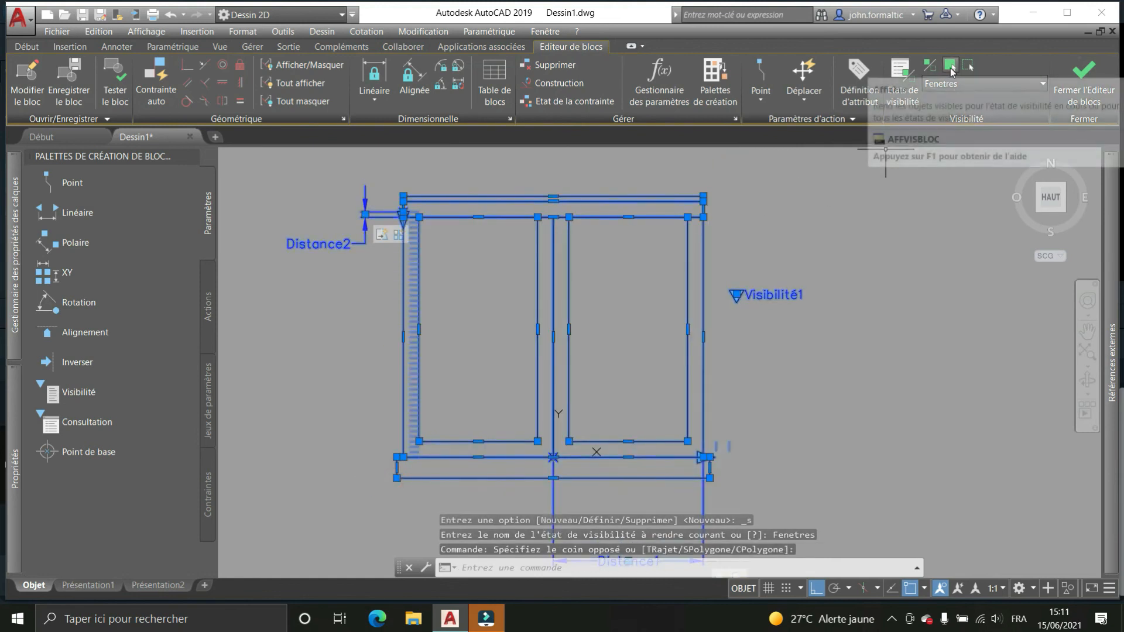
click(950, 68)
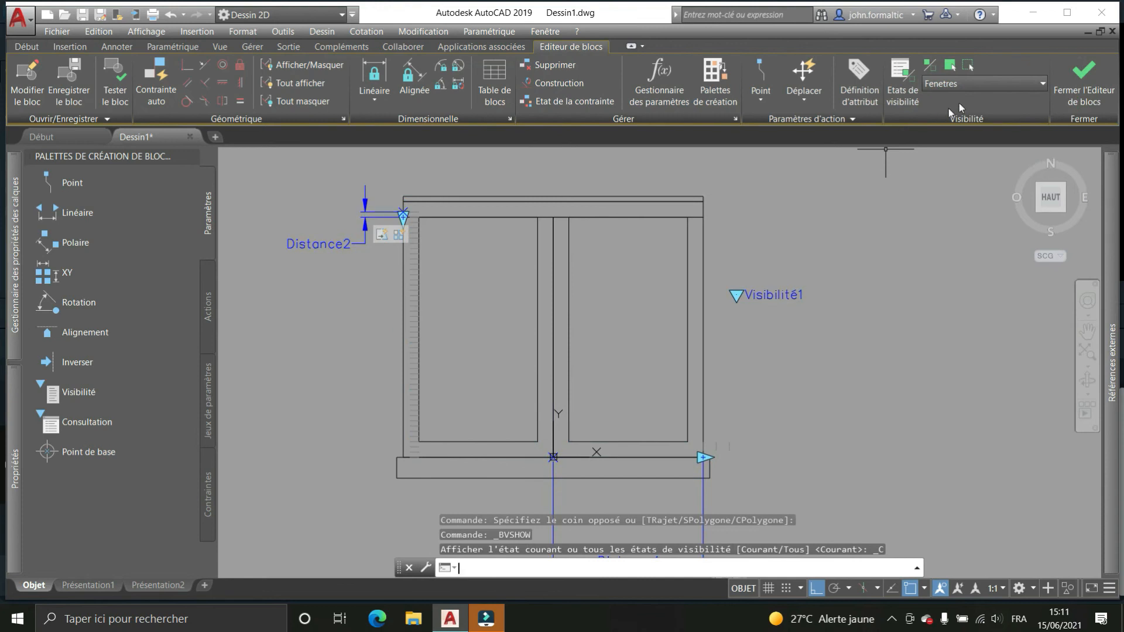
Make Sans the current visibility state and hide the two inner sash rectangles in it
click(993, 83)
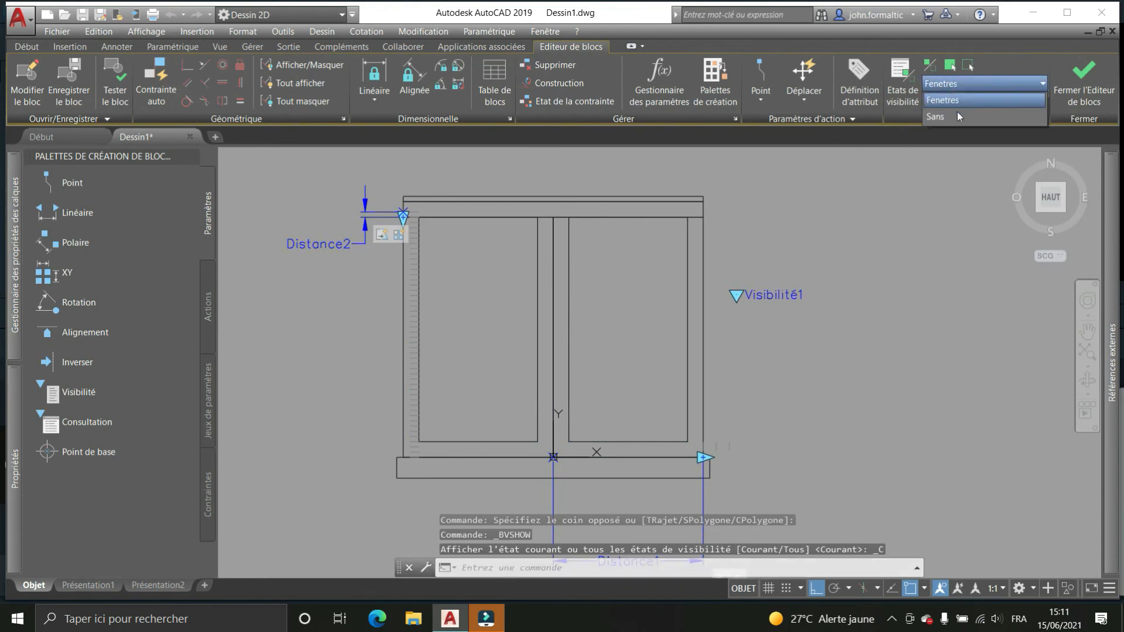
click(958, 116)
click(969, 68)
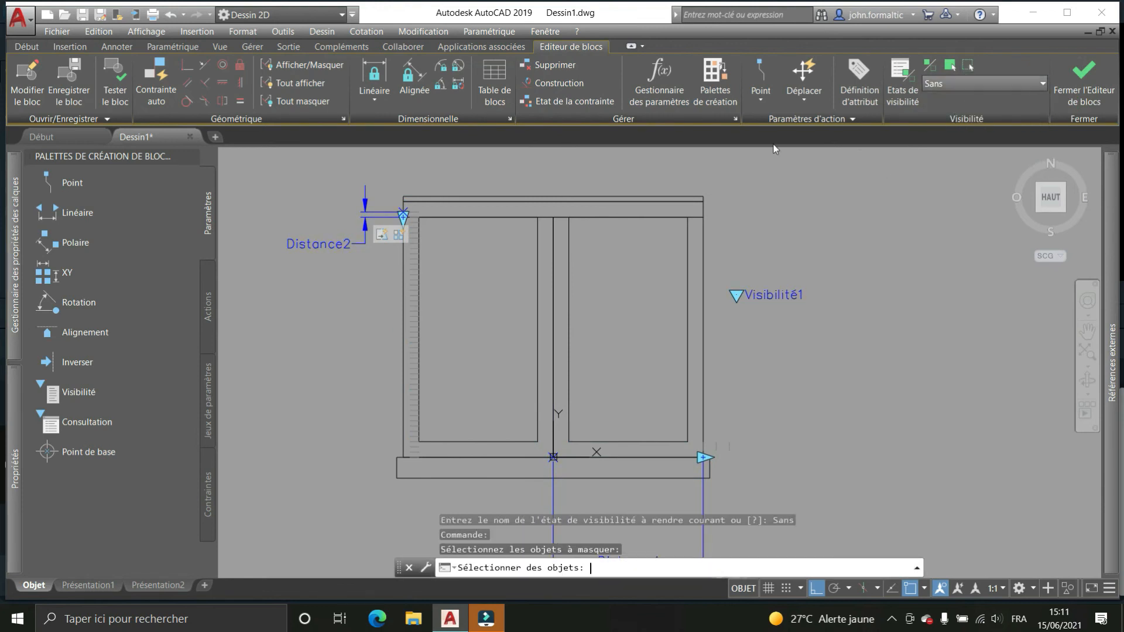
click(568, 313)
click(529, 328)
click(516, 336)
click(538, 318)
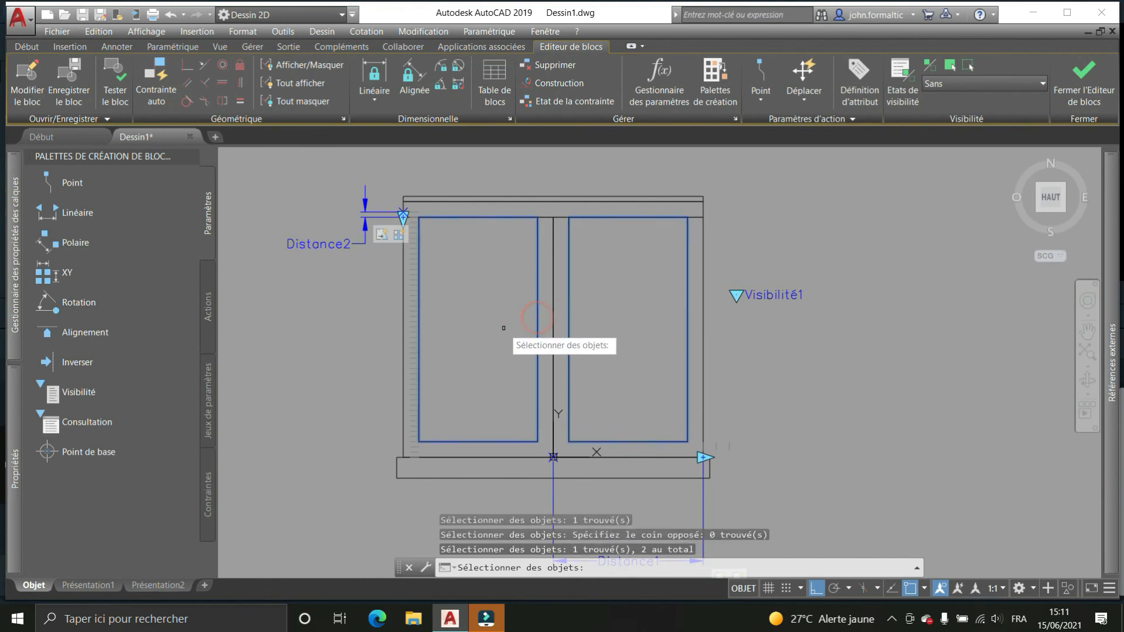
key(Return)
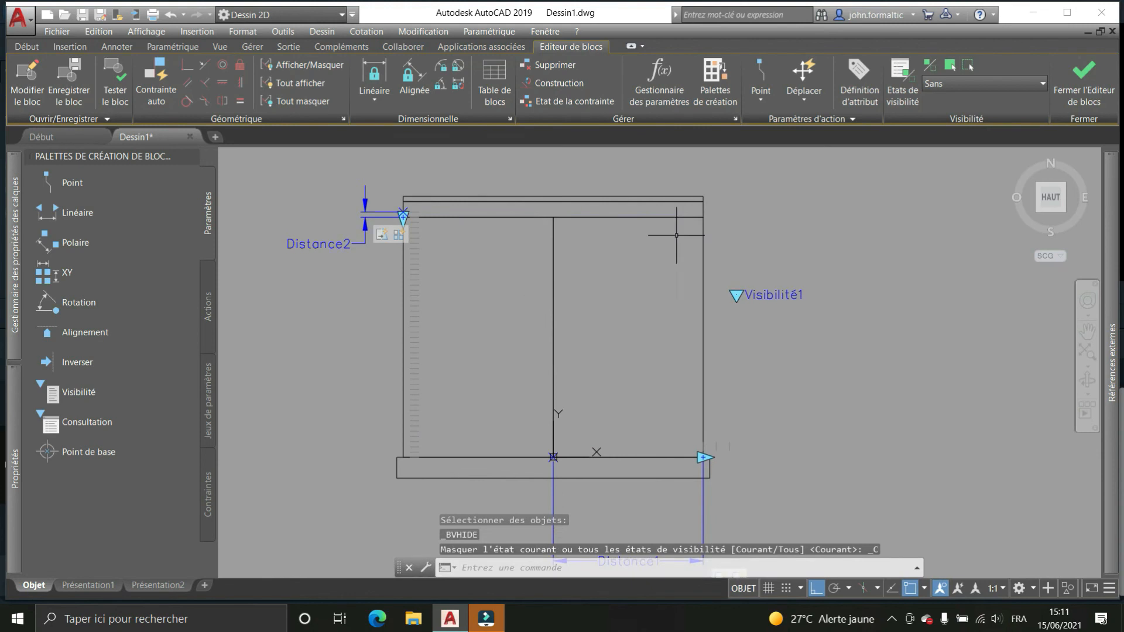
Set the visibility state back to Fenetres and close the block editor, saving the changes in Fen01
click(971, 84)
click(953, 104)
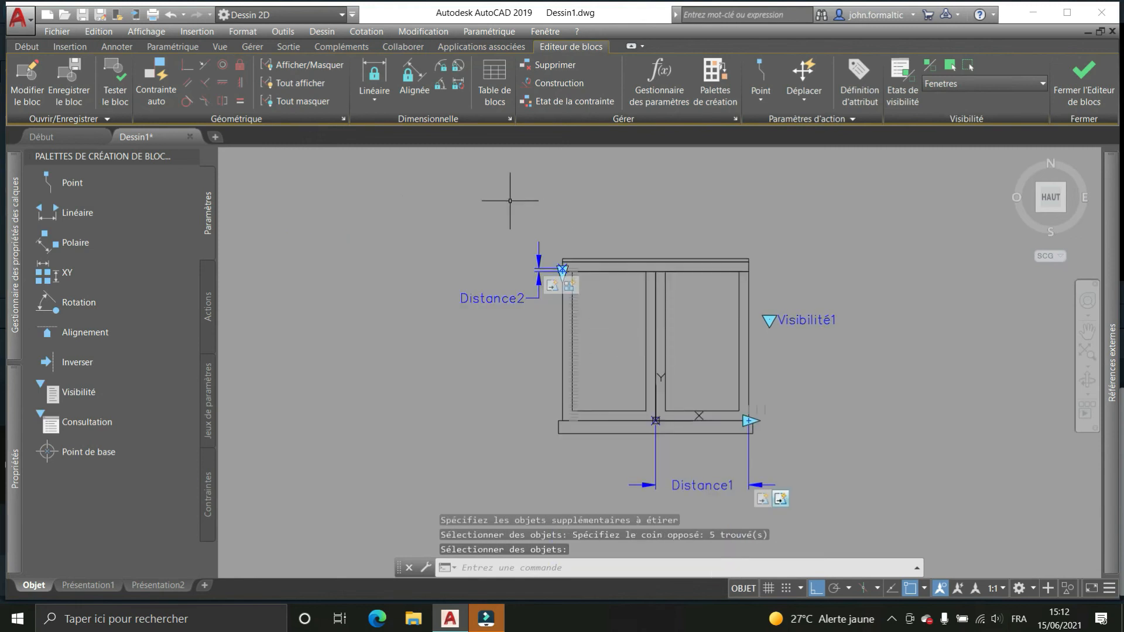
click(1089, 80)
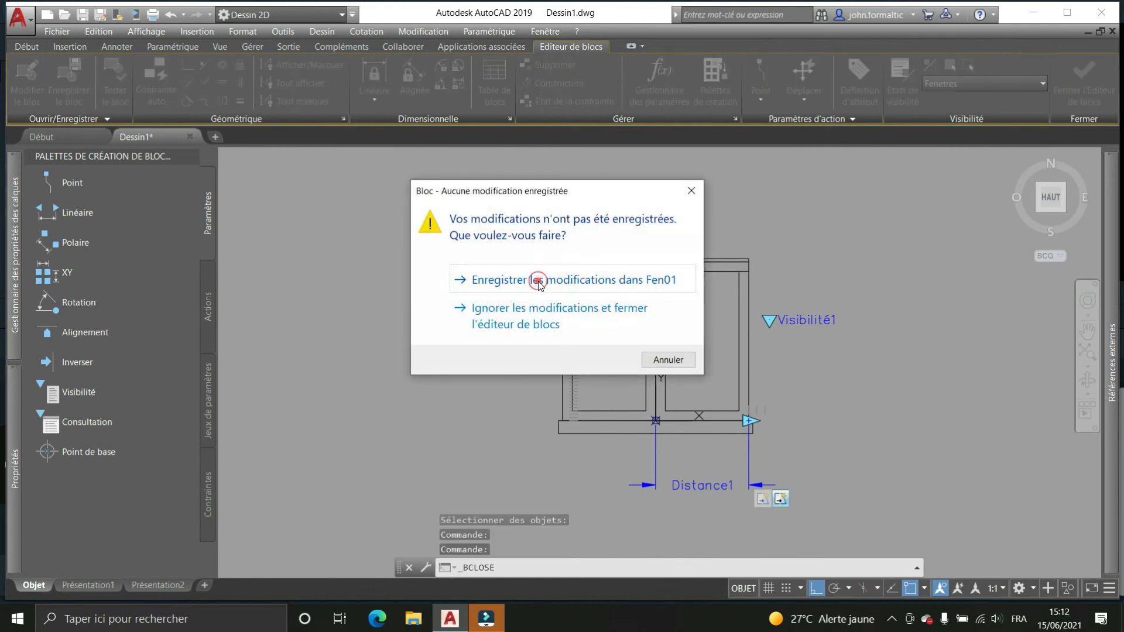
click(539, 281)
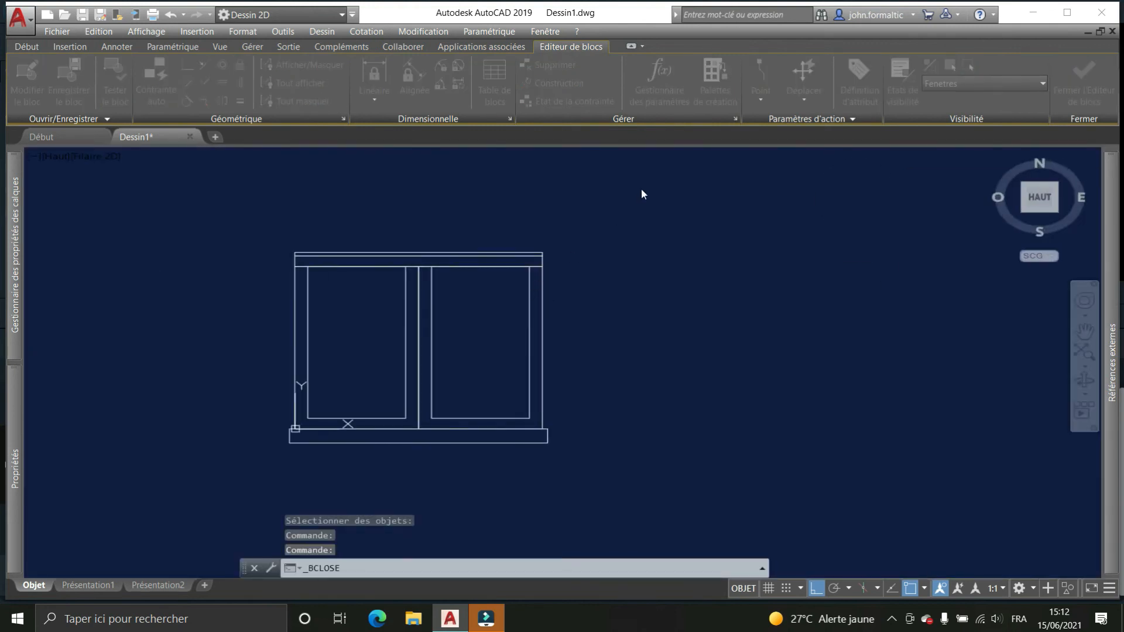
Lower the shutter of the inserted window block down to the sill with its vertical grip
middle_drag(492, 280, 586, 254)
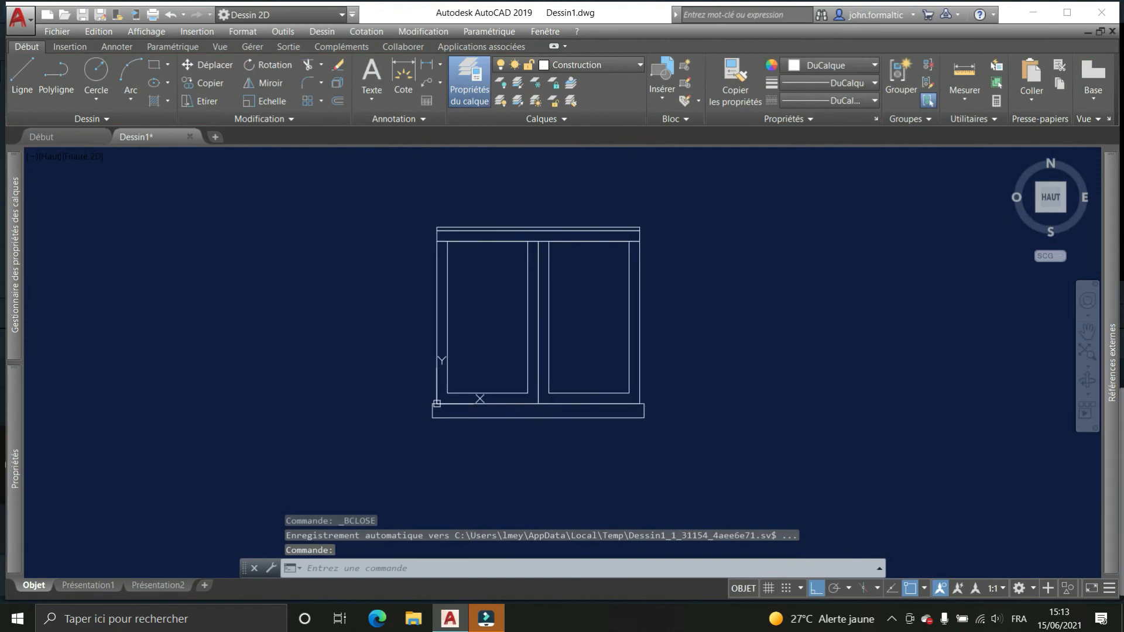
click(501, 251)
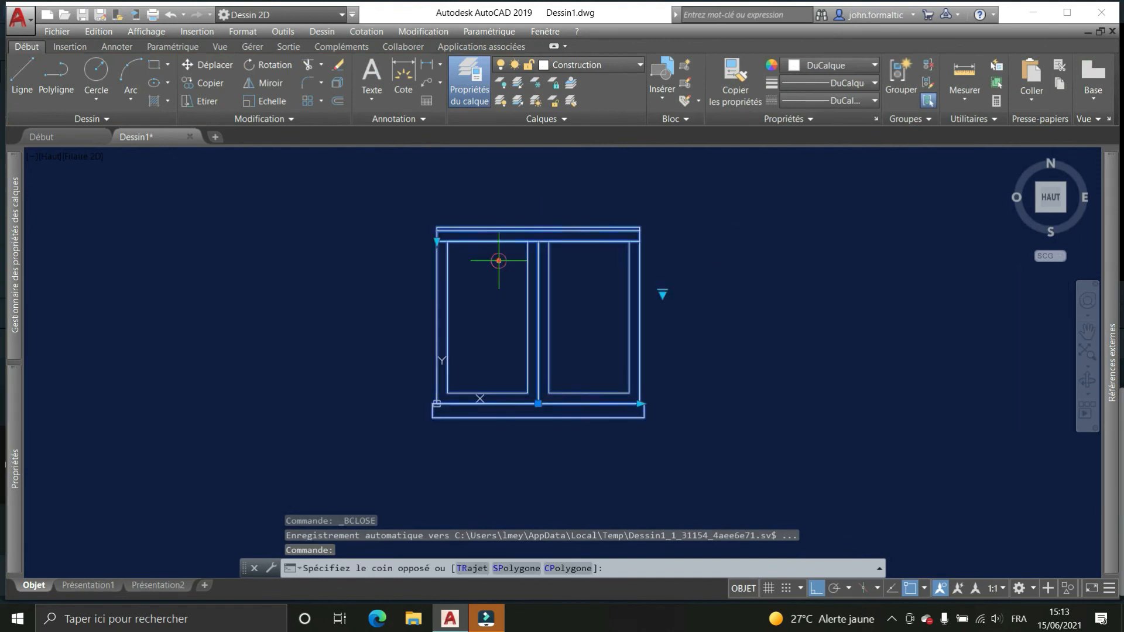
click(438, 241)
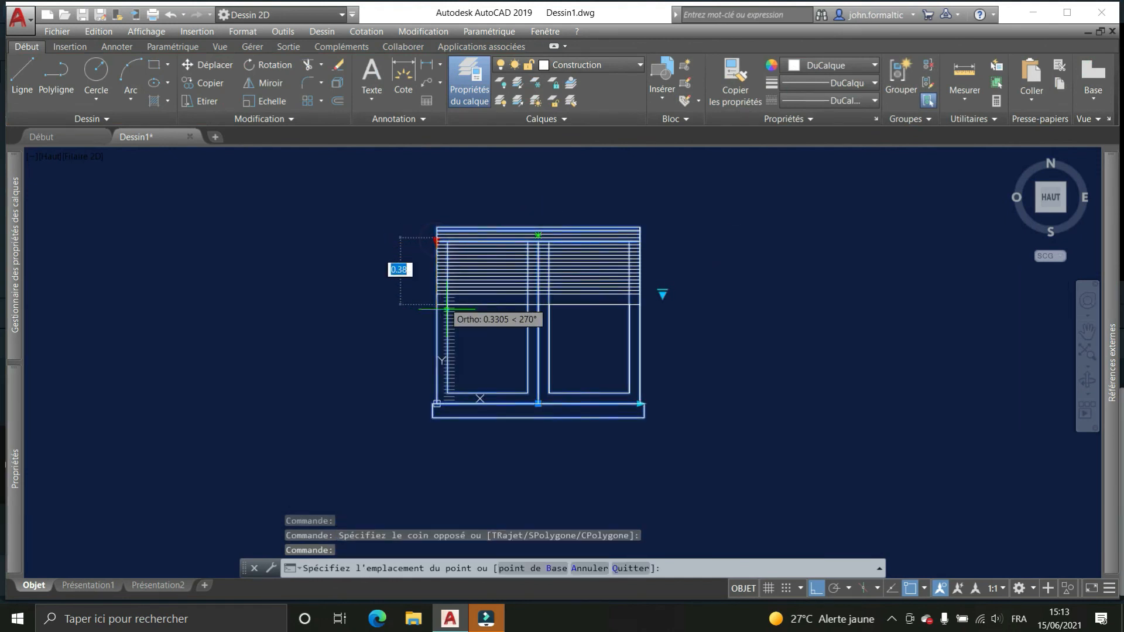
click(437, 404)
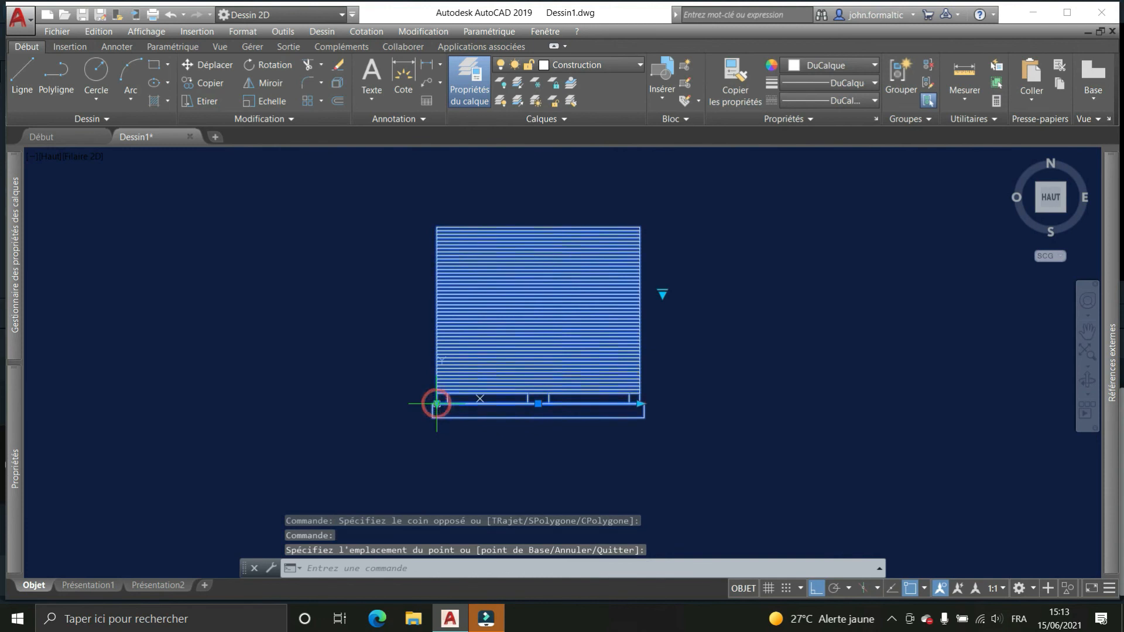
Switch the inserted window block to the Sans visibility state and deselect it
right_click(662, 293)
click(679, 319)
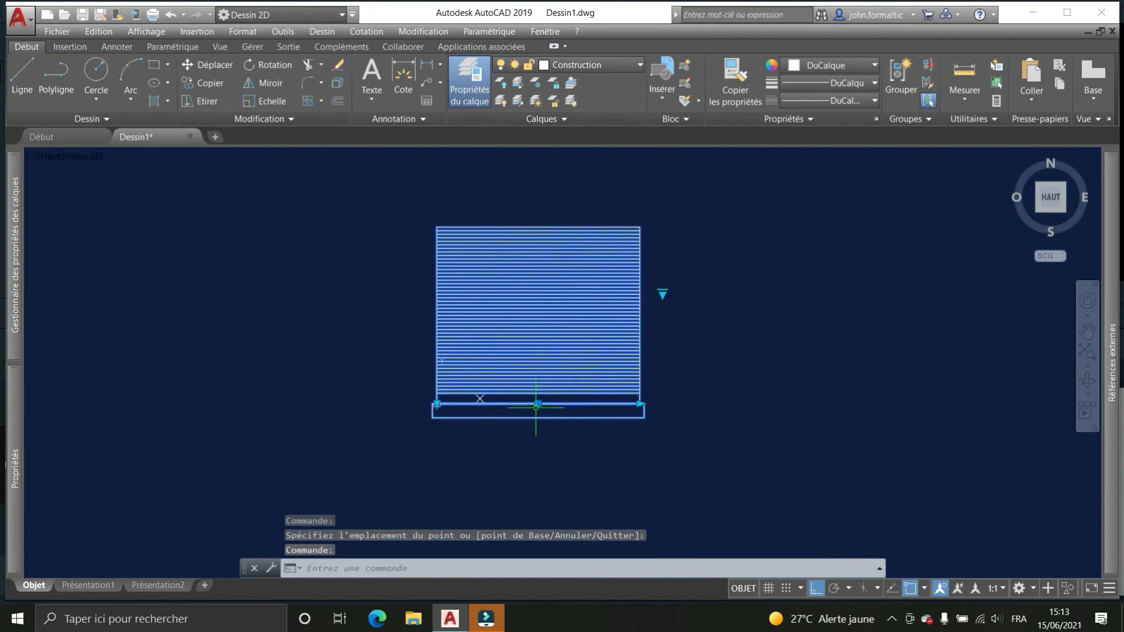
key(Escape)
Test the block's symmetric width by widening the window with its width grip and narrowing it back
click(647, 314)
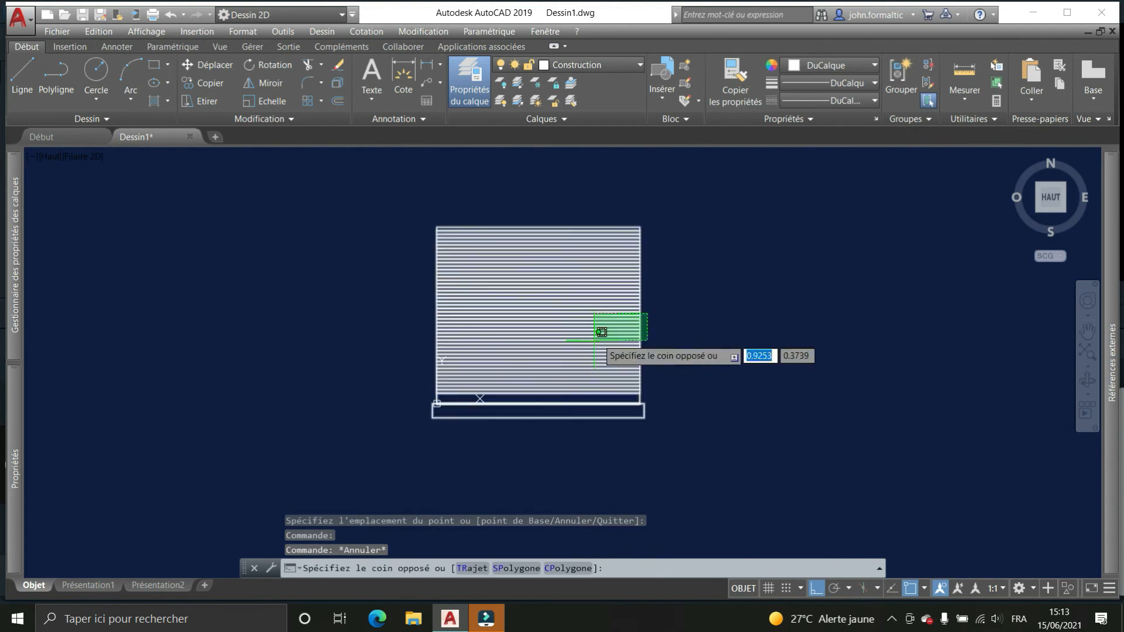
click(601, 332)
click(642, 404)
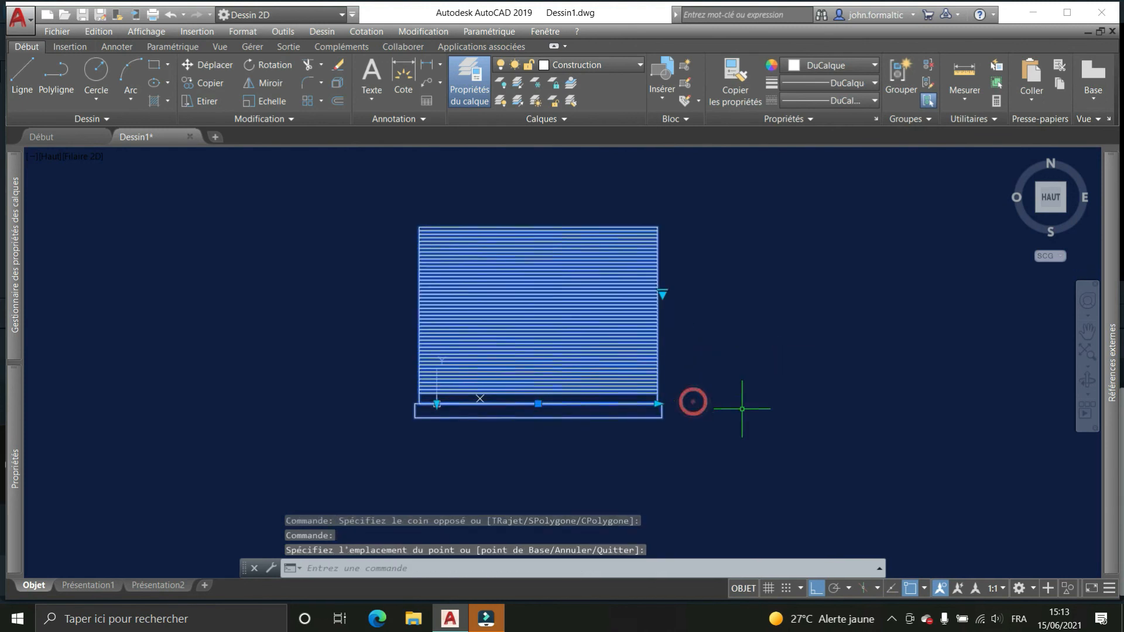
click(658, 404)
click(647, 404)
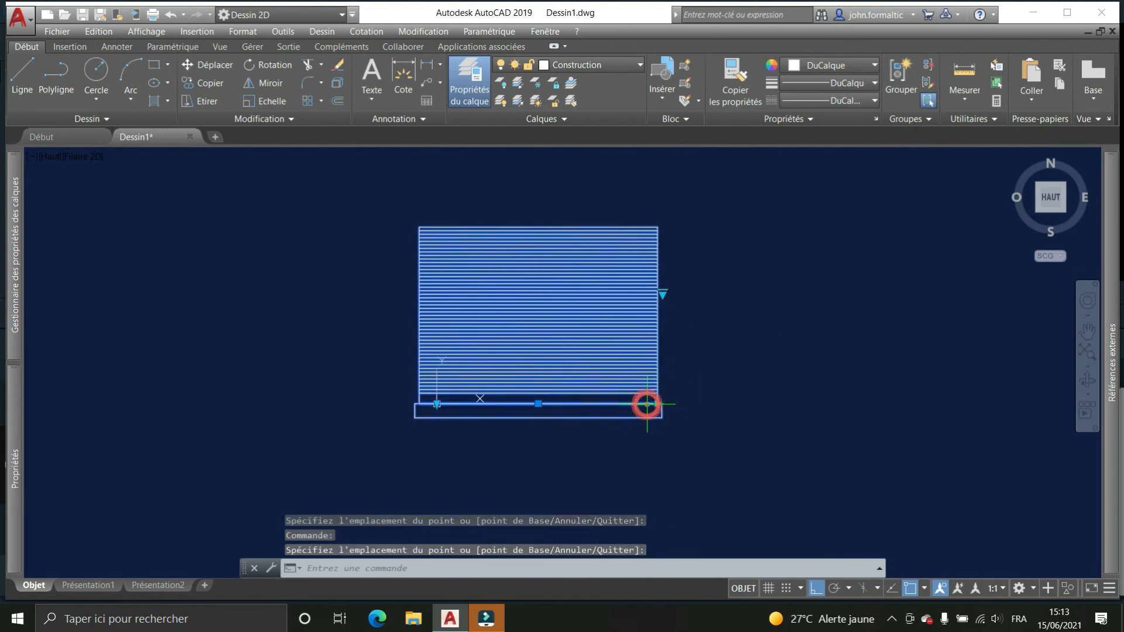
click(647, 404)
scroll(645, 404, up, 5)
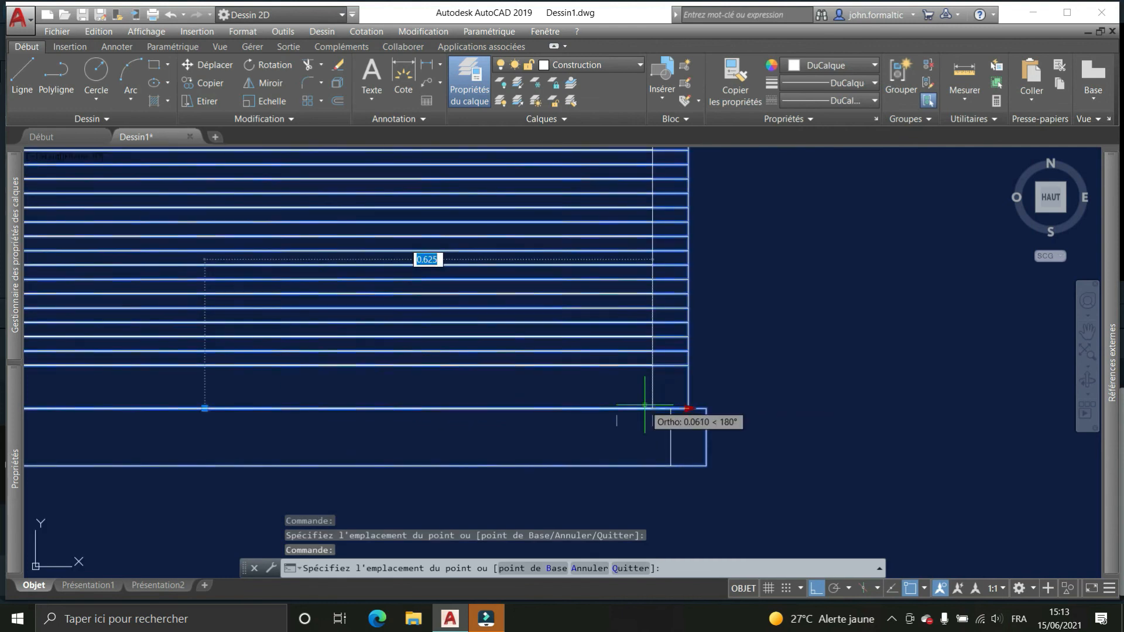
click(642, 407)
scroll(667, 415, down, 5)
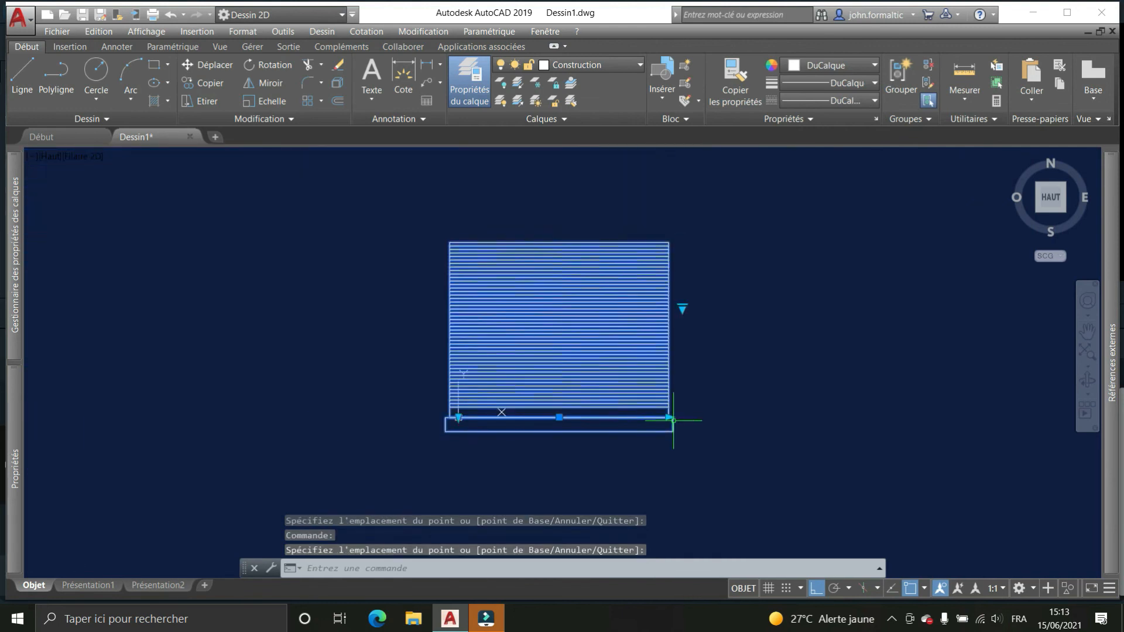
key(Escape)
key(Escape)
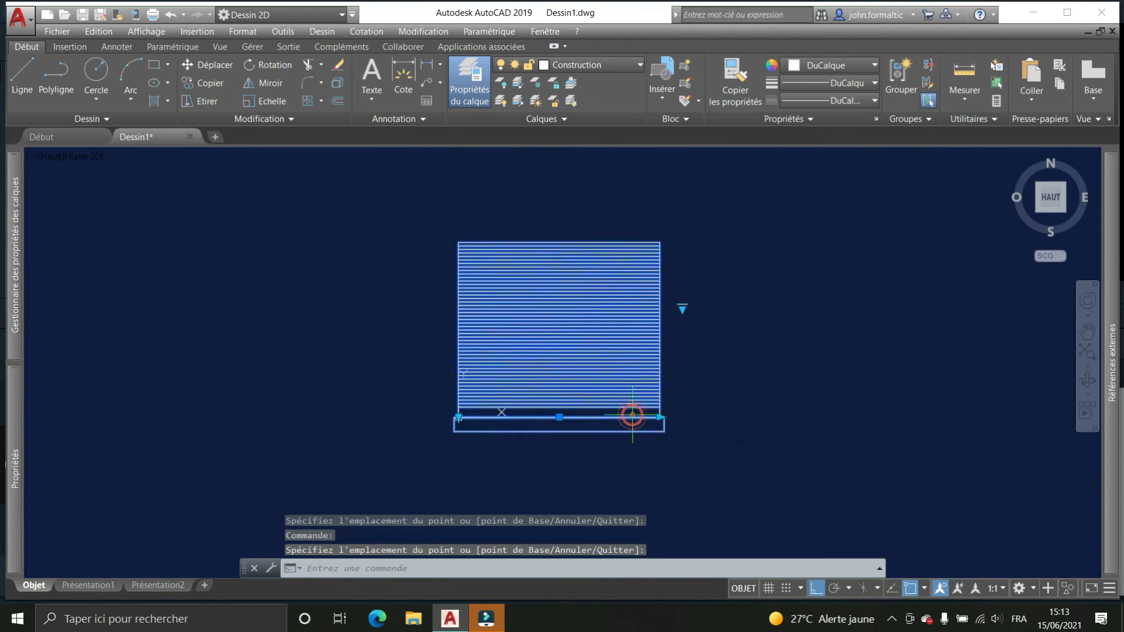
Raise the window block's shutter about halfway with its vertical grip and switch the block to the Fenetres visibility state
click(647, 252)
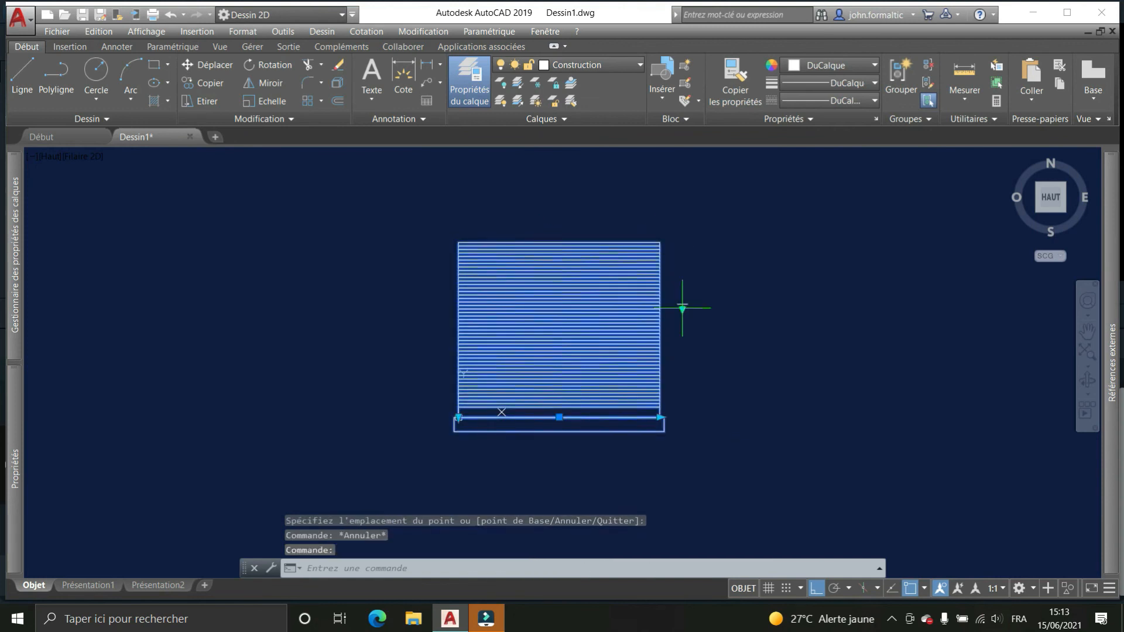
click(458, 417)
click(459, 336)
click(683, 309)
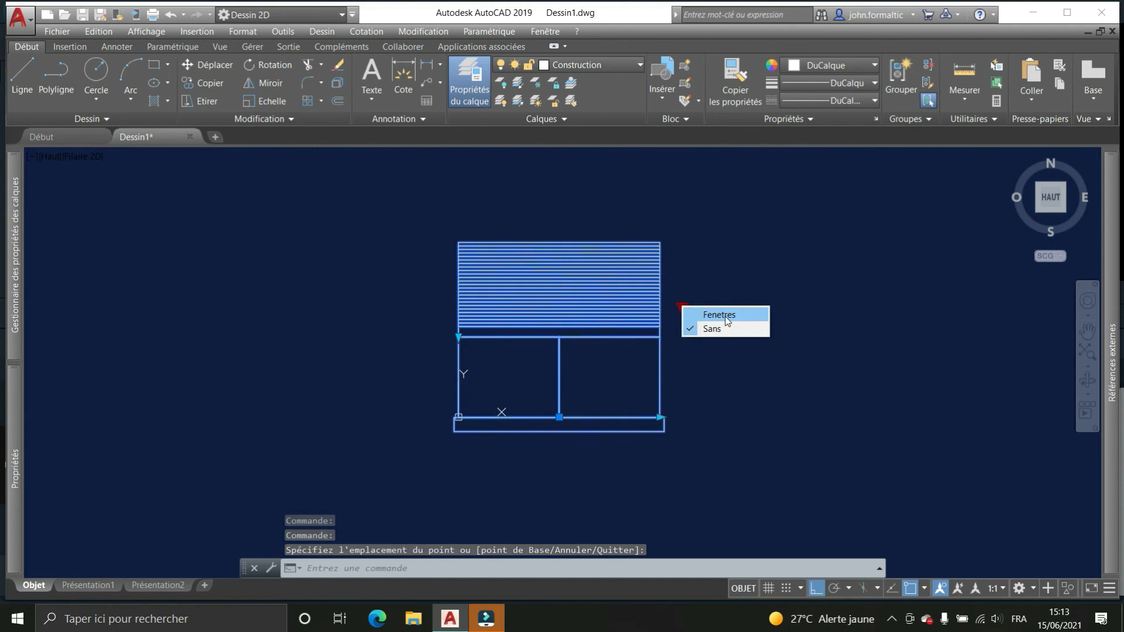
click(720, 315)
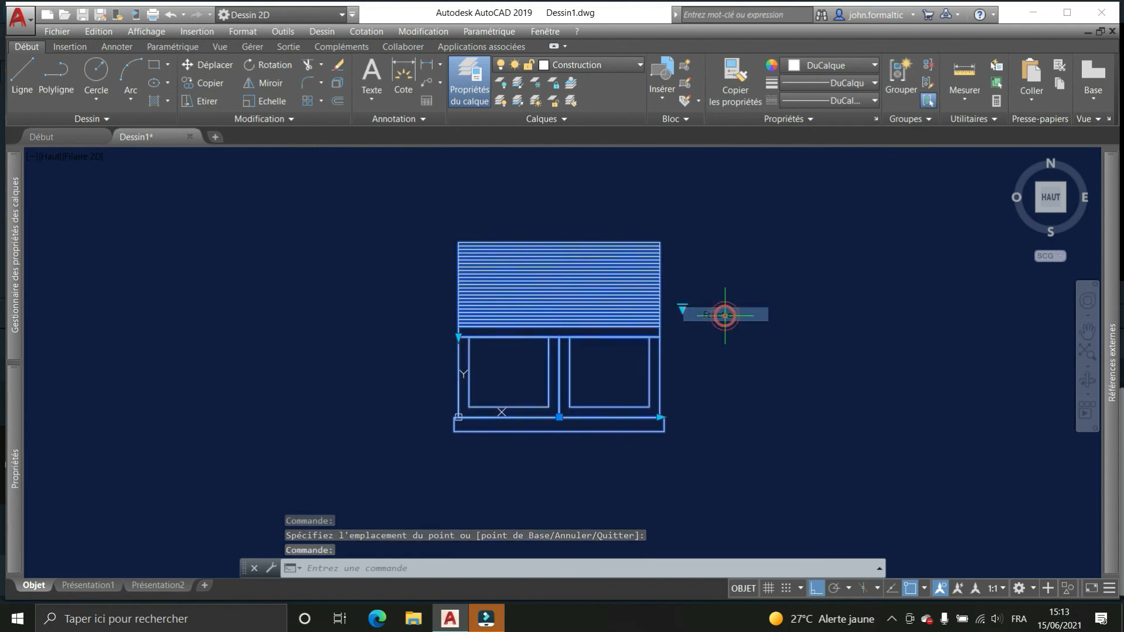
Raise the shutter nearly to the top of the window with its vertical grip and deselect the block
click(458, 337)
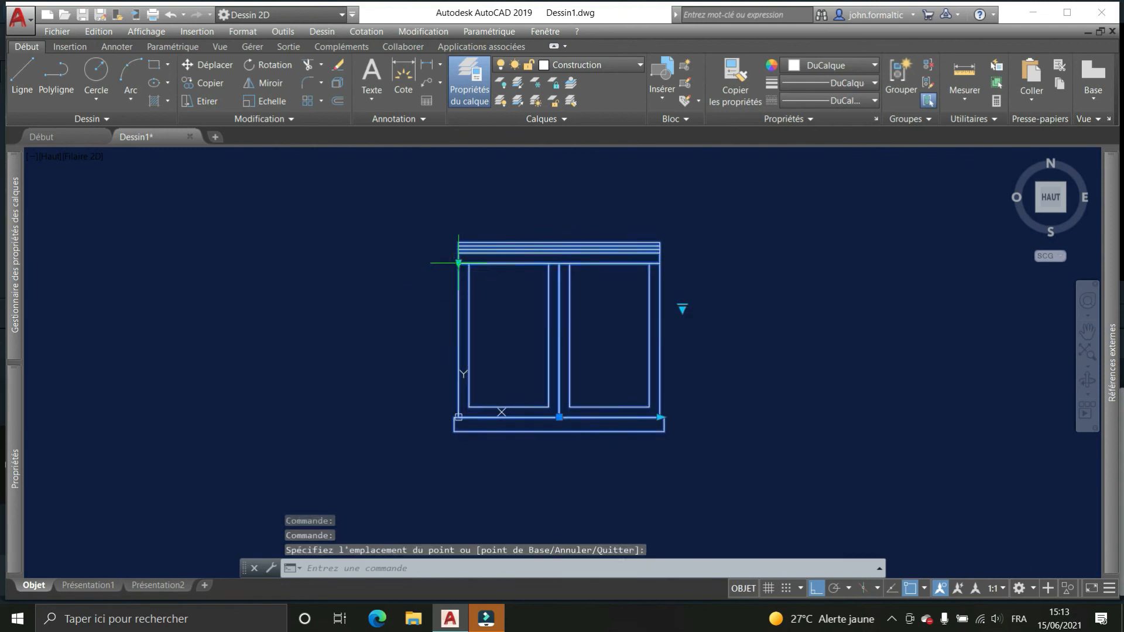
key(Escape)
key(Escape)
Reselect the window block, lower its shutter to cover most of the window, and deselect it
click(743, 346)
click(497, 414)
scroll(497, 266, down, 2)
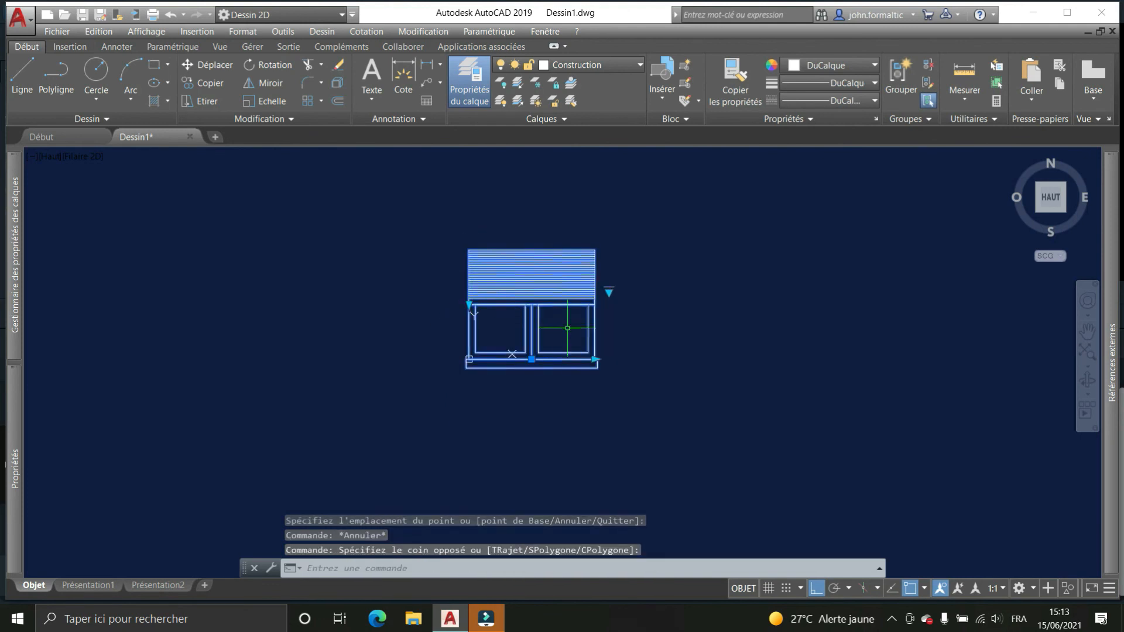
scroll(567, 328, up, 4)
scroll(519, 341, down, 2)
middle_drag(519, 334, 554, 356)
key(Escape)
click(493, 313)
click(478, 320)
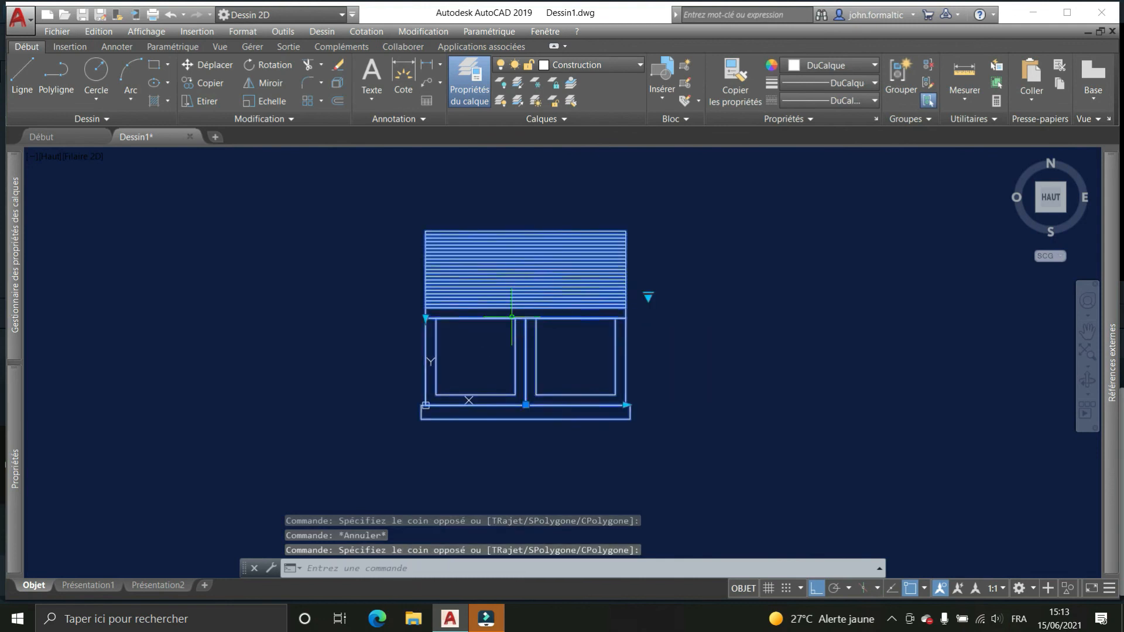
click(426, 318)
click(426, 360)
key(Escape)
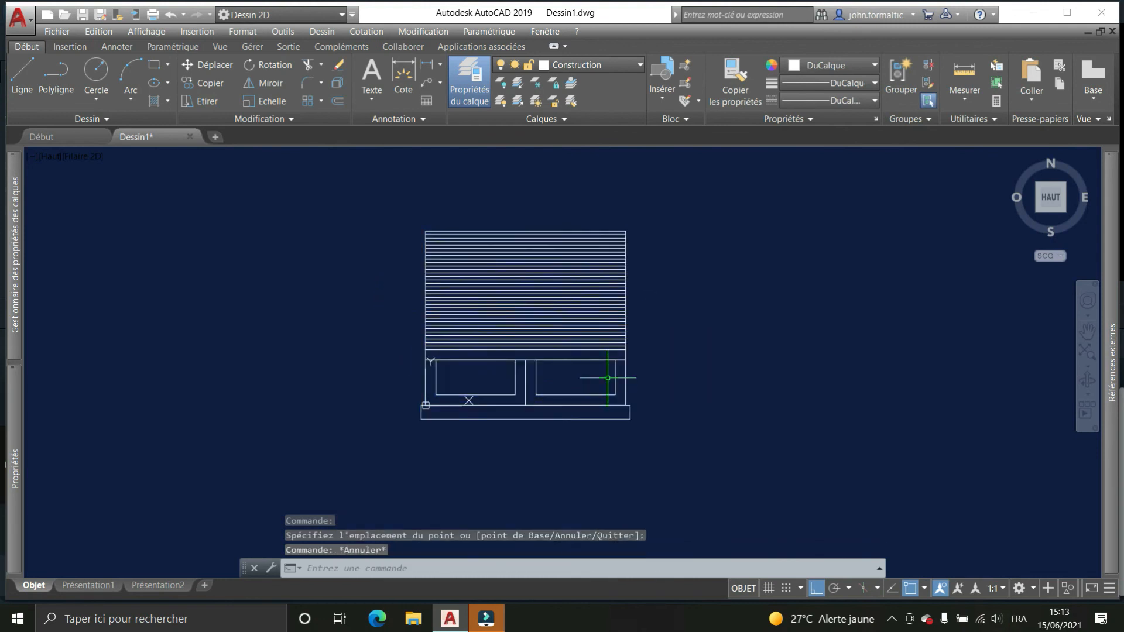
Raise the shutter nearly to the top and lower it close to the sill, then widen the window symmetrically with its width grip
scroll(551, 382, up, 2)
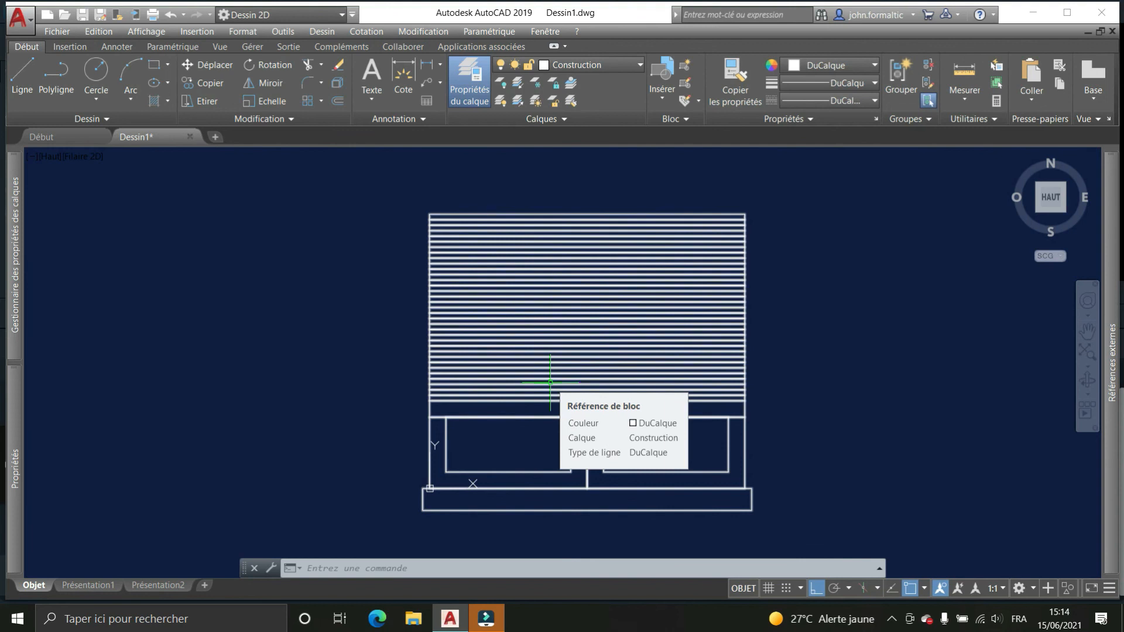
click(517, 349)
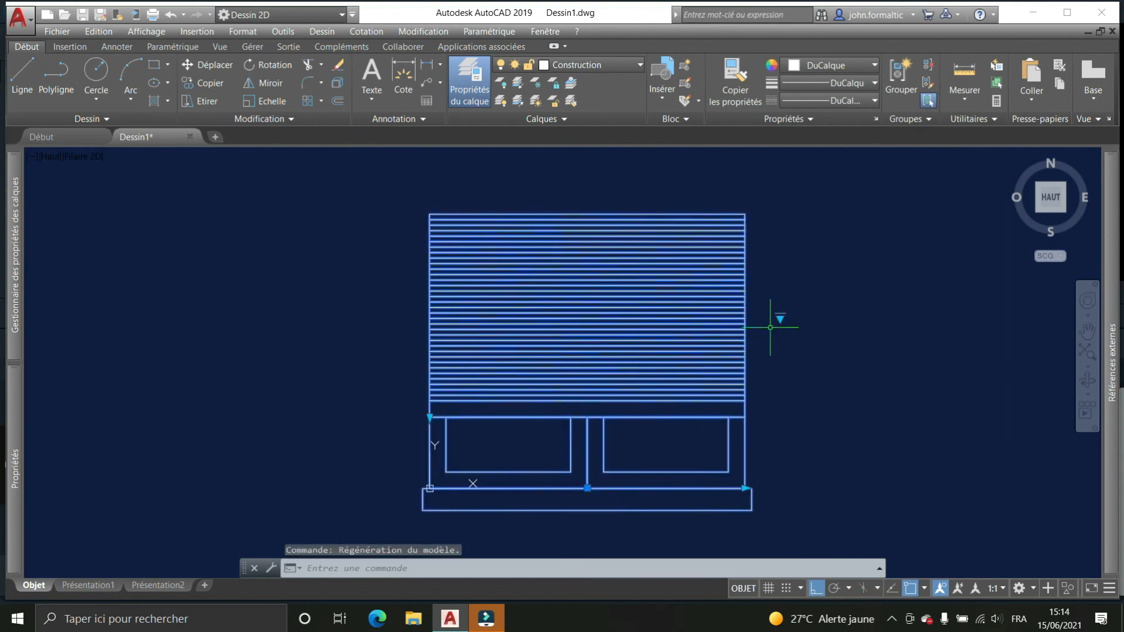
click(430, 418)
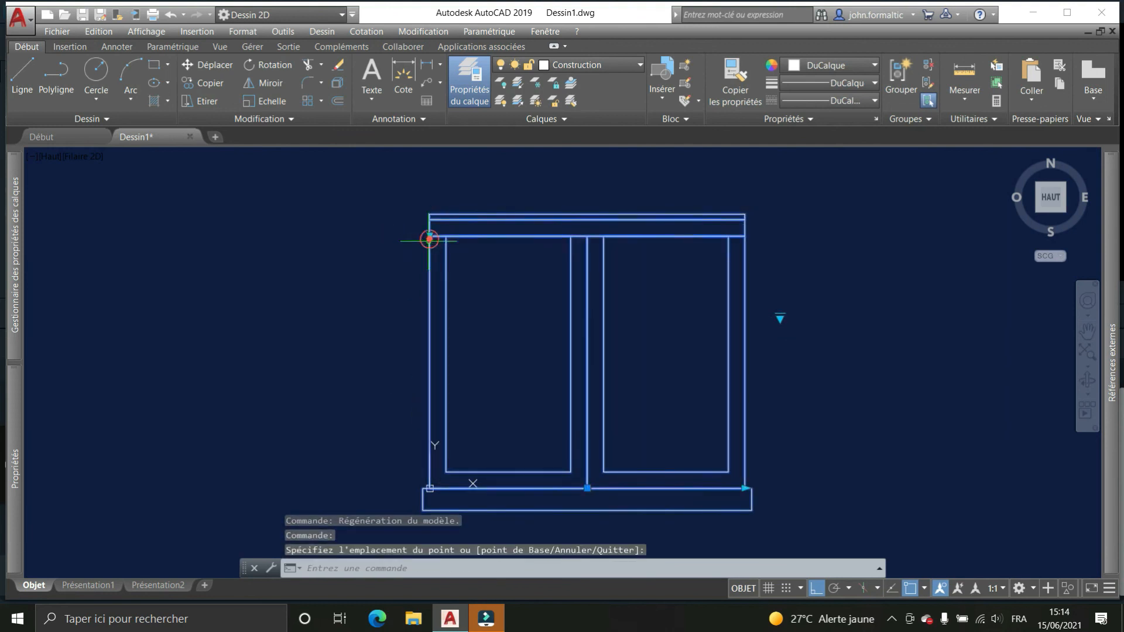
click(392, 447)
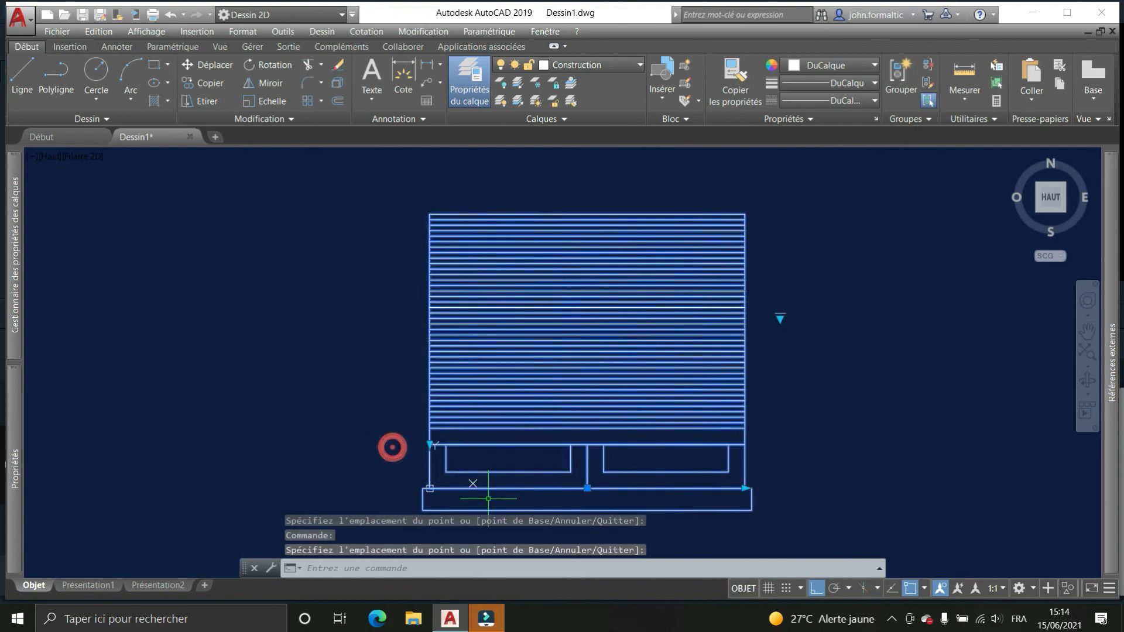
click(745, 487)
click(803, 488)
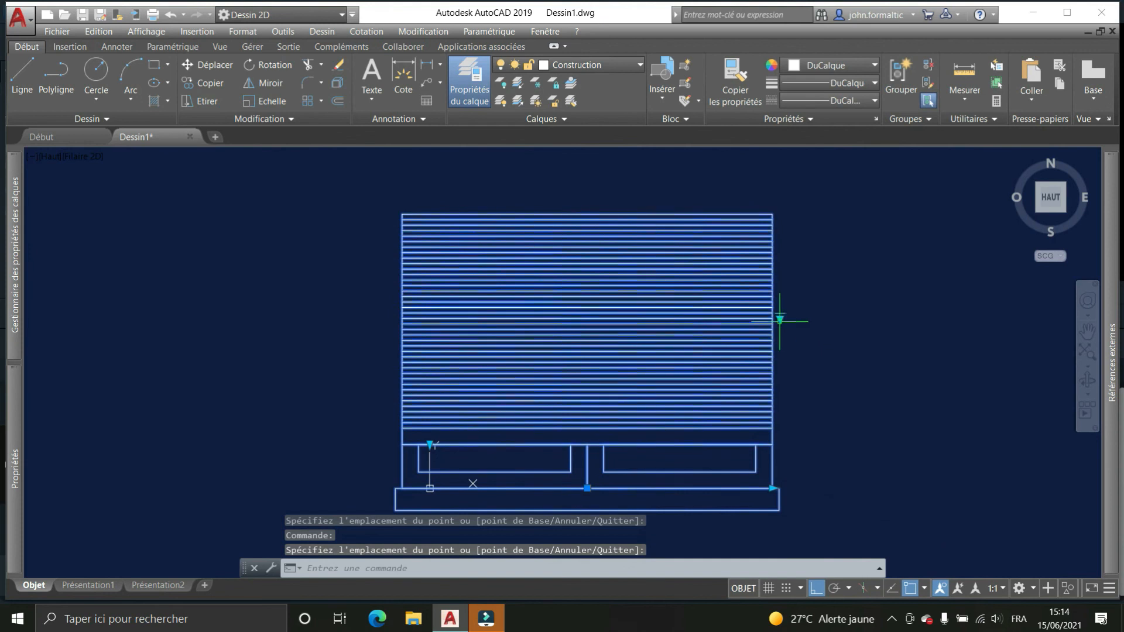
Raise the widened window's shutter partway, switch the block to the Sans visibility state, and lower the shutter to the sill
click(430, 445)
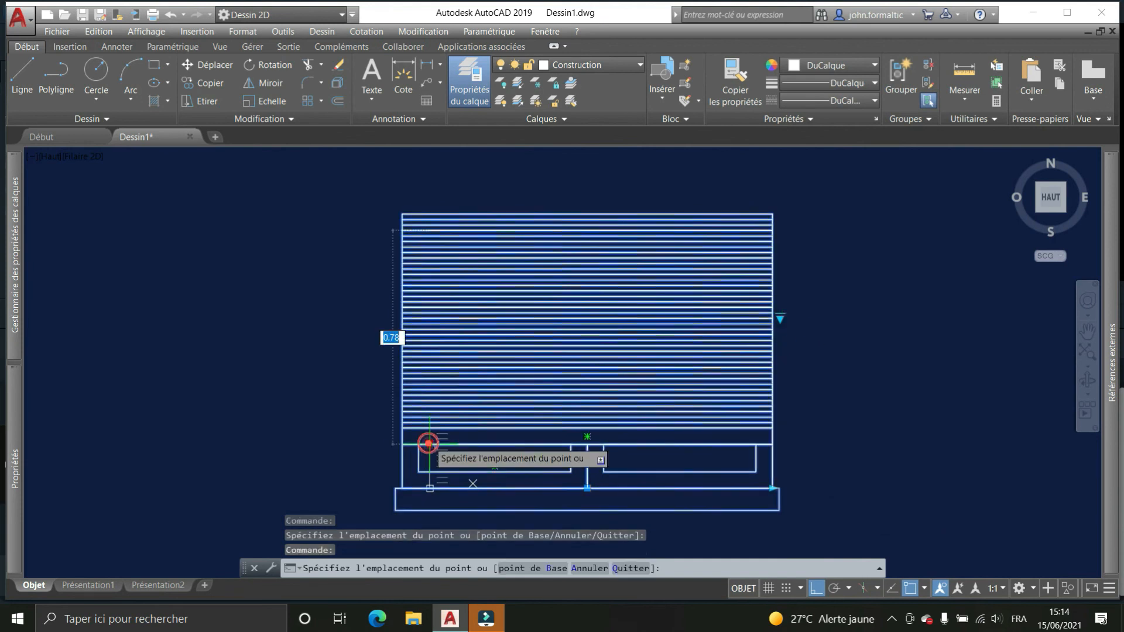
click(431, 296)
click(780, 318)
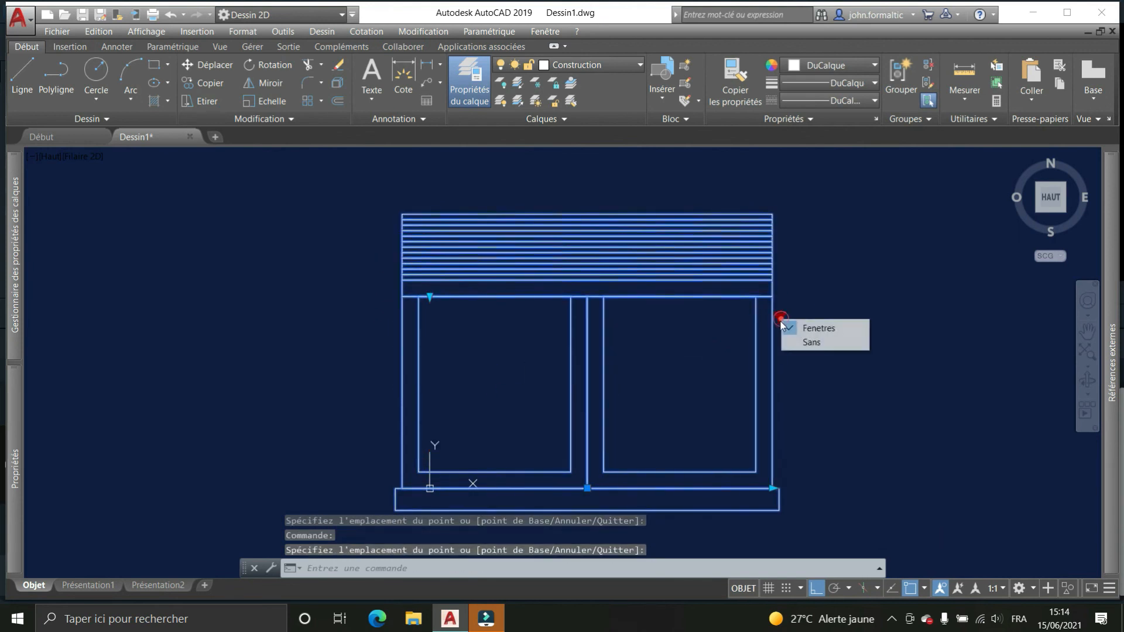
click(802, 342)
click(430, 297)
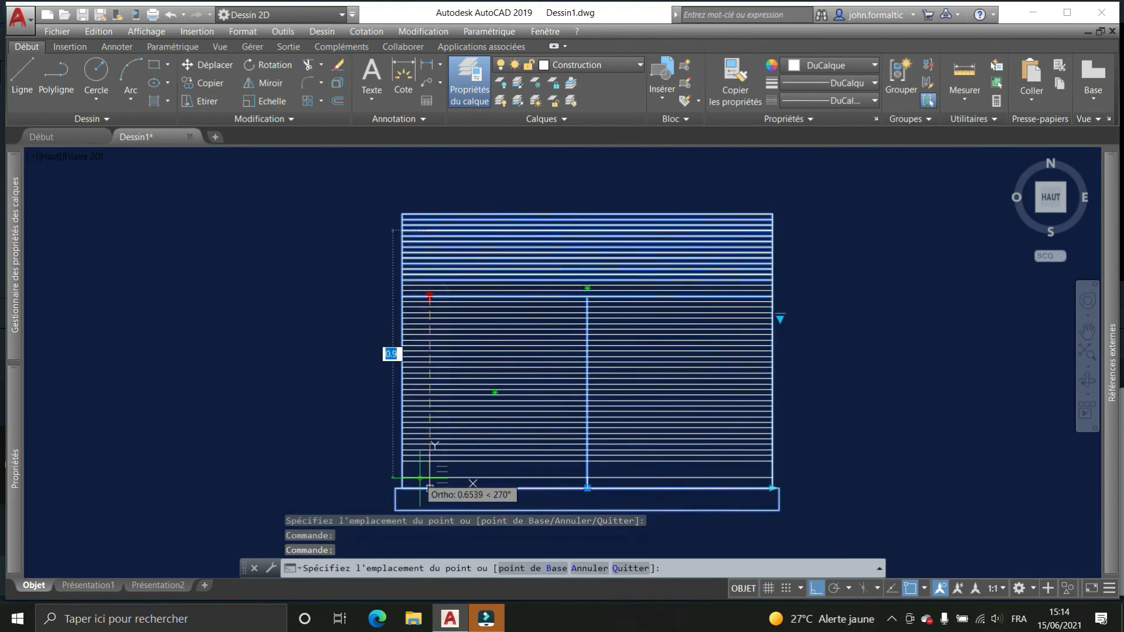
click(401, 488)
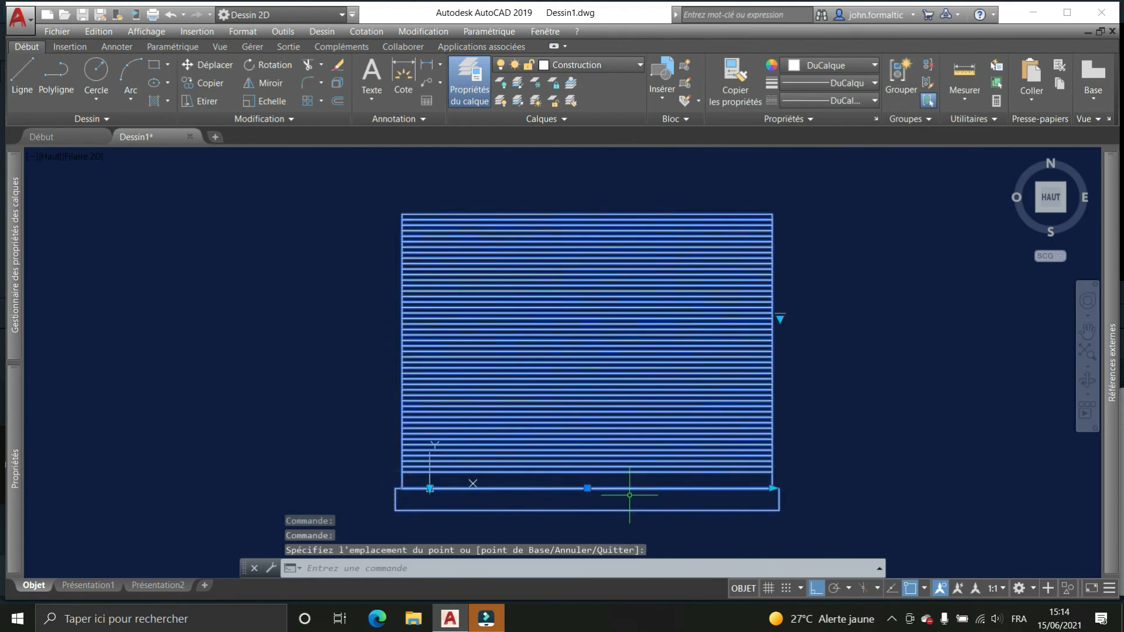
Return the block to the Fenetres visibility state and raise the shutter nearly to the top of the window
click(780, 318)
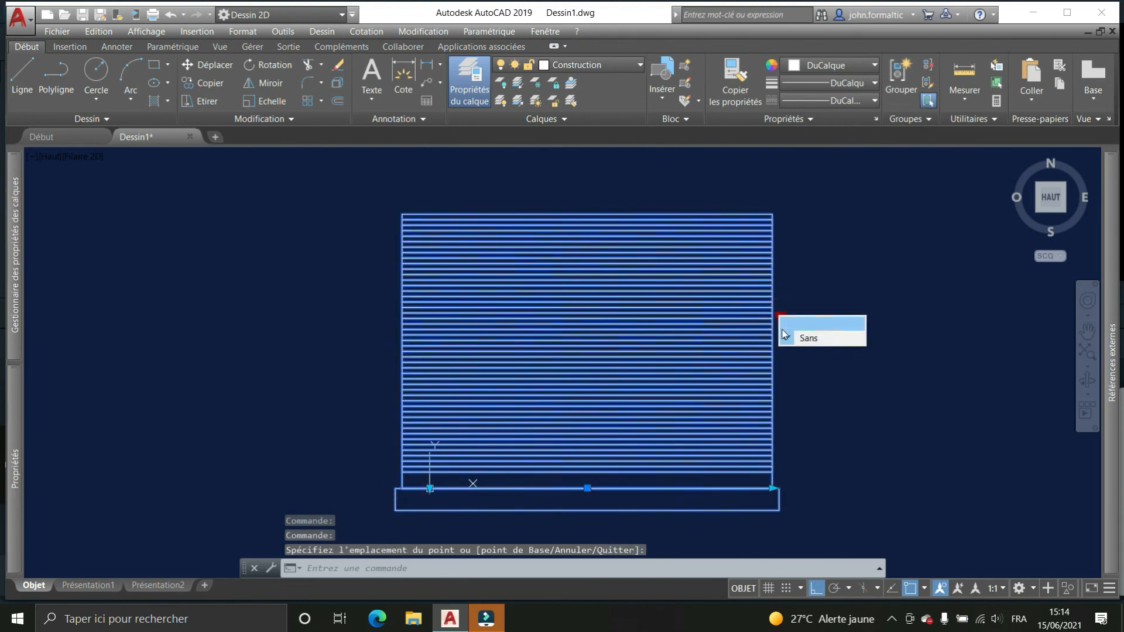
click(815, 324)
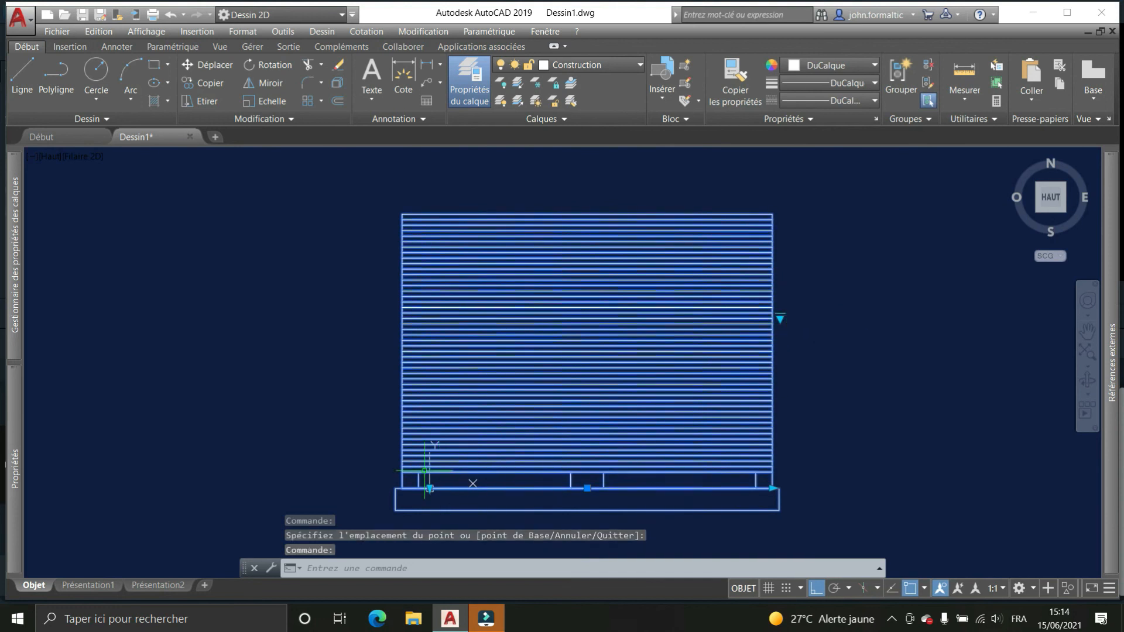
click(430, 488)
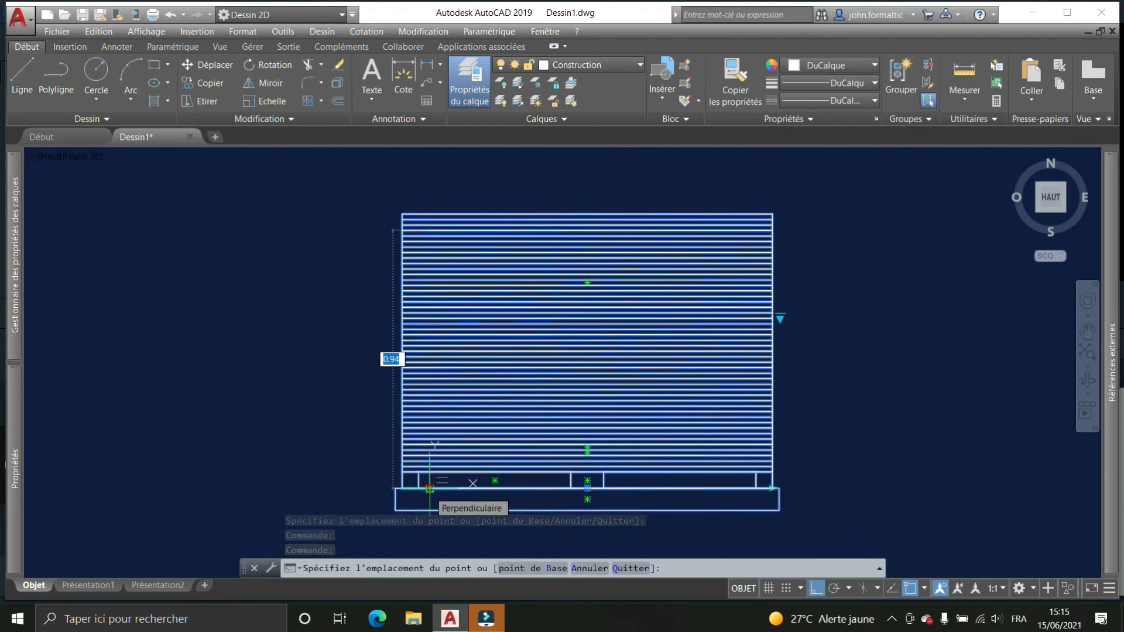
click(392, 229)
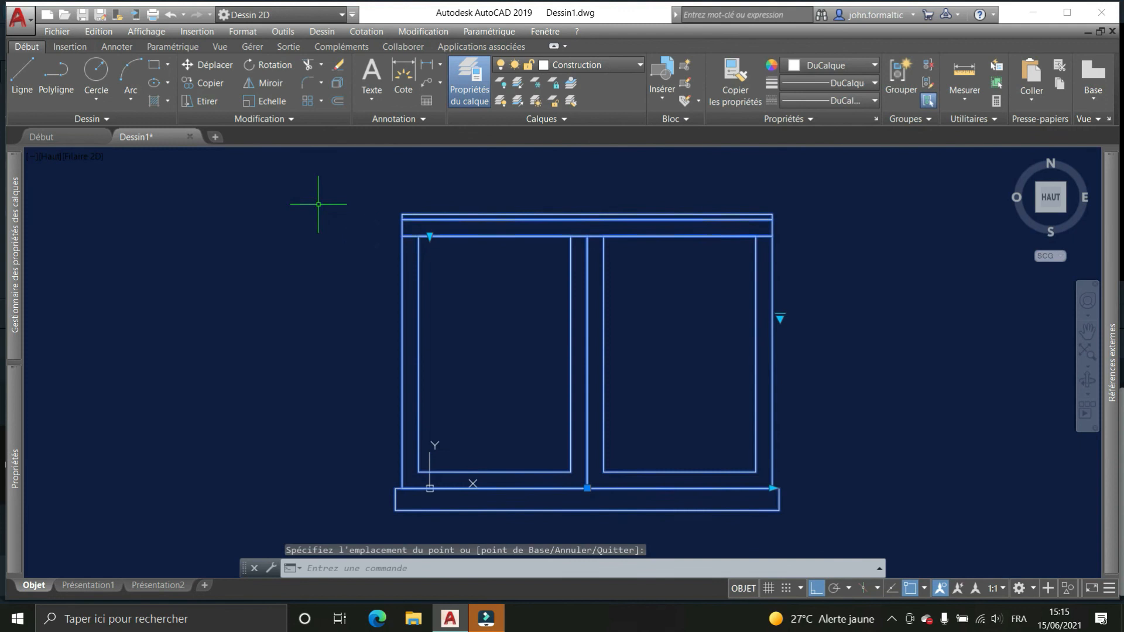
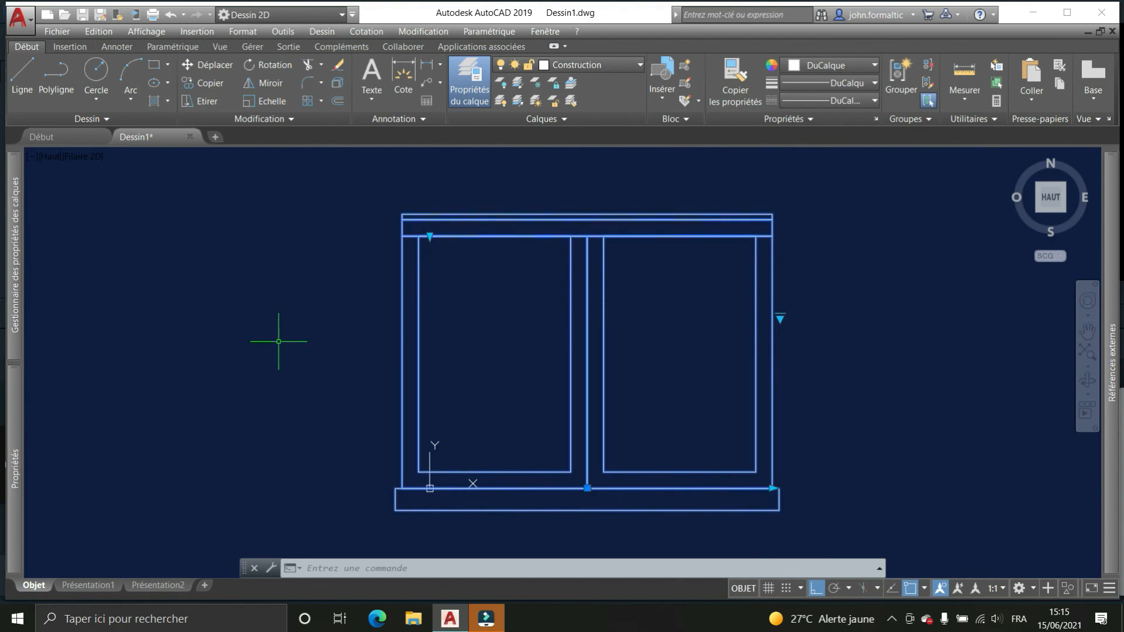
Show the large dedication text together with the window block
scroll(302, 411, down, 8)
scroll(302, 410, down, 3)
mouse_move(271, 350)
middle_down()
mouse_move(322, 363)
mouse_move(494, 369)
middle_up()
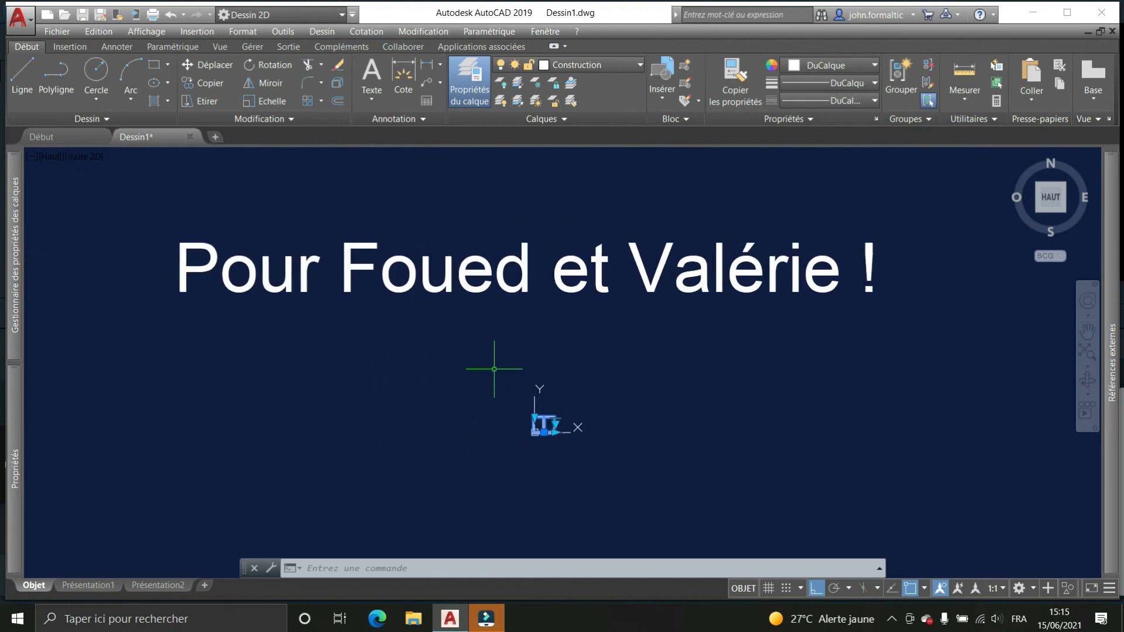
scroll(480, 375, up, 1)
scroll(484, 372, down, 1)
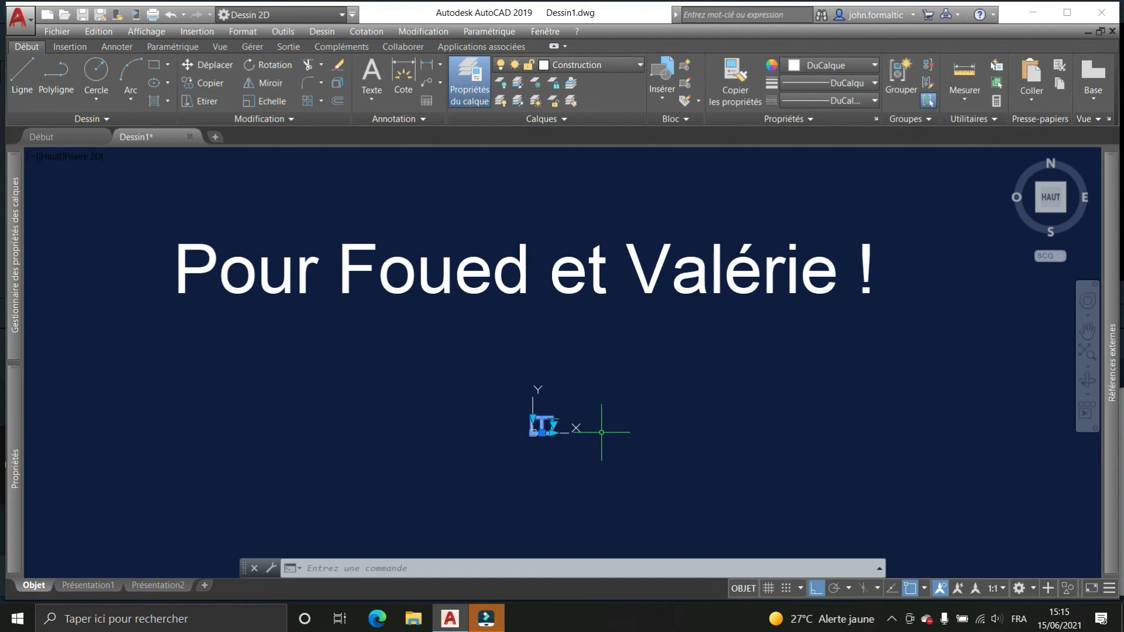
middle_drag(598, 433, 616, 440)
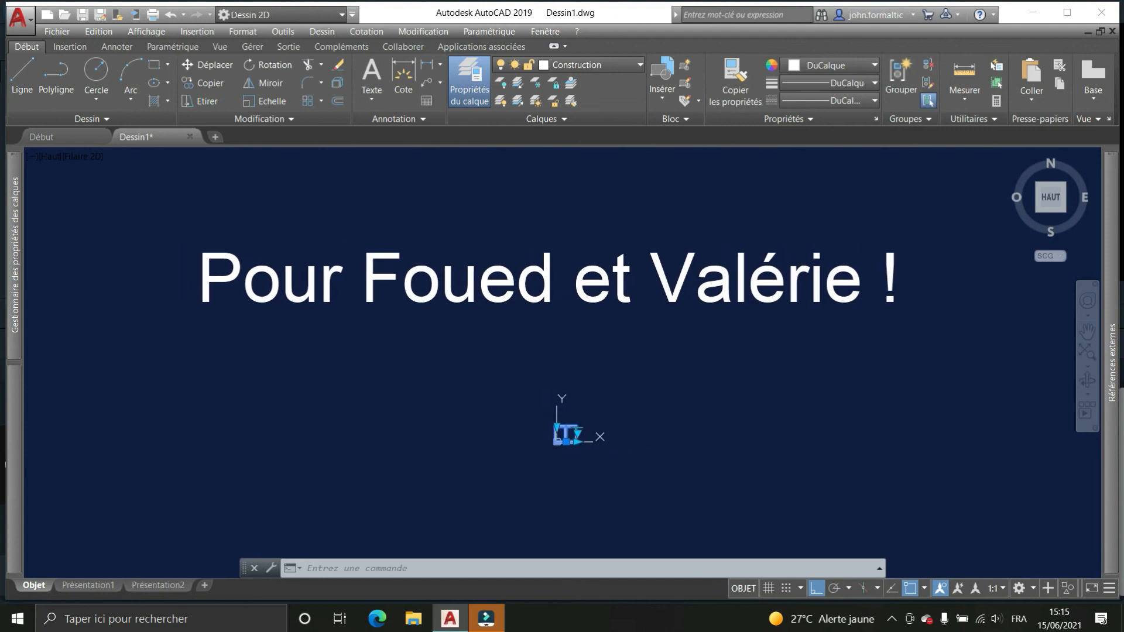